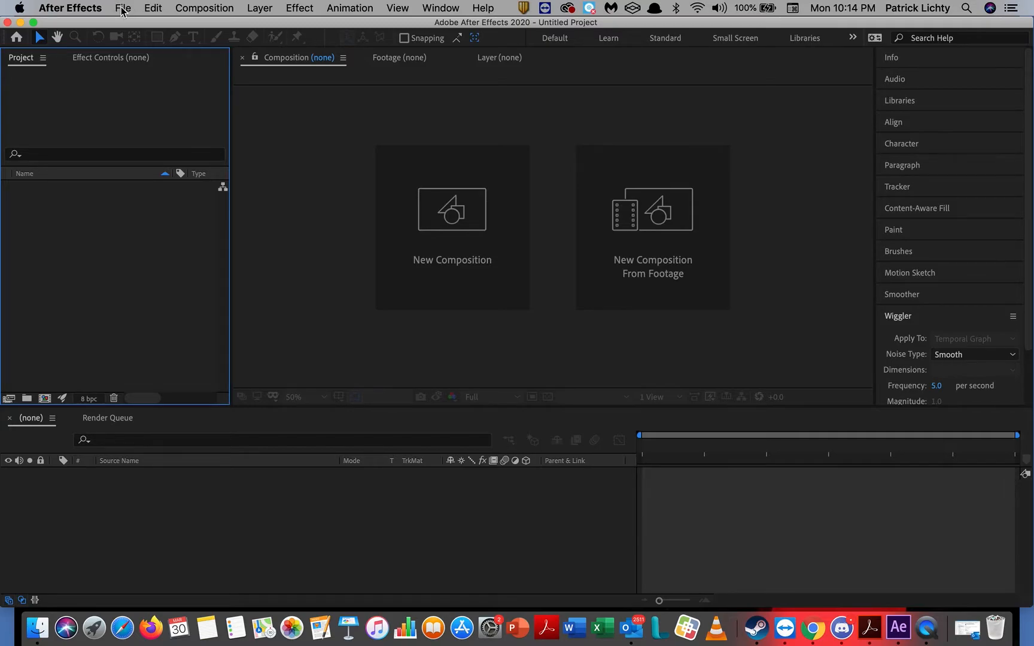
# Import Animation Photoshop 1.psd as a composition that retains layer sizes, with layer styles merged into footage.
pyautogui.click(122, 9)
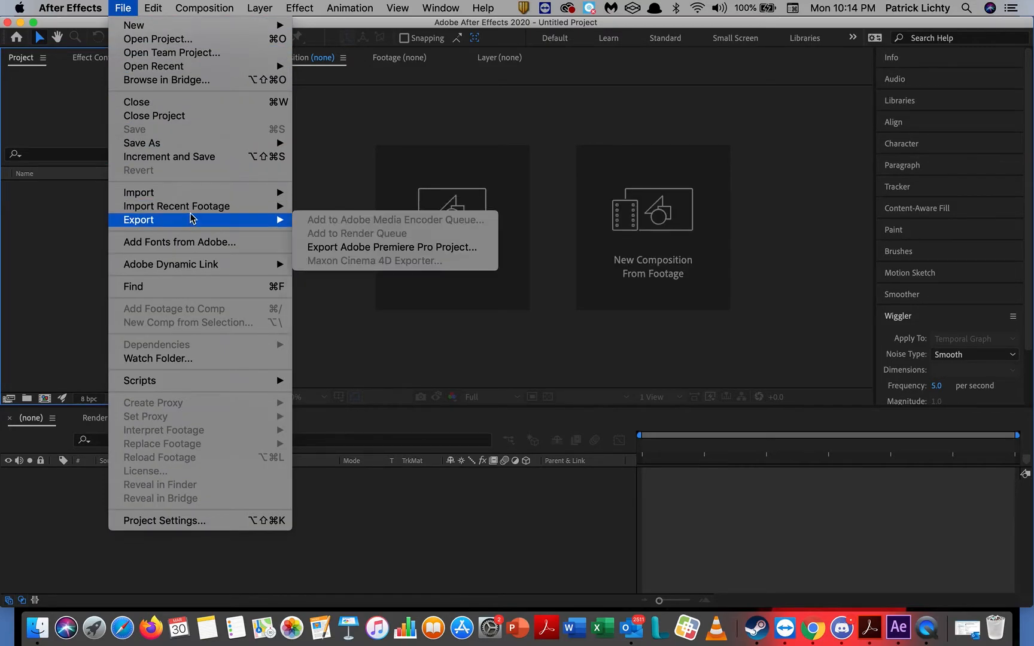
pyautogui.moveTo(194, 199)
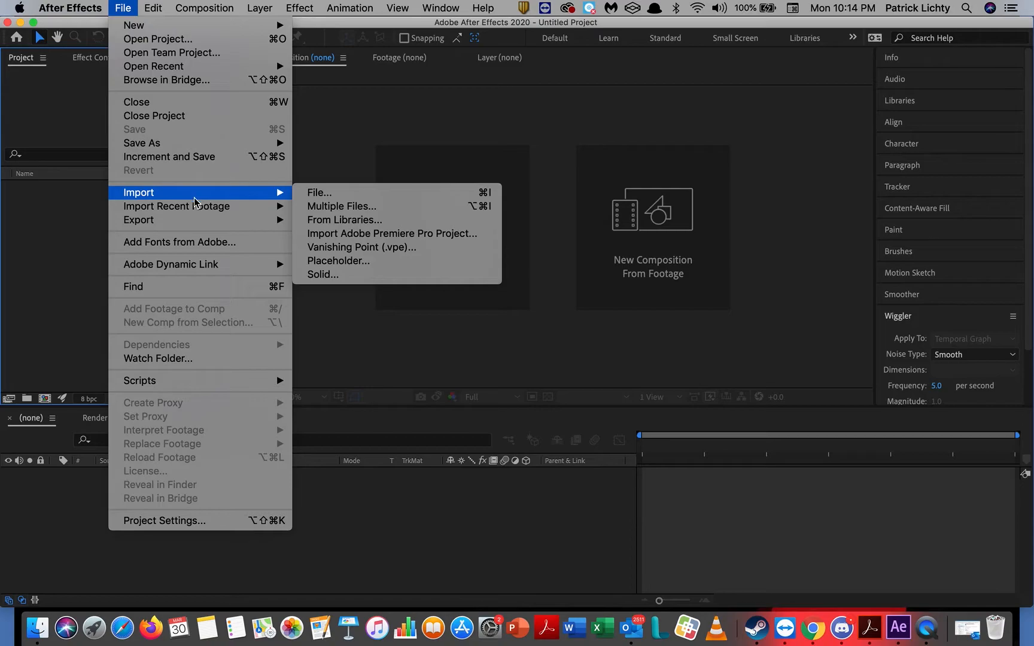
pyautogui.click(338, 192)
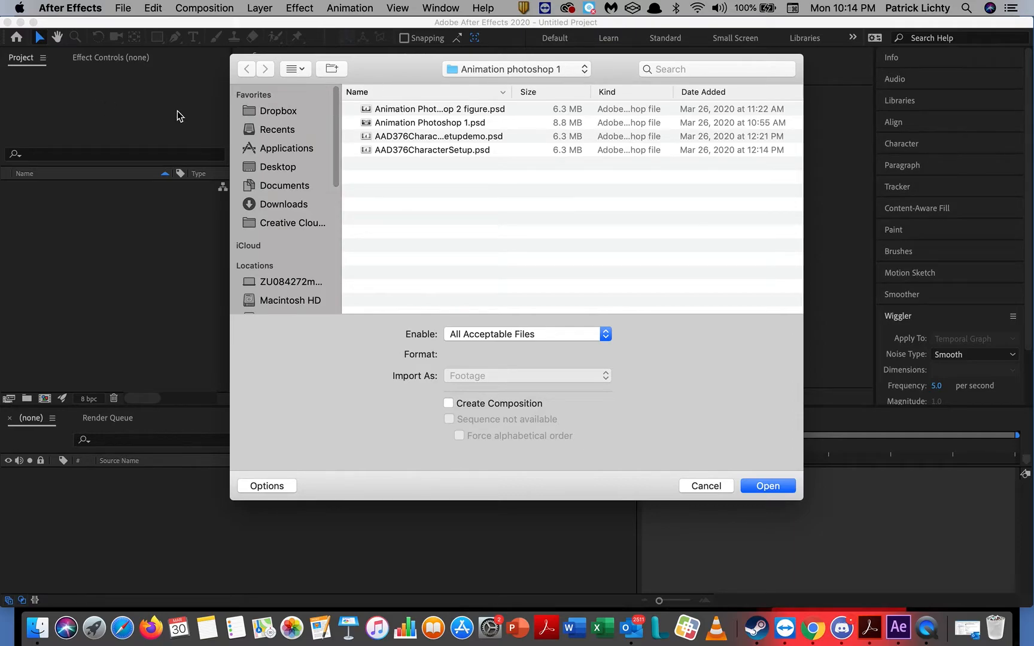
pyautogui.click(304, 70)
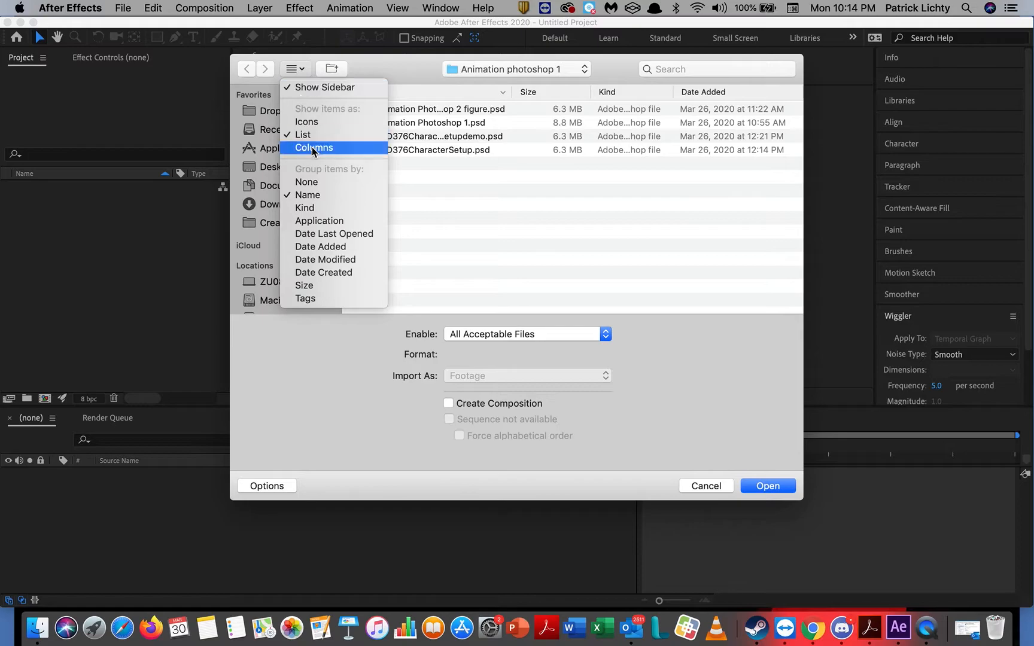
pyautogui.click(339, 127)
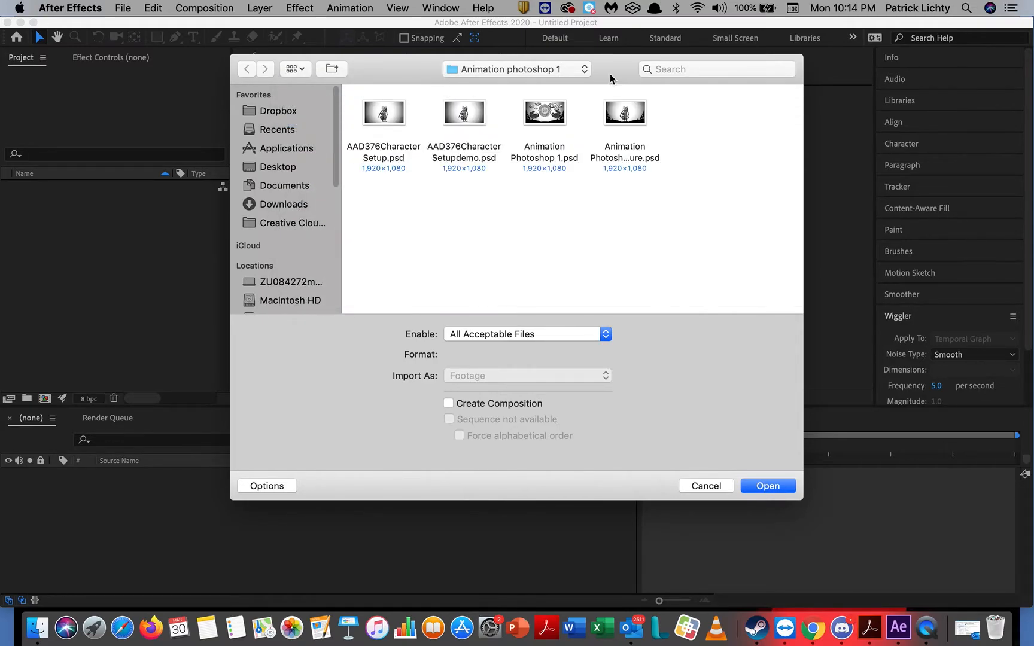
pyautogui.click(540, 118)
pyautogui.doubleClick(540, 118)
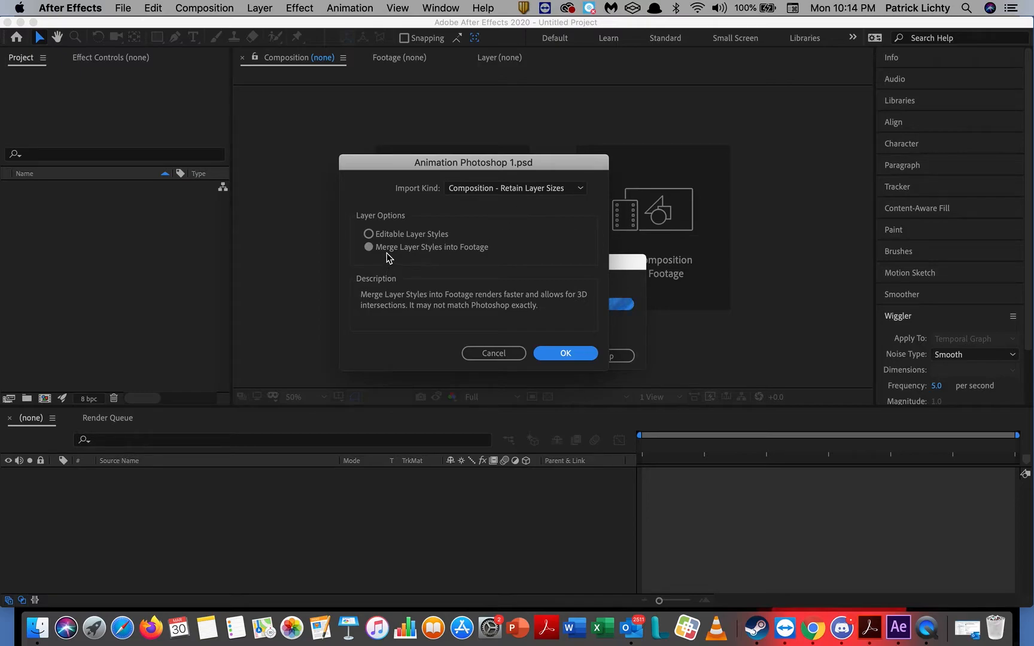
pyautogui.click(554, 352)
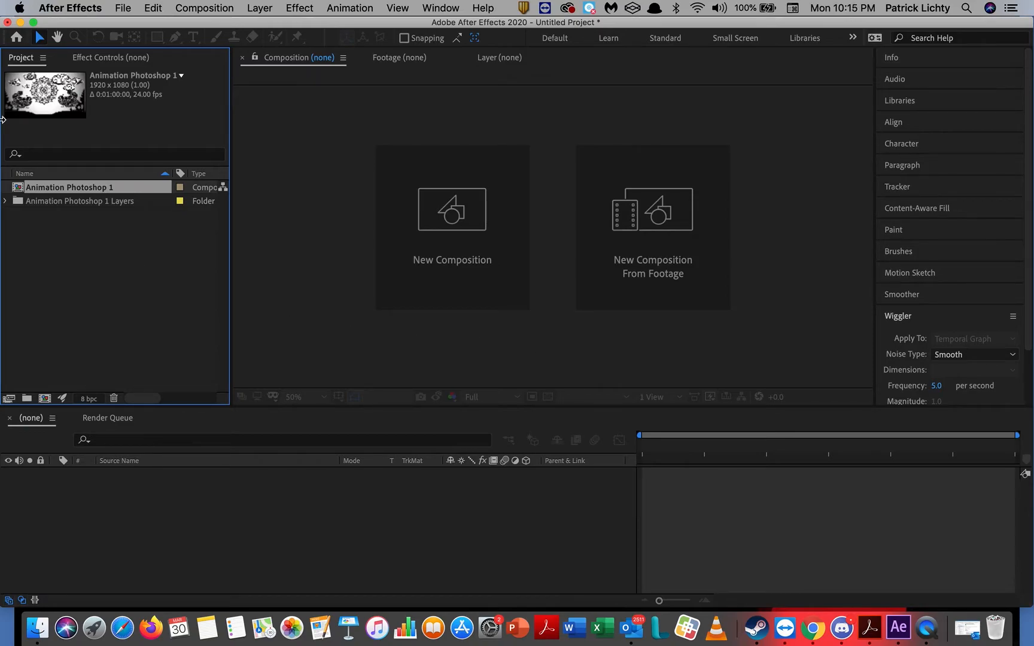
# Expand the Animation Photoshop 1 Layers folder and create a new composition from the Background layer.
pyautogui.click(5, 202)
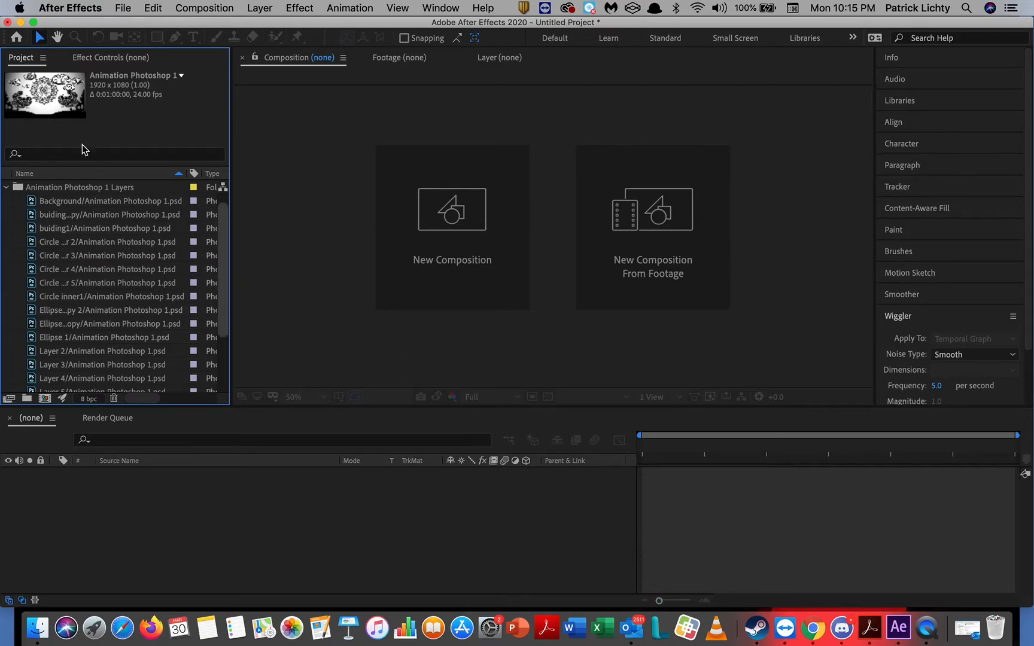
pyautogui.click(101, 203)
pyautogui.moveTo(102, 204); pyautogui.dragTo(452, 225)
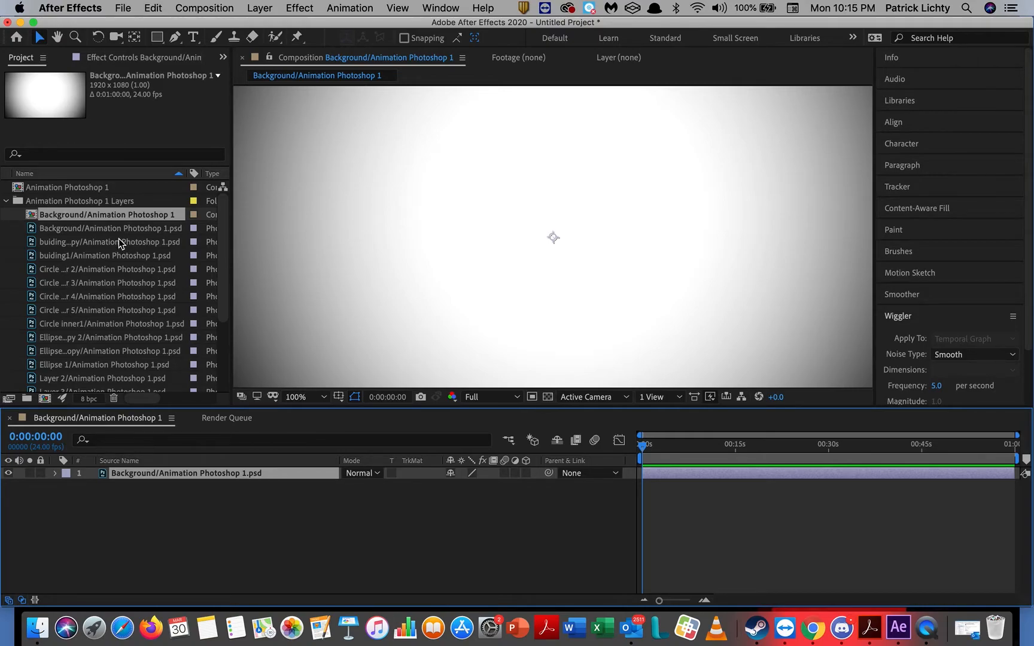
# Add the buiding1 copy layer at the right side of the composition and the buiding1 layer at the left side.
pyautogui.scroll(-1, 112, 296)
pyautogui.scroll(-4, 113, 296)
pyautogui.scroll(-2, 112, 296)
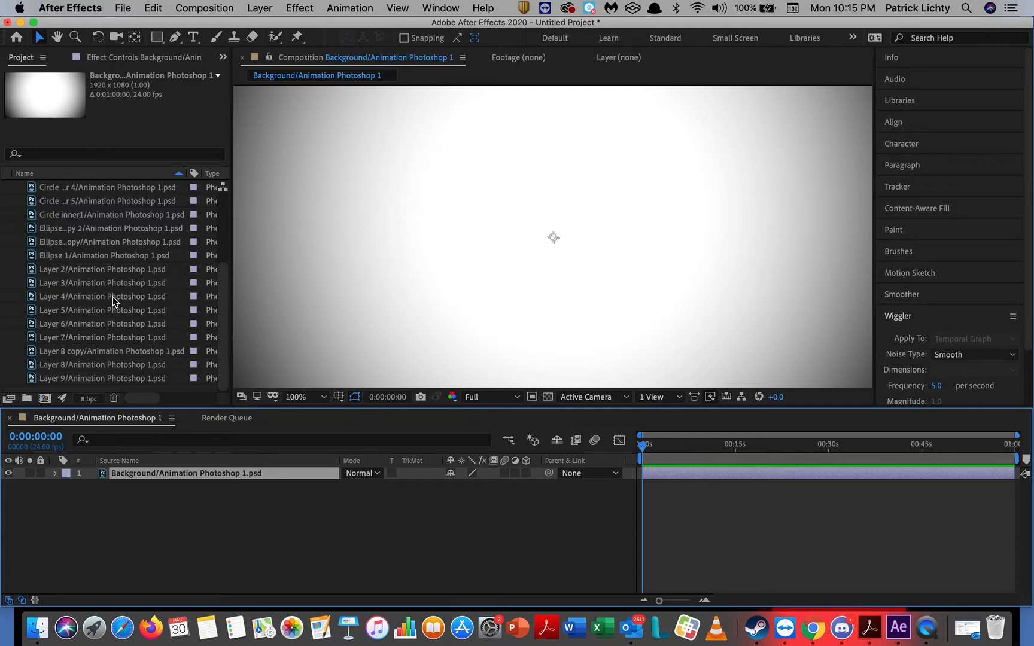
pyautogui.scroll(4, 113, 296)
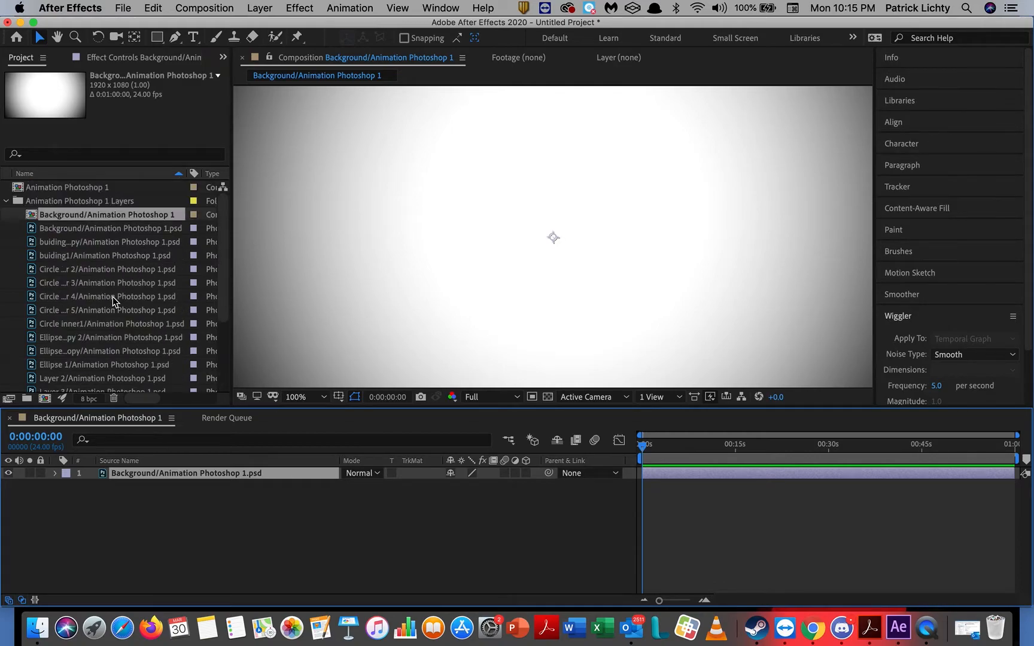
pyautogui.click(104, 243)
pyautogui.moveTo(104, 245); pyautogui.dragTo(552, 227)
pyautogui.moveTo(577, 286); pyautogui.dragTo(824, 307)
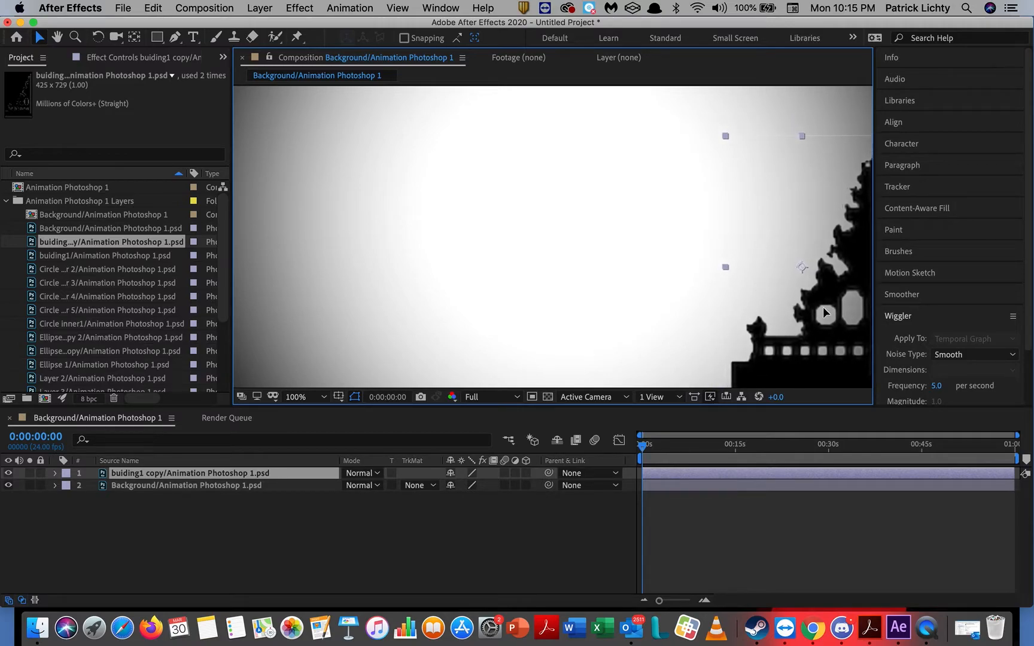
pyautogui.click(79, 256)
pyautogui.moveTo(79, 256); pyautogui.dragTo(302, 271)
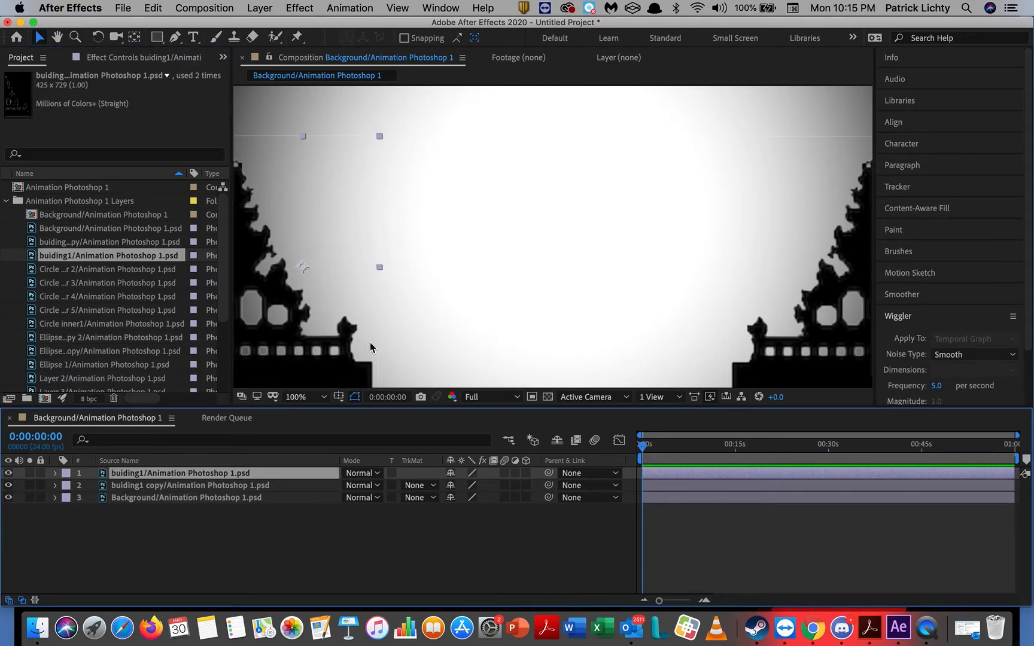
# Set the composition magnification to 50% and move the two buildings into the lower left and lower right corners of the frame.
pyautogui.click(324, 396)
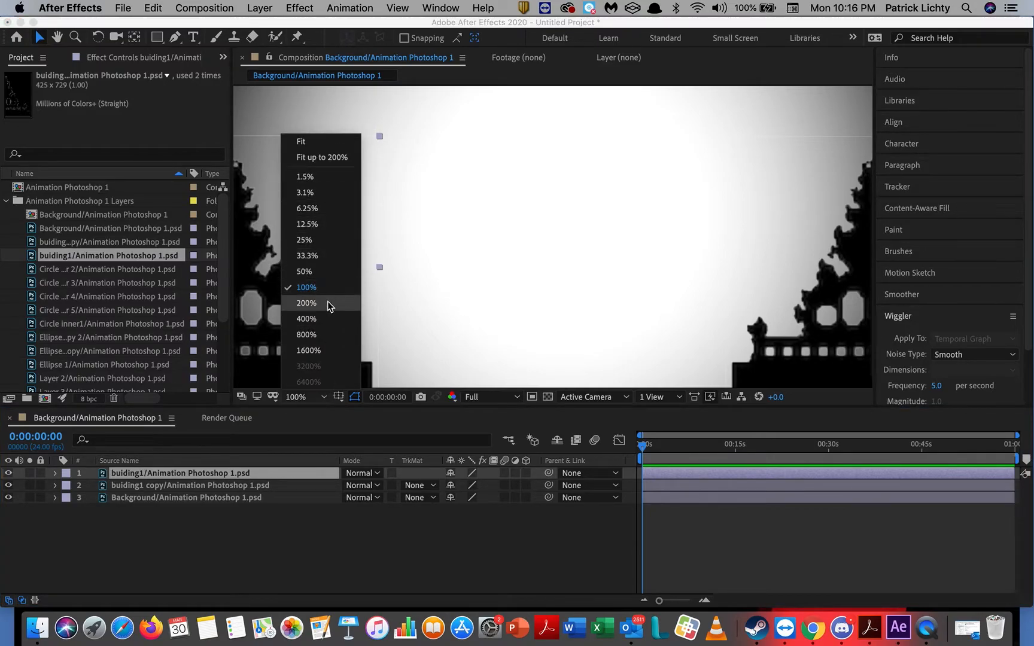
pyautogui.click(334, 270)
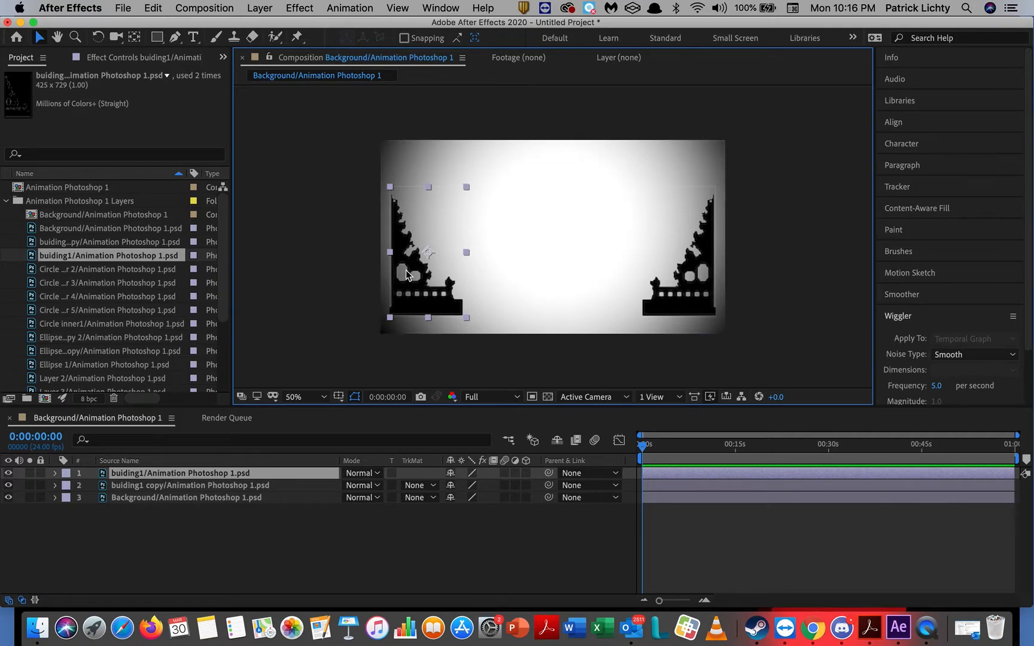
pyautogui.moveTo(415, 294); pyautogui.dragTo(405, 300)
pyautogui.press('Return')
pyautogui.moveTo(688, 298); pyautogui.dragTo(703, 319)
pyautogui.press('Return')
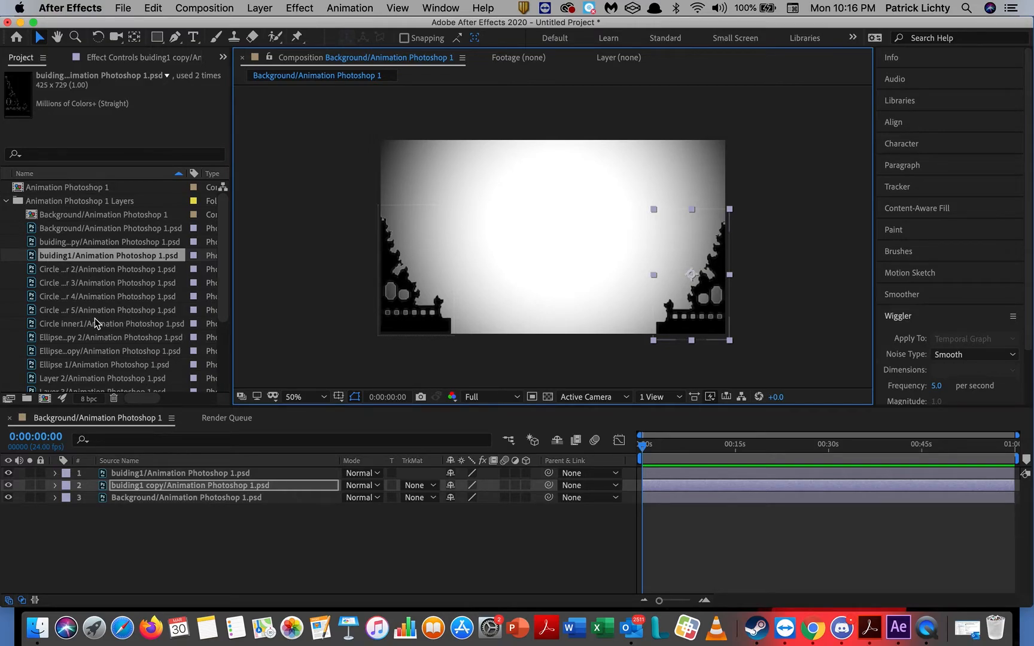
# Find the peacock layer, Layer 8 copy, among the imported layers and place it right of centre in the composition.
pyautogui.scroll(-5, 95, 318)
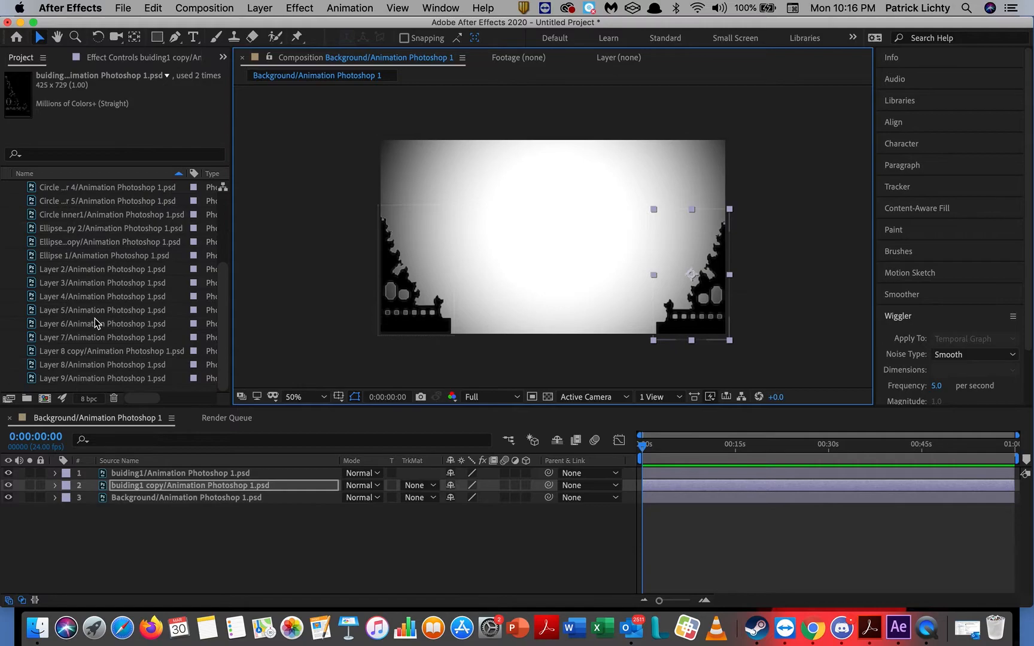
pyautogui.scroll(3, 94, 324)
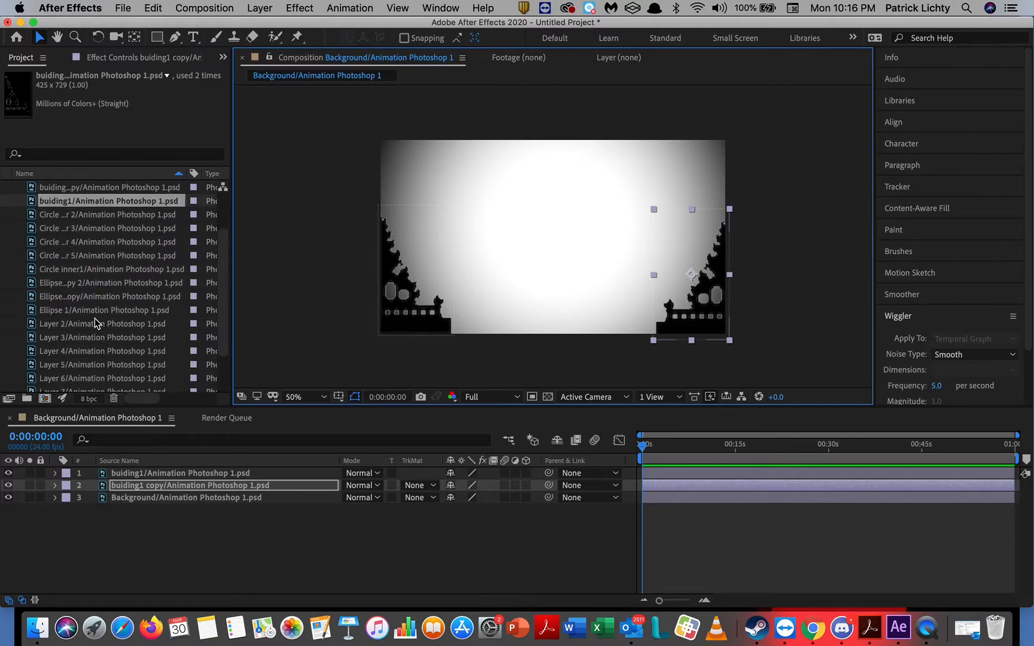
pyautogui.scroll(-1, 95, 323)
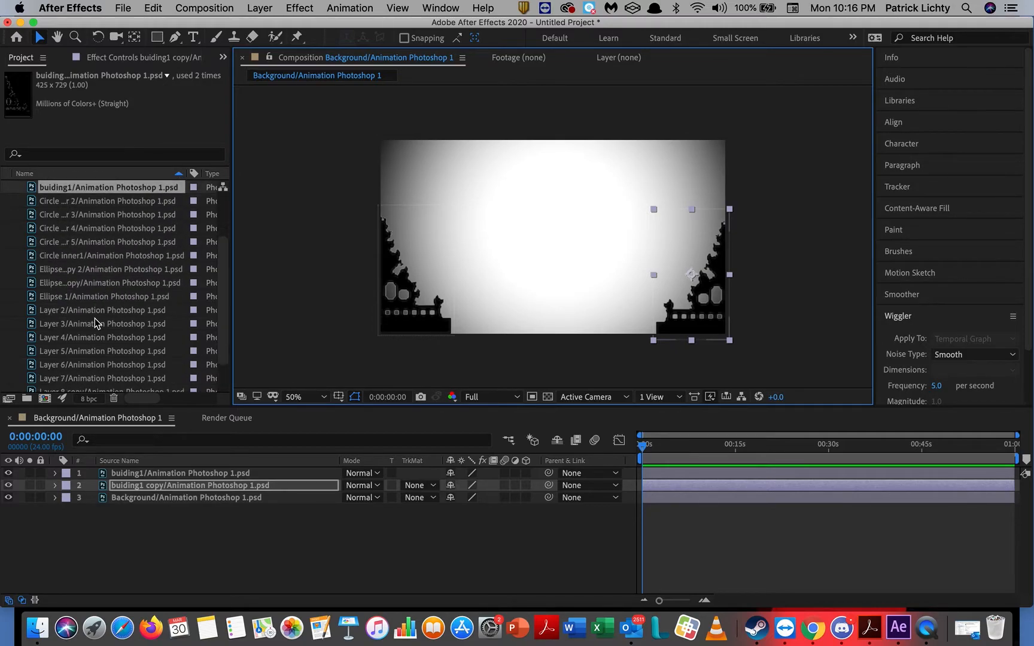
pyautogui.click(96, 306)
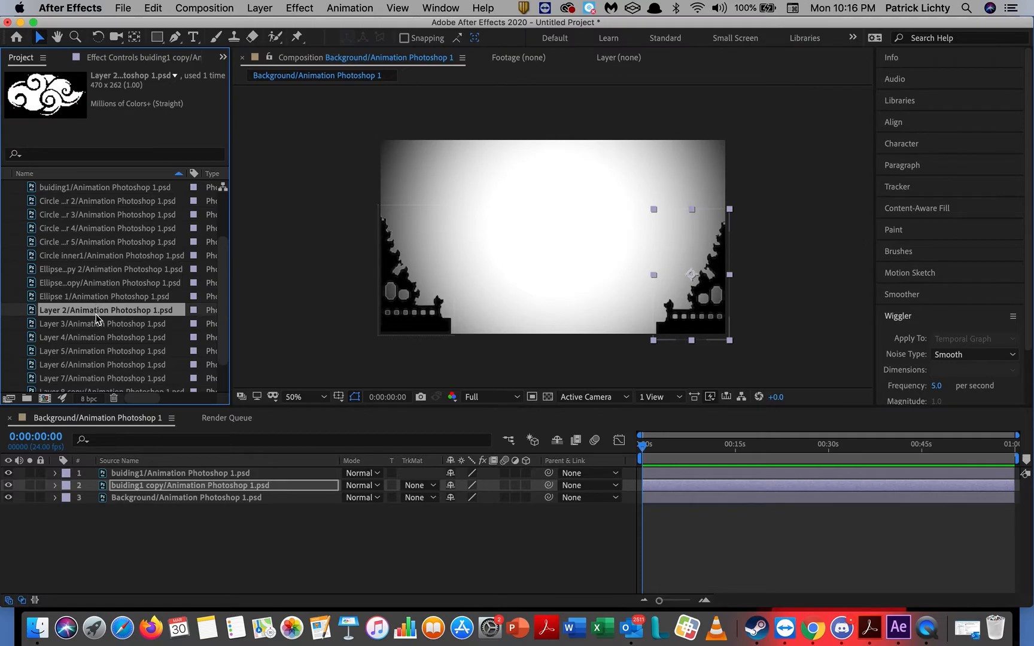
pyautogui.click(95, 324)
pyautogui.click(95, 338)
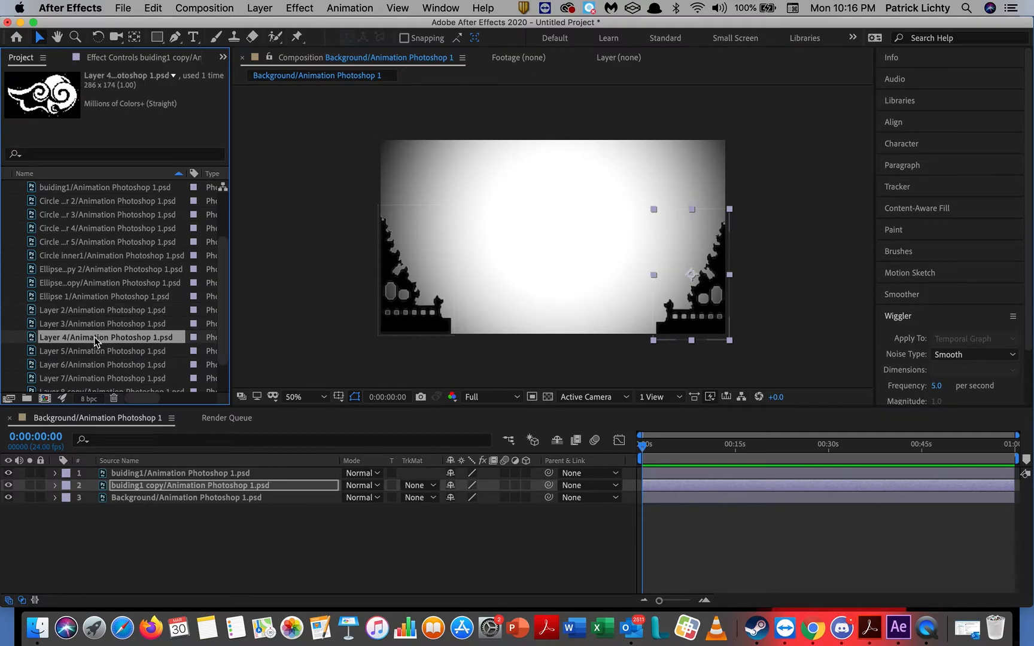
pyautogui.click(92, 364)
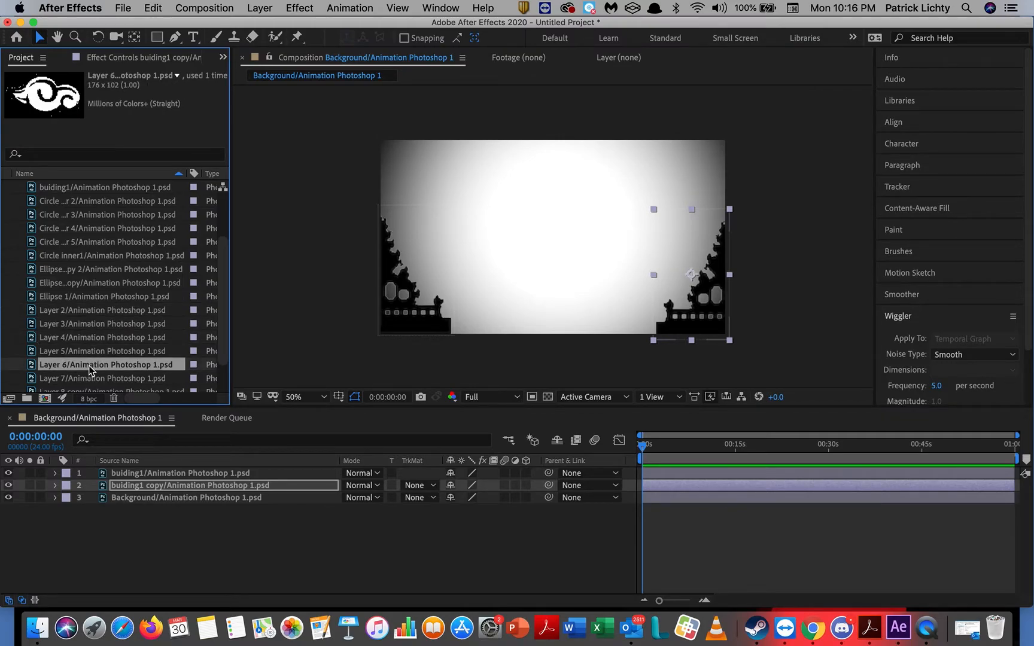
pyautogui.click(86, 372)
pyautogui.scroll(2, 86, 372)
pyautogui.scroll(-4, 85, 372)
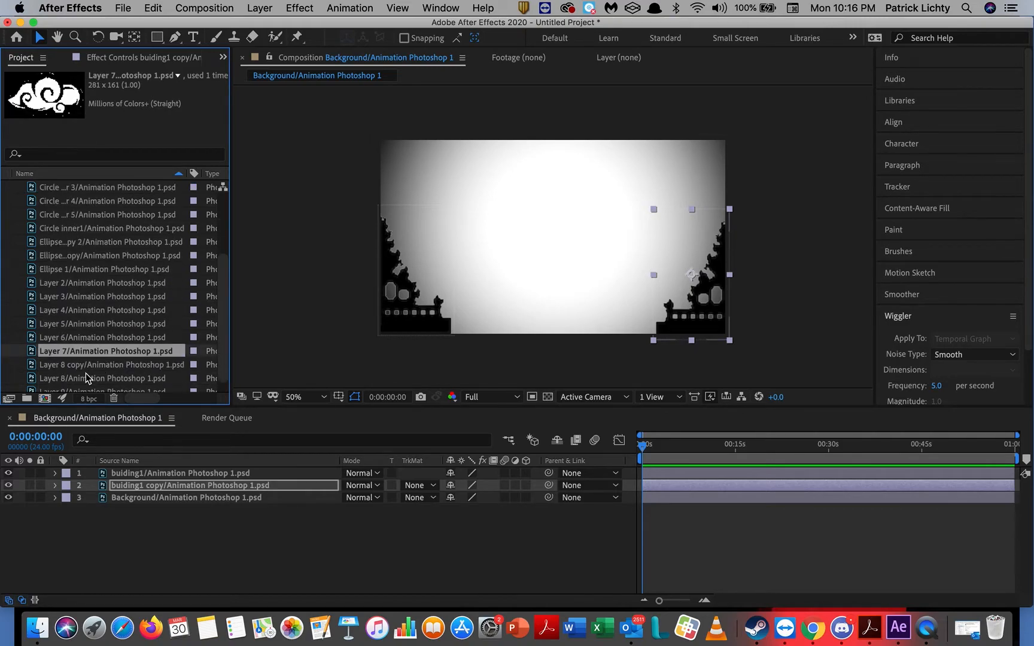
pyautogui.click(86, 369)
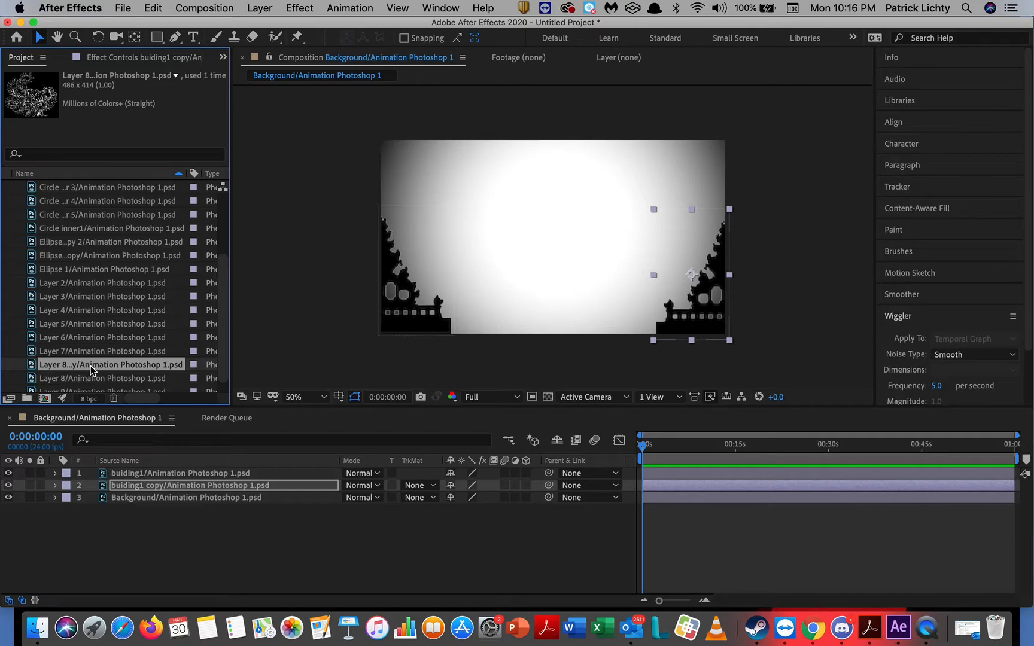
pyautogui.moveTo(484, 385); pyautogui.dragTo(607, 269)
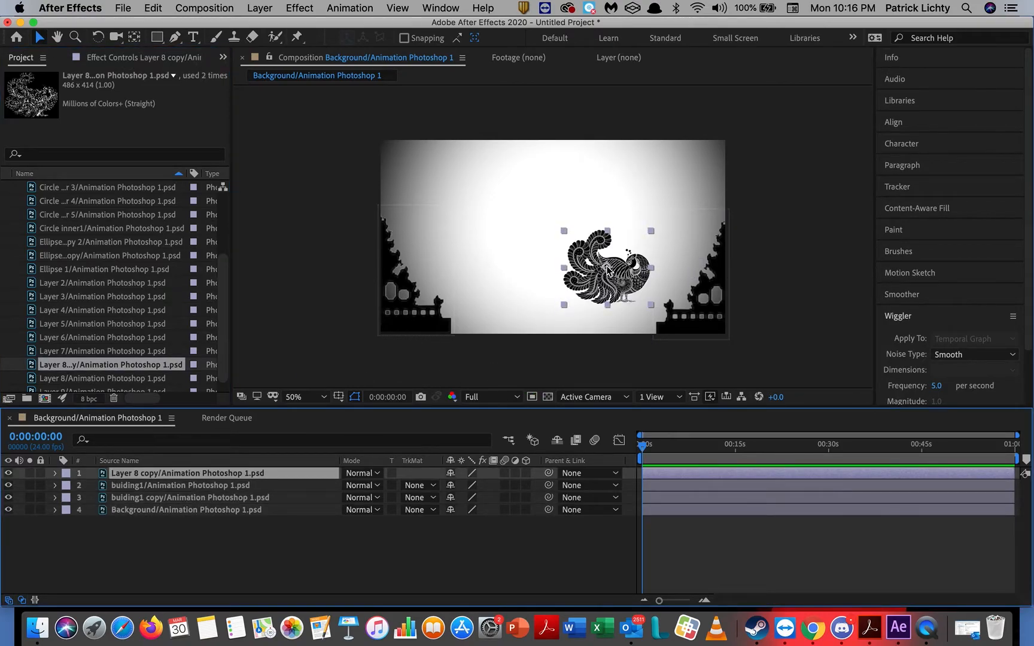
# Move the peacock to the lower left of the frame and shift both buildings outward until they are mostly outside its edges.
pyautogui.moveTo(407, 303); pyautogui.dragTo(321, 309)
pyautogui.moveTo(602, 263); pyautogui.dragTo(407, 273)
pyautogui.moveTo(712, 303); pyautogui.dragTo(748, 289)
pyautogui.click(316, 296)
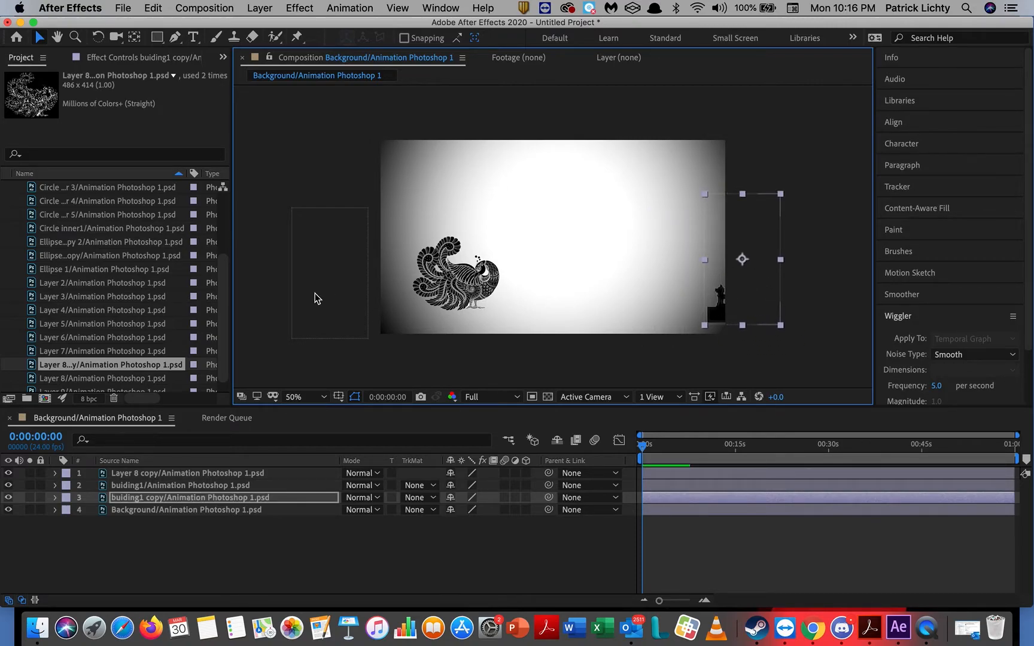
pyautogui.moveTo(345, 309); pyautogui.dragTo(378, 305)
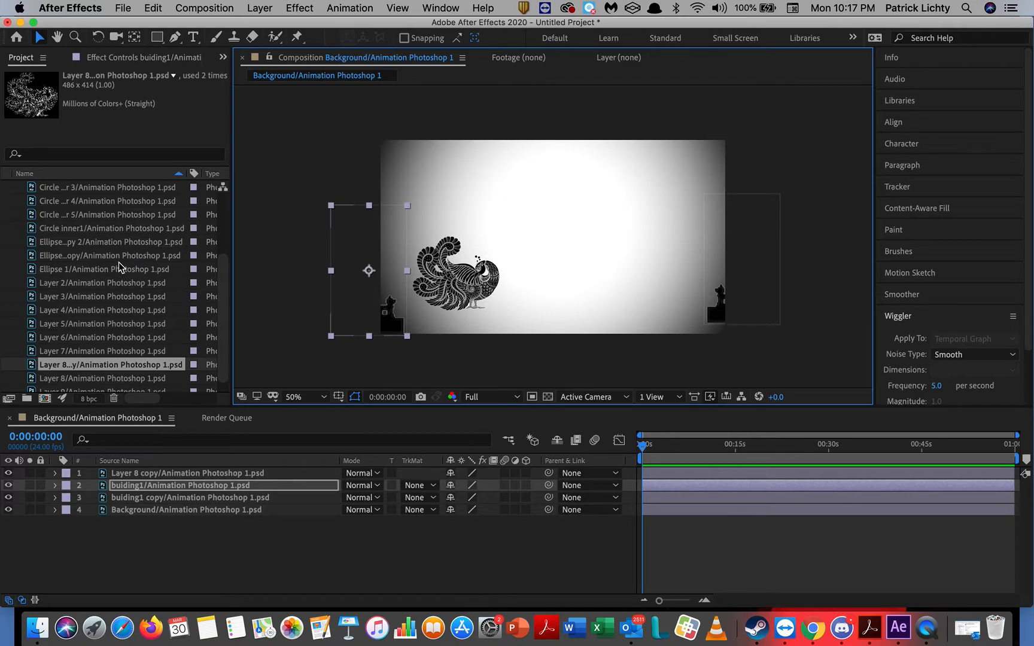
# Preview the remaining imported cloud, ellipse, circle and building layers one by one to check what each contains.
pyautogui.click(94, 353)
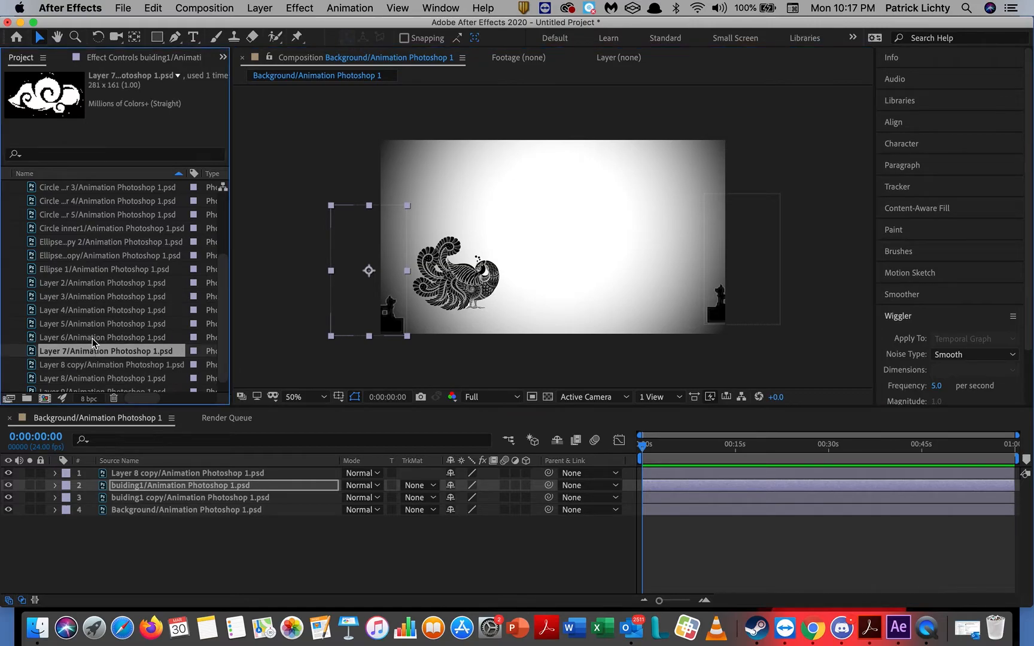
pyautogui.click(95, 338)
pyautogui.click(95, 324)
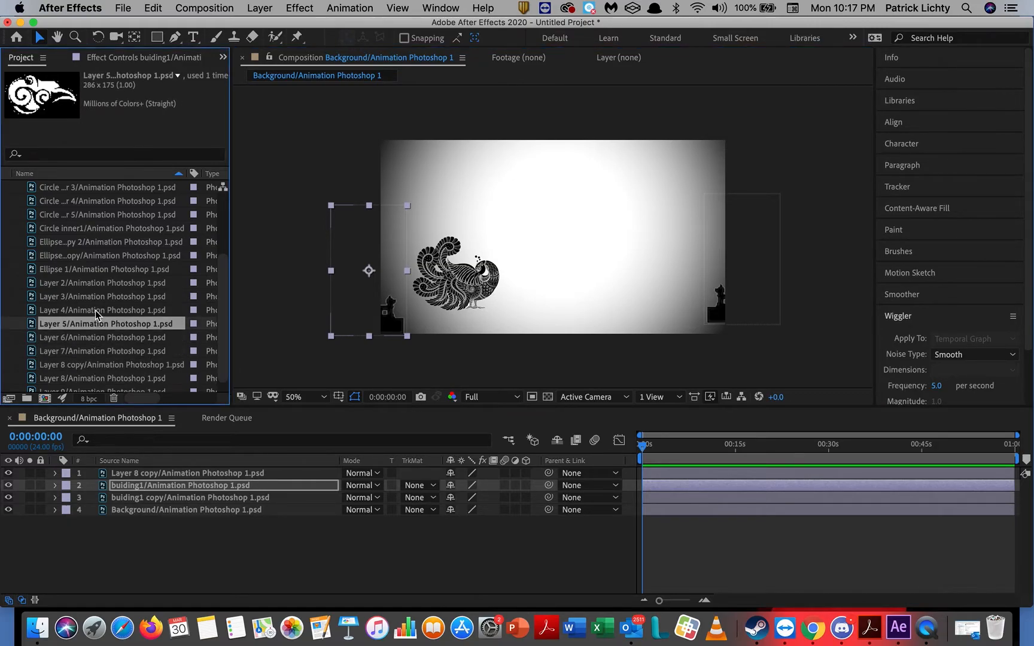
pyautogui.click(96, 312)
pyautogui.click(100, 298)
pyautogui.click(101, 283)
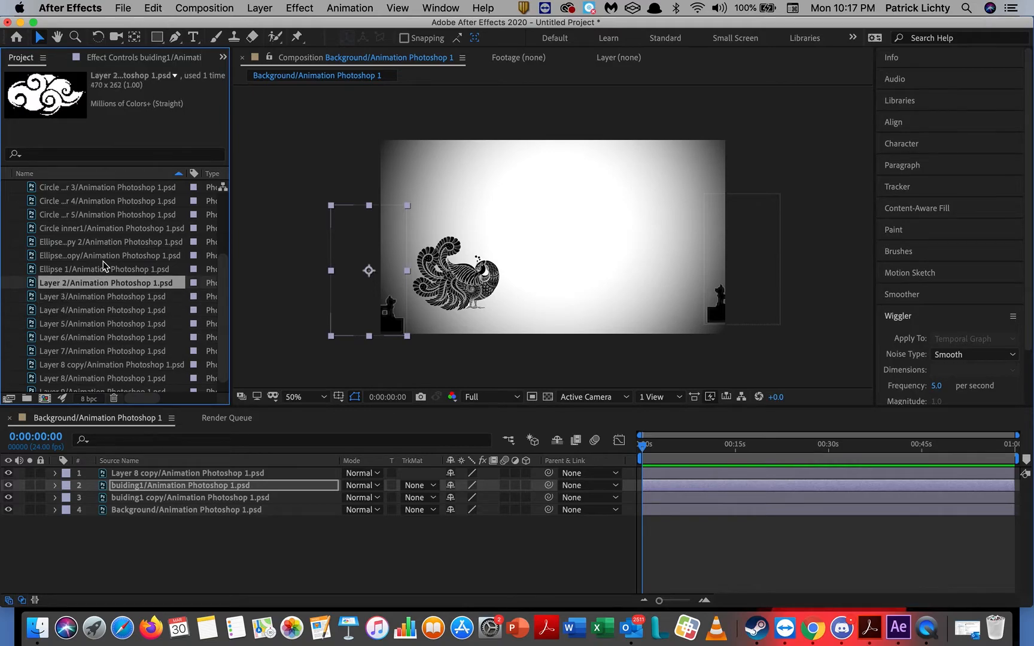
pyautogui.click(104, 268)
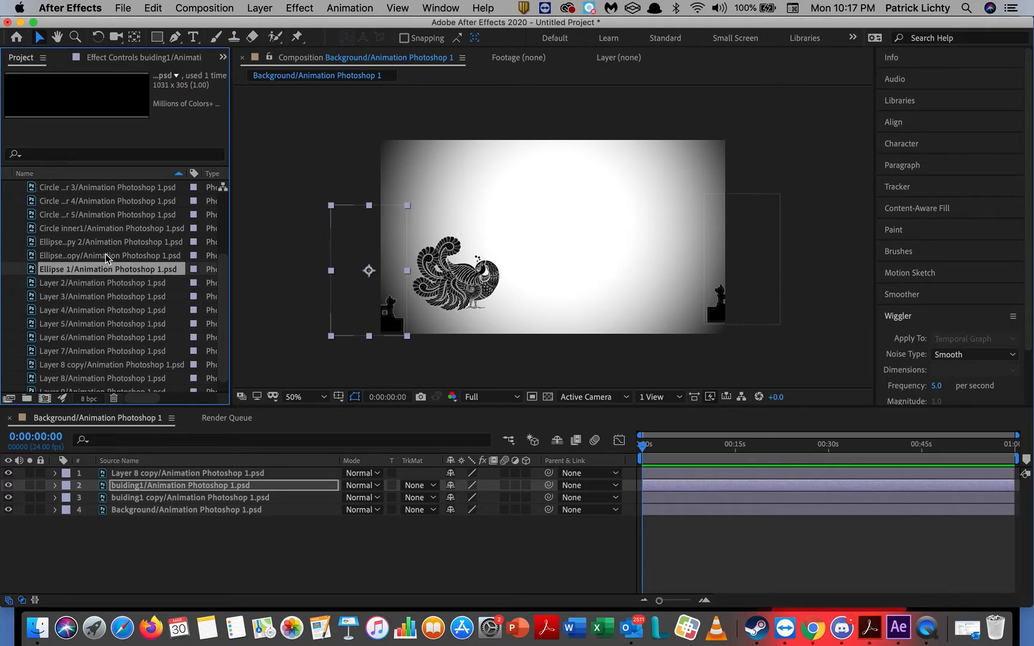
pyautogui.click(105, 257)
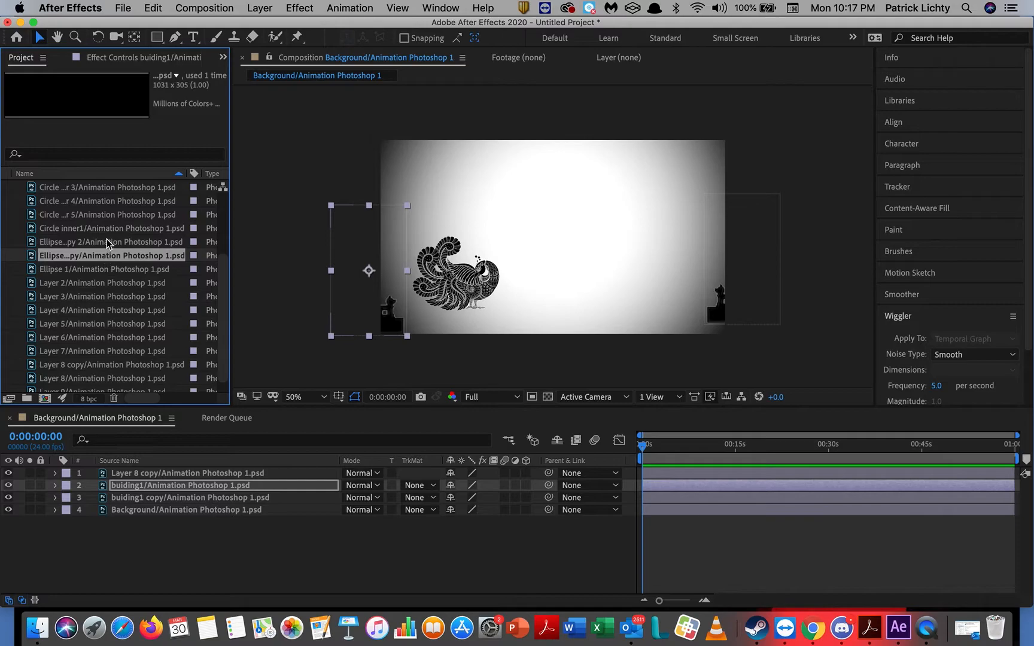
pyautogui.click(110, 242)
pyautogui.click(110, 228)
pyautogui.scroll(-1, 105, 246)
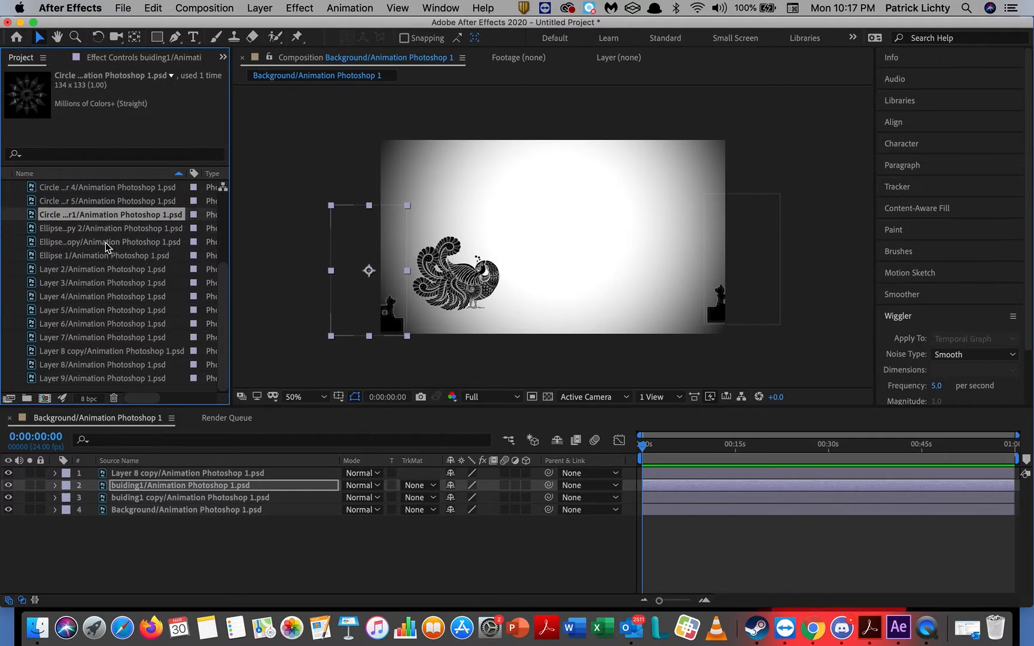
pyautogui.scroll(8, 106, 246)
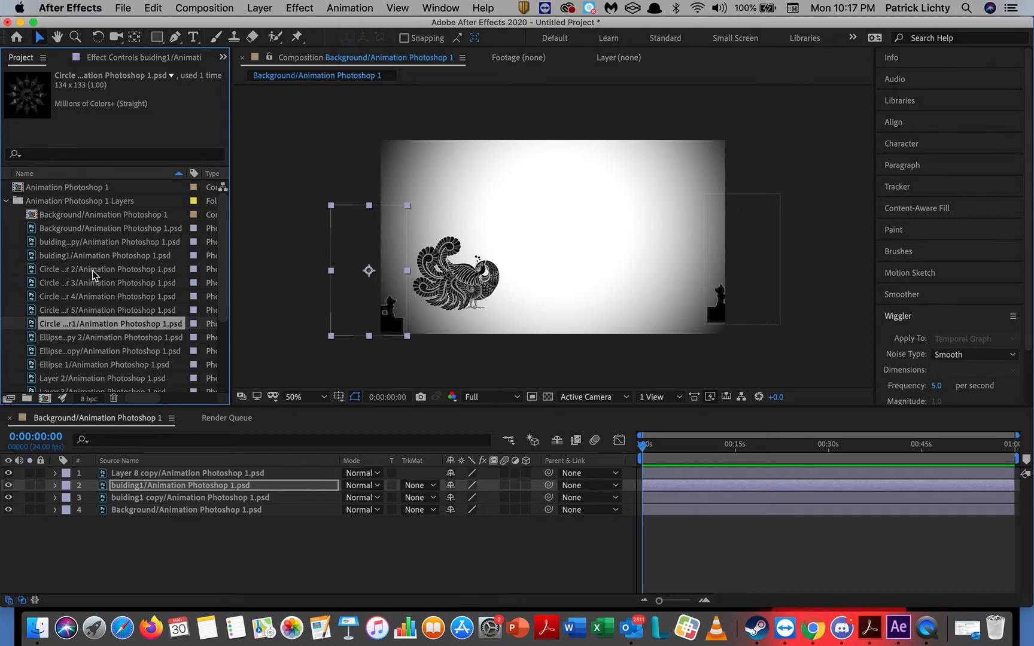
pyautogui.click(94, 271)
pyautogui.click(94, 255)
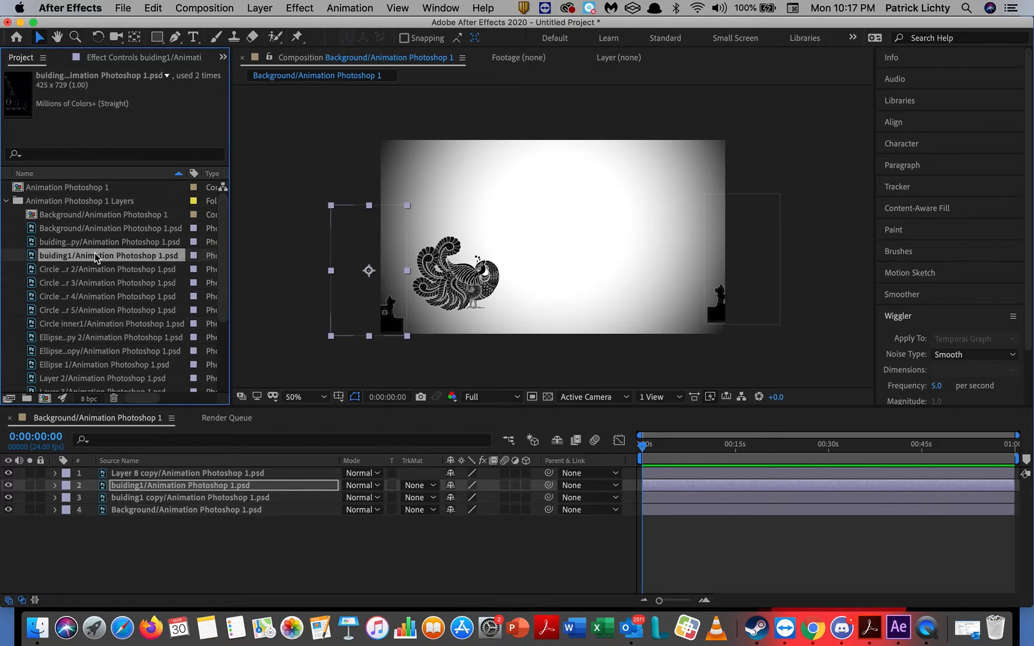
# Look through the imported layers for the tree, Layer 9, and place it in the centre of the composition.
pyautogui.click(93, 269)
pyautogui.scroll(-1, 89, 287)
pyautogui.scroll(1, 89, 298)
pyautogui.scroll(-6, 89, 297)
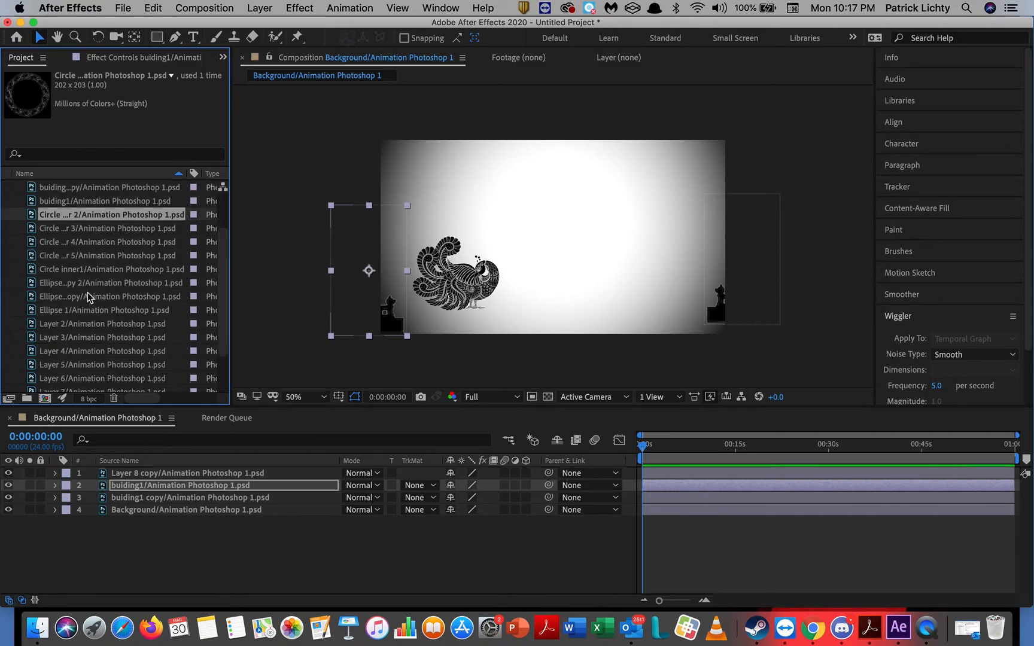
pyautogui.click(88, 297)
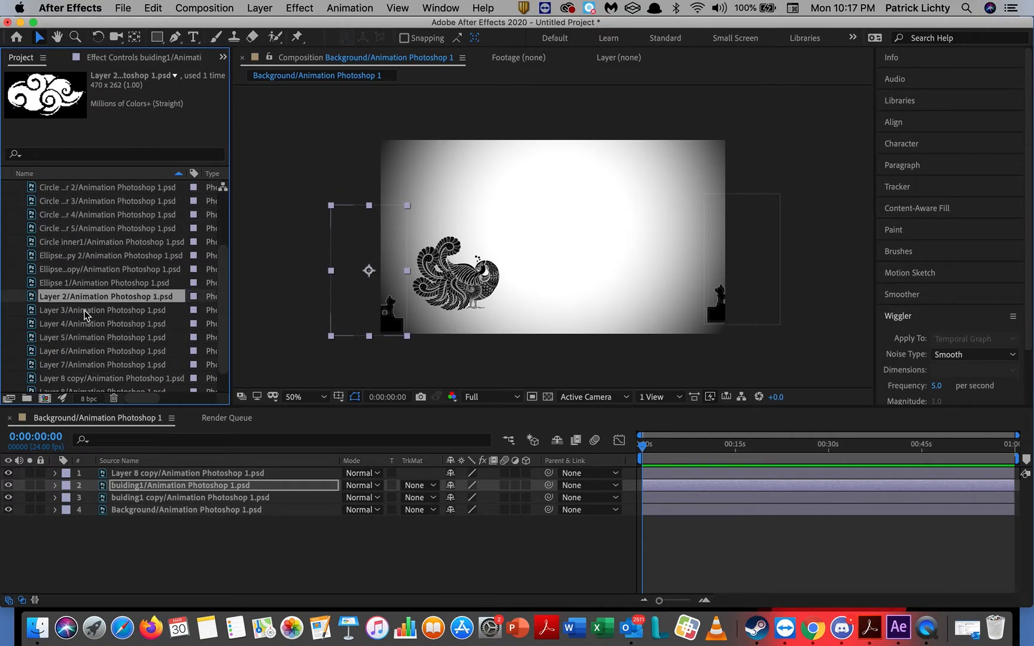
pyautogui.click(85, 310)
pyautogui.click(84, 325)
pyautogui.scroll(-2, 83, 331)
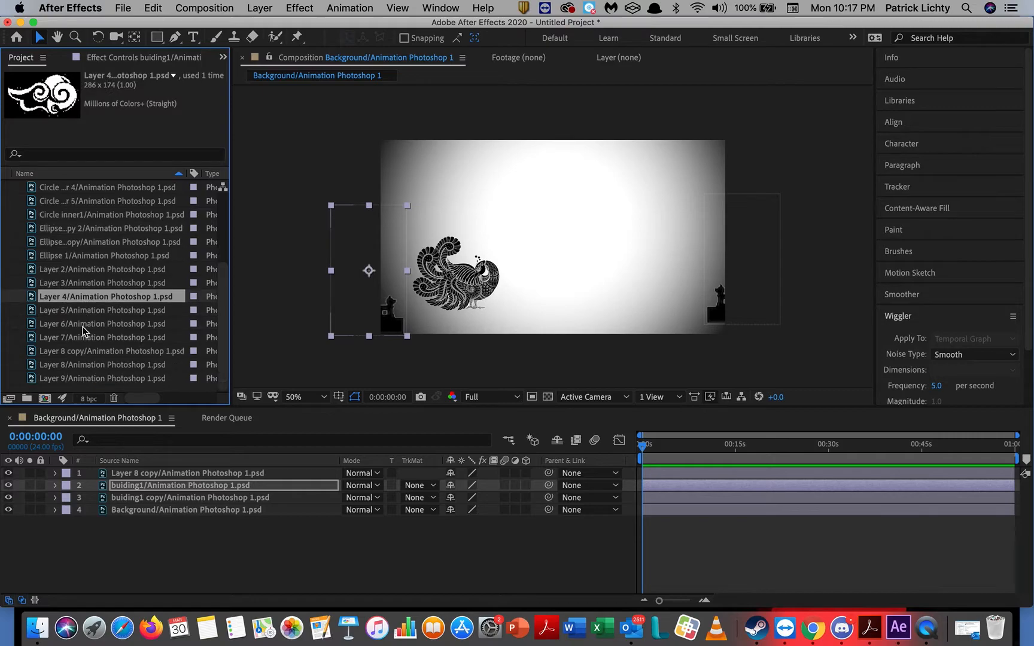
pyautogui.click(84, 379)
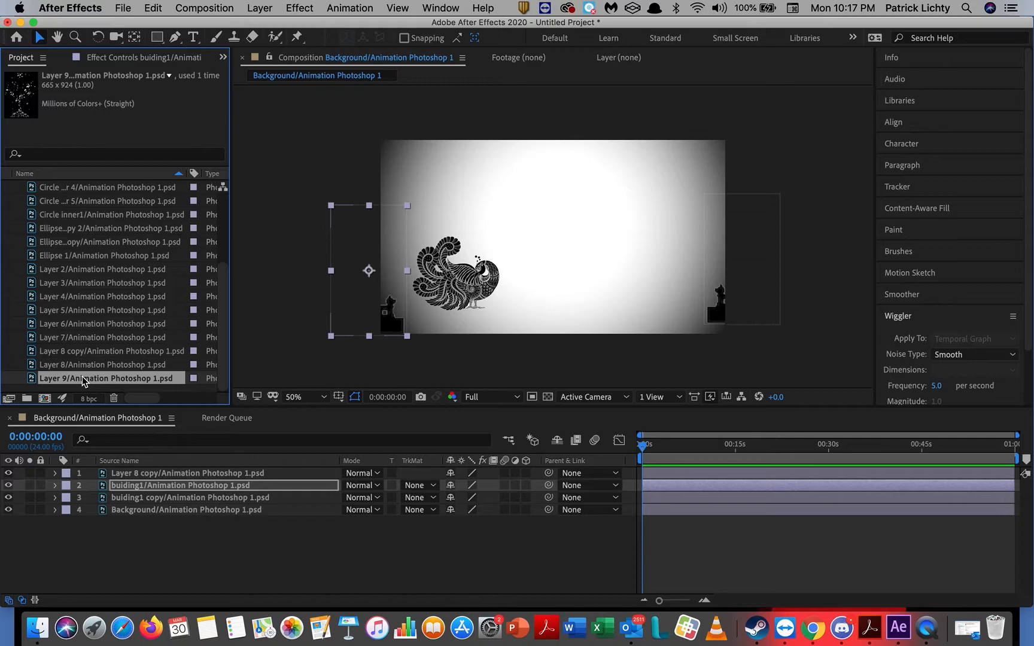
pyautogui.moveTo(85, 379); pyautogui.dragTo(566, 263)
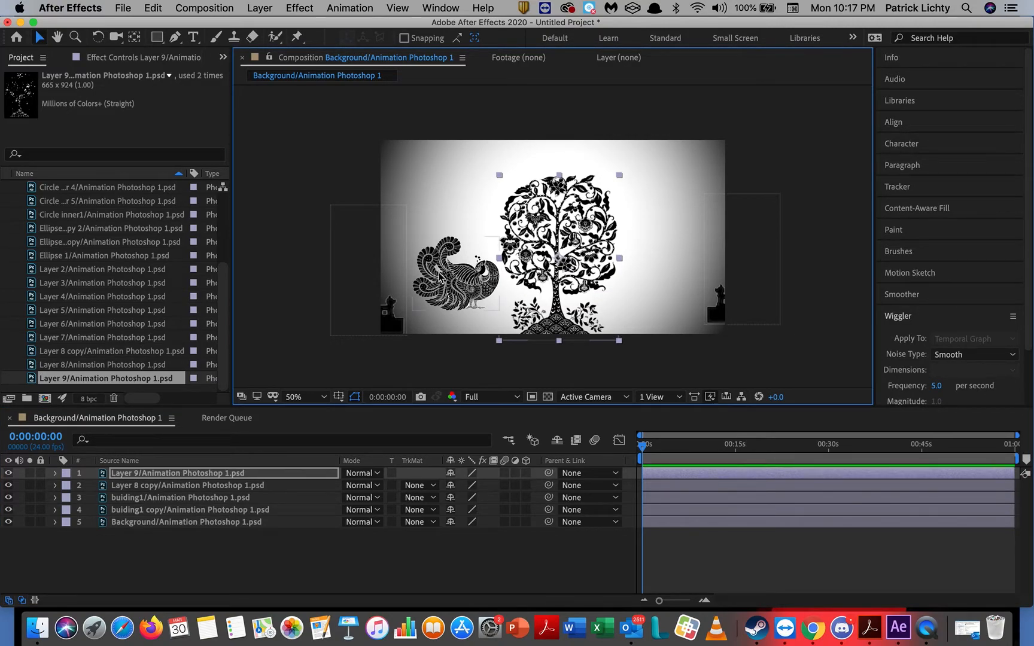
# Shift the existing peacock slightly down toward the tree and place the Layer 8 peacock facing it on the tree's right side.
pyautogui.moveTo(461, 288)
pyautogui.mouseDown()
pyautogui.moveTo(476, 303)
pyautogui.moveTo(470, 297)
pyautogui.mouseUp()
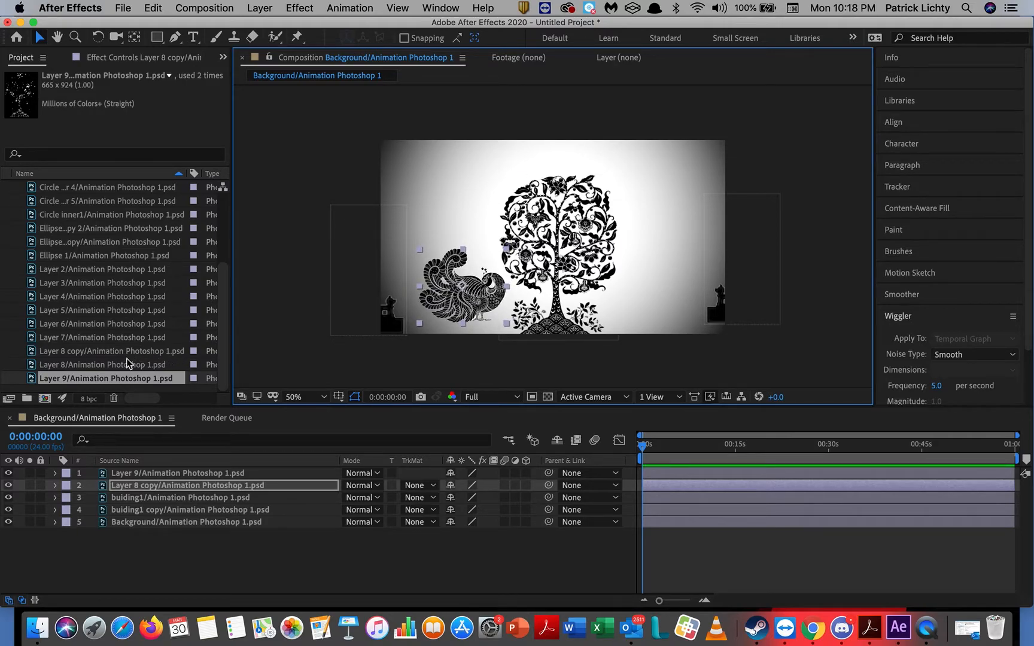
pyautogui.click(104, 365)
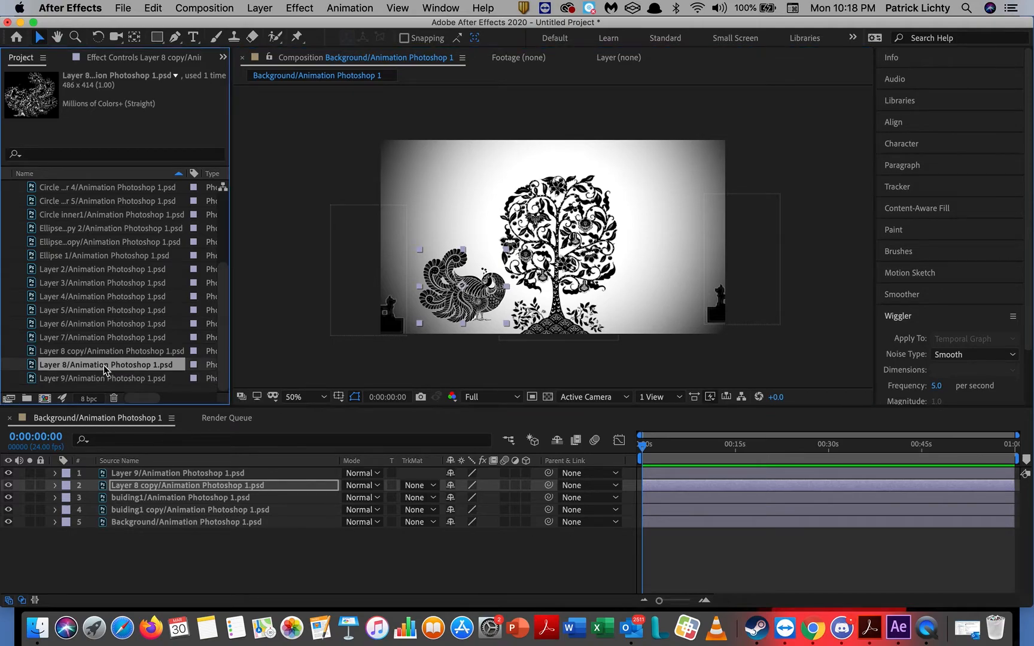
pyautogui.moveTo(31, 102); pyautogui.dragTo(658, 282)
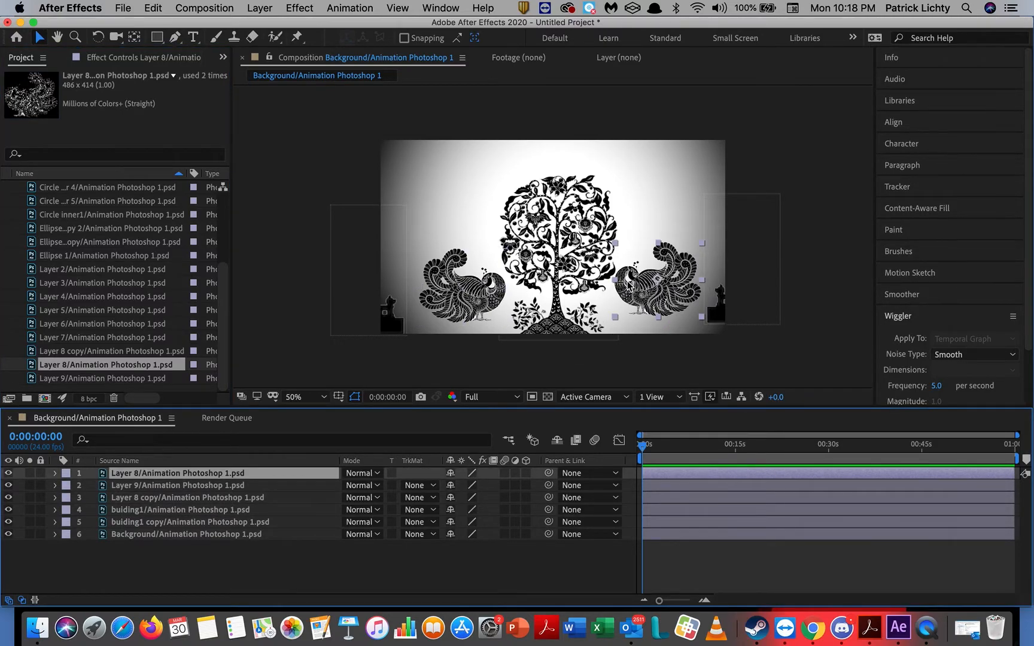
pyautogui.moveTo(633, 281); pyautogui.dragTo(645, 283)
# Move the right building further into the frame and scale it down to fit the lower right corner.
pyautogui.moveTo(722, 314); pyautogui.dragTo(713, 323)
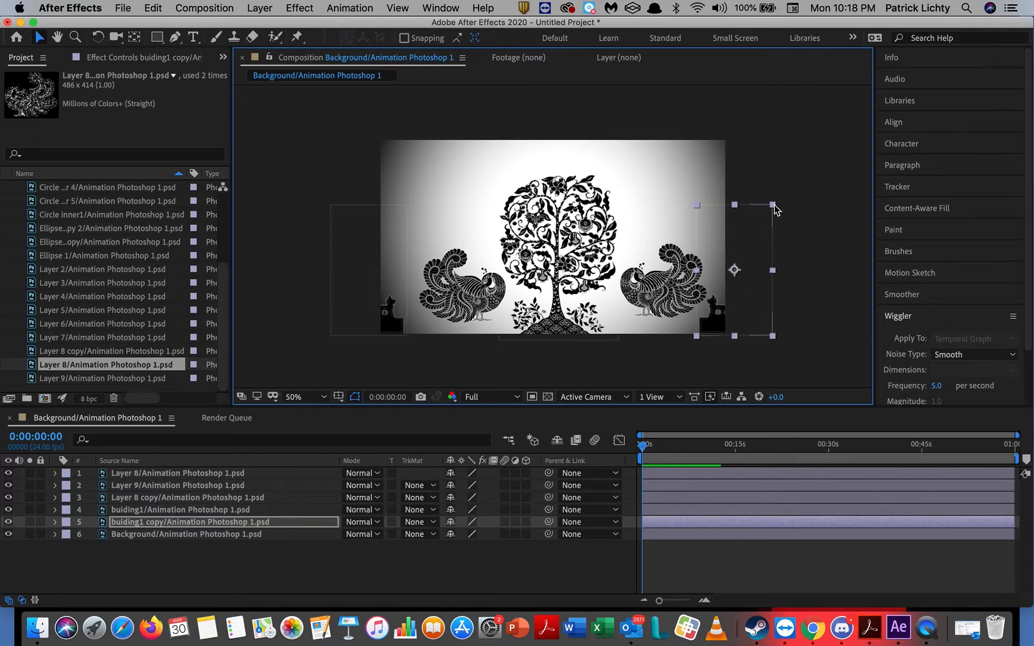
pyautogui.moveTo(773, 206); pyautogui.dragTo(694, 335)
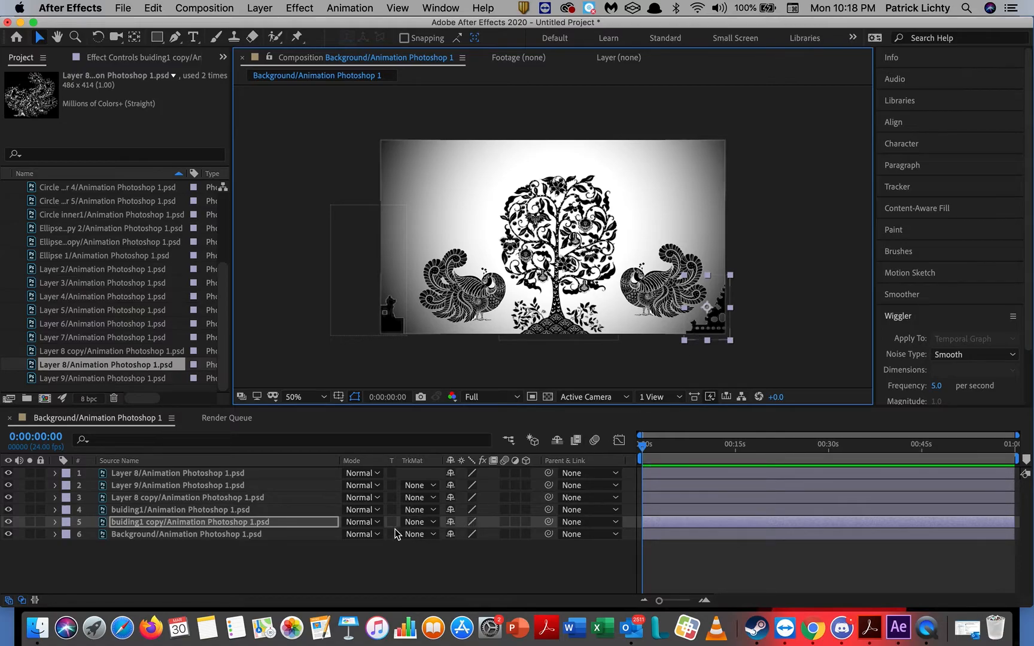
pyautogui.click(430, 524)
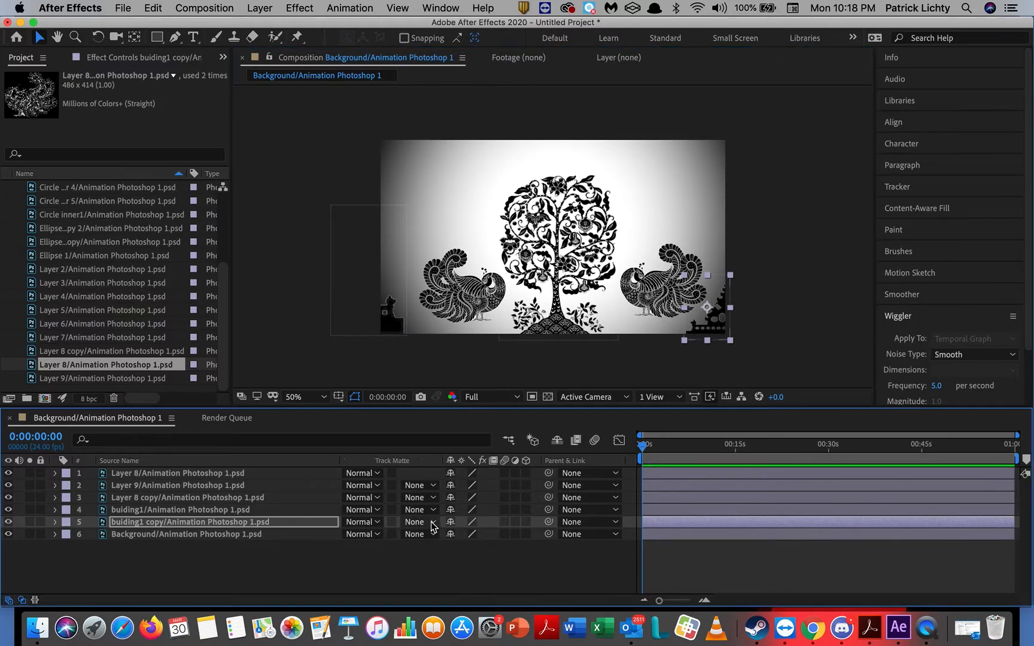
pyautogui.click(431, 525)
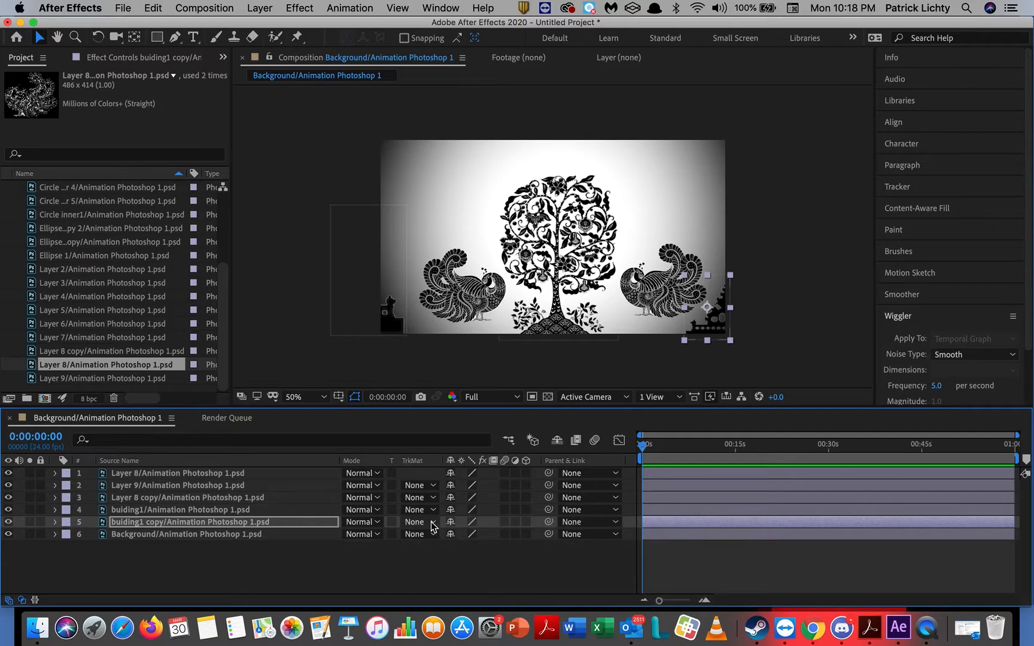
# Move the left building further into the frame and scale it down to fit the lower left corner behind the peacock.
pyautogui.click(393, 324)
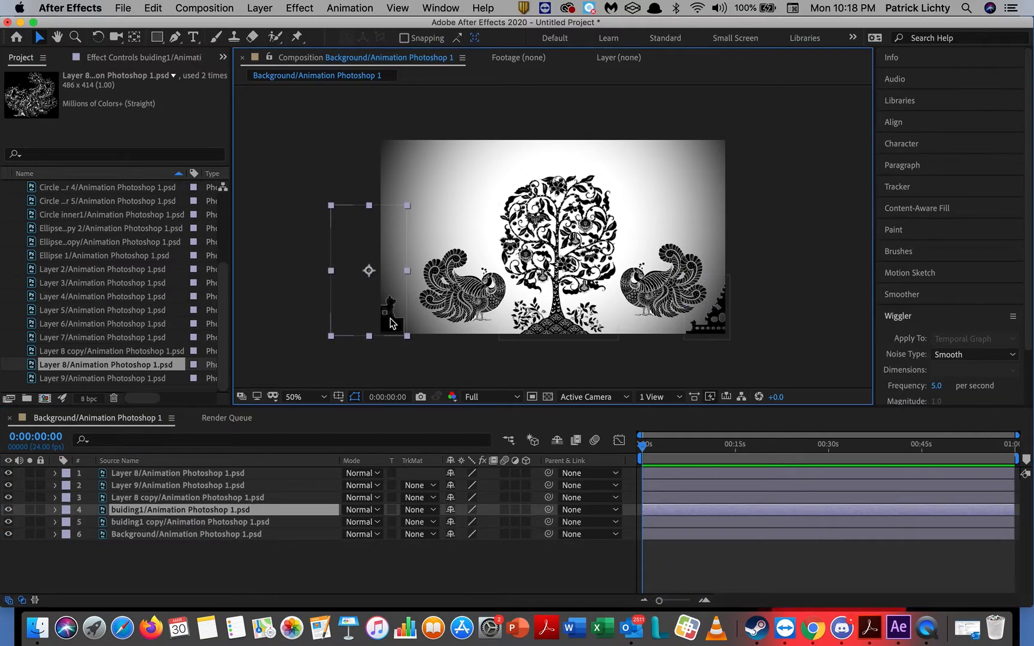
pyautogui.click(326, 206)
pyautogui.moveTo(345, 237); pyautogui.dragTo(346, 237)
pyautogui.moveTo(392, 330); pyautogui.dragTo(415, 331)
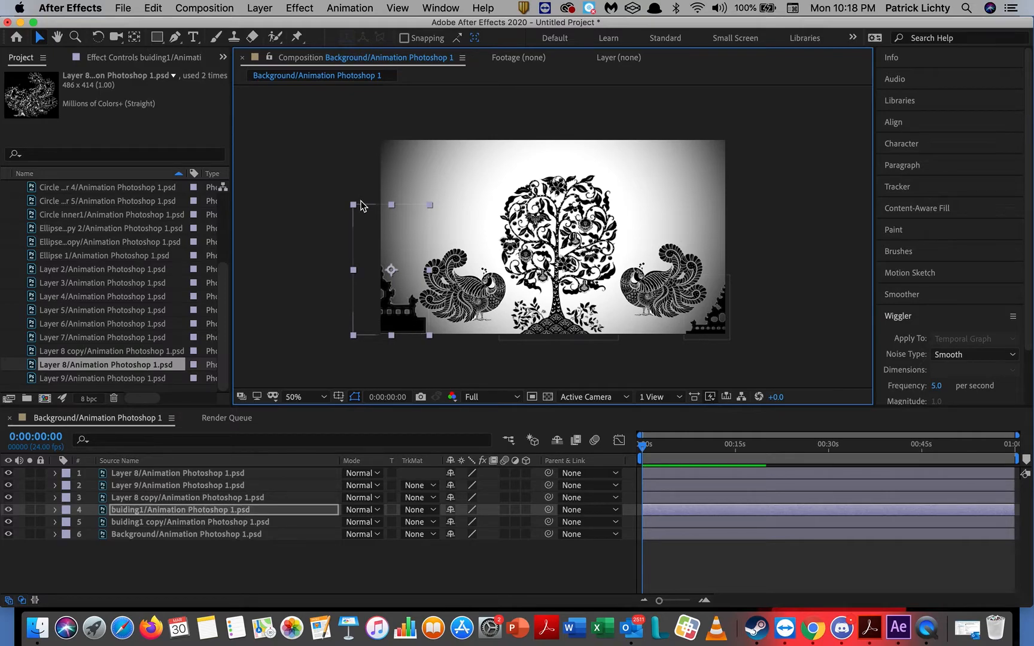
pyautogui.moveTo(354, 205); pyautogui.dragTo(377, 250)
pyautogui.moveTo(390, 300); pyautogui.dragTo(400, 332)
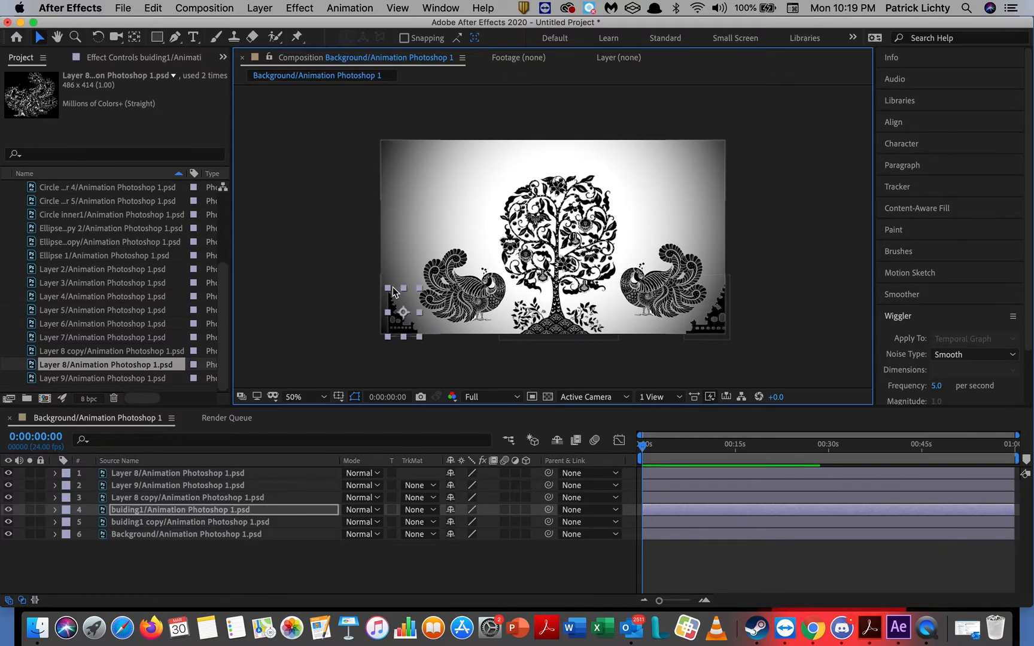
pyautogui.moveTo(387, 288); pyautogui.dragTo(377, 277)
pyautogui.moveTo(390, 318); pyautogui.dragTo(393, 317)
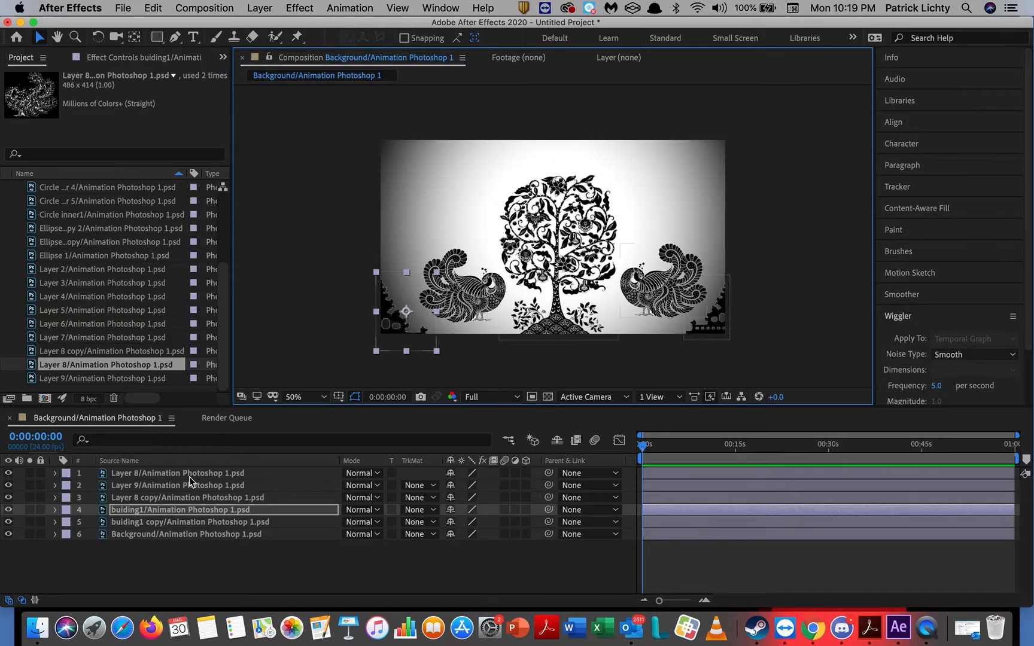
# Scale the tree layer to 109% and move it to position 1008, 582 between the two peacocks.
pyautogui.click(562, 213)
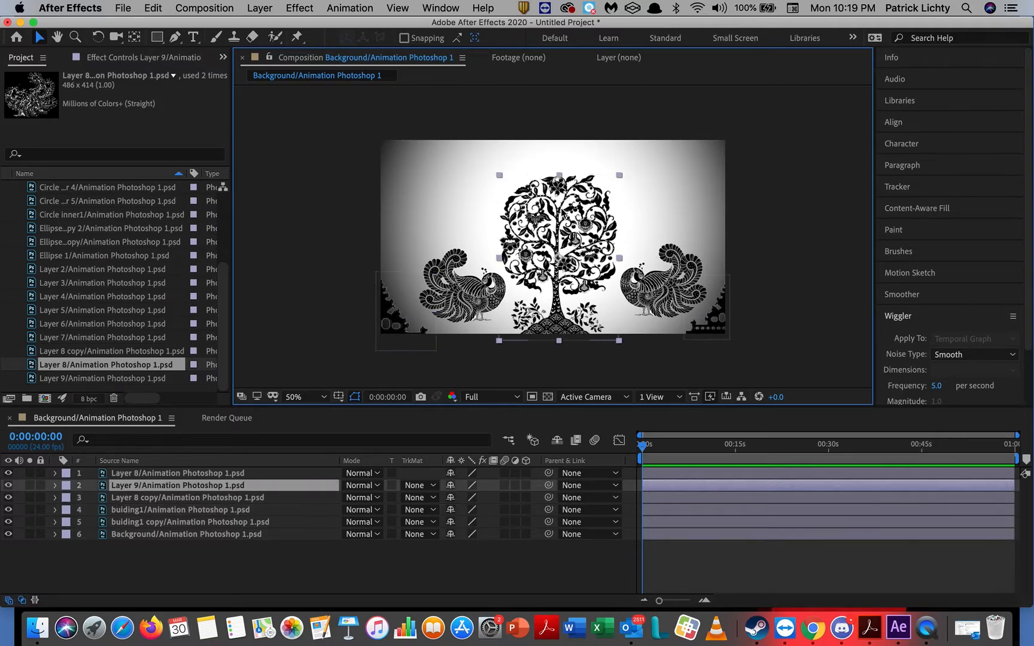
pyautogui.click(55, 486)
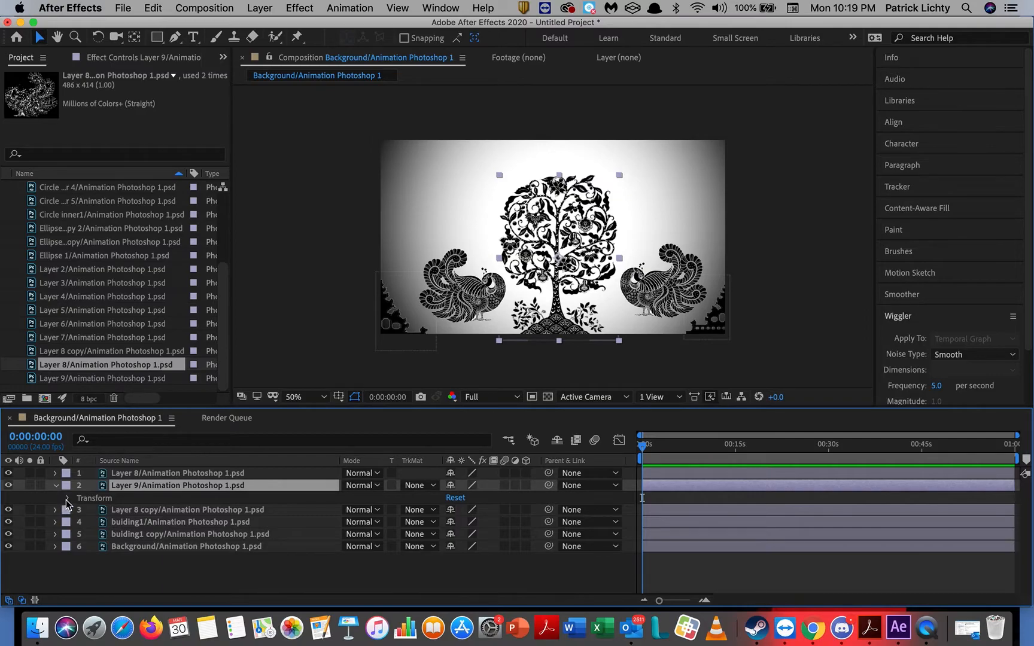
pyautogui.click(68, 498)
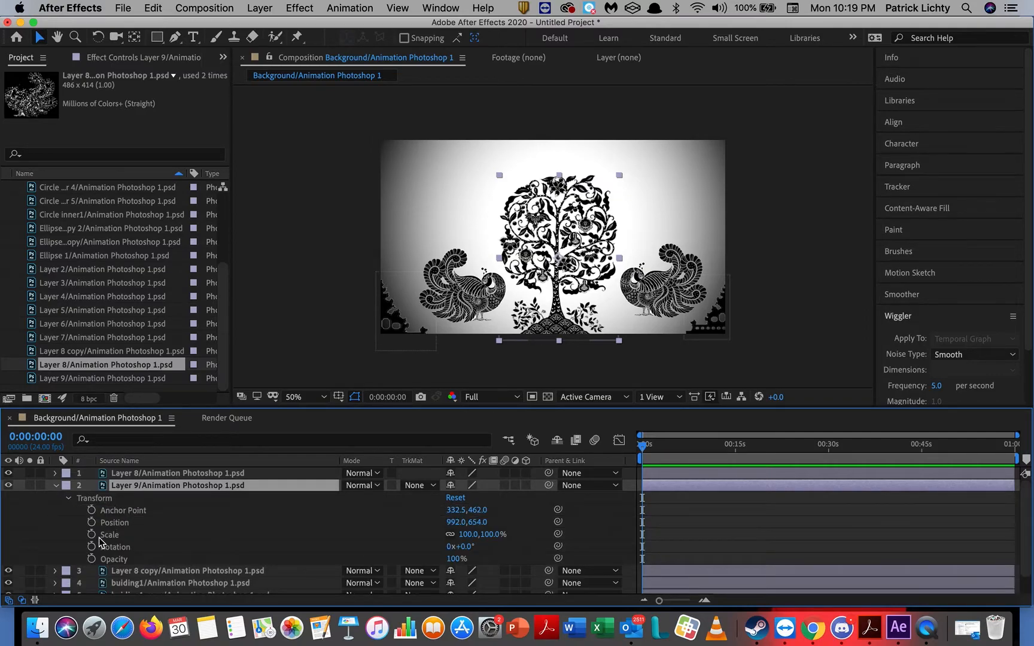
pyautogui.moveTo(472, 536); pyautogui.dragTo(485, 540)
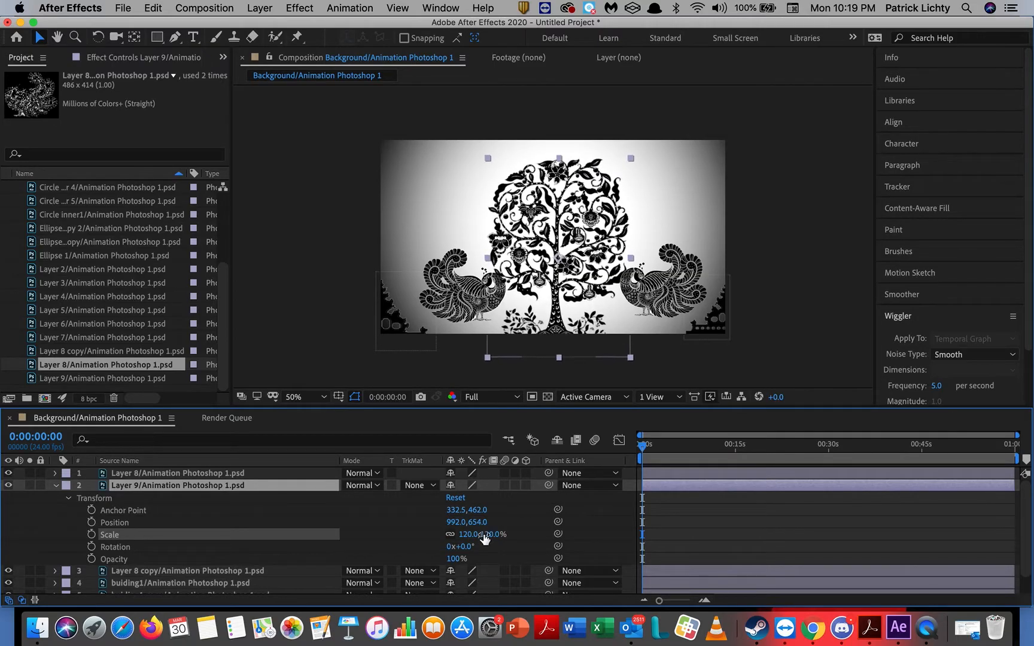
pyautogui.moveTo(556, 230)
pyautogui.mouseDown()
pyautogui.moveTo(563, 203)
pyautogui.moveTo(559, 216)
pyautogui.mouseUp()
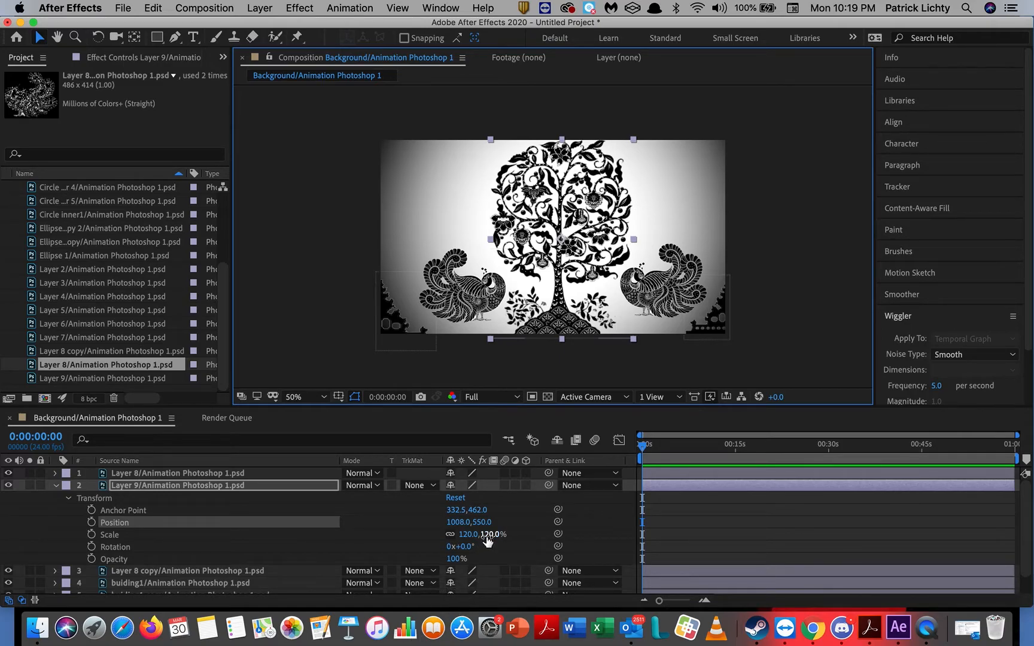
pyautogui.moveTo(488, 540); pyautogui.dragTo(481, 540)
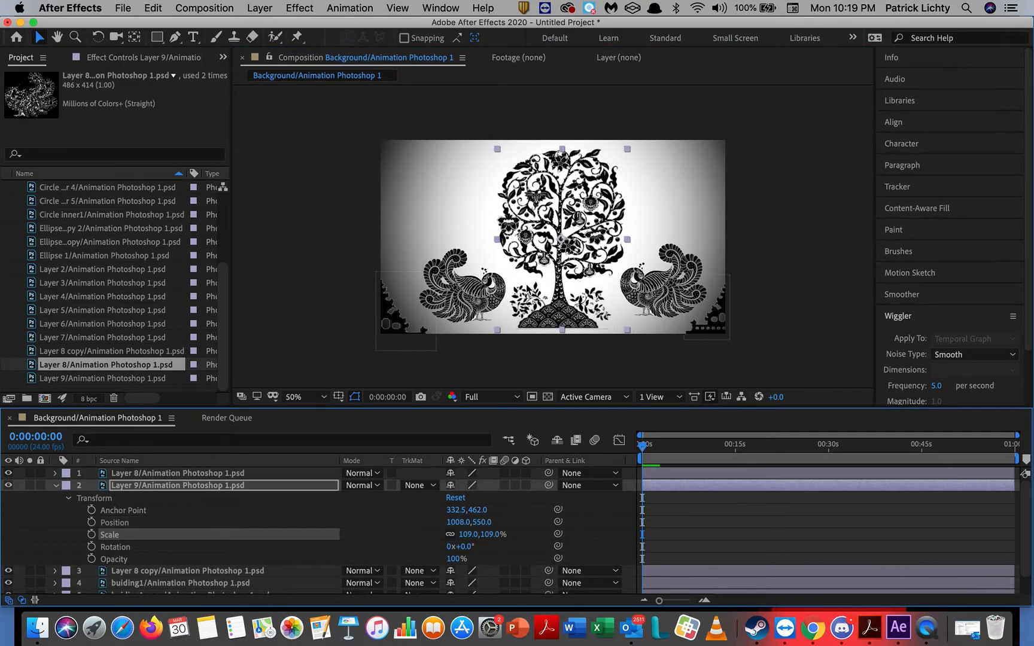
pyautogui.click(564, 218)
pyautogui.moveTo(564, 219); pyautogui.dragTo(564, 223)
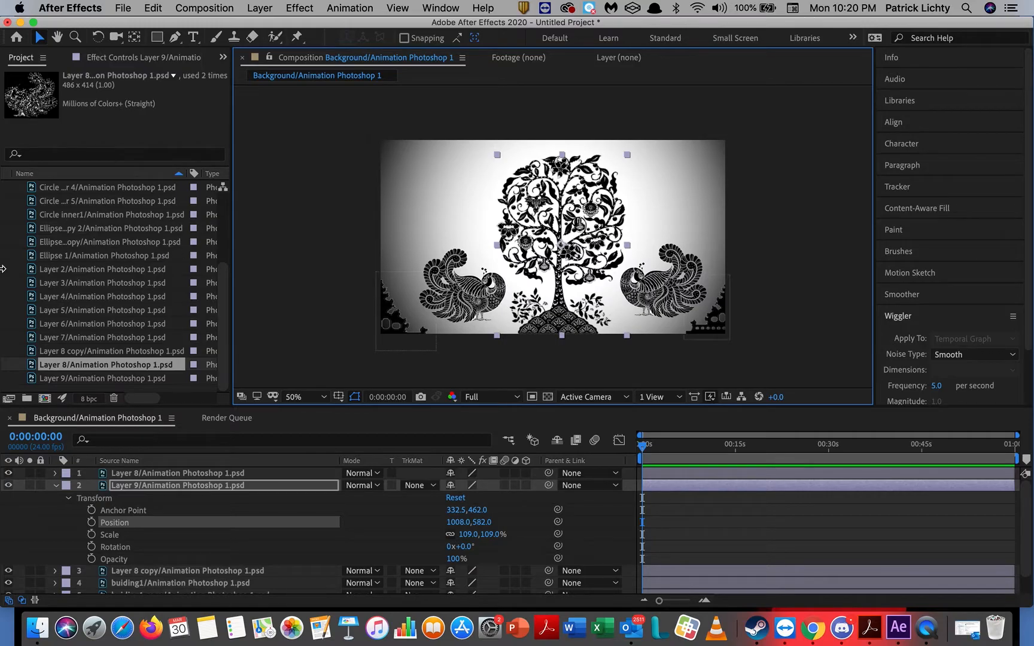
# Check the imported ellipse layers, and place the Layer 2 cloud in the upper left of the composition.
pyautogui.click(84, 270)
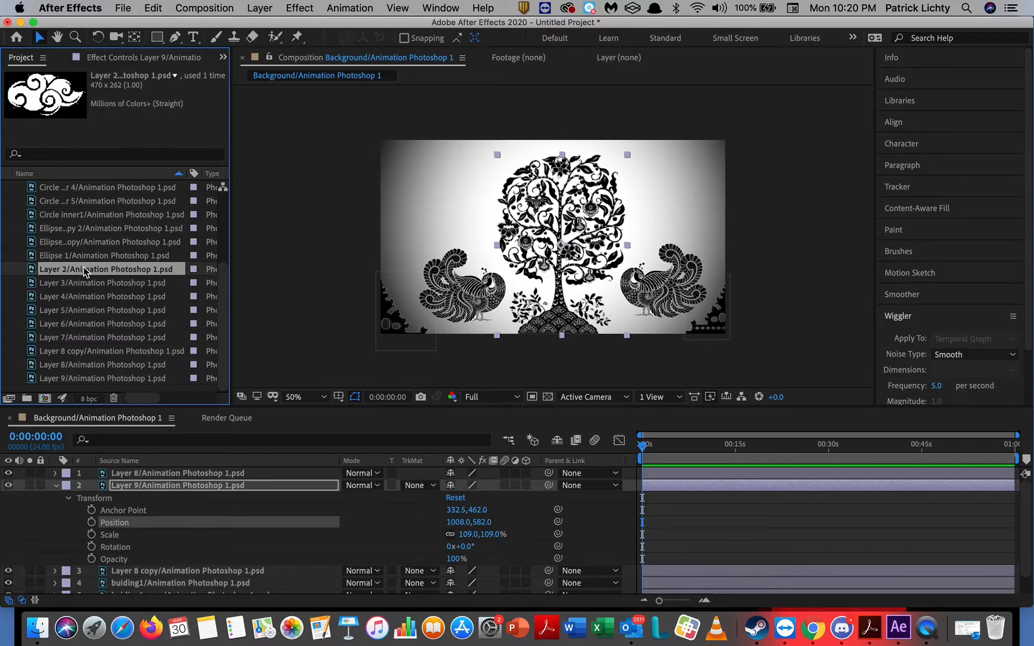
pyautogui.click(76, 257)
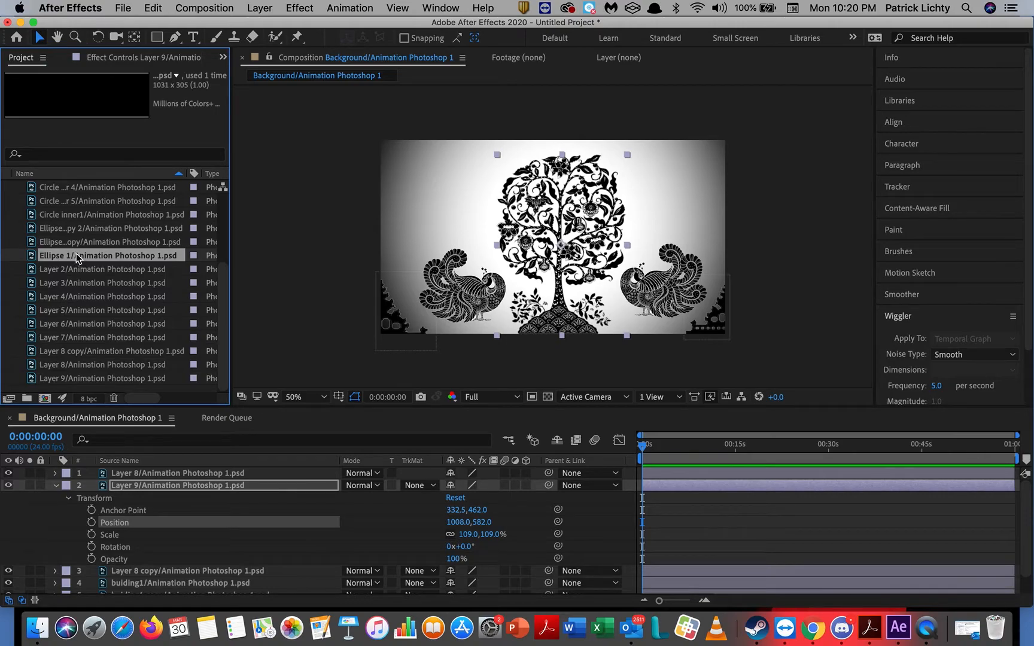
pyautogui.click(84, 243)
pyautogui.click(88, 229)
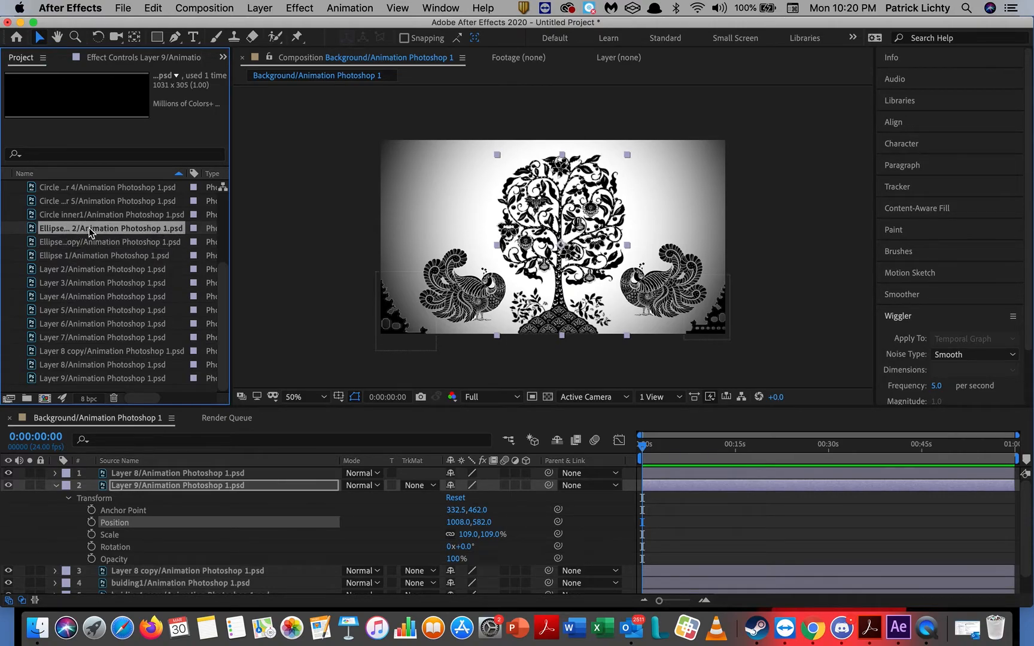
pyautogui.click(86, 250)
pyautogui.click(80, 274)
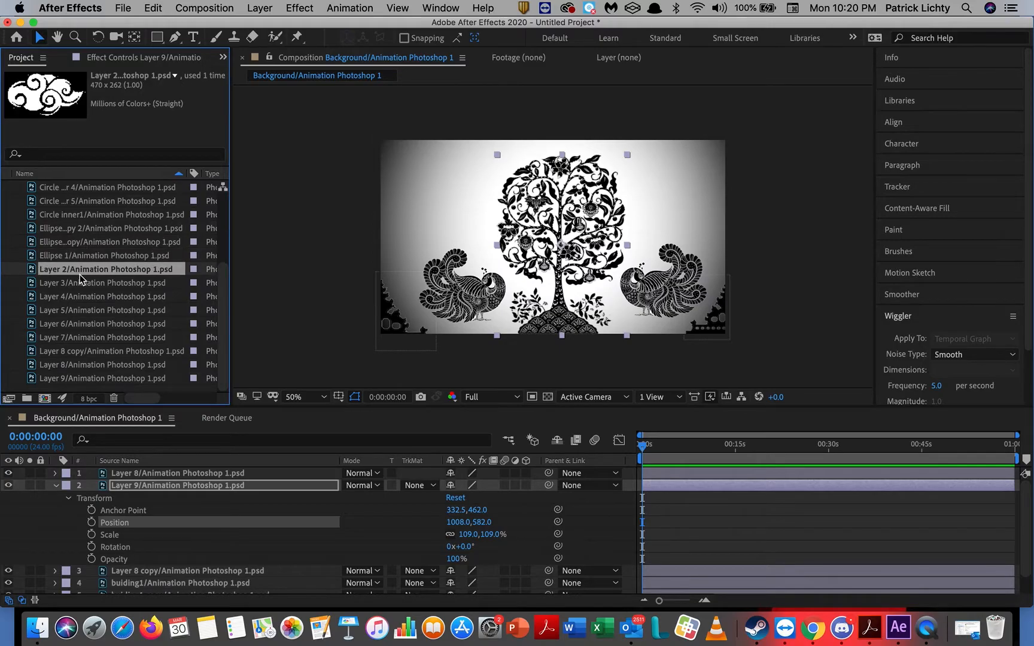
pyautogui.moveTo(81, 279); pyautogui.dragTo(442, 178)
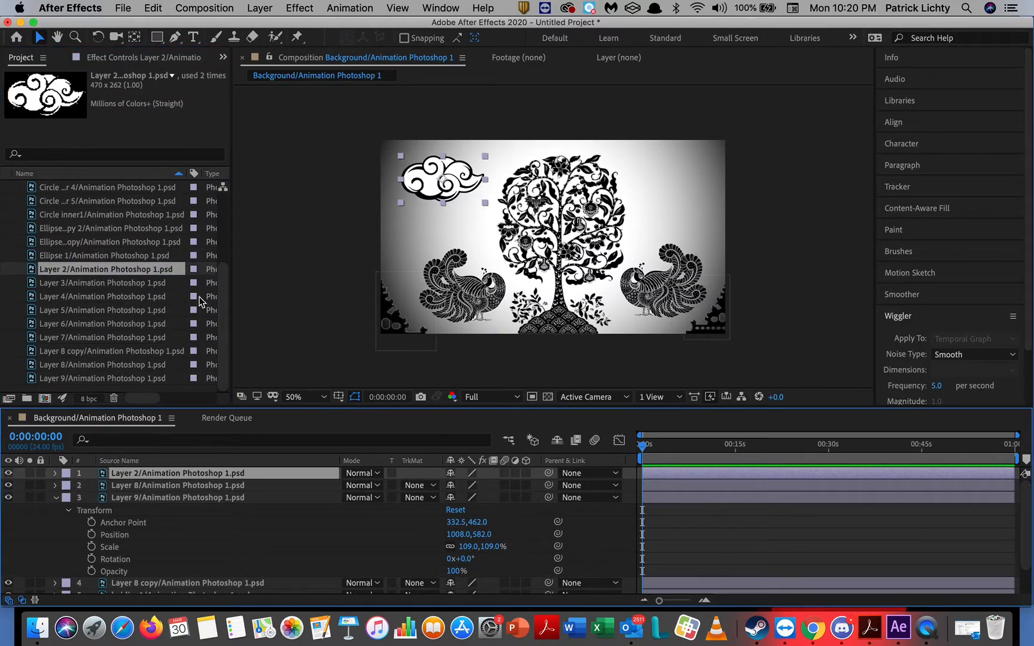
# Place the Layer 3 and Layer 5 clouds to the tree's upper right, and Layers 4 and 6 along its upper left side.
pyautogui.click(86, 285)
pyautogui.moveTo(90, 286); pyautogui.dragTo(697, 165)
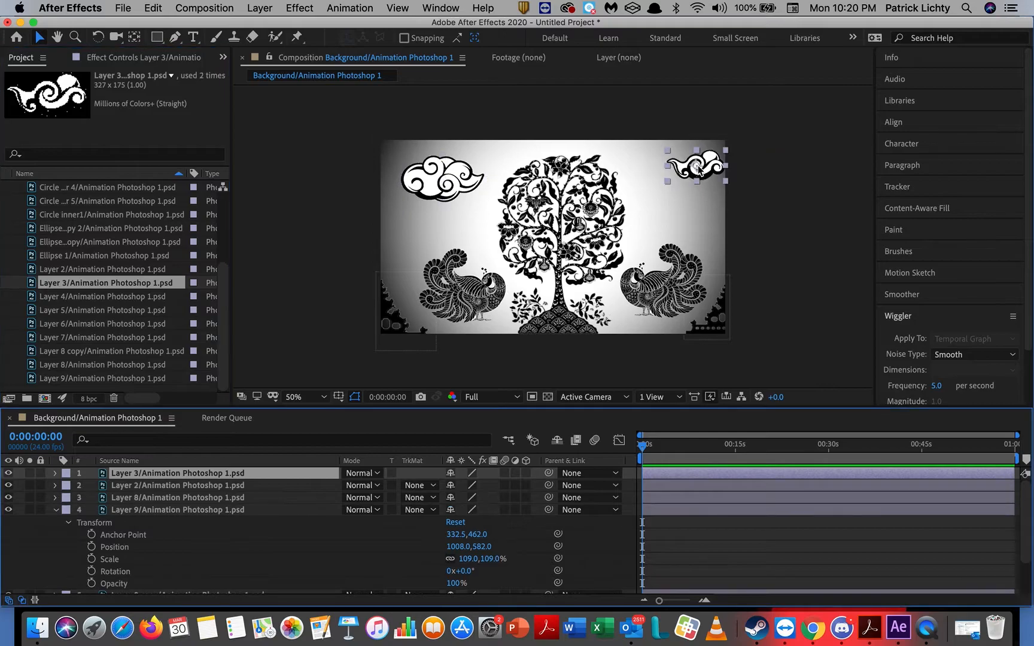
pyautogui.moveTo(108, 295); pyautogui.dragTo(476, 212)
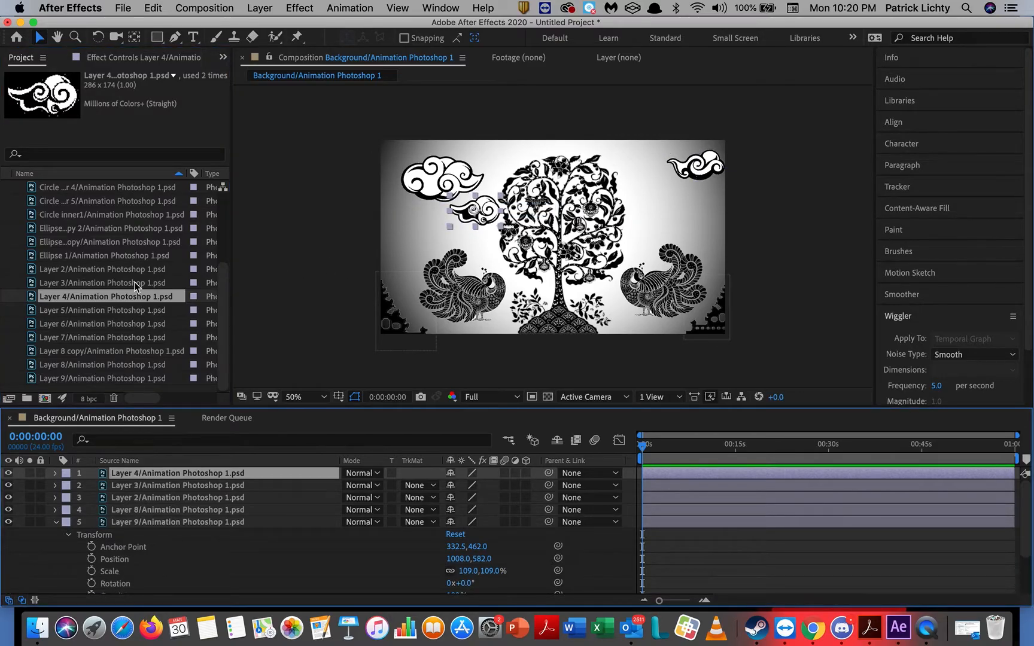
pyautogui.moveTo(81, 314); pyautogui.dragTo(670, 200)
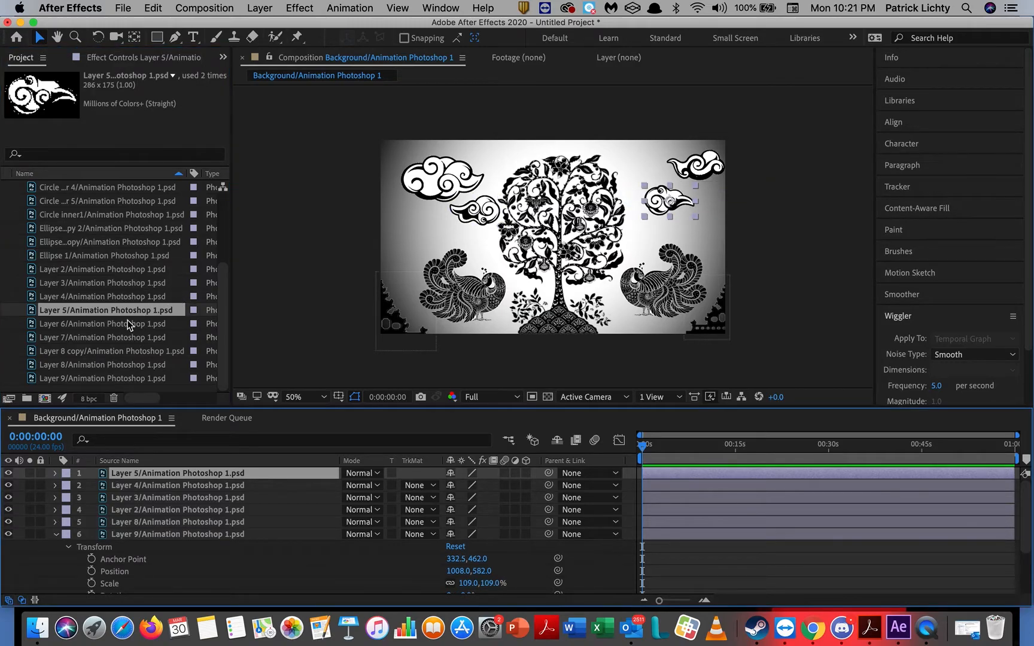
pyautogui.moveTo(122, 322); pyautogui.dragTo(523, 171)
pyautogui.click(75, 339)
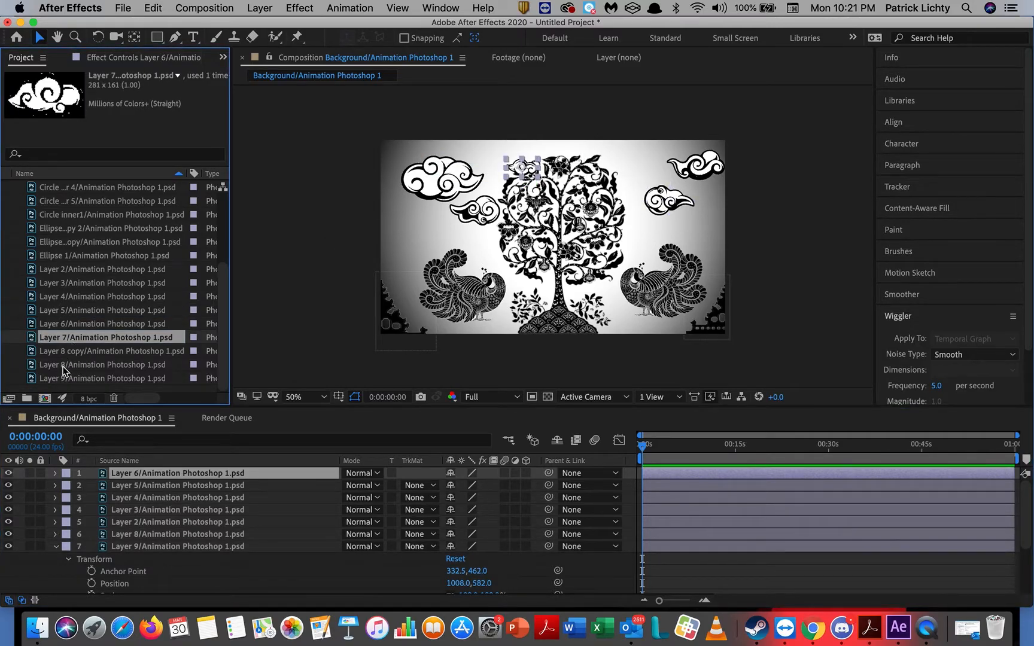
pyautogui.click(62, 366)
pyautogui.click(67, 351)
pyautogui.moveTo(72, 351); pyautogui.dragTo(626, 187)
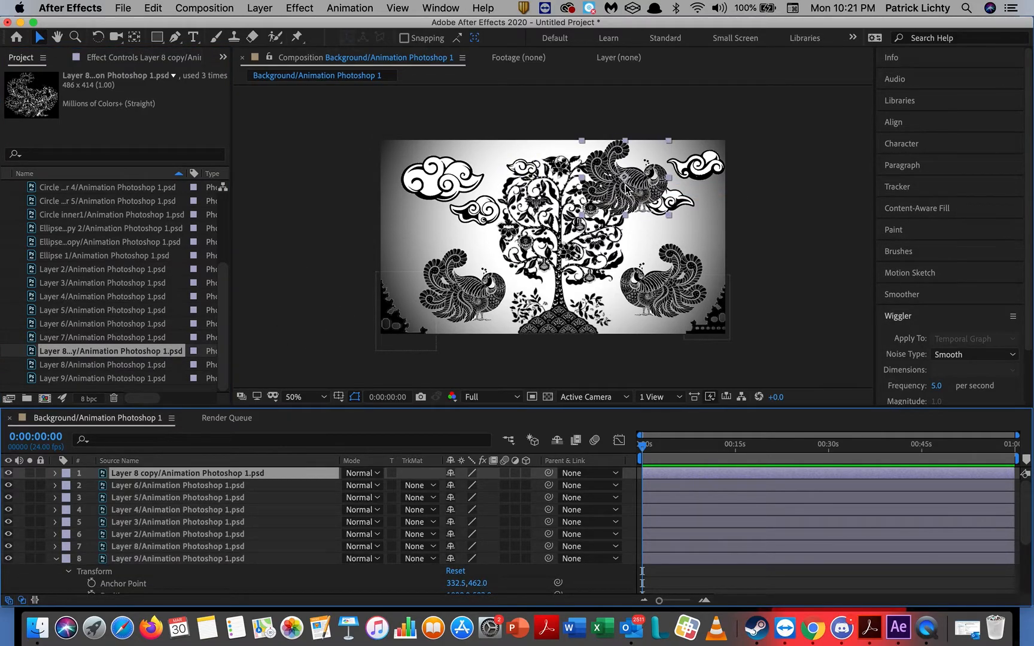
pyautogui.press('Delete')
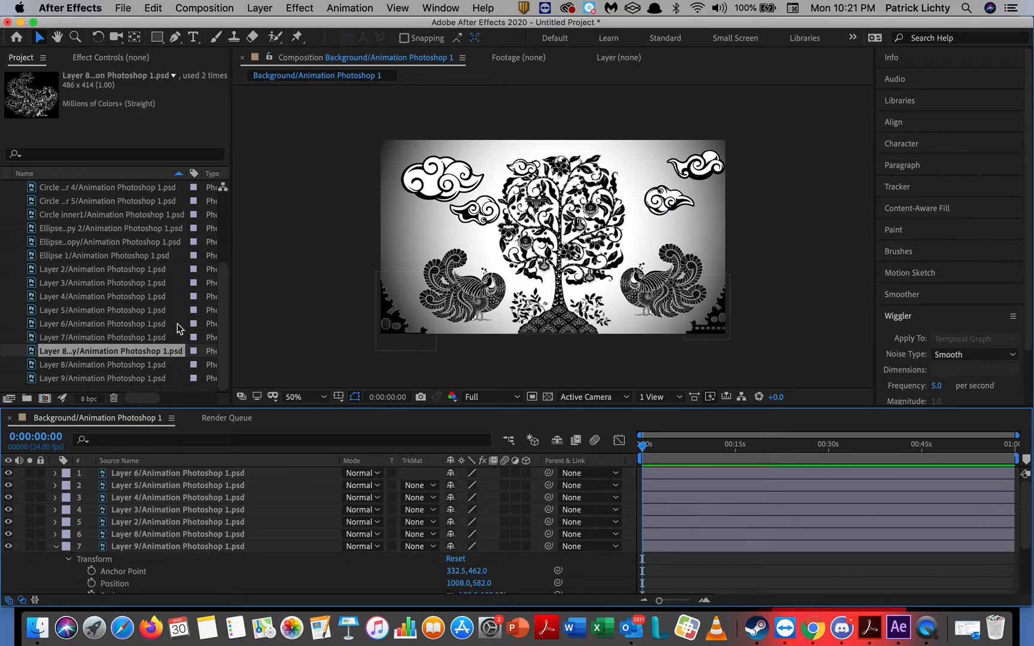
# Place the Layer 7 cloud at the tree's upper right edge, between the treetop and the Layer 3 cloud.
pyautogui.moveTo(125, 331); pyautogui.dragTo(630, 174)
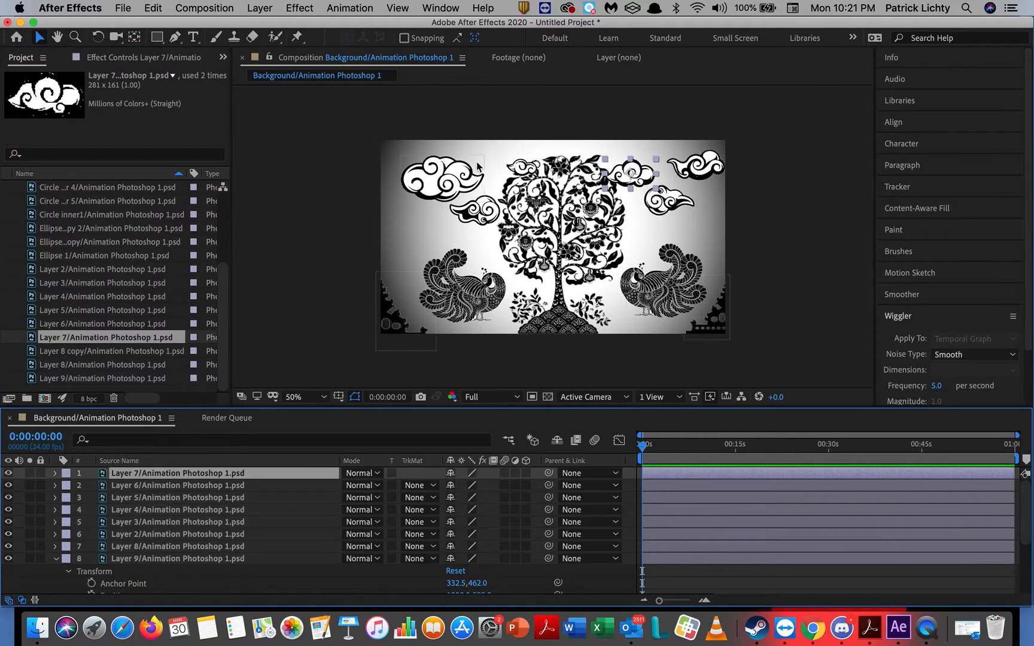
# Spread the clouds outward, placing Layer 2 at 260, 204 and Layer 4 at 500, 380, and shifting Layers 5 and 7 farther right of the tree.
pyautogui.moveTo(437, 184); pyautogui.dragTo(426, 180)
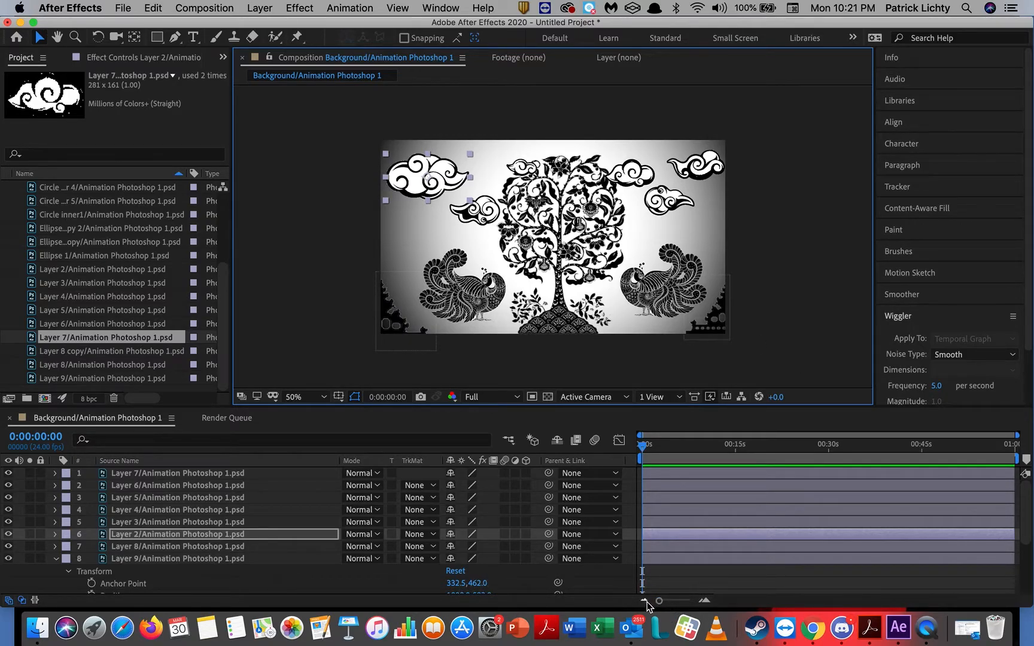
pyautogui.moveTo(660, 601); pyautogui.dragTo(679, 605)
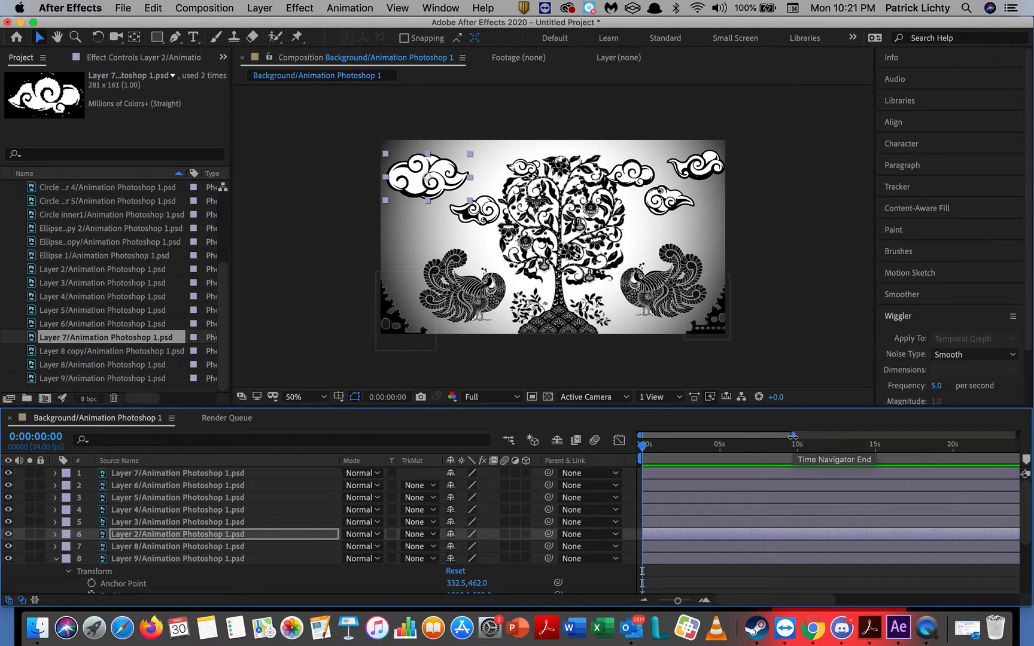
pyautogui.moveTo(794, 443); pyautogui.dragTo(829, 441)
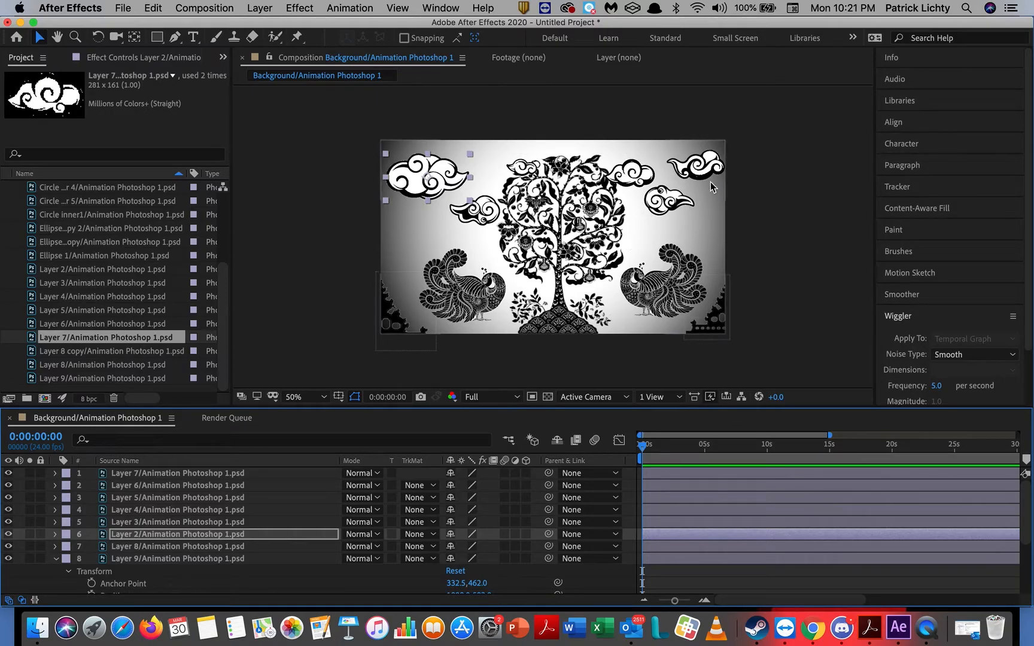
pyautogui.click(631, 177)
pyautogui.moveTo(632, 178); pyautogui.dragTo(677, 214)
pyautogui.moveTo(486, 211)
pyautogui.mouseDown()
pyautogui.moveTo(406, 216)
pyautogui.moveTo(466, 210)
pyautogui.mouseUp()
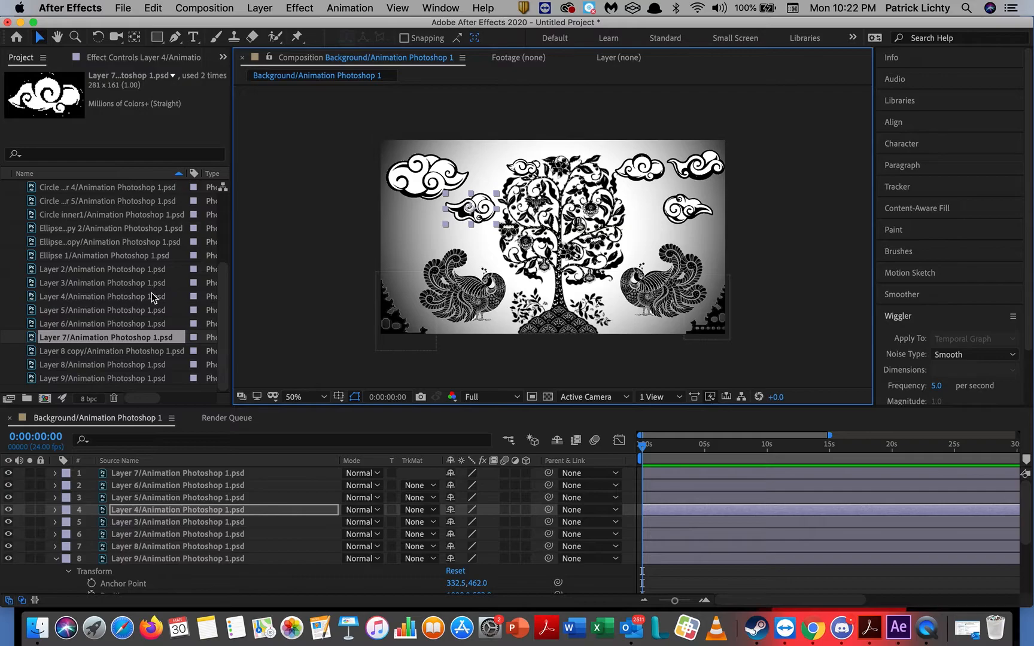
# Keyframe the Layer 2 cloud's position at 0:00:00:00, and move the cloud to 820, 172 at 0:00:15:03.
pyautogui.scroll(5, 159, 318)
pyautogui.scroll(-5, 160, 321)
pyautogui.click(436, 184)
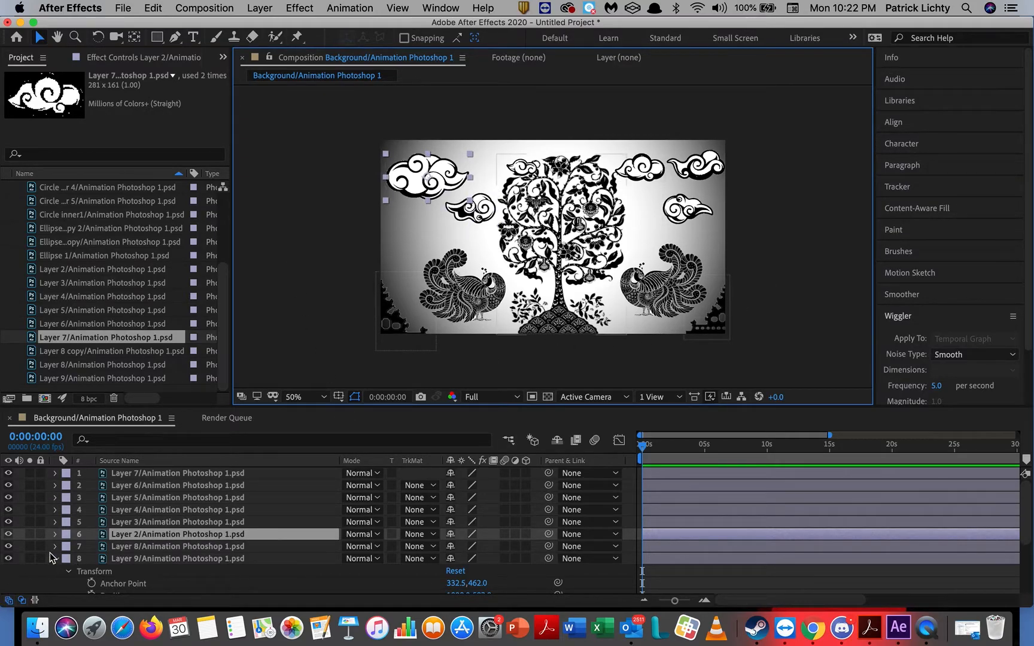
pyautogui.click(57, 535)
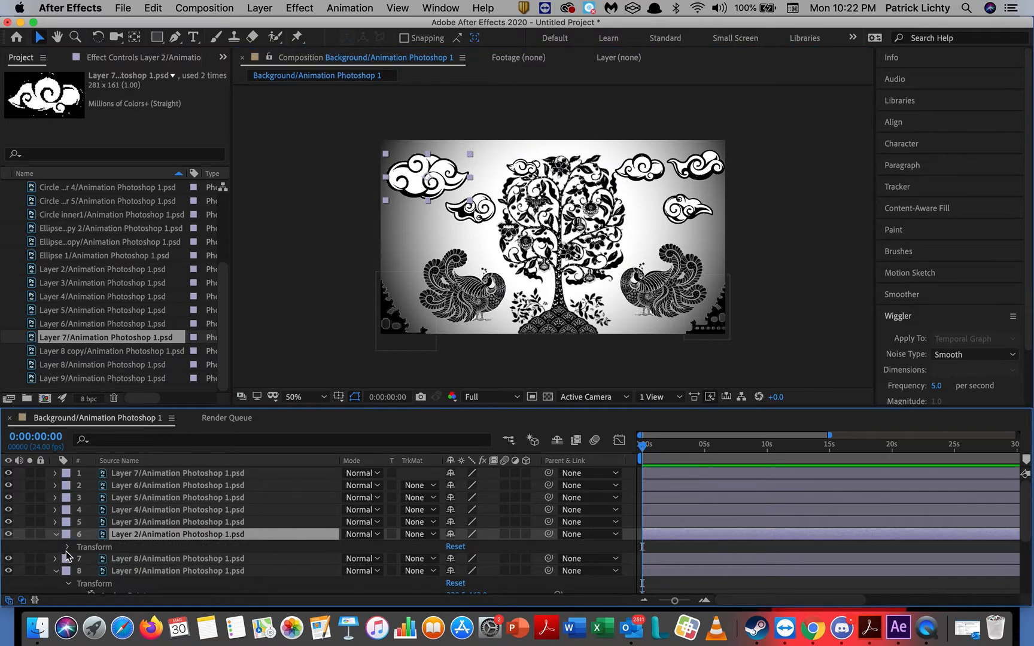
pyautogui.click(66, 550)
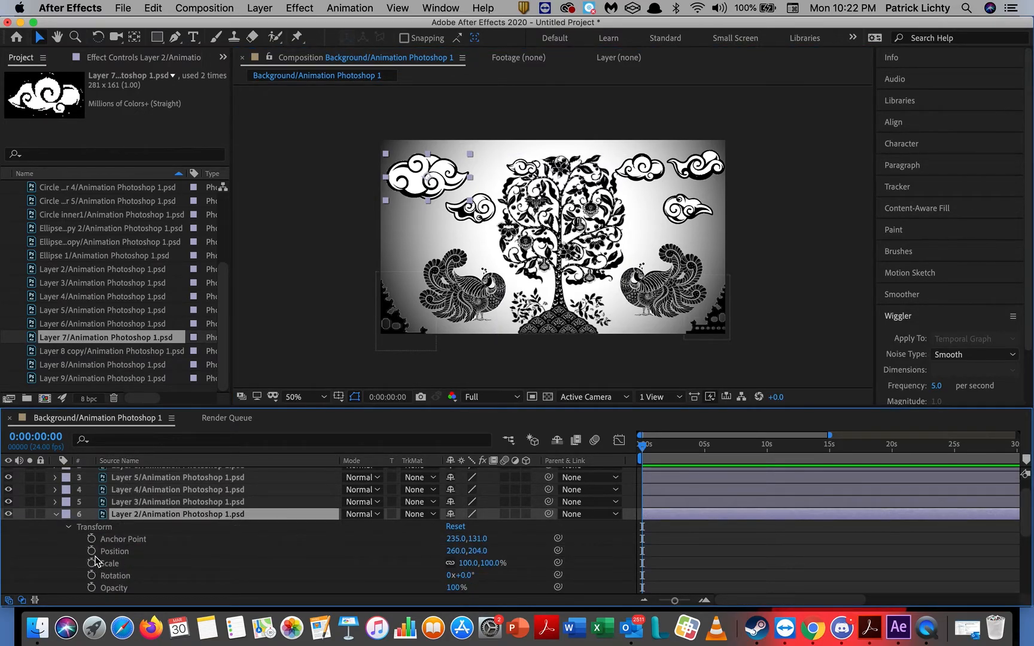
pyautogui.click(92, 551)
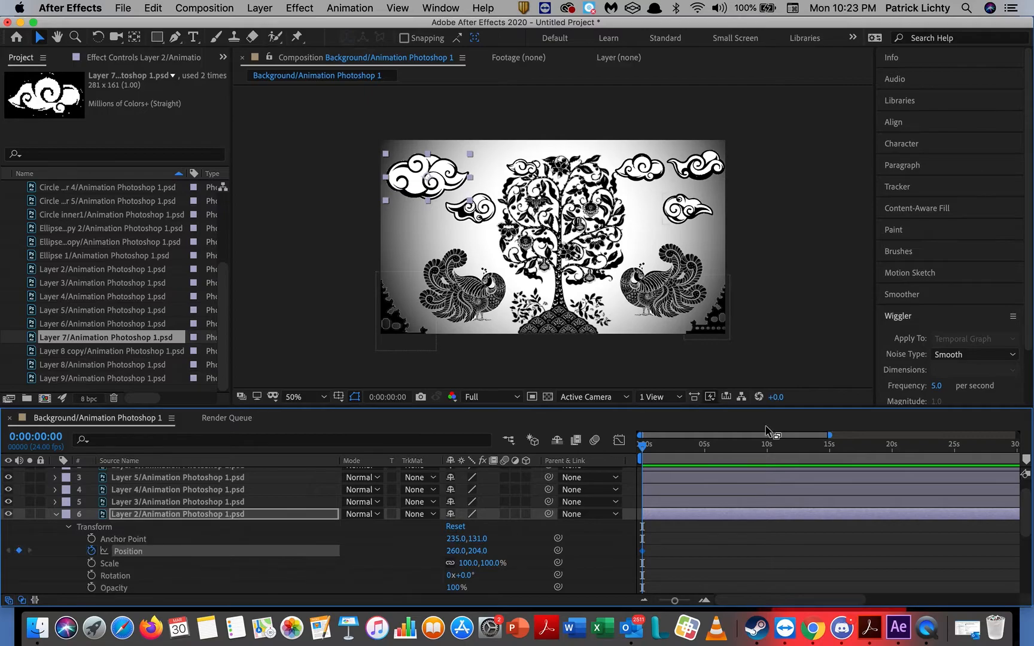
pyautogui.moveTo(644, 453); pyautogui.dragTo(833, 476)
pyautogui.moveTo(455, 178); pyautogui.dragTo(528, 173)
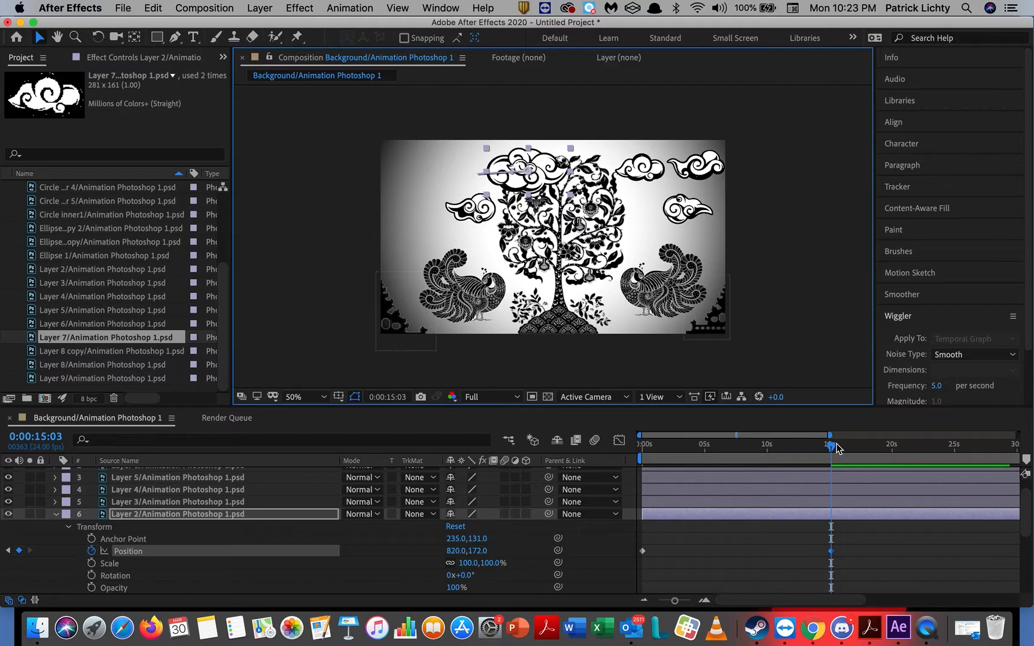
# Preview the Layer 2 cloud's movement from the start of the timeline and from about four seconds in.
pyautogui.click(830, 445)
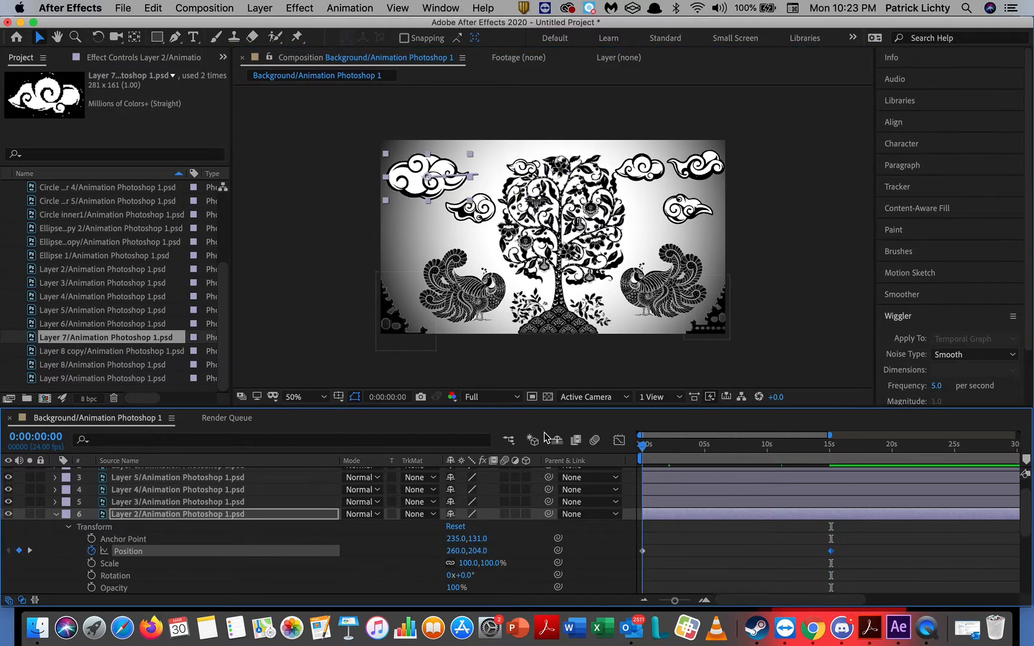
pyautogui.press('space')
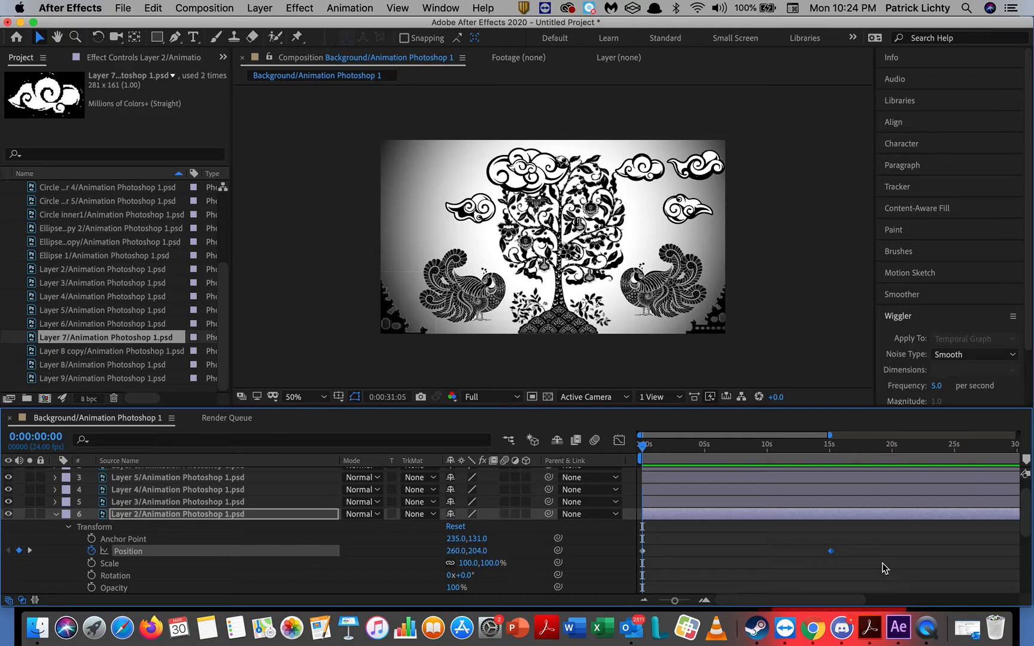
pyautogui.click(687, 458)
pyautogui.scroll(-1, 694, 455)
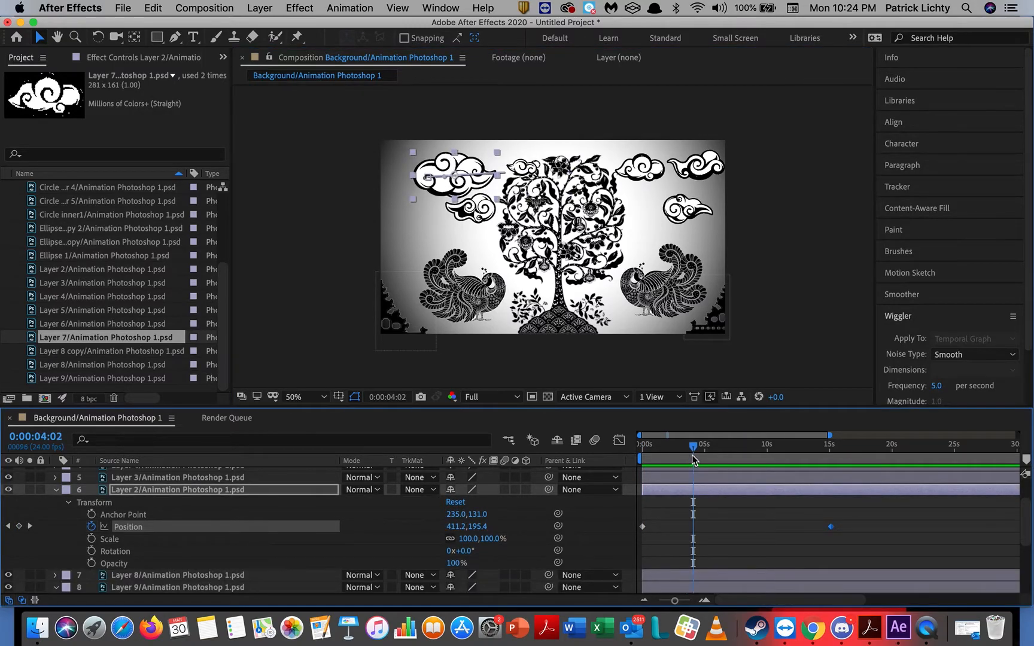
pyautogui.press('space')
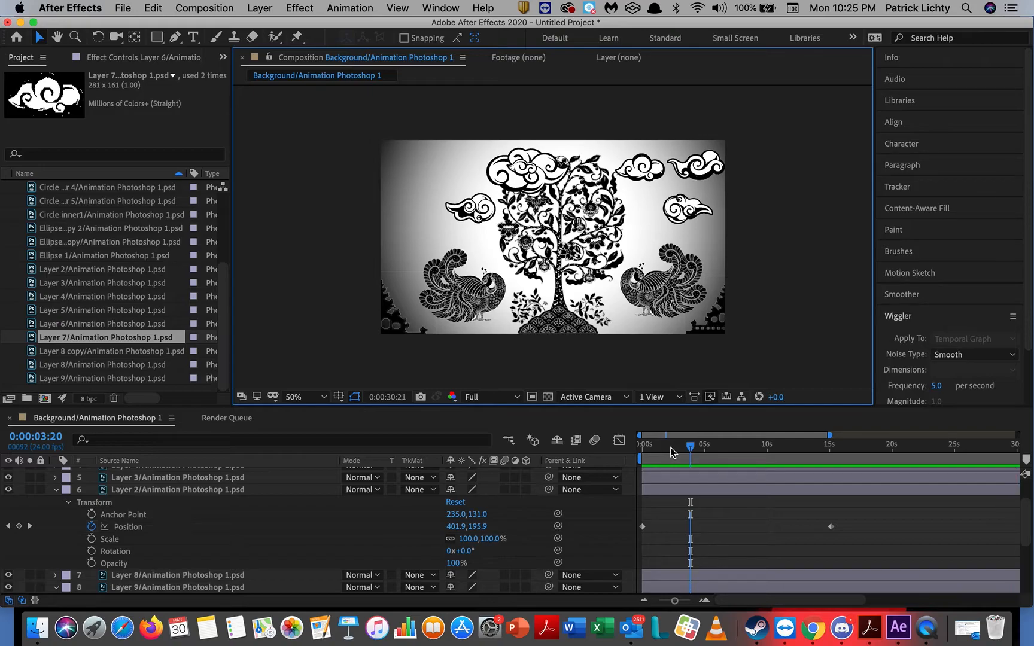
# Scrub through the composition to about 41 and 25 seconds, and return to its first frame in the composition view.
pyautogui.click(706, 452)
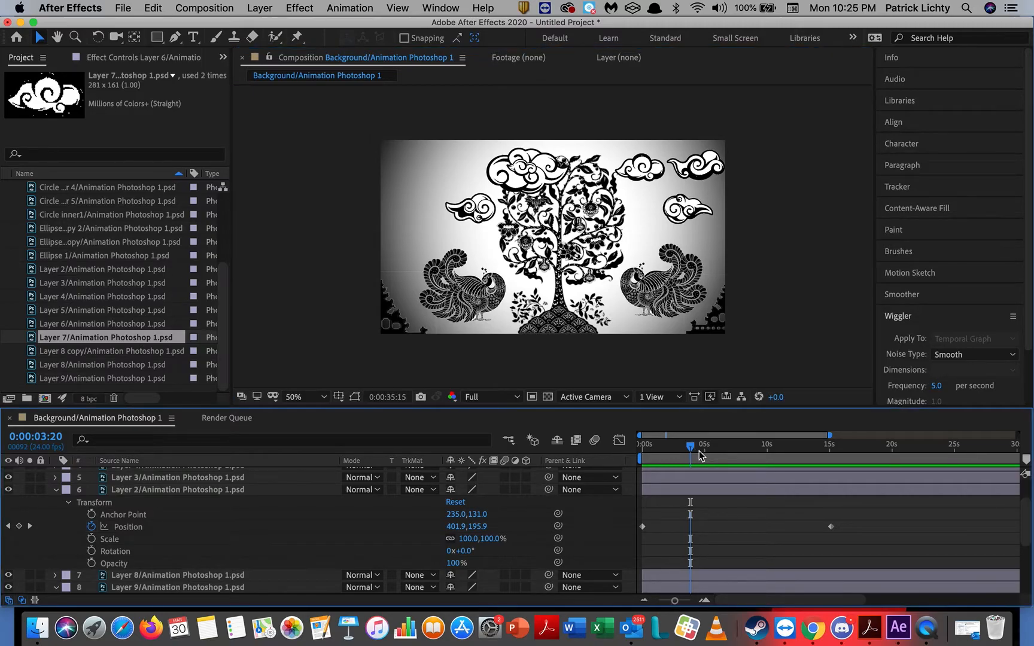
pyautogui.press('Up')
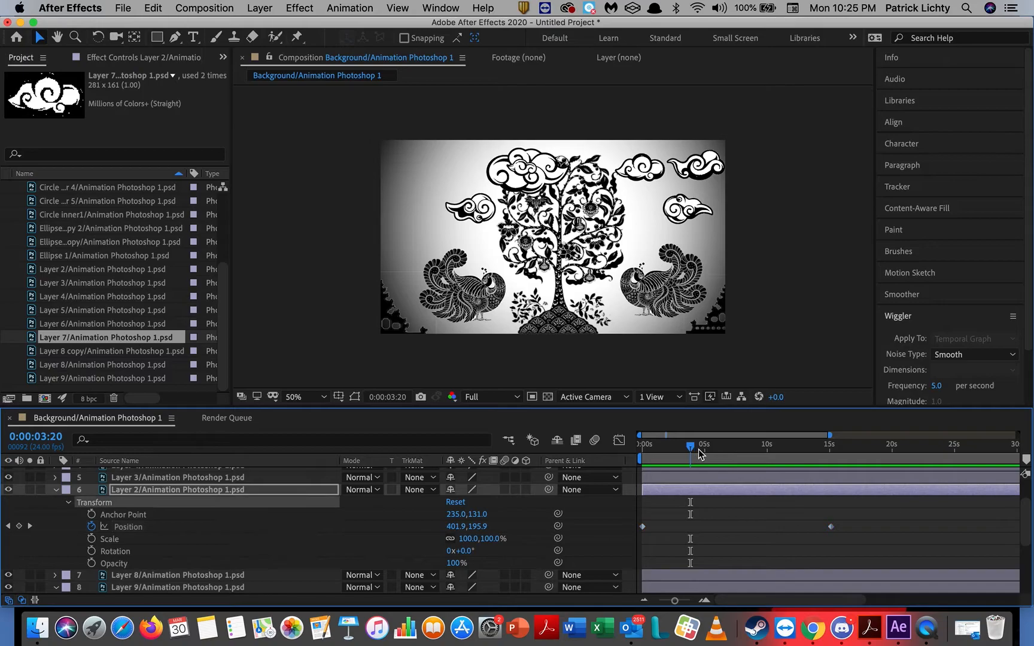
pyautogui.moveTo(713, 456); pyautogui.dragTo(871, 448)
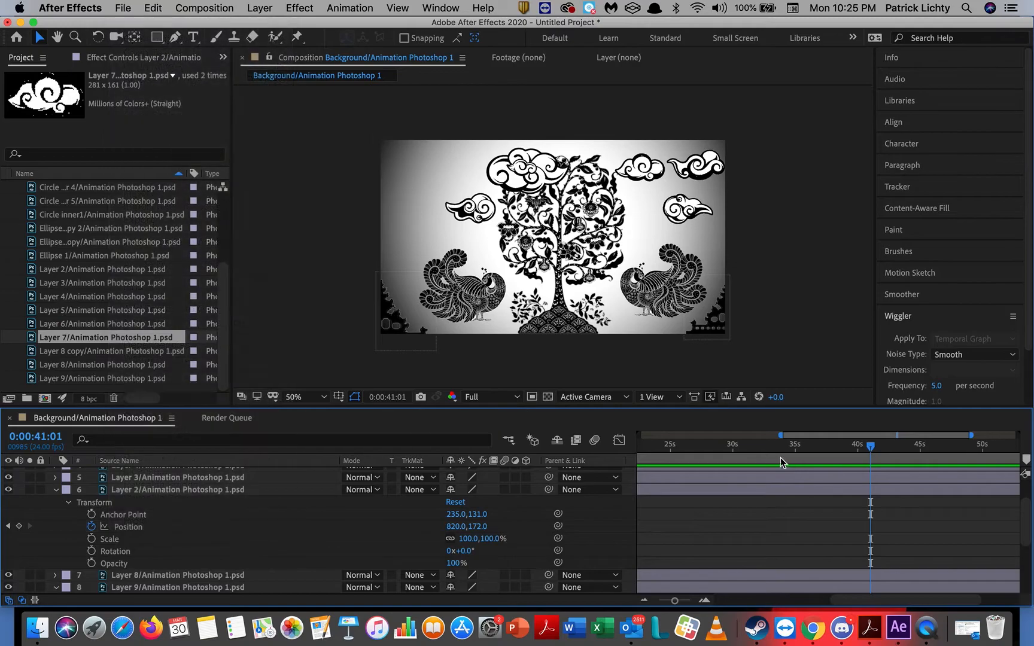
pyautogui.click(752, 455)
pyautogui.moveTo(751, 453); pyautogui.dragTo(673, 473)
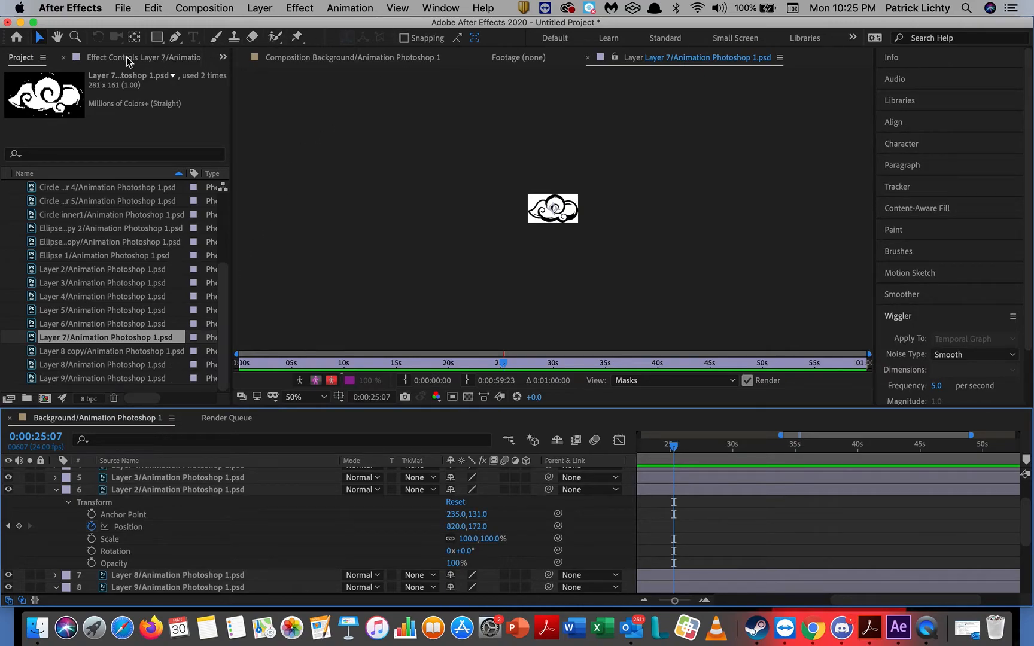
pyautogui.click(405, 58)
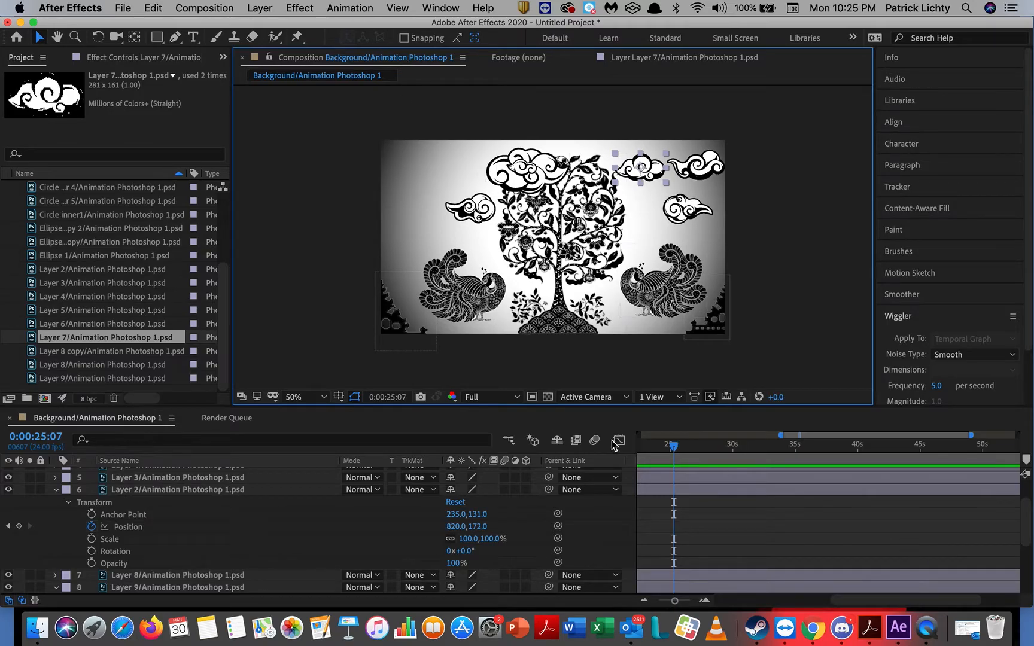
pyautogui.moveTo(674, 448); pyautogui.dragTo(625, 446)
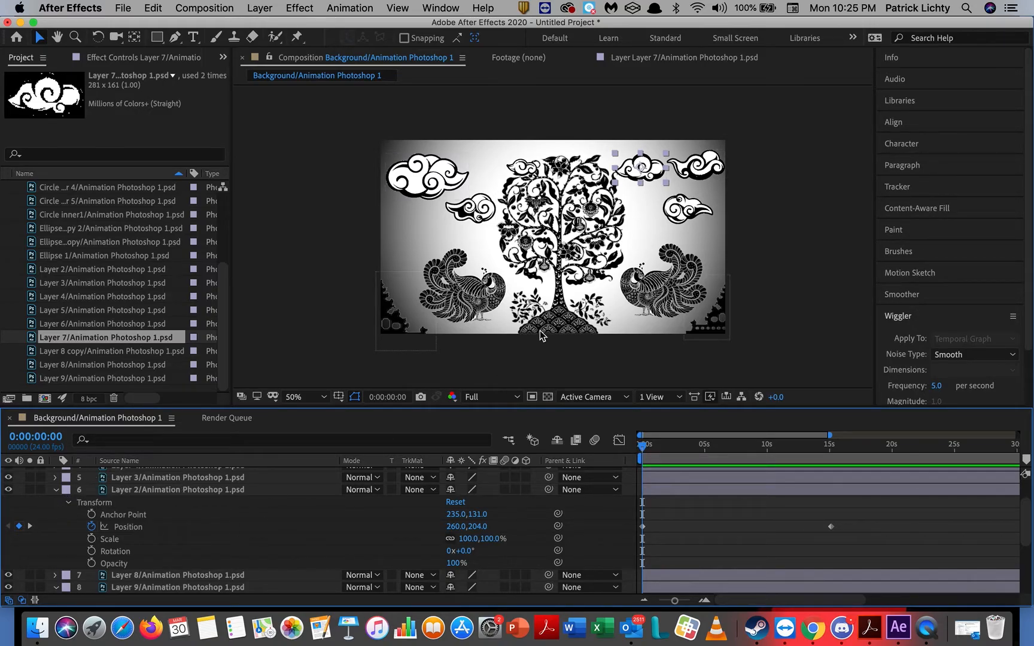
# Select the small Layer 6 cloud beside the treetop, and collapse the expanded Layer 2 and Layer 9 properties in the timeline.
pyautogui.click(521, 171)
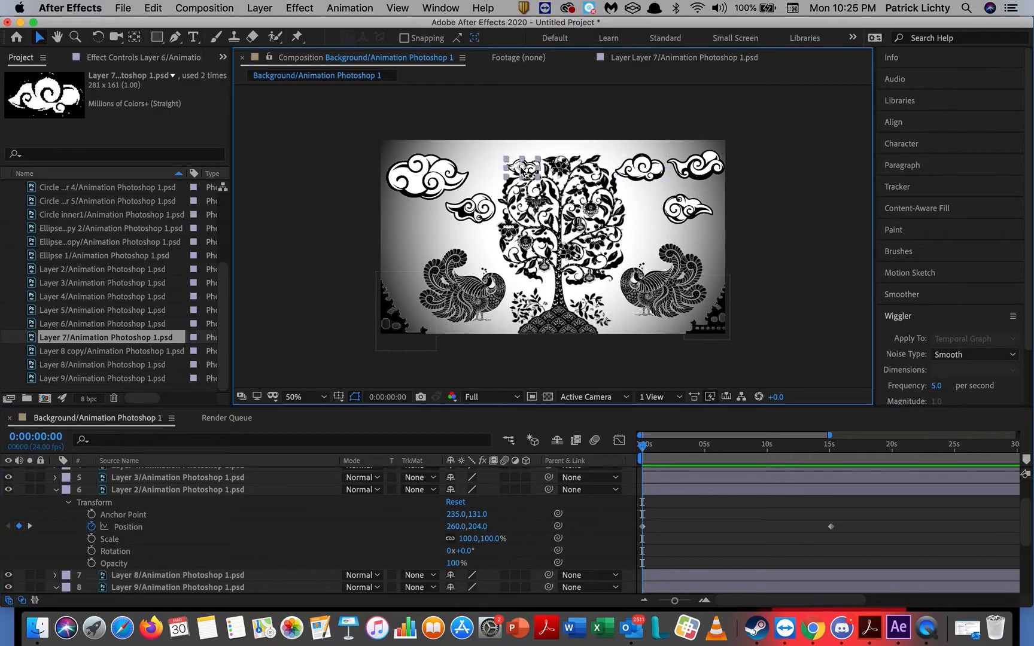
pyautogui.click(57, 495)
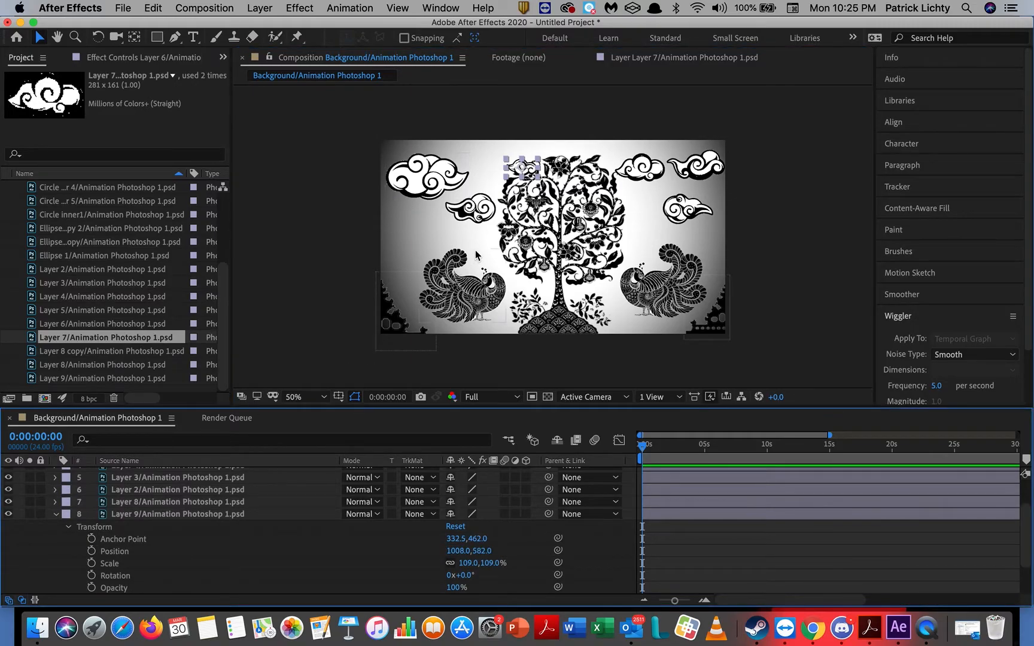
pyautogui.click(516, 174)
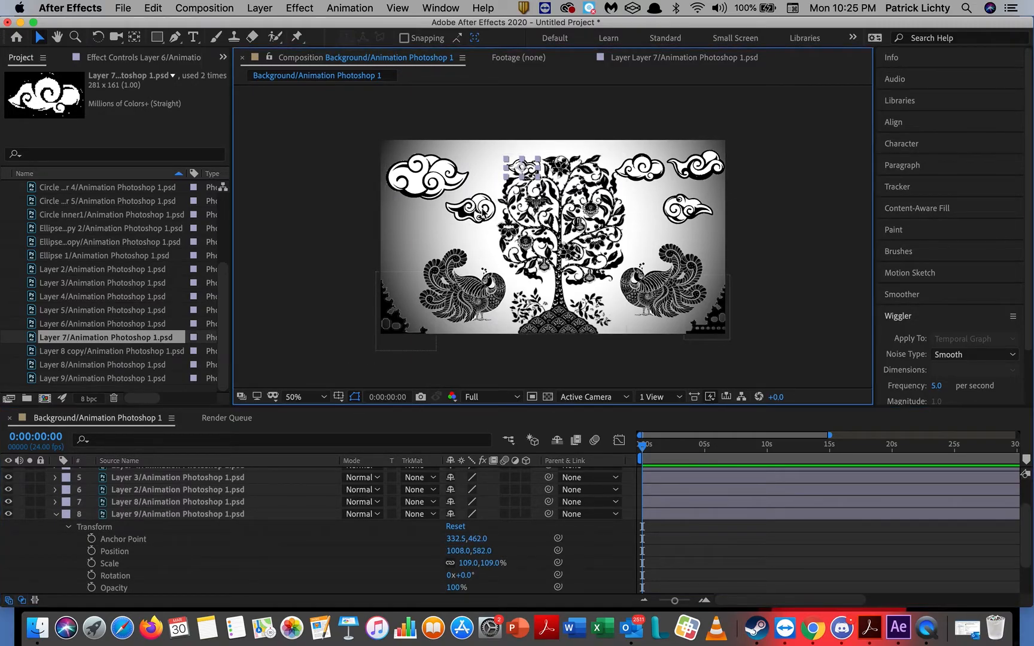
pyautogui.scroll(-2, 257, 538)
pyautogui.scroll(4, 256, 538)
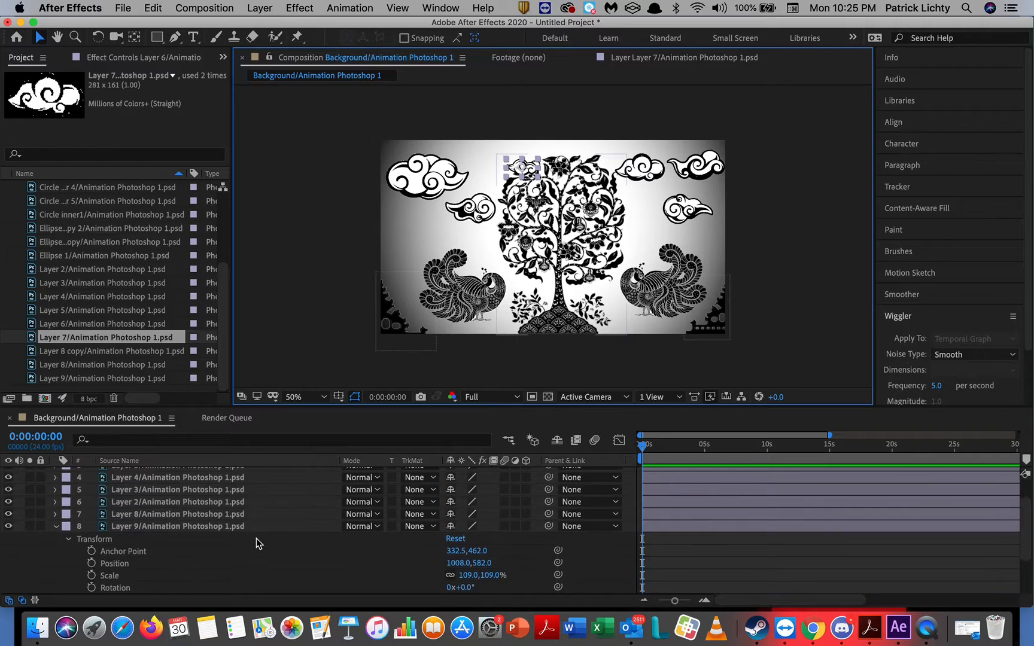
pyautogui.click(55, 539)
pyautogui.scroll(3, 71, 512)
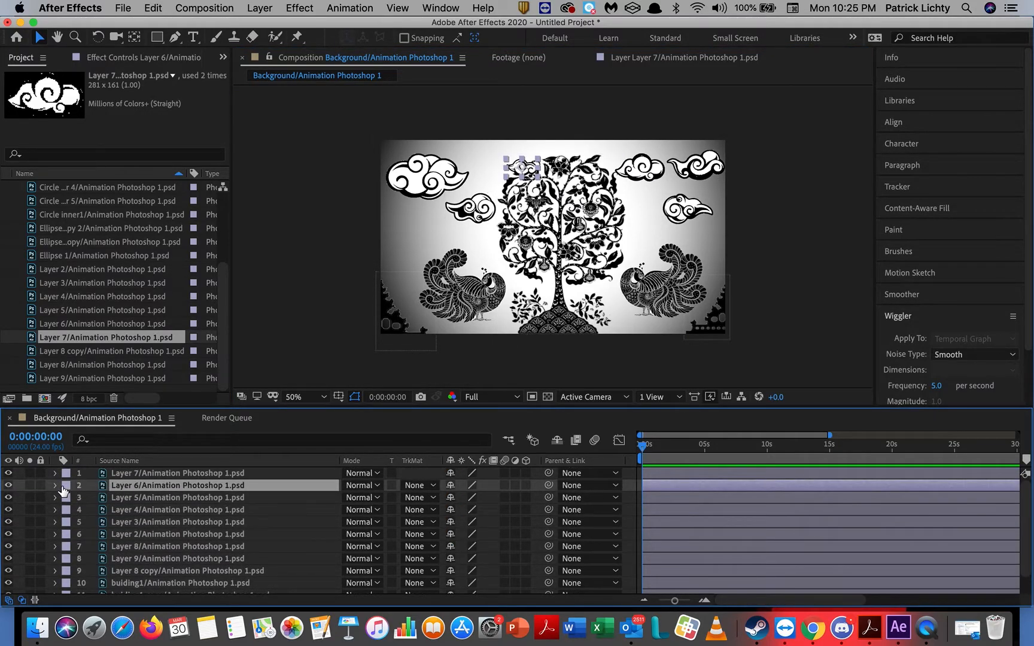
# Keyframe the Layer 6 cloud's position at 0:00:00:00, and move the cloud left to 144, 148 at 0:00:15:03.
pyautogui.click(56, 486)
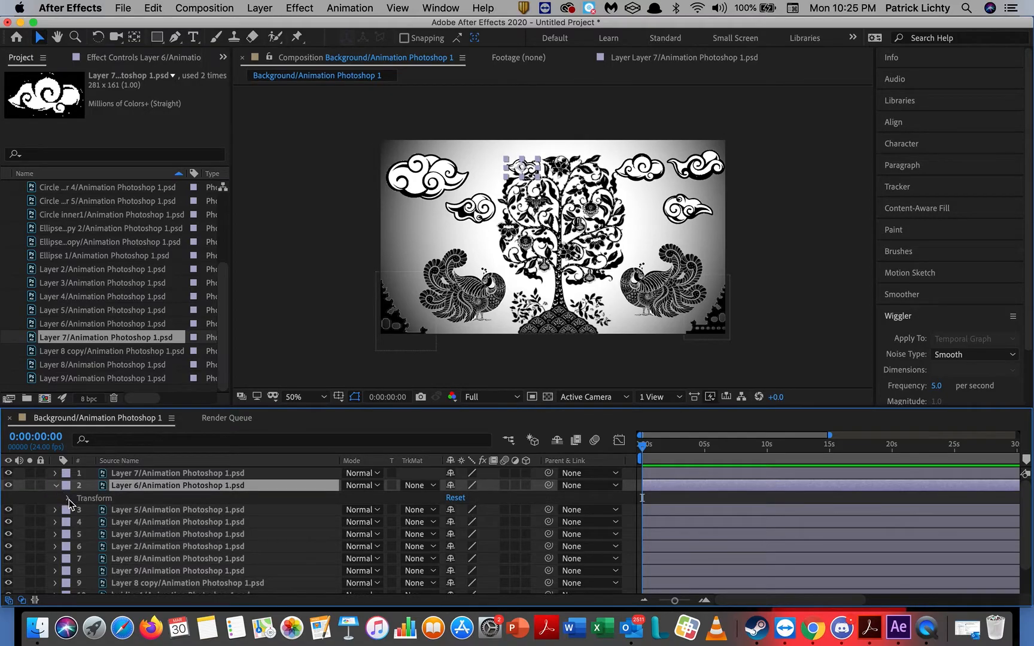
pyautogui.click(70, 500)
pyautogui.click(90, 523)
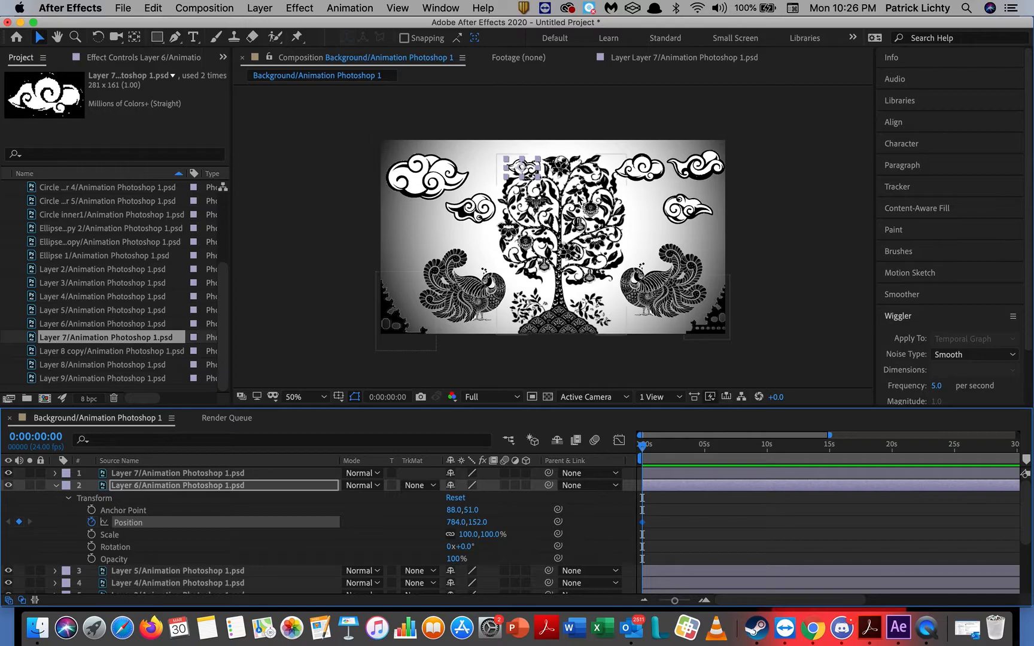
pyautogui.click(831, 449)
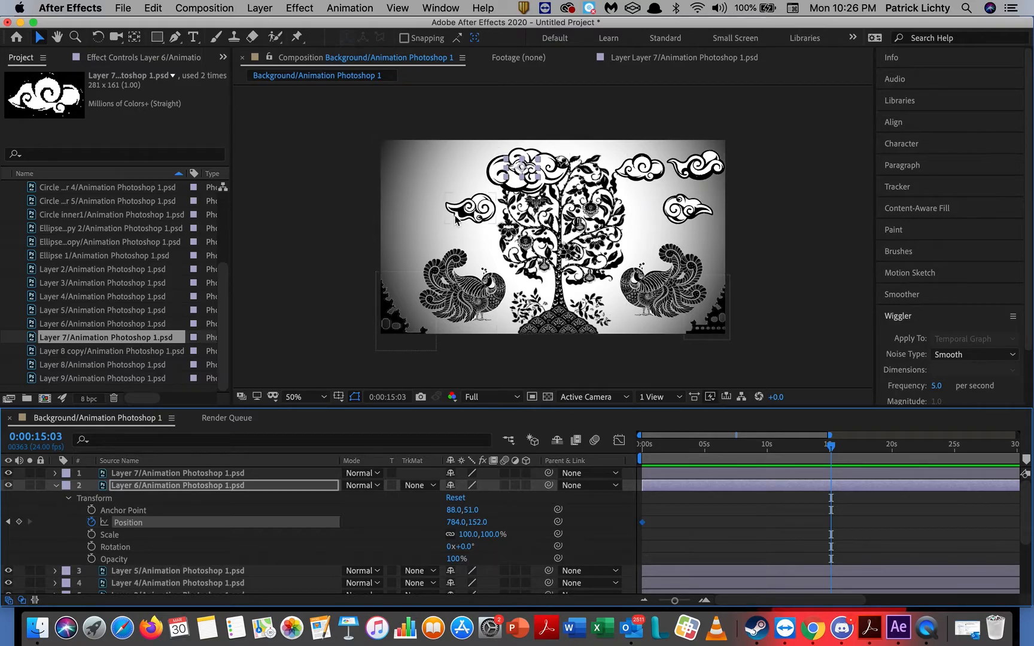
pyautogui.moveTo(530, 169); pyautogui.dragTo(415, 168)
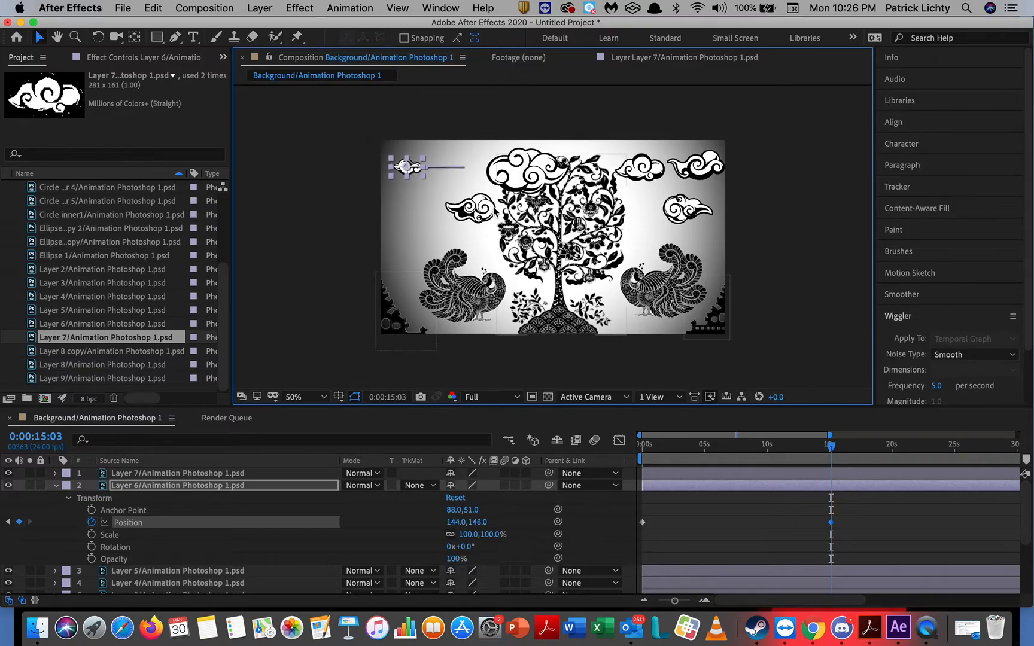
# Keyframe the Layer 4 cloud's position at 0:00:00:00 and move the cloud right to 656, 376, with Layer 6's properties collapsed.
pyautogui.click(490, 211)
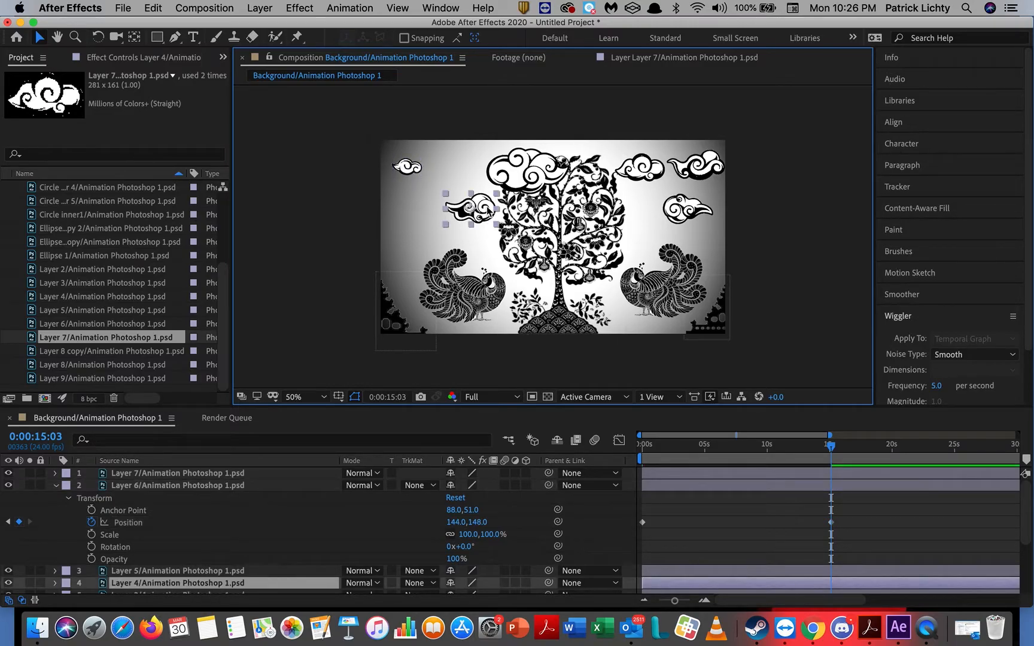
pyautogui.moveTo(832, 447); pyautogui.dragTo(578, 437)
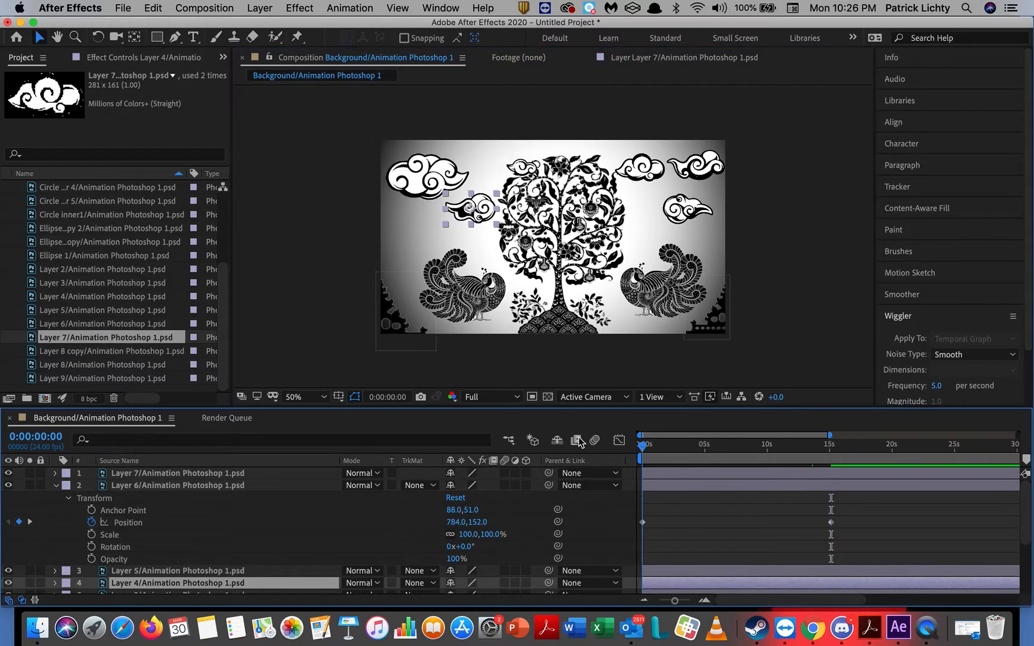
pyautogui.click(56, 486)
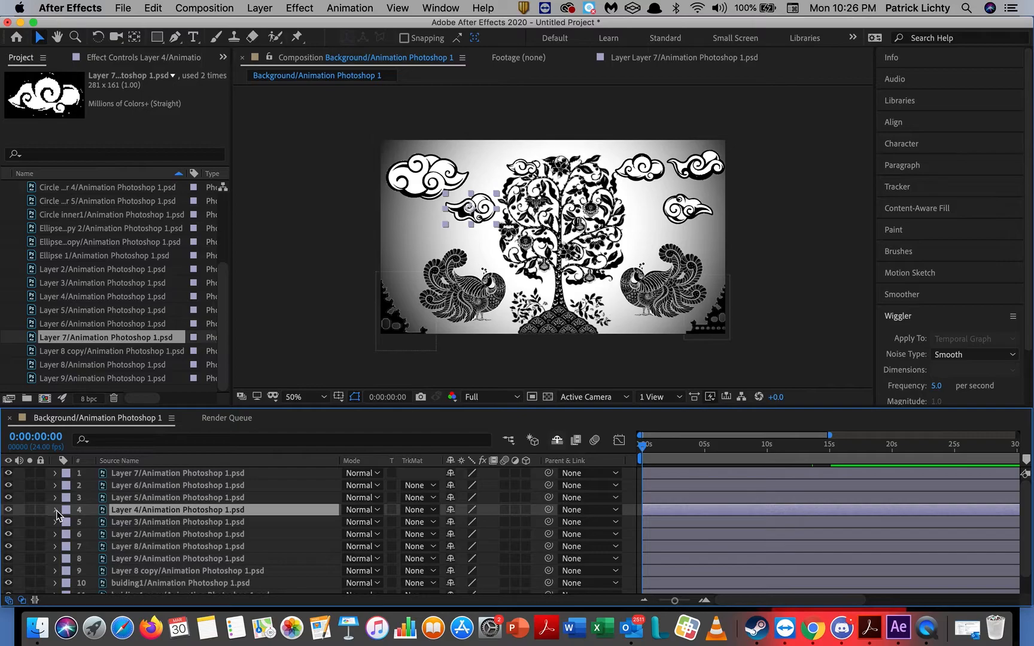
pyautogui.click(56, 510)
pyautogui.click(70, 527)
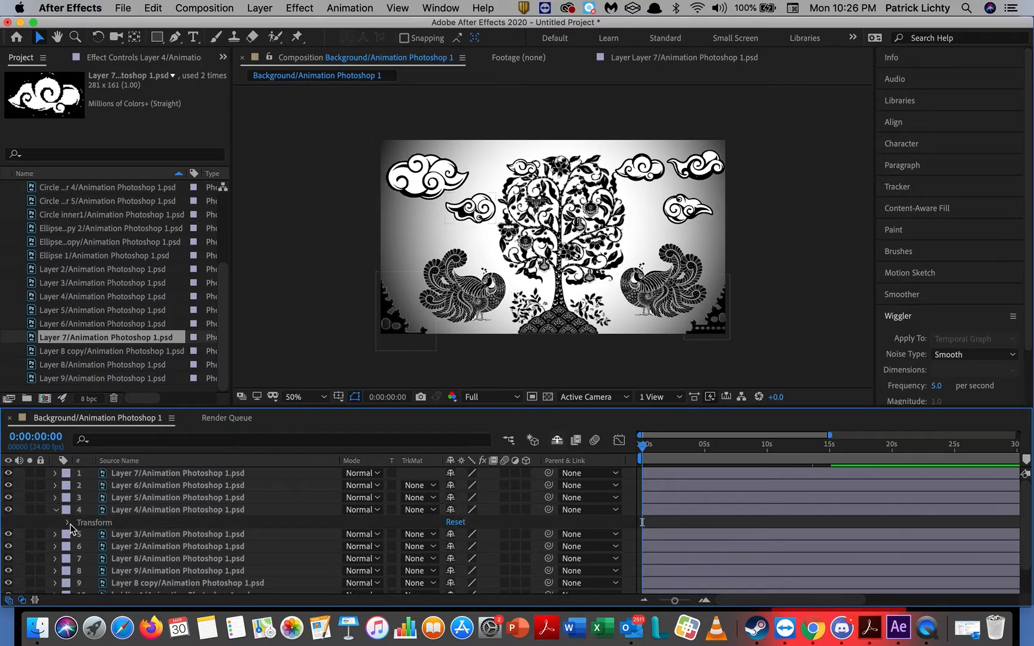
pyautogui.click(68, 523)
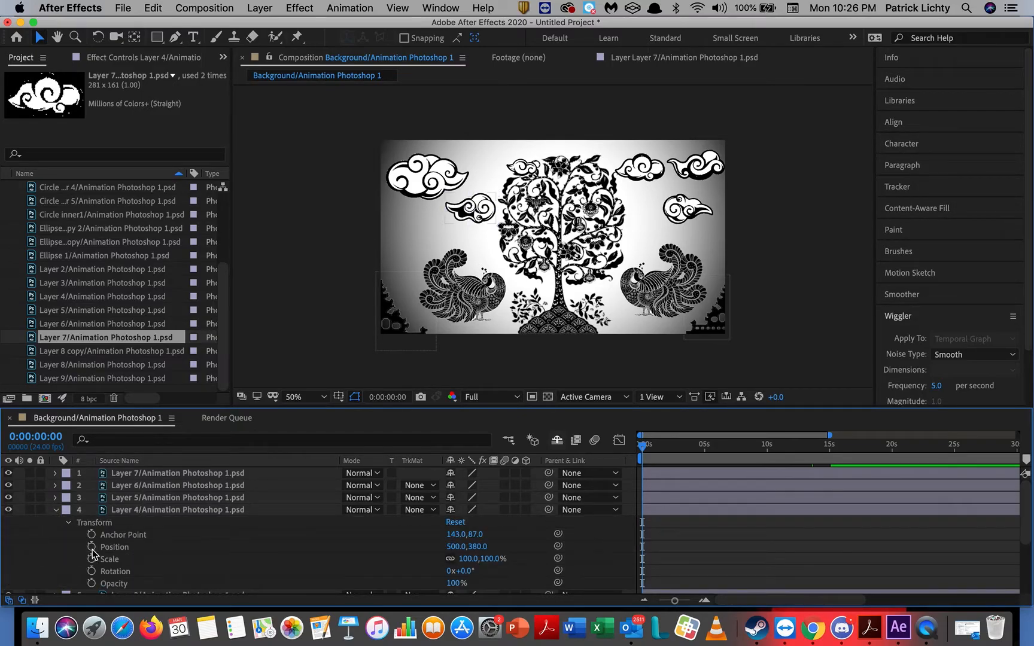
pyautogui.click(91, 547)
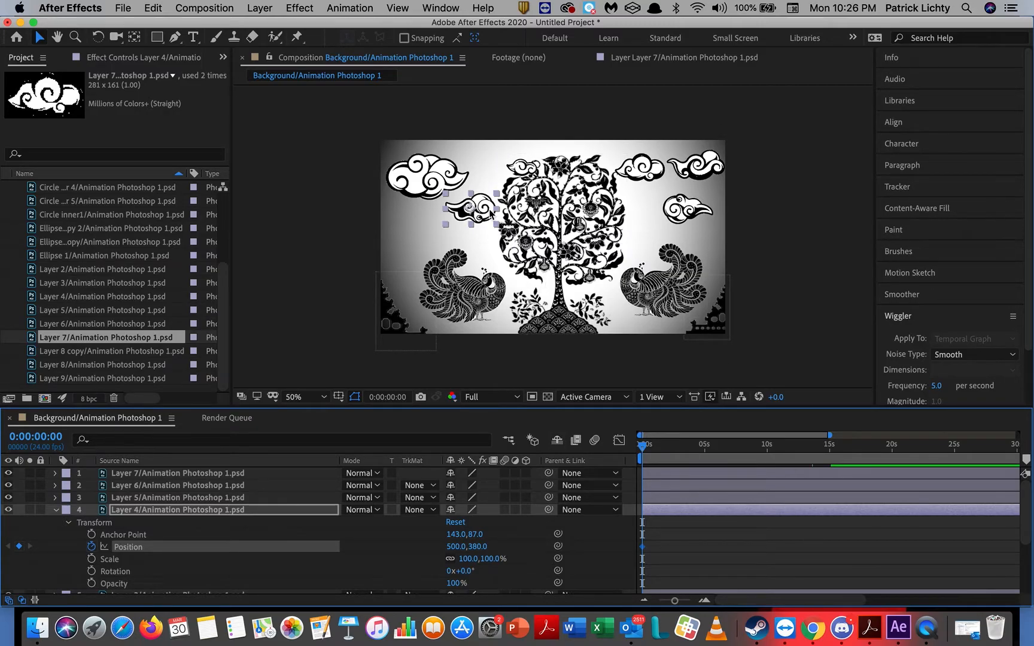
pyautogui.moveTo(490, 214); pyautogui.dragTo(522, 211)
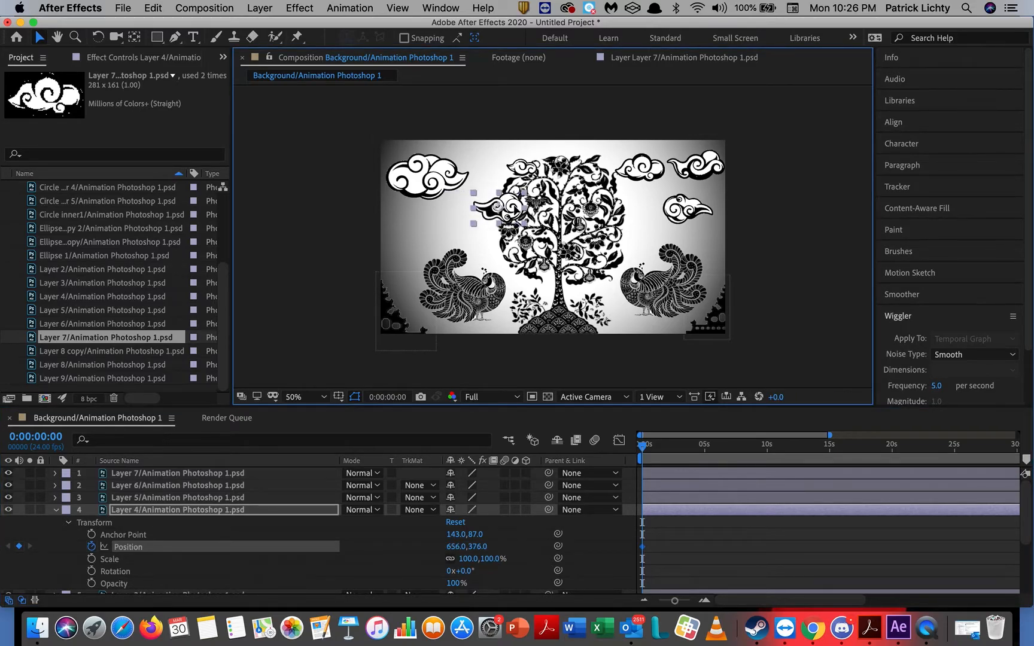
# At 0:00:14:21, move the Layer 4 cloud left to 244, 384.
pyautogui.moveTo(643, 453); pyautogui.dragTo(829, 456)
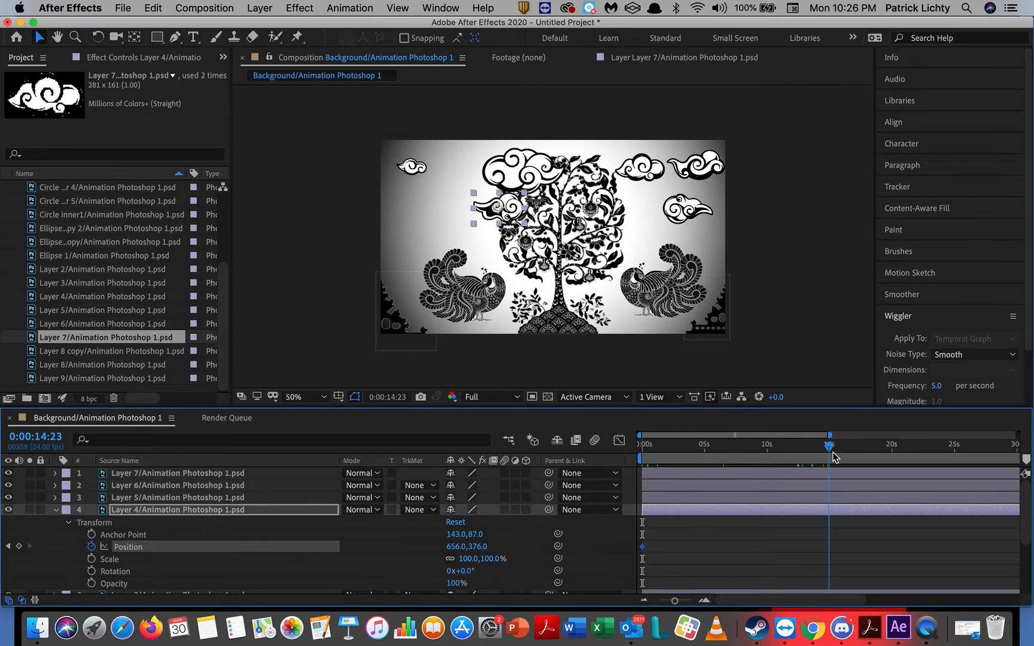
pyautogui.moveTo(501, 212); pyautogui.dragTo(486, 210)
pyautogui.moveTo(474, 216); pyautogui.dragTo(439, 219)
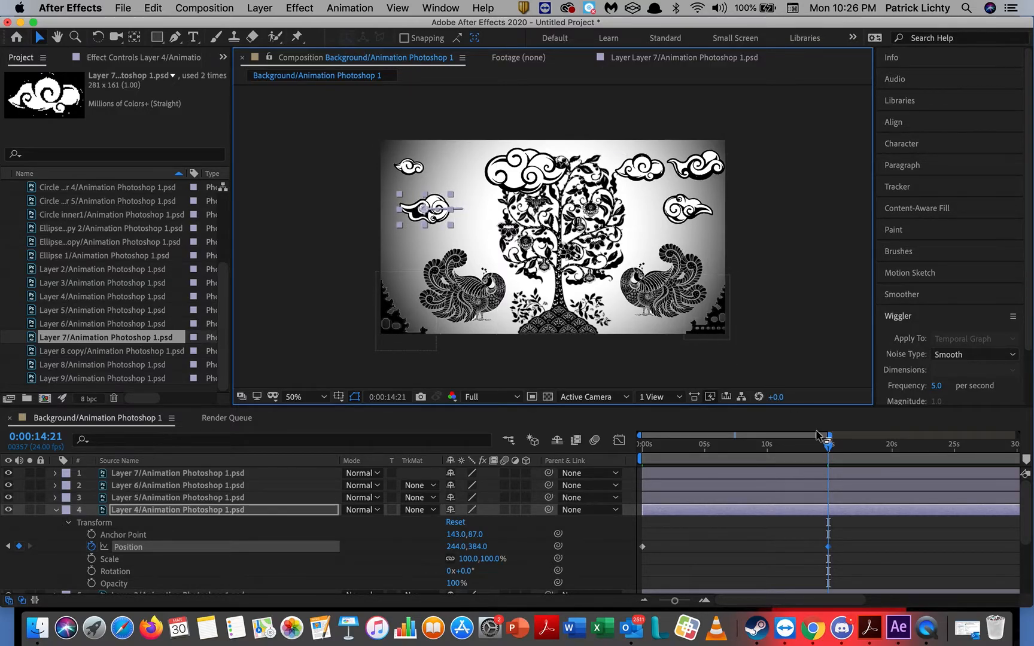
# Keyframe the Layer 7 cloud's position at 0:00:00:00, and move the cloud over the treetop to 1180, 100 at 0:00:15:00.
pyautogui.moveTo(830, 452); pyautogui.dragTo(645, 440)
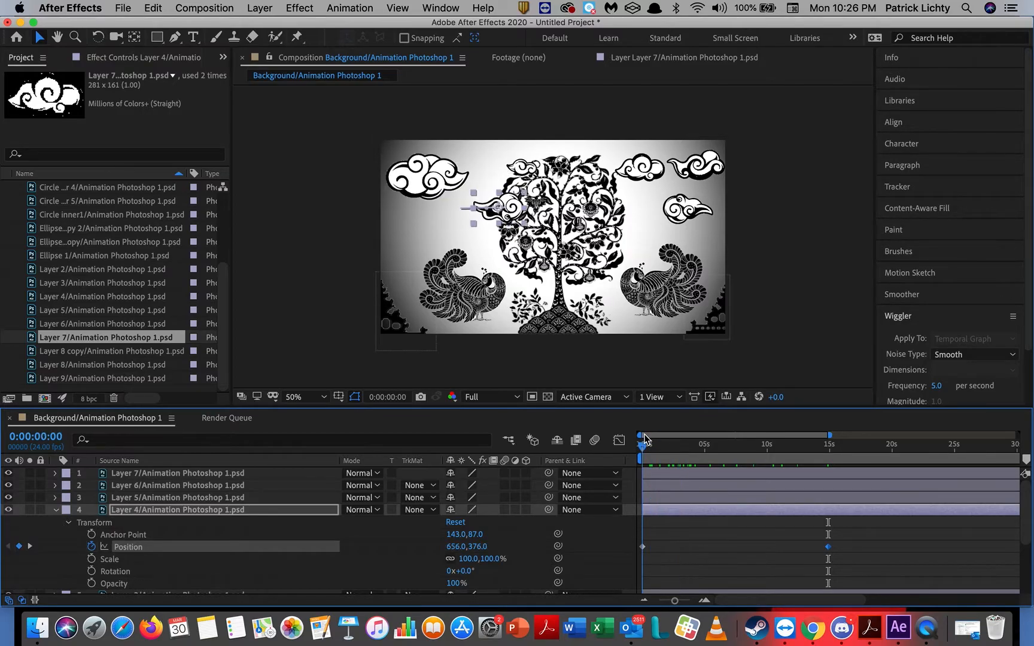
pyautogui.click(641, 167)
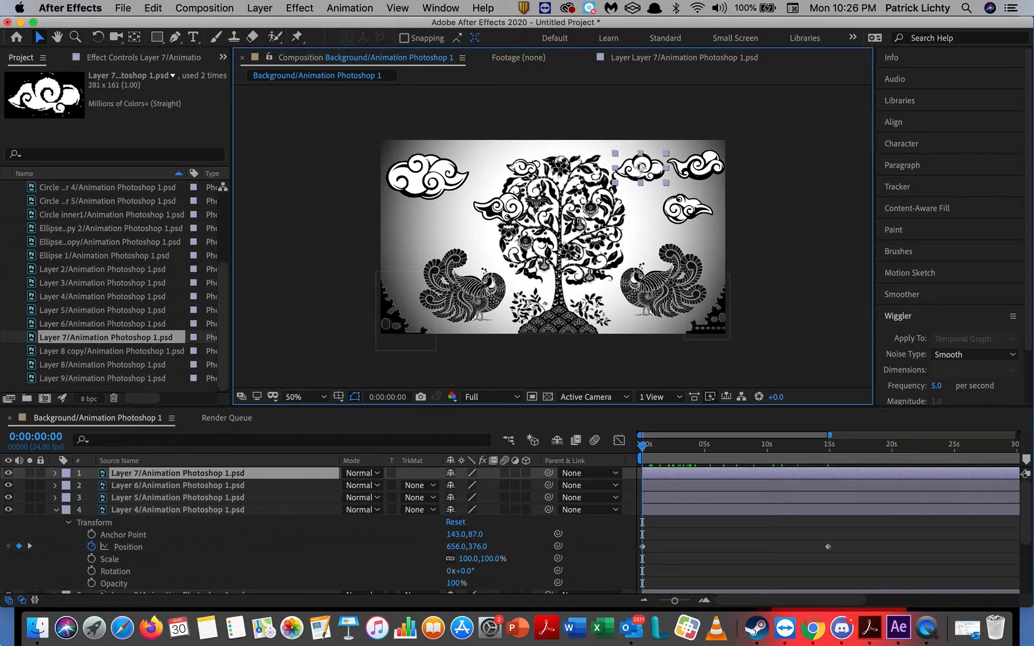
pyautogui.click(56, 474)
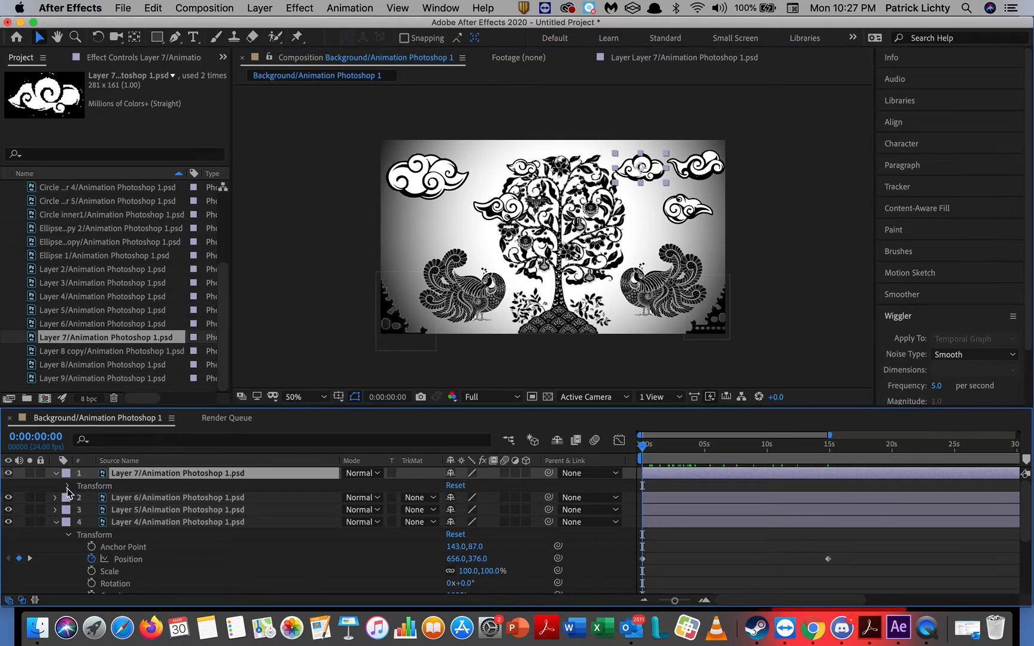
pyautogui.click(67, 487)
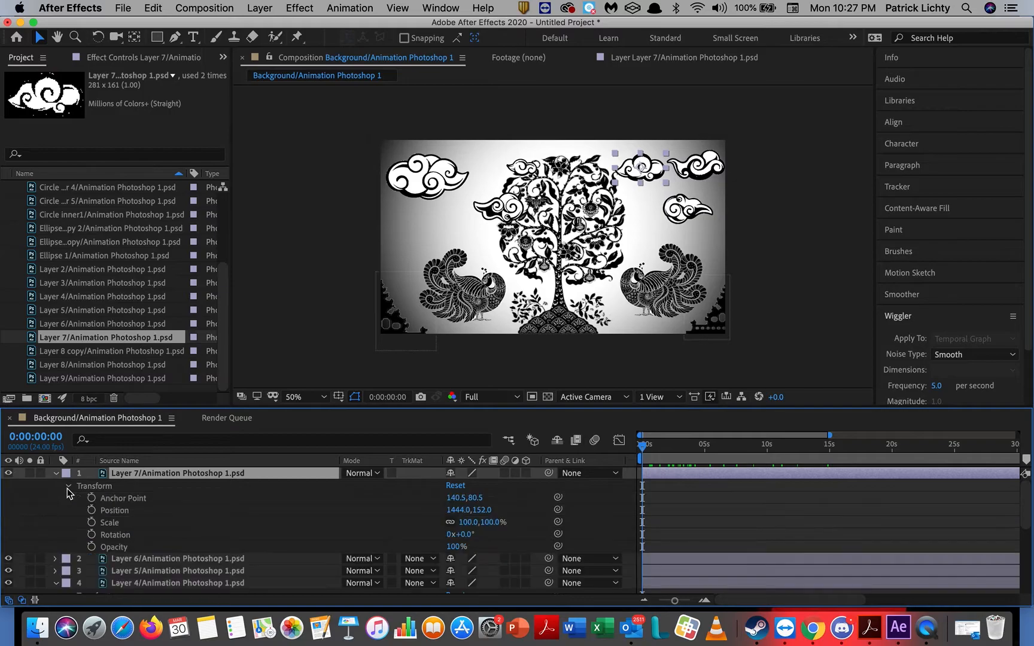
pyautogui.click(91, 512)
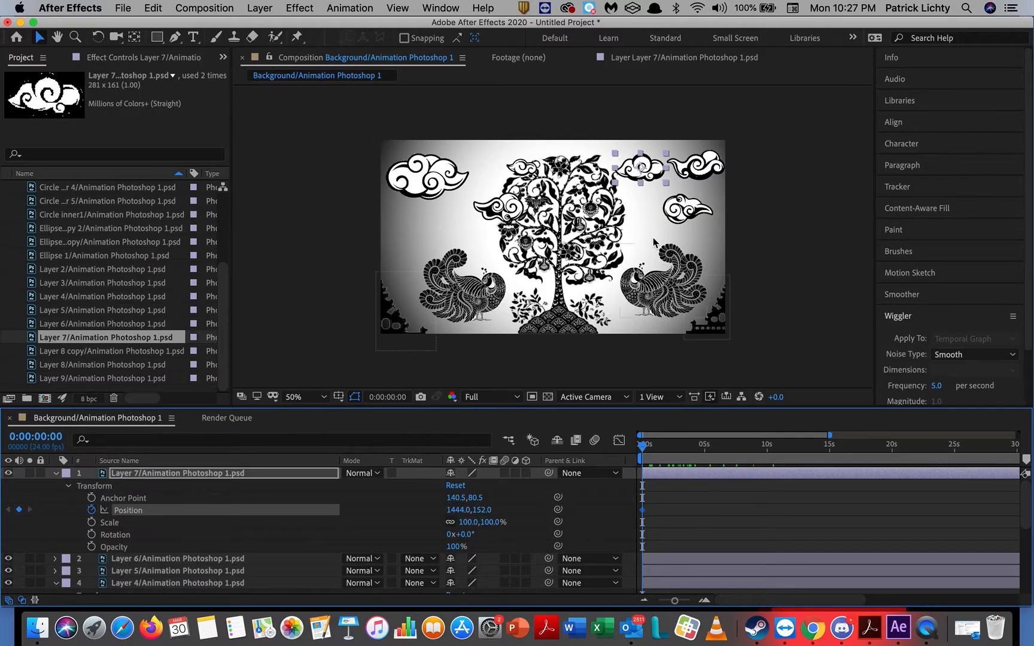
pyautogui.moveTo(645, 453); pyautogui.dragTo(833, 464)
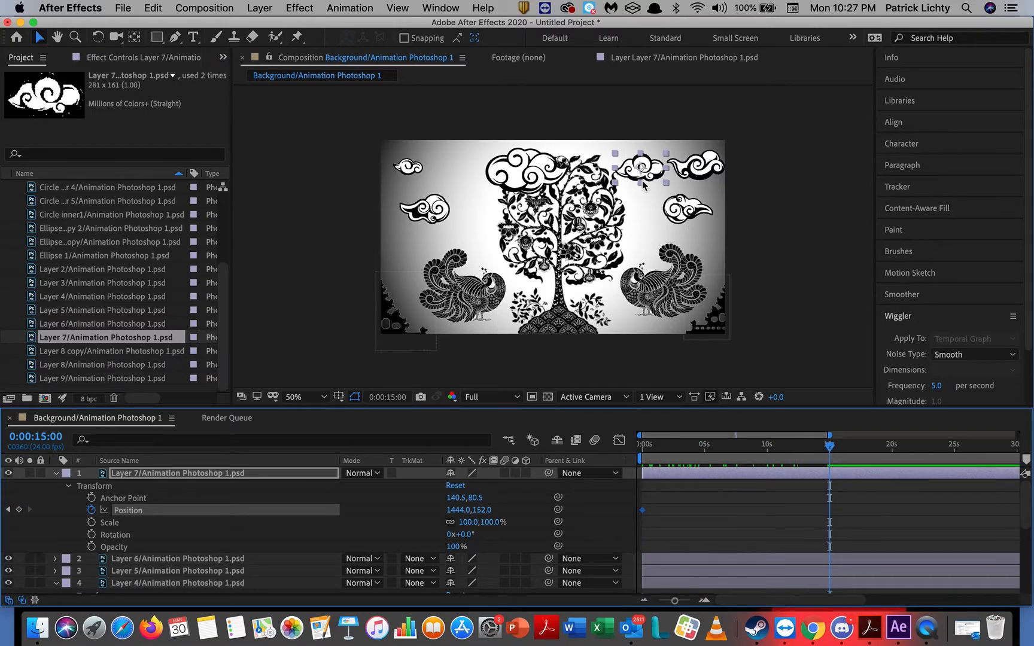
pyautogui.moveTo(649, 177); pyautogui.dragTo(599, 165)
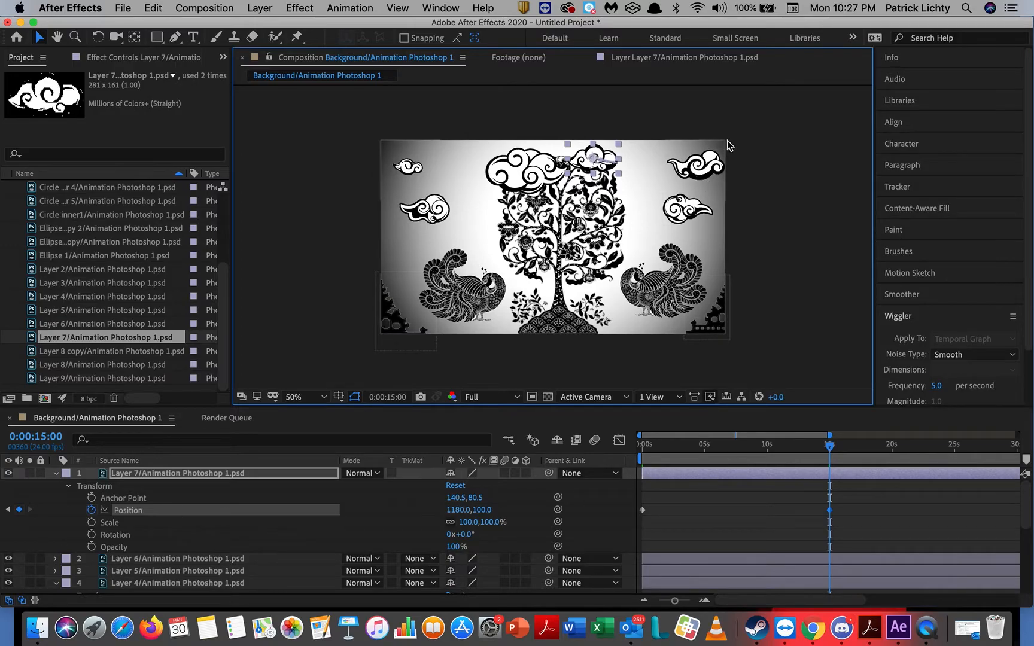
# Collapse the Layer 7 and Layer 4 properties, and keyframe the Layer 3 cloud's position at 0:00:15:00.
pyautogui.click(691, 168)
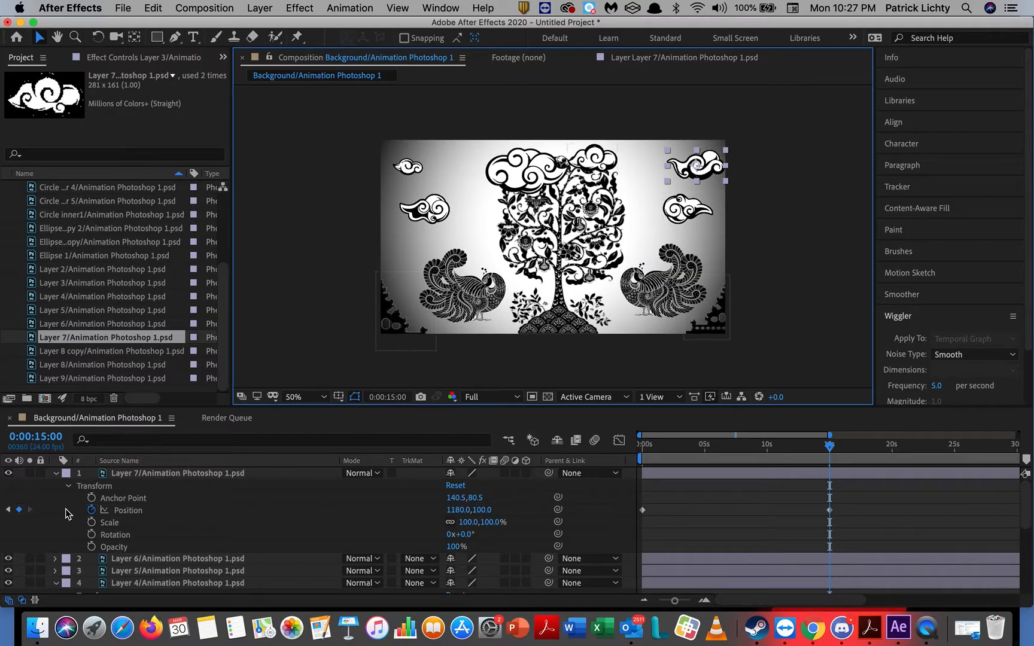
pyautogui.click(57, 474)
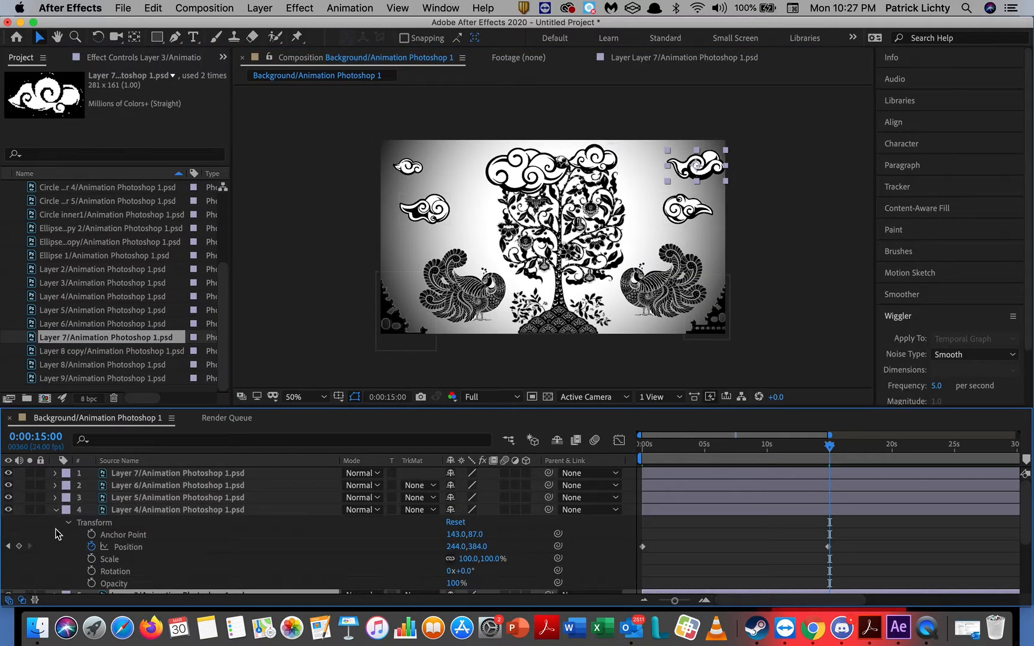
pyautogui.click(56, 510)
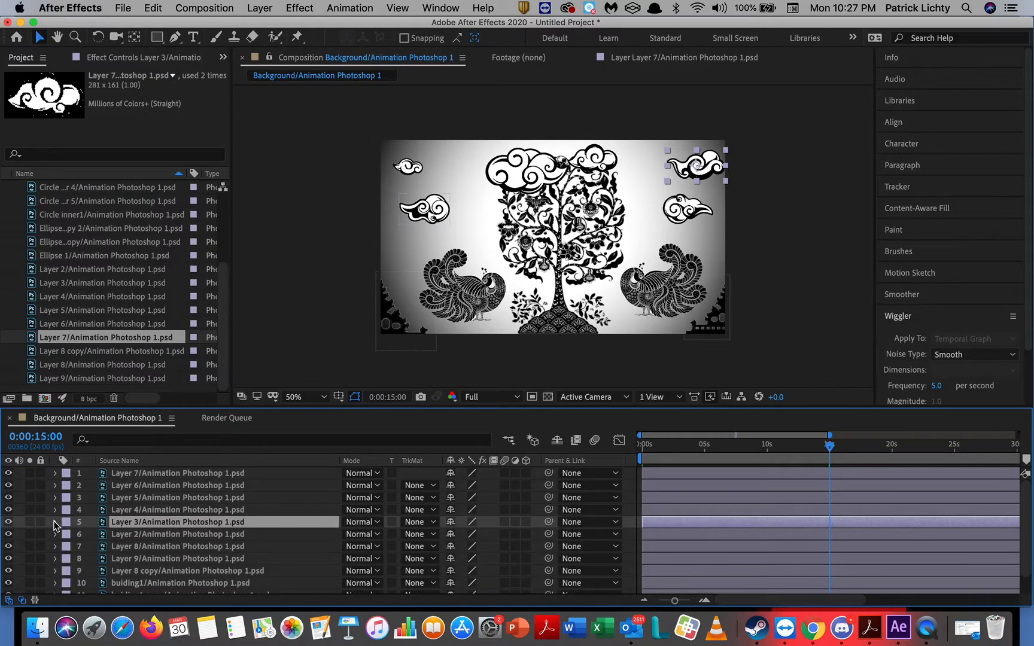
pyautogui.click(56, 522)
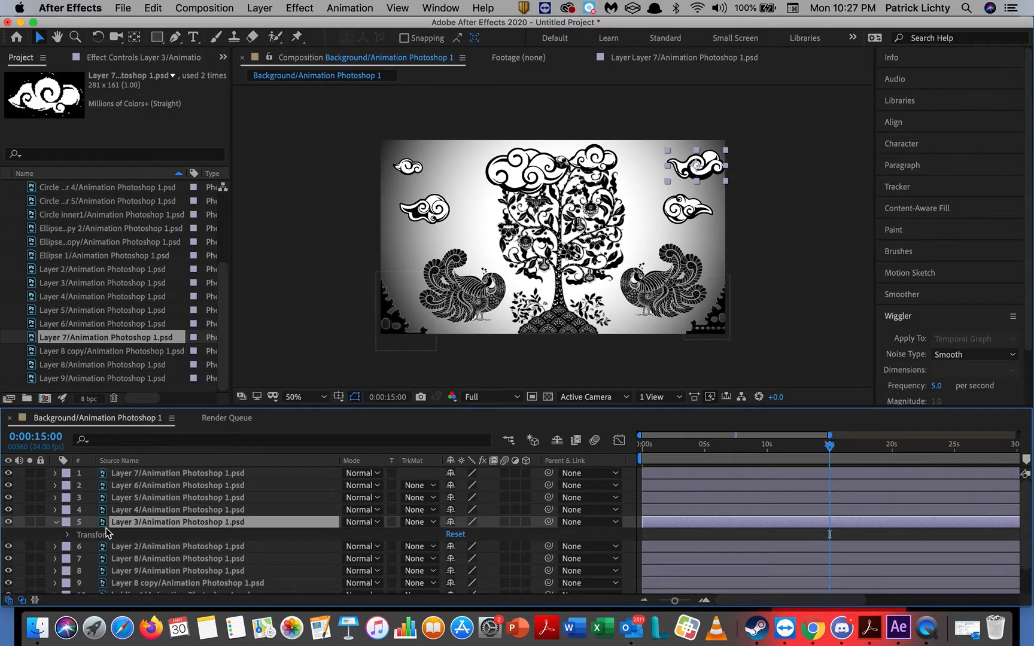
pyautogui.click(68, 535)
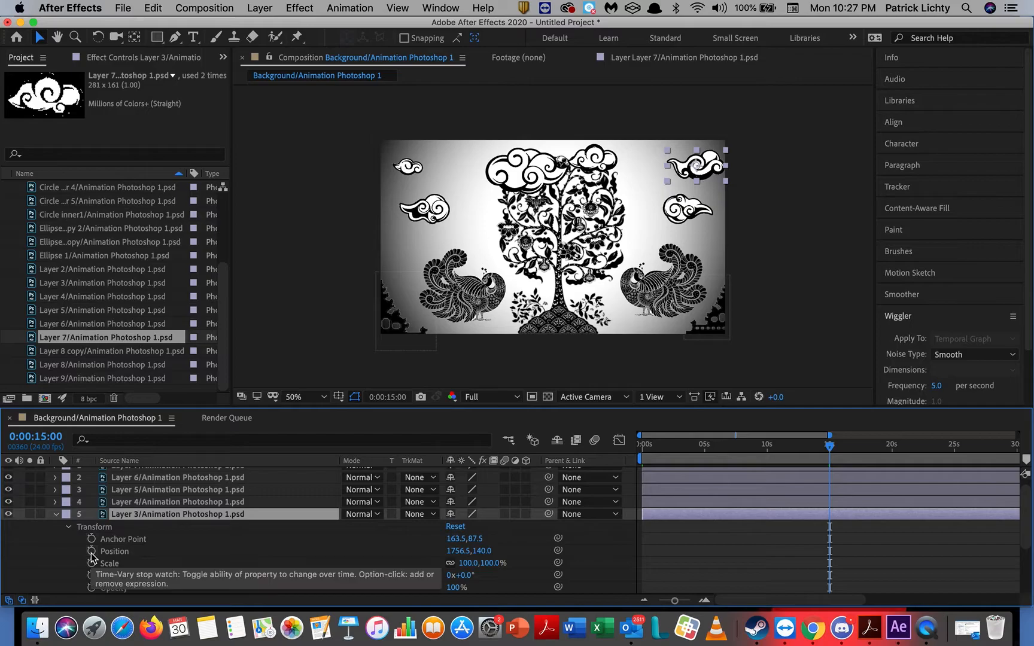
pyautogui.click(93, 551)
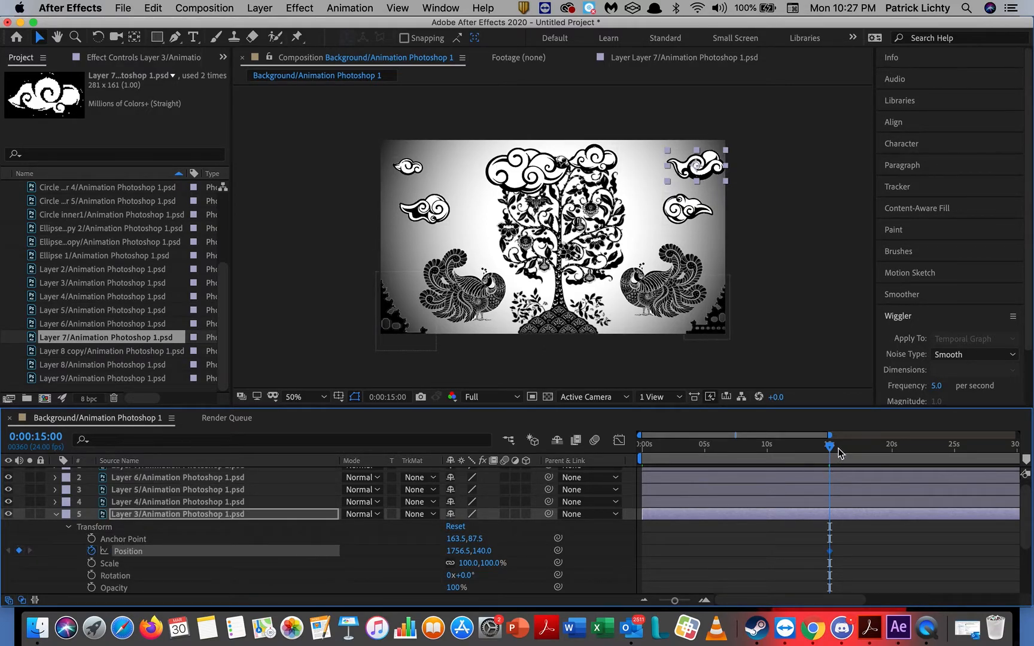
# Add a Layer 3 position keyframe at 0:00:00:00, and move the cloud to 1456.5, 192 at 0:00:15:06.
pyautogui.moveTo(837, 449); pyautogui.dragTo(597, 457)
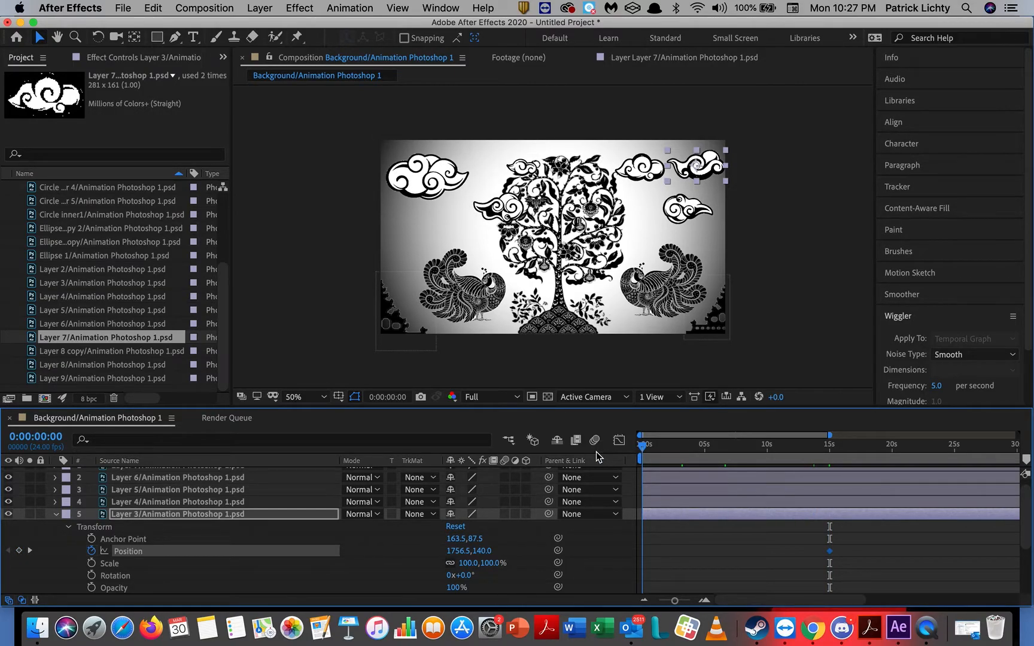
pyautogui.moveTo(643, 446); pyautogui.dragTo(590, 423)
pyautogui.moveTo(645, 455); pyautogui.dragTo(832, 454)
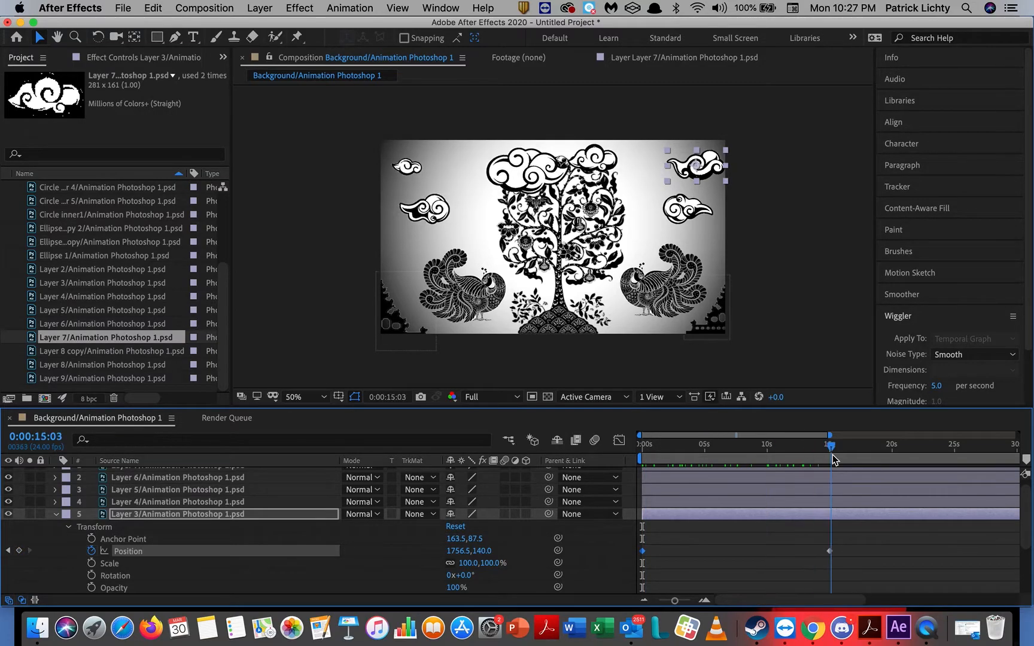
pyautogui.moveTo(705, 177); pyautogui.dragTo(649, 185)
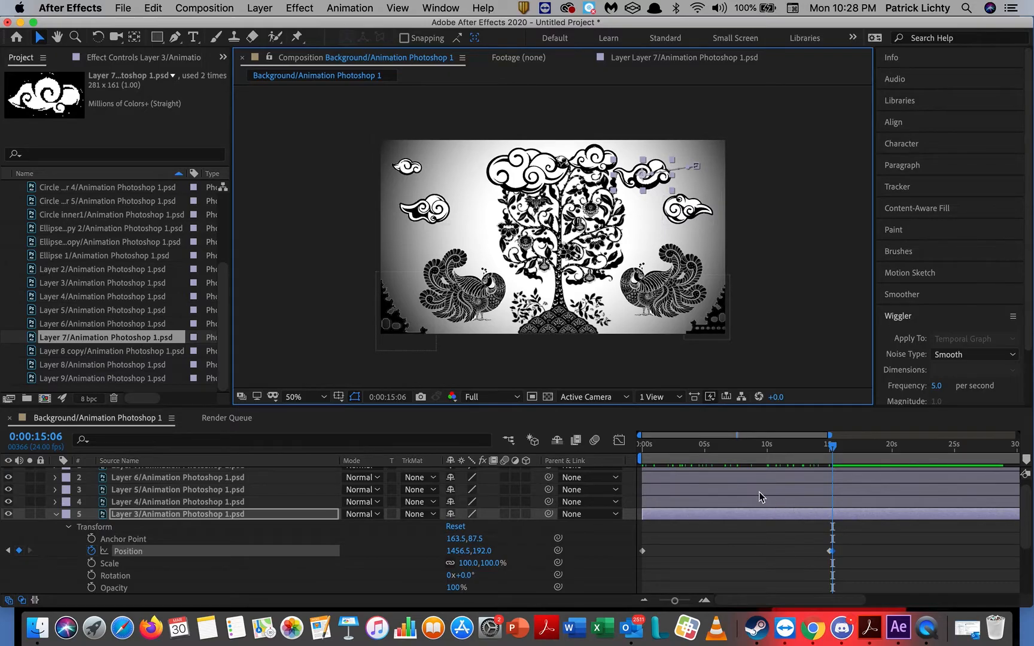
# Keyframe the Layer 5 cloud's position at 0:00:00:00, and move the cloud left to 1508, 416 at 0:00:15:00.
pyautogui.click(679, 220)
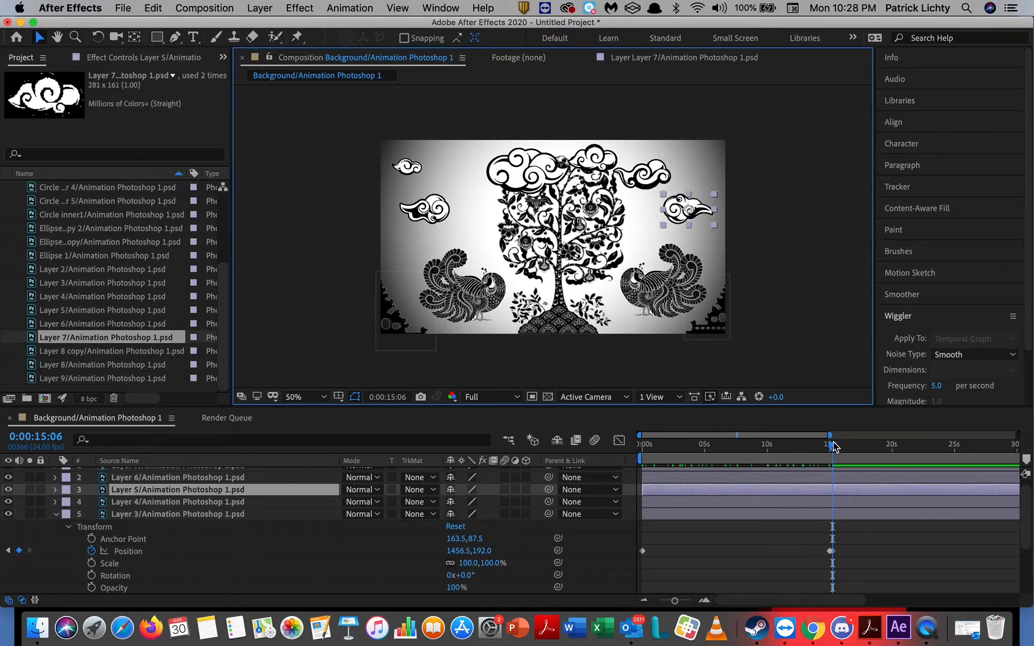
pyautogui.moveTo(833, 444); pyautogui.dragTo(630, 435)
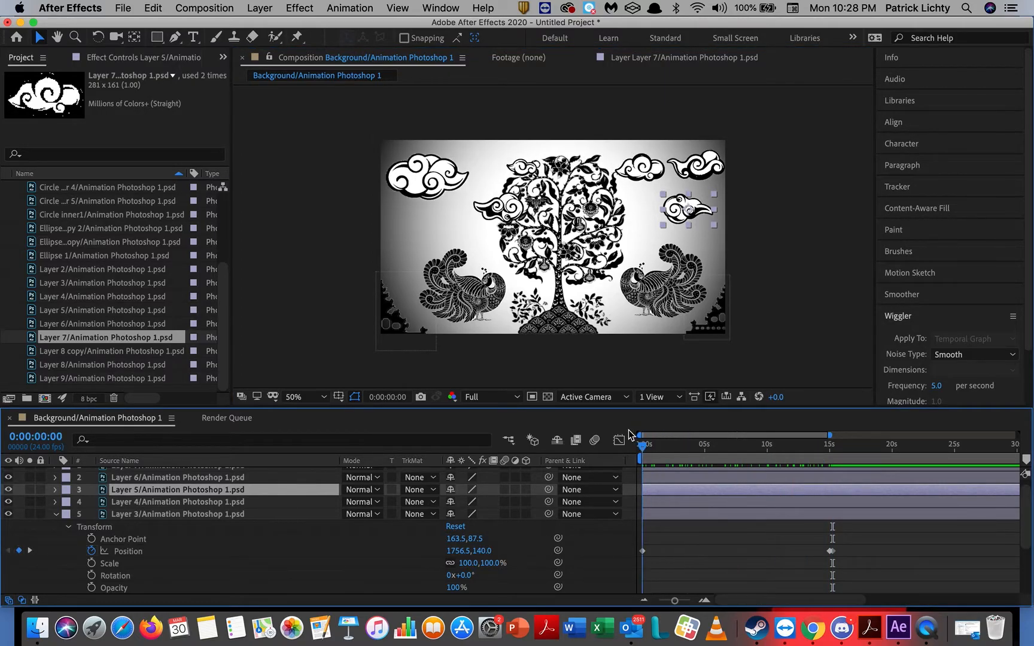
pyautogui.click(57, 491)
pyautogui.click(69, 504)
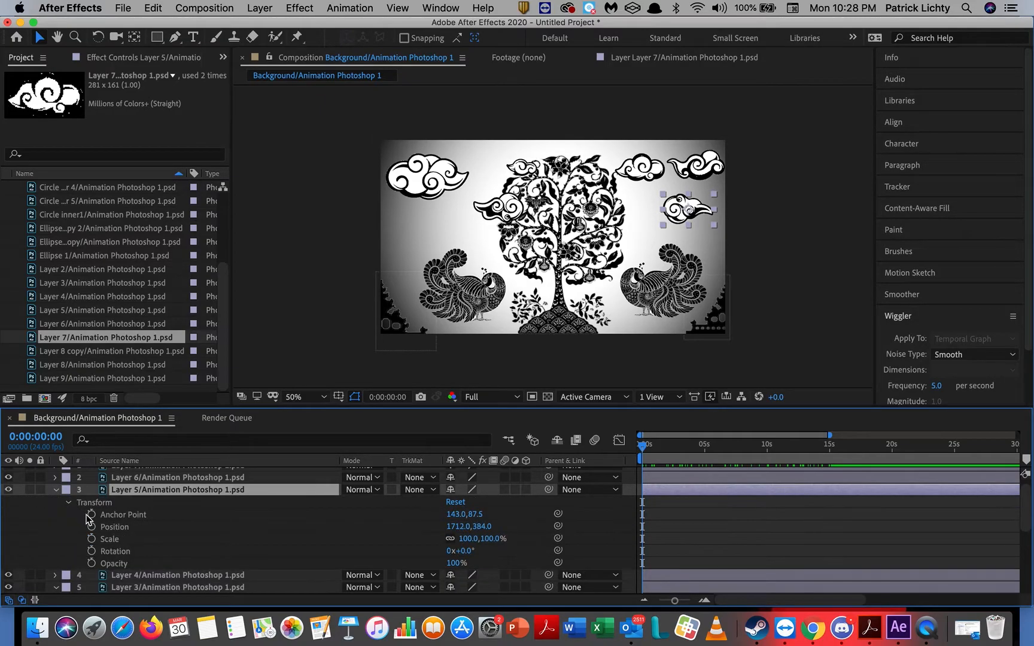
pyautogui.click(91, 527)
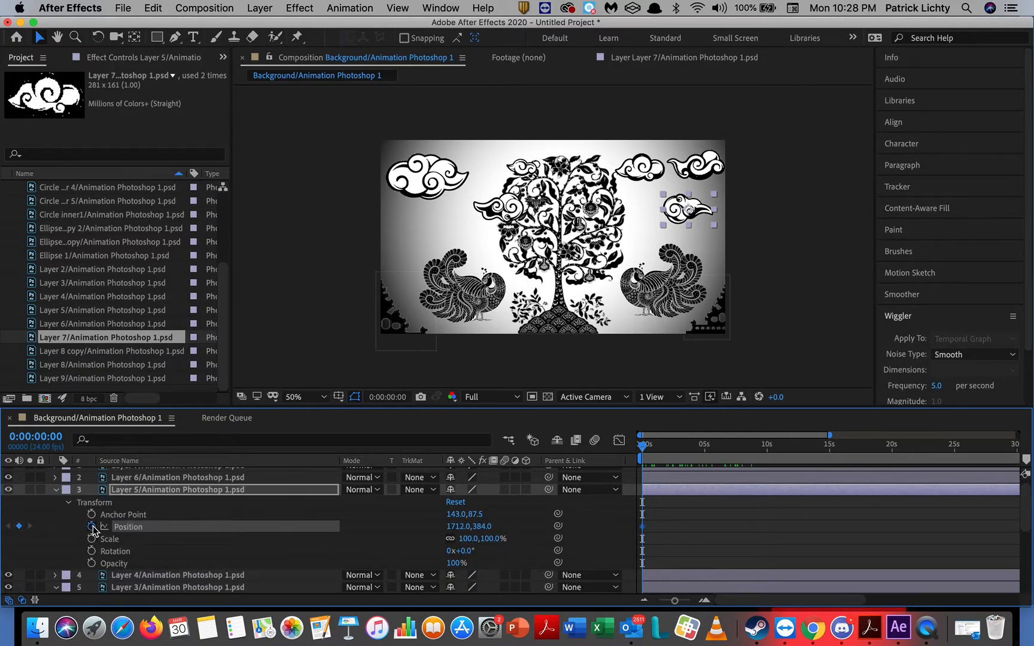
pyautogui.moveTo(644, 455); pyautogui.dragTo(831, 458)
pyautogui.moveTo(687, 207); pyautogui.dragTo(651, 212)
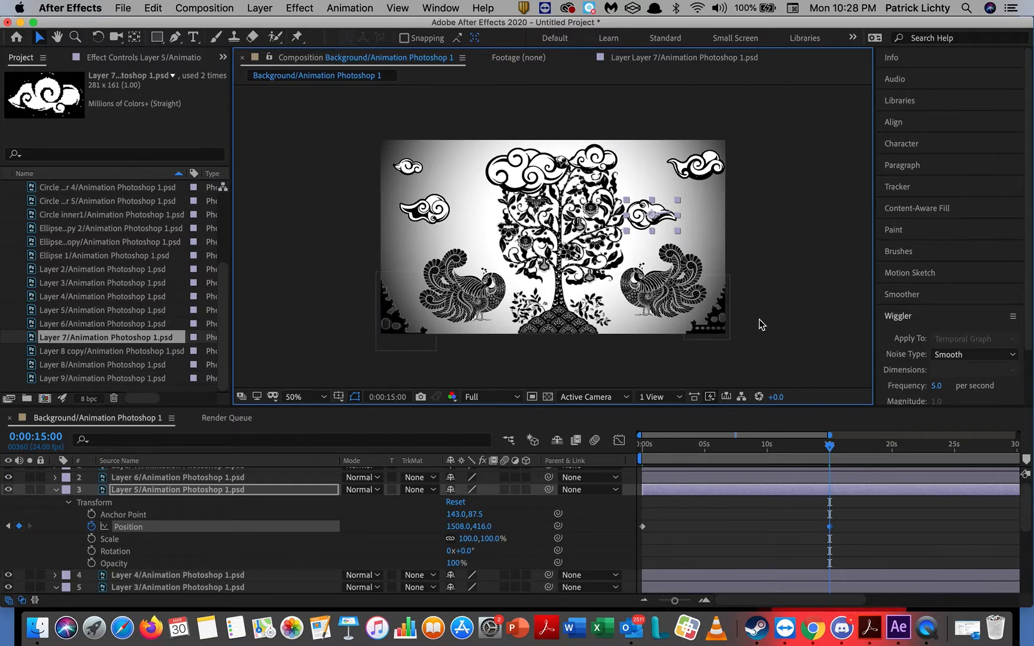
# Shift the Layer 7 cloud slightly right at 0:00:15:00, and try a leftward move of the large Layer 2 cloud, undoing it.
pyautogui.moveTo(606, 162); pyautogui.dragTo(631, 161)
pyautogui.moveTo(530, 174)
pyautogui.mouseDown()
pyautogui.moveTo(507, 161)
pyautogui.moveTo(511, 169)
pyautogui.mouseUp()
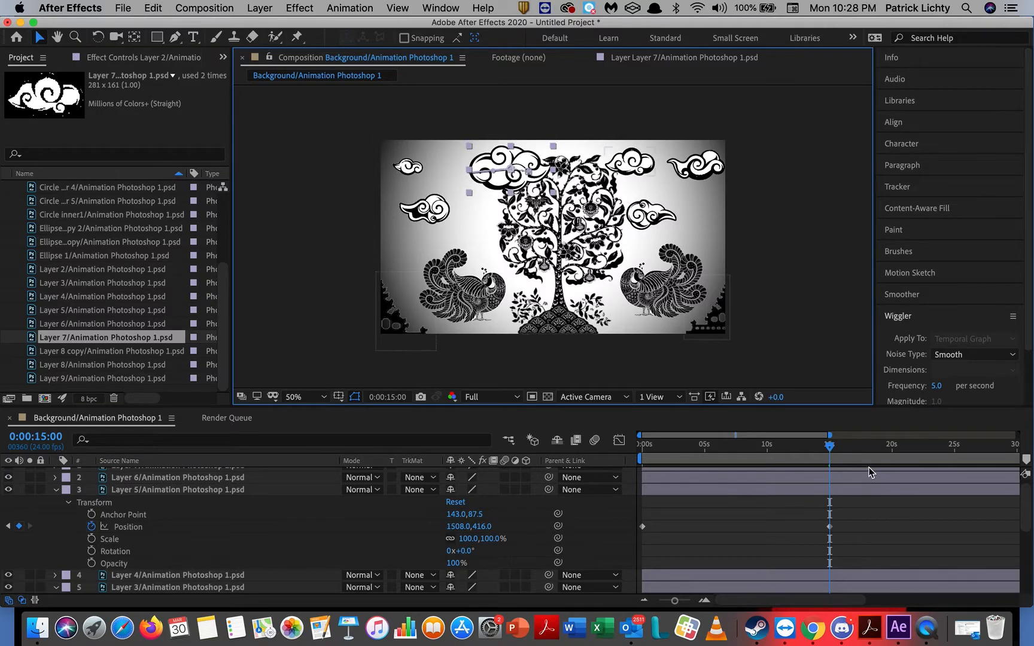
pyautogui.press('super+z')
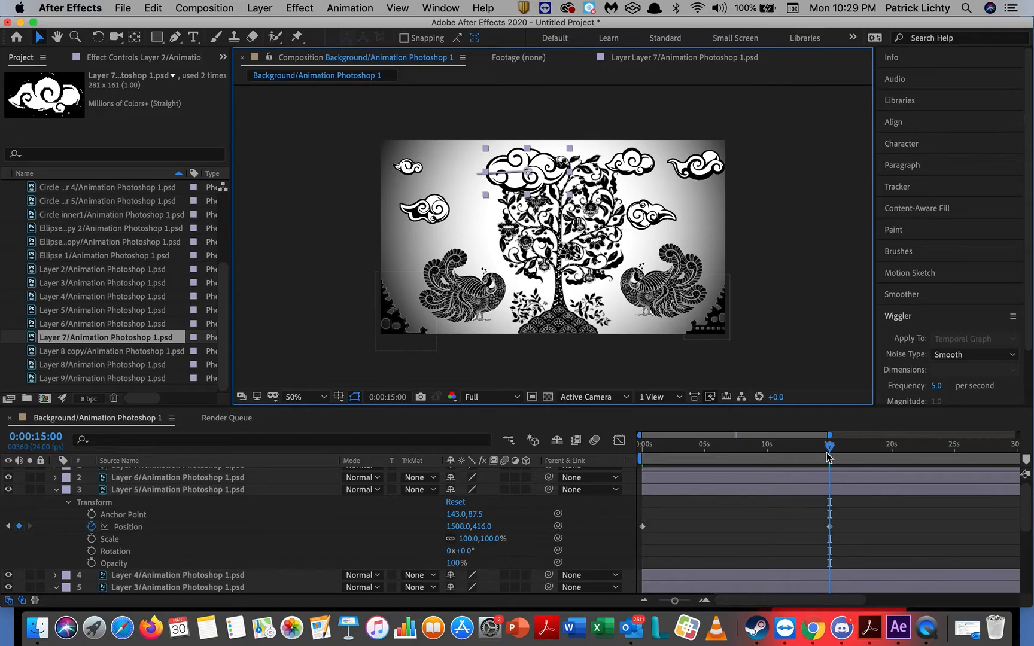
# Return to 0:00:00:00 and try to place a puppet pin on the left peacock with the Puppet Pin tool.
pyautogui.moveTo(829, 447); pyautogui.dragTo(591, 447)
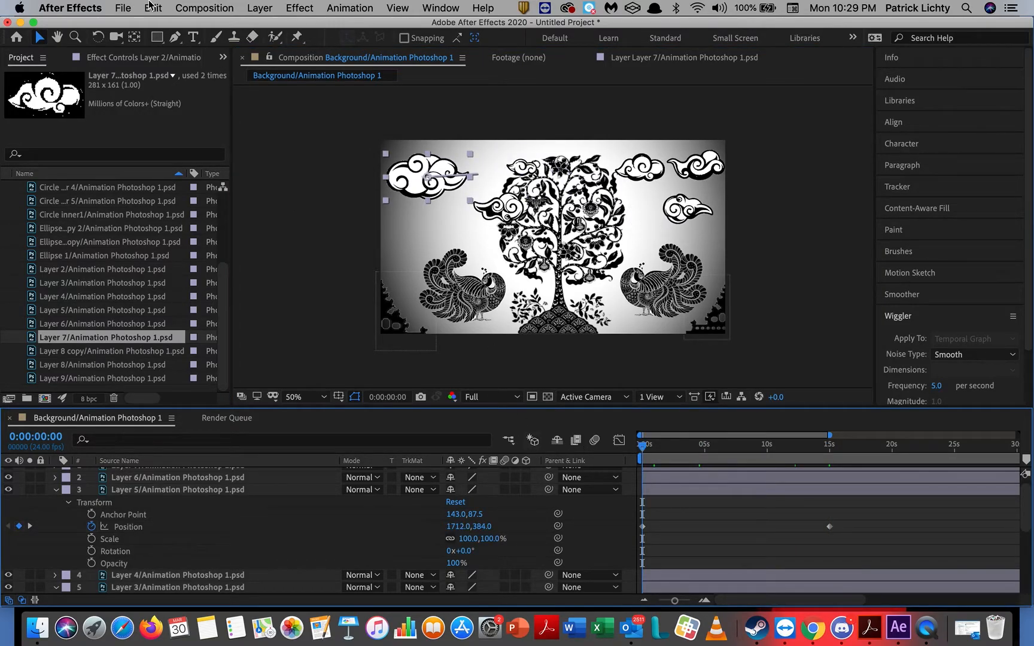
pyautogui.click(297, 36)
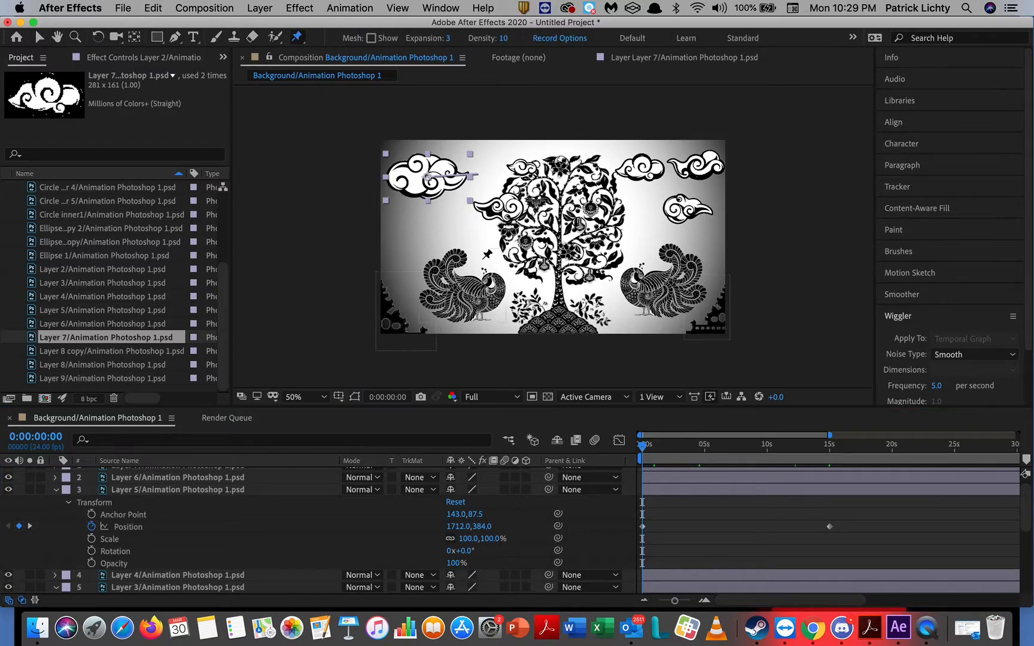
pyautogui.click(467, 300)
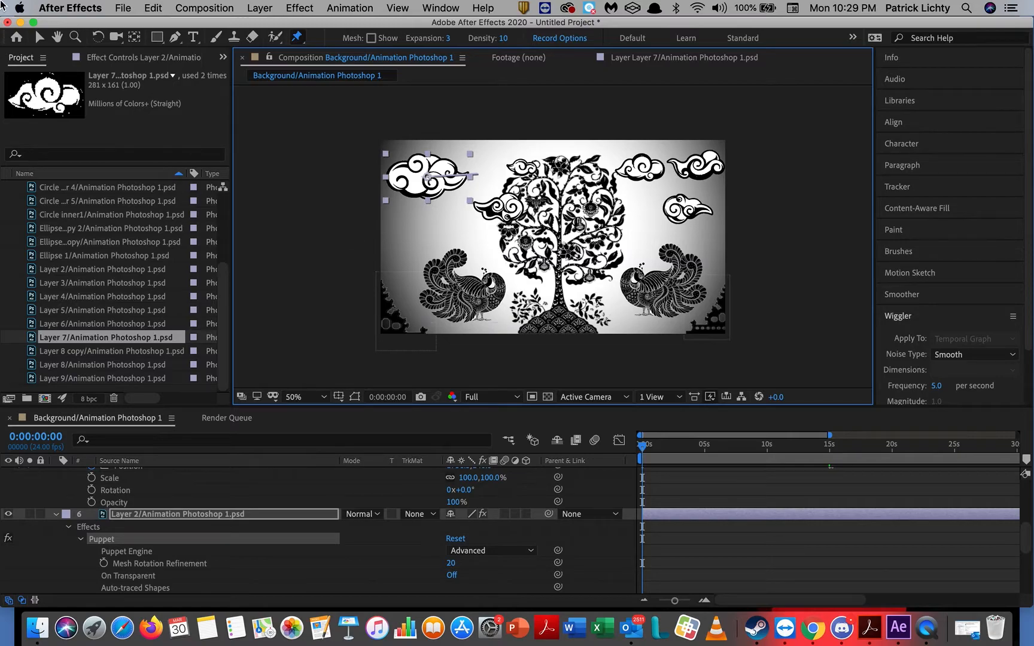
# Place seven puppet pins on the left peacock (Layer 8 copy), across its tail feathers, body, chest and head.
pyautogui.press('v')
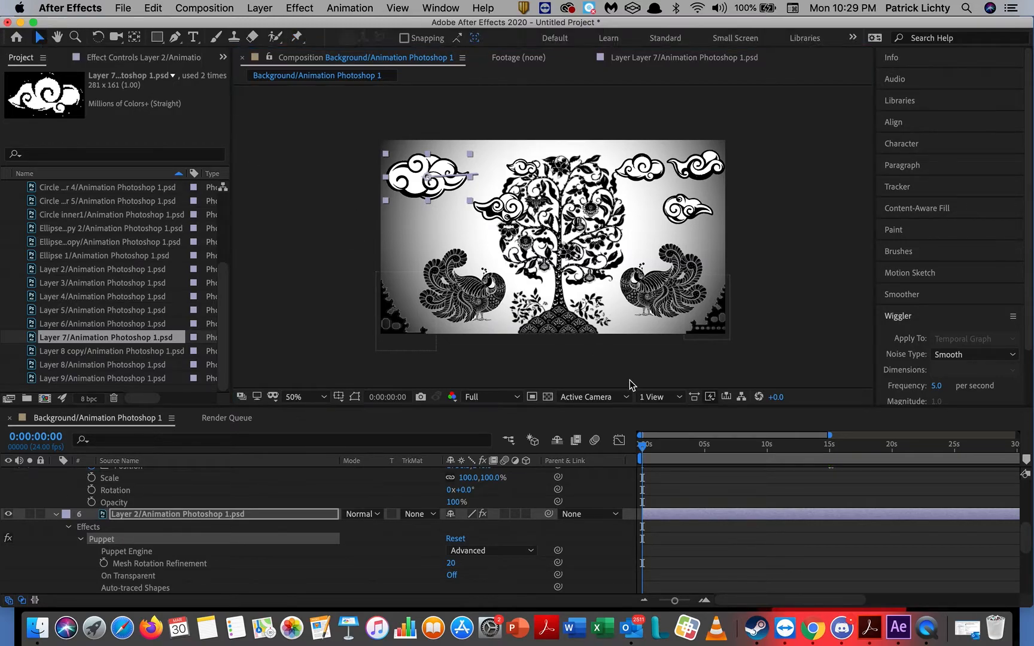
pyautogui.click(465, 304)
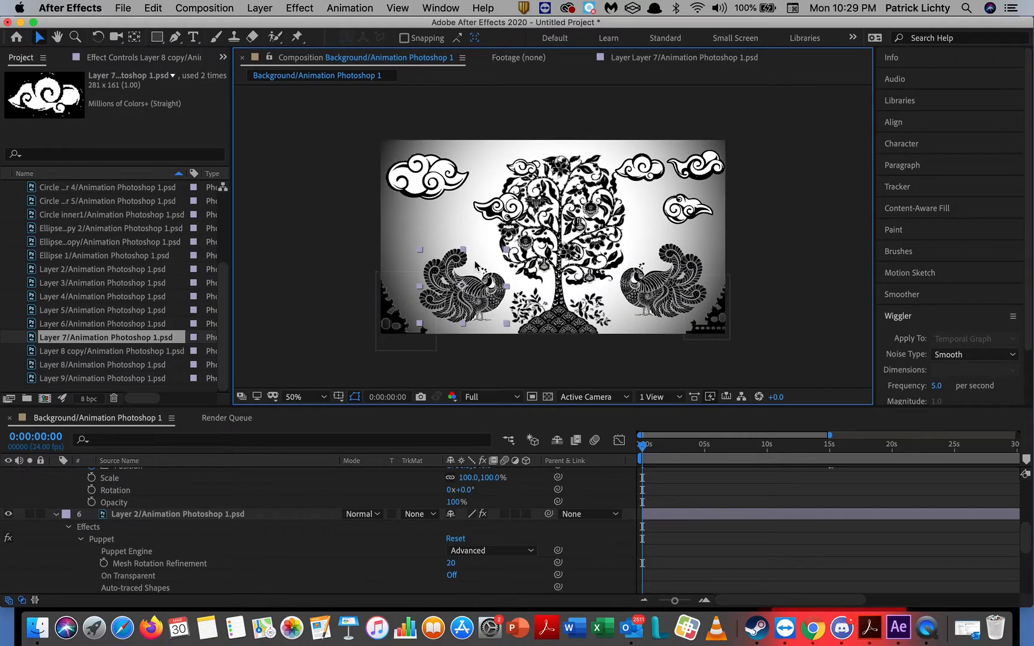
pyautogui.click(297, 37)
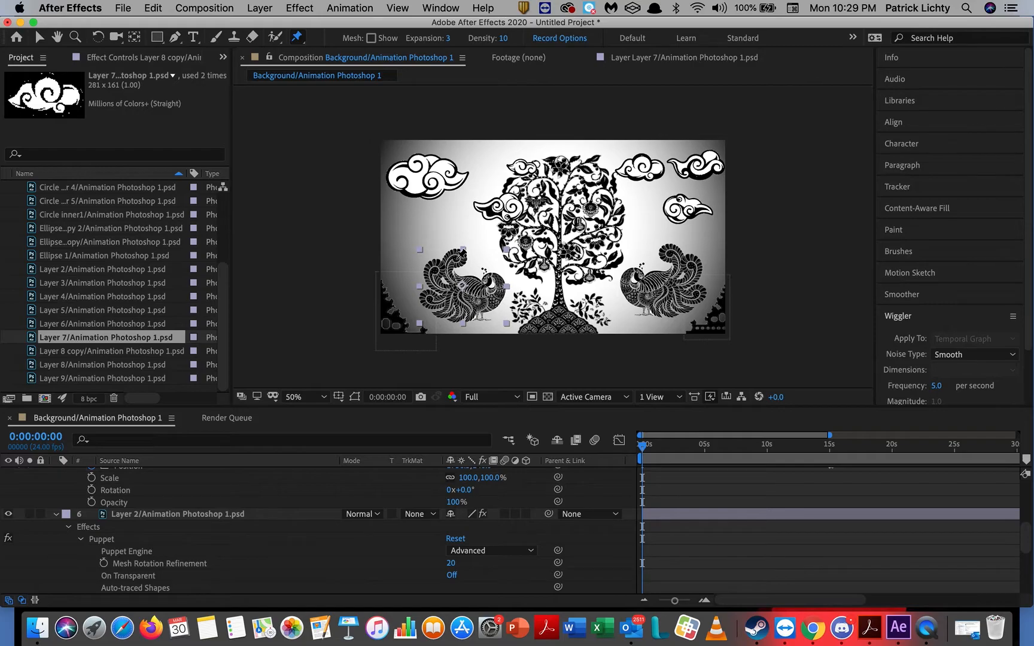
pyautogui.click(457, 257)
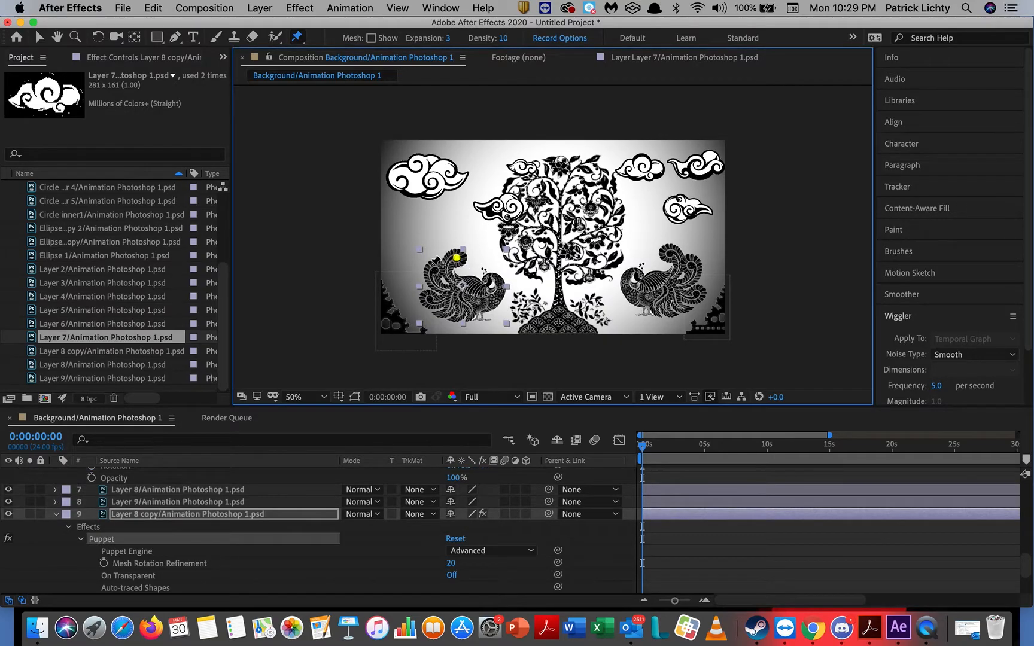
pyautogui.click(432, 270)
pyautogui.click(430, 300)
pyautogui.click(458, 295)
pyautogui.click(490, 300)
pyautogui.click(487, 275)
pyautogui.click(500, 289)
# Delete the right peacock's layer, Layer 8, from the composition.
pyautogui.click(38, 37)
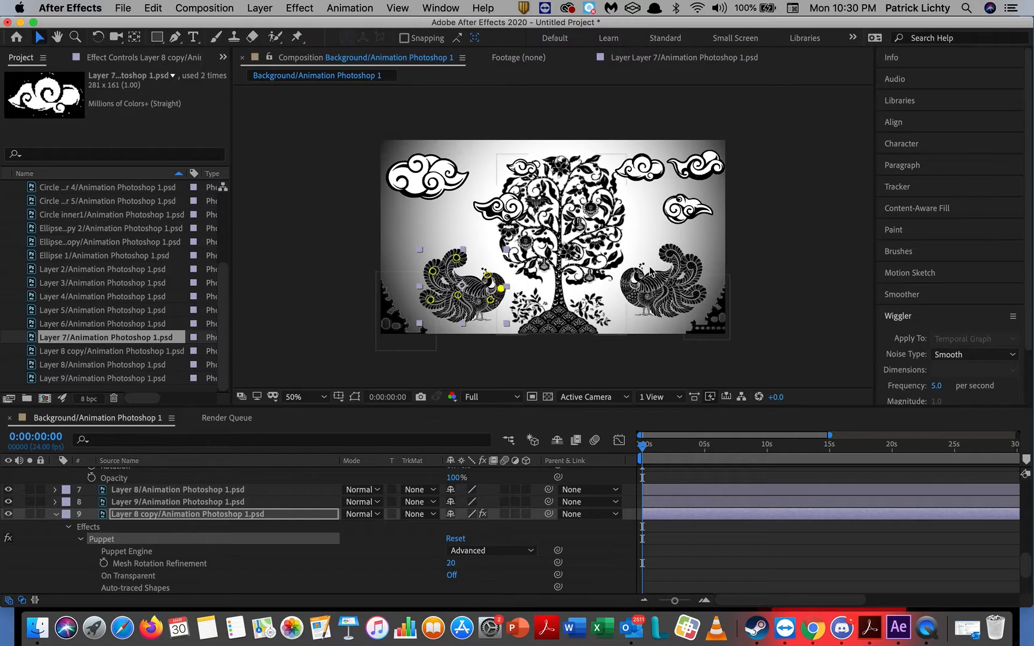
pyautogui.click(675, 287)
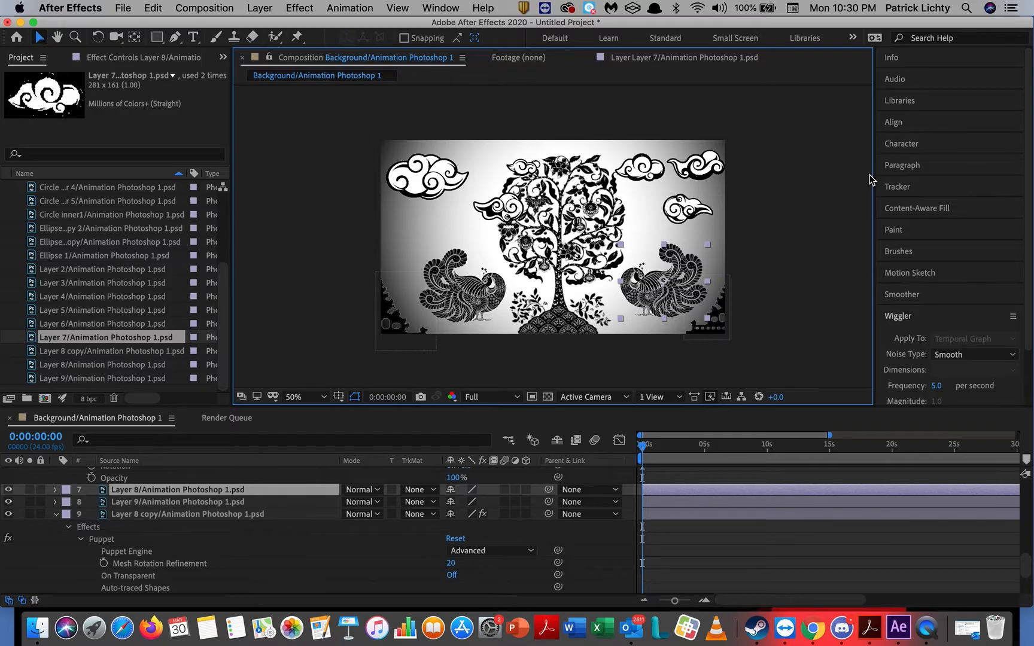
pyautogui.press('Delete')
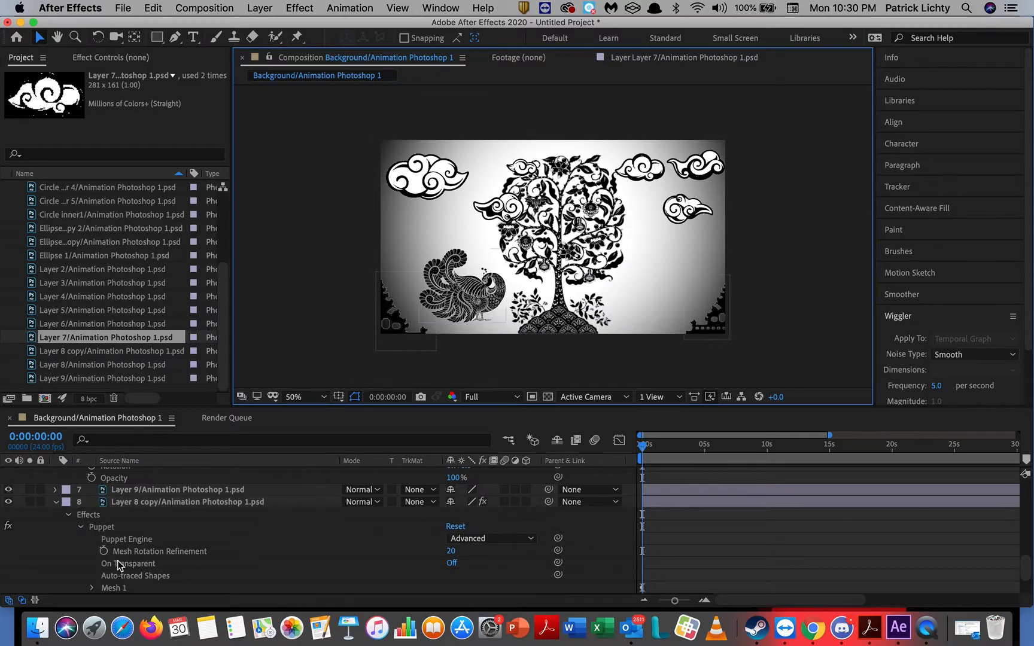
# Expand Mesh 1 and its Deform group under the Puppet effect of Layer 8 copy to list the pins.
pyautogui.scroll(1, 127, 566)
pyautogui.scroll(-3, 125, 566)
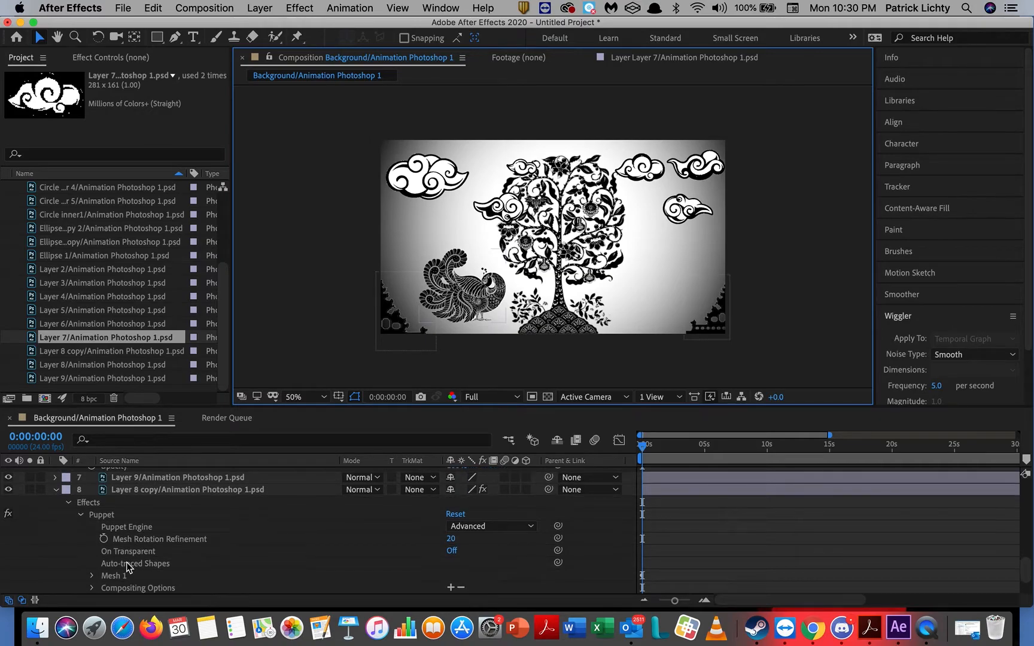
pyautogui.click(93, 566)
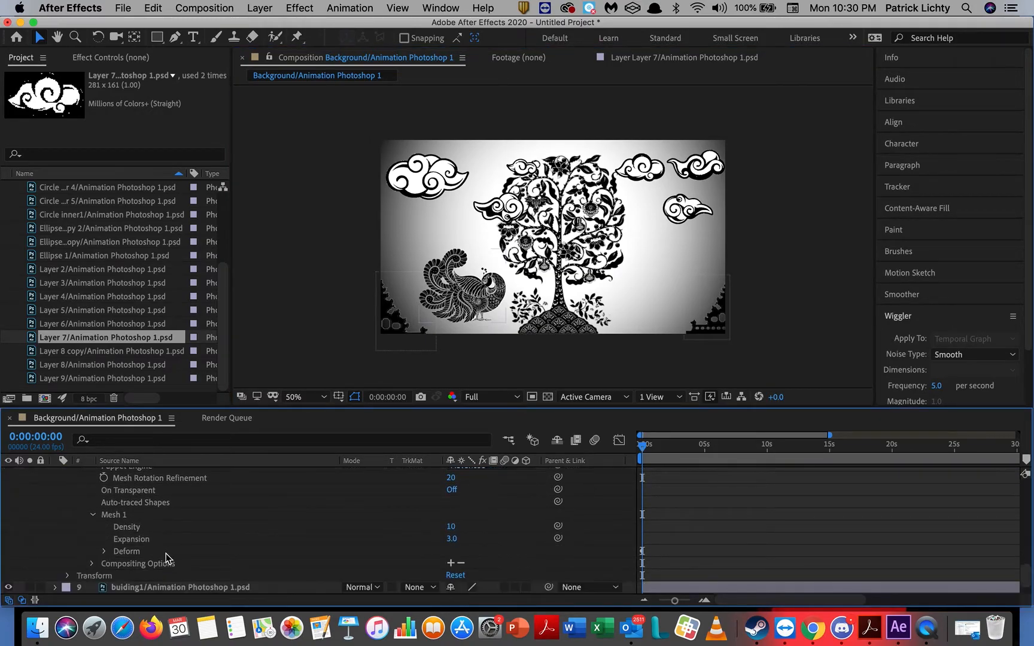
pyautogui.click(104, 552)
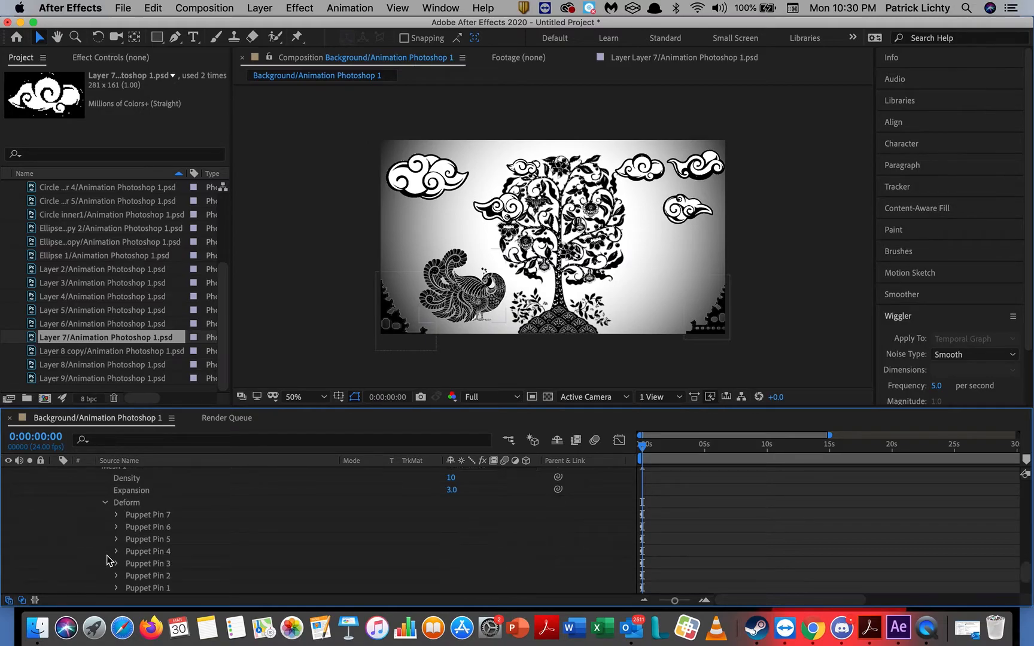
pyautogui.scroll(-1, 299, 575)
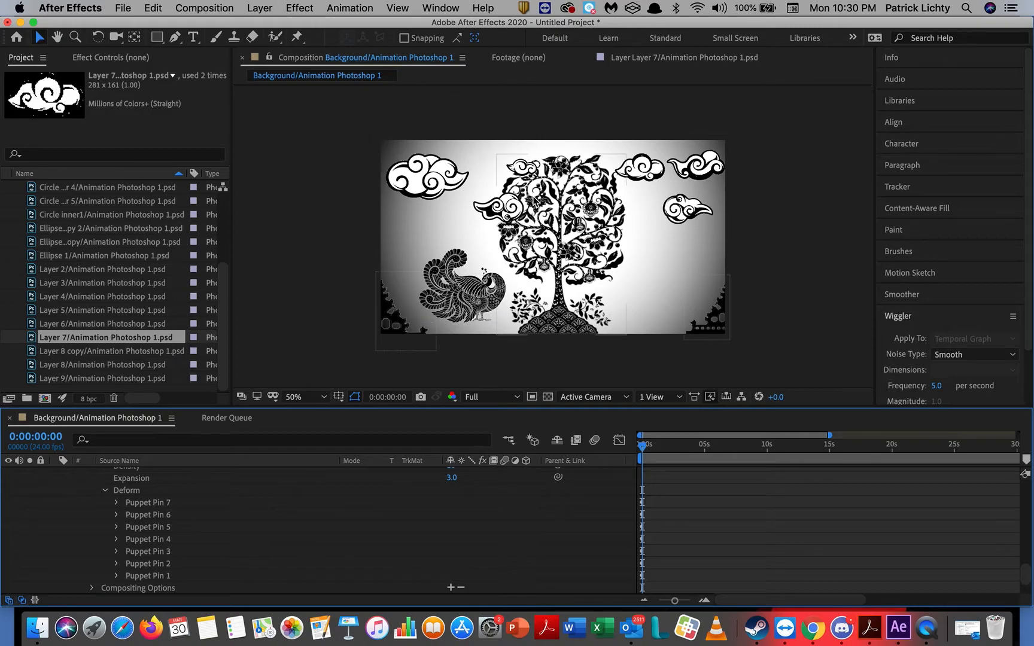
# Expand Puppet Pin 1 of the left peacock and select its Position property.
pyautogui.scroll(-4, 453, 272)
pyautogui.scroll(6, 452, 273)
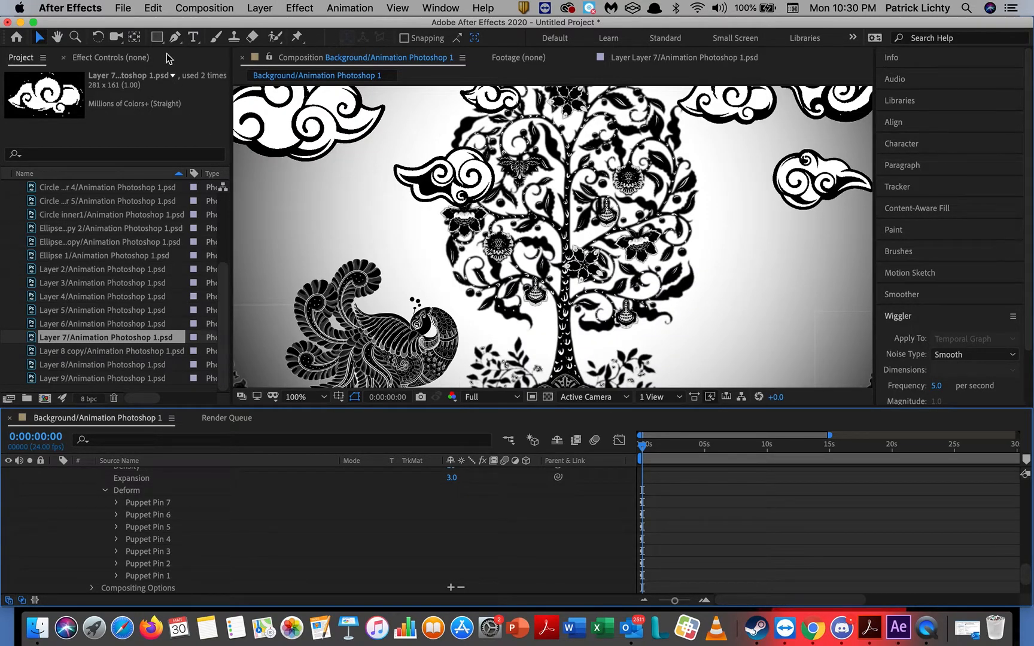
pyautogui.click(57, 38)
pyautogui.moveTo(393, 257); pyautogui.dragTo(437, 214)
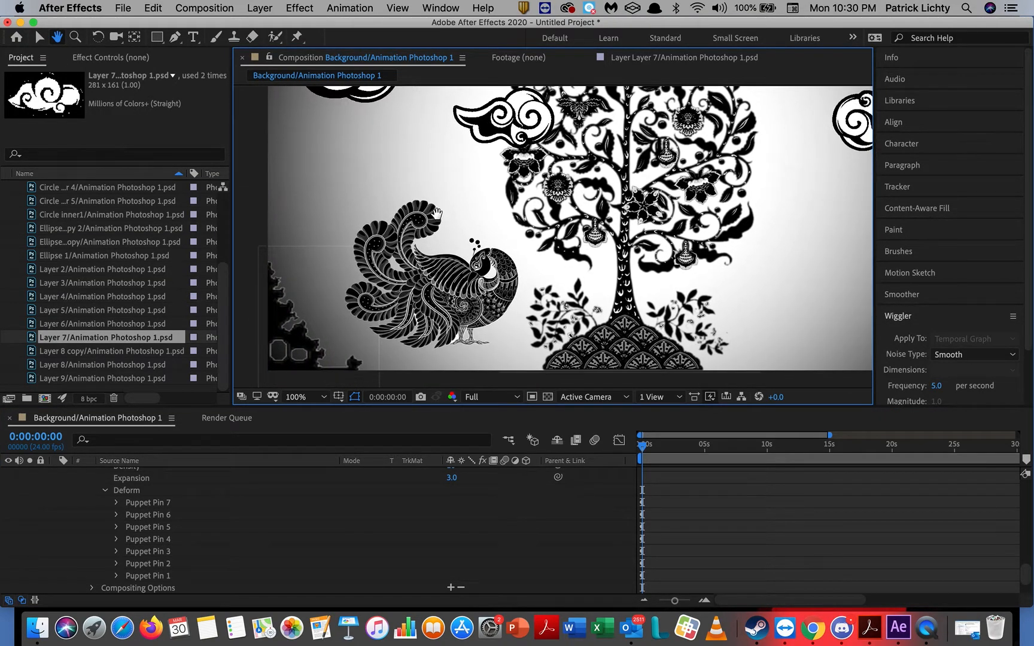
pyautogui.click(117, 577)
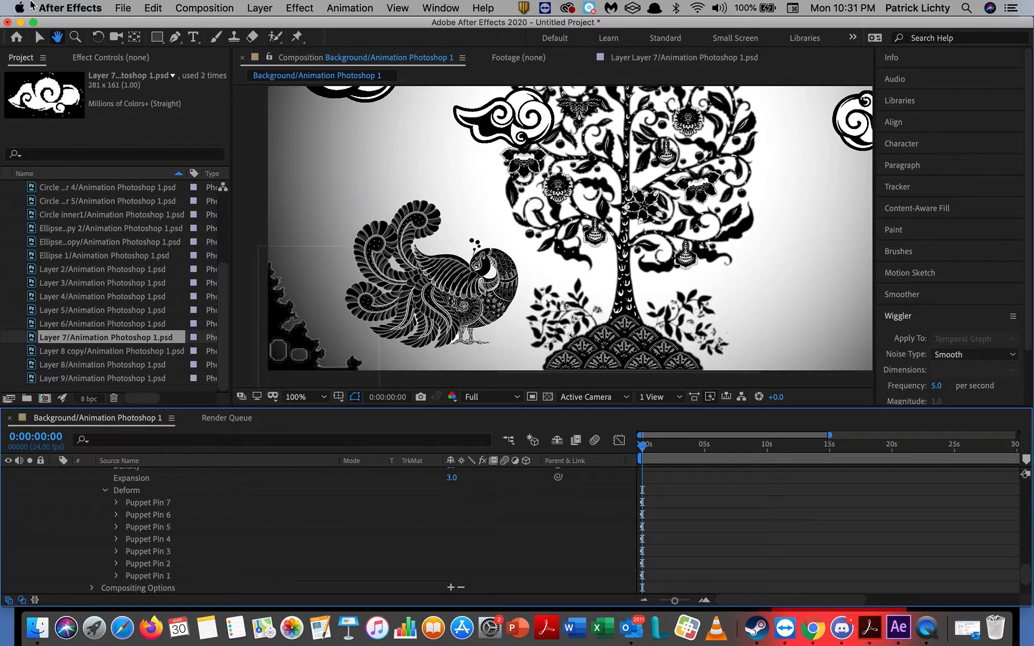
pyautogui.click(39, 37)
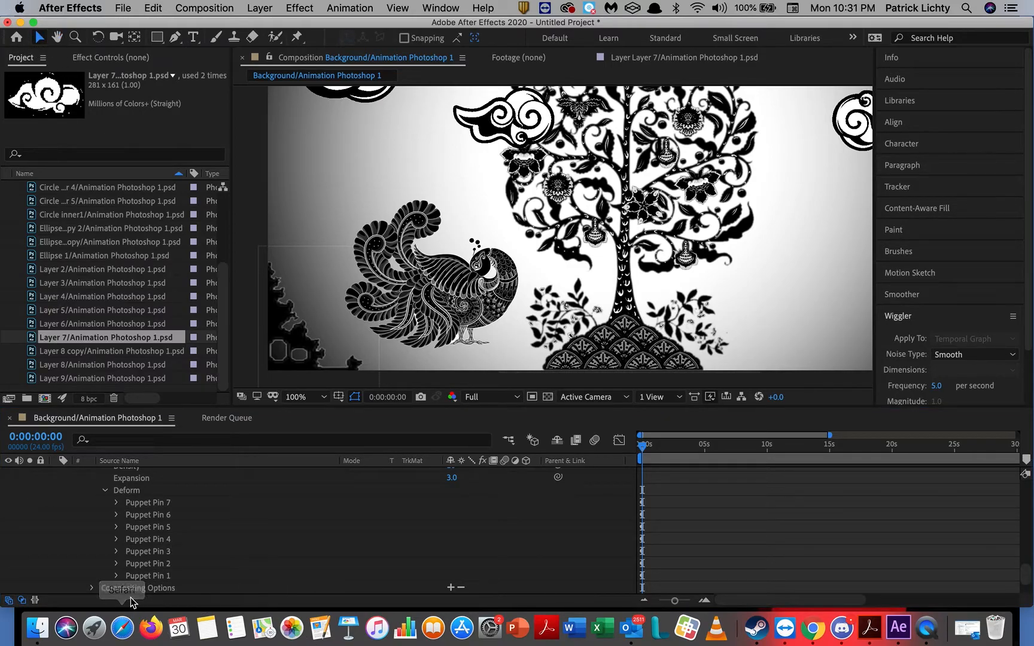
pyautogui.click(118, 577)
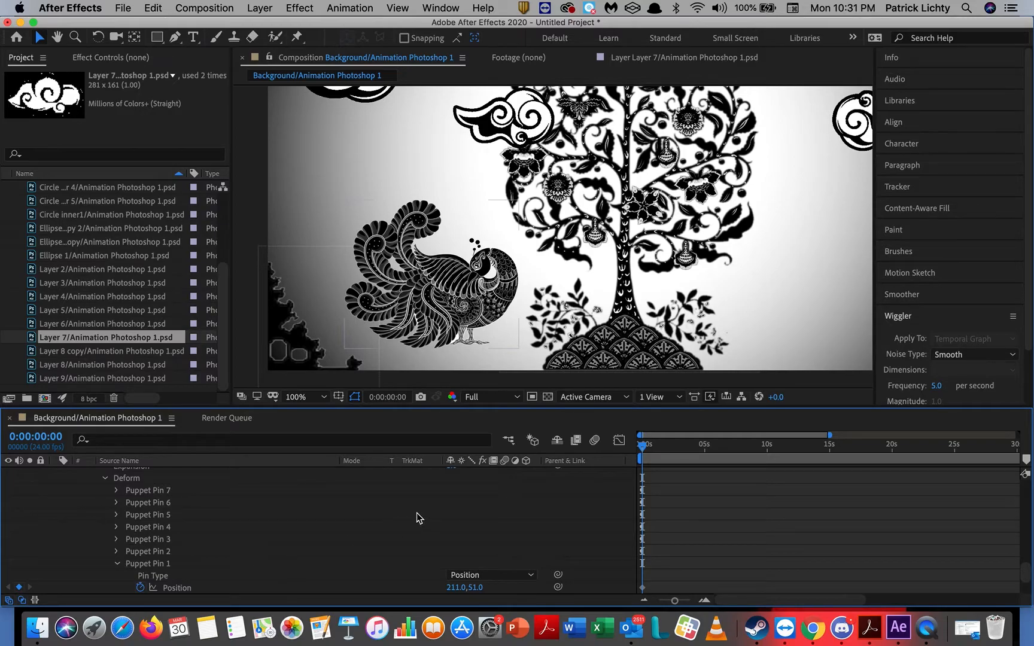
pyautogui.click(177, 588)
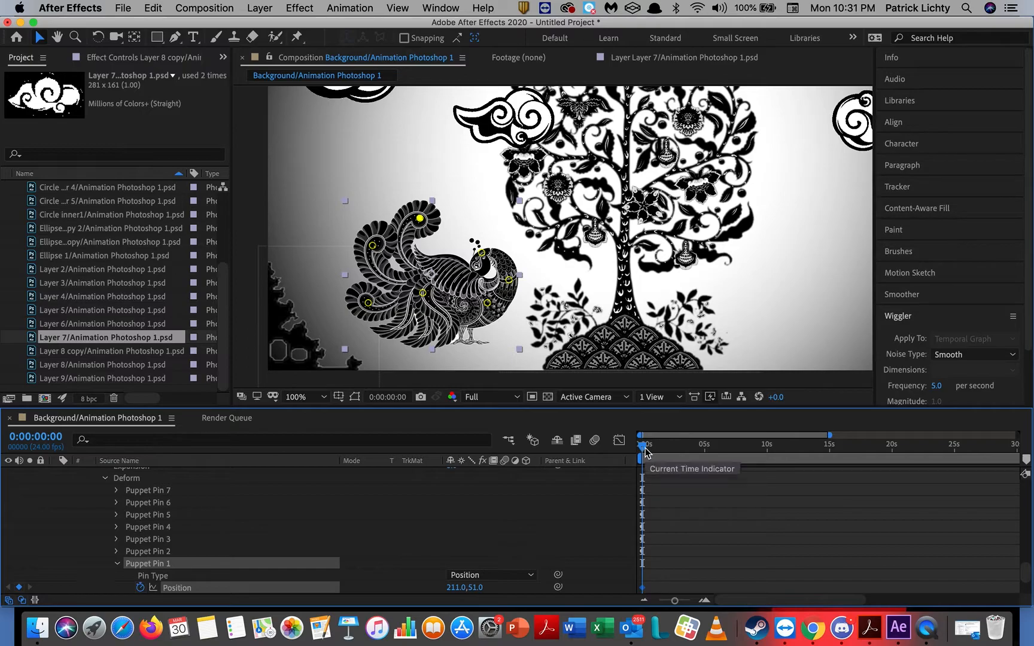
# At 0:00:02:00, move the peacock's top tail pin to 279, 83, and shift the middle and lower tail pins upward.
pyautogui.moveTo(646, 453); pyautogui.dragTo(672, 452)
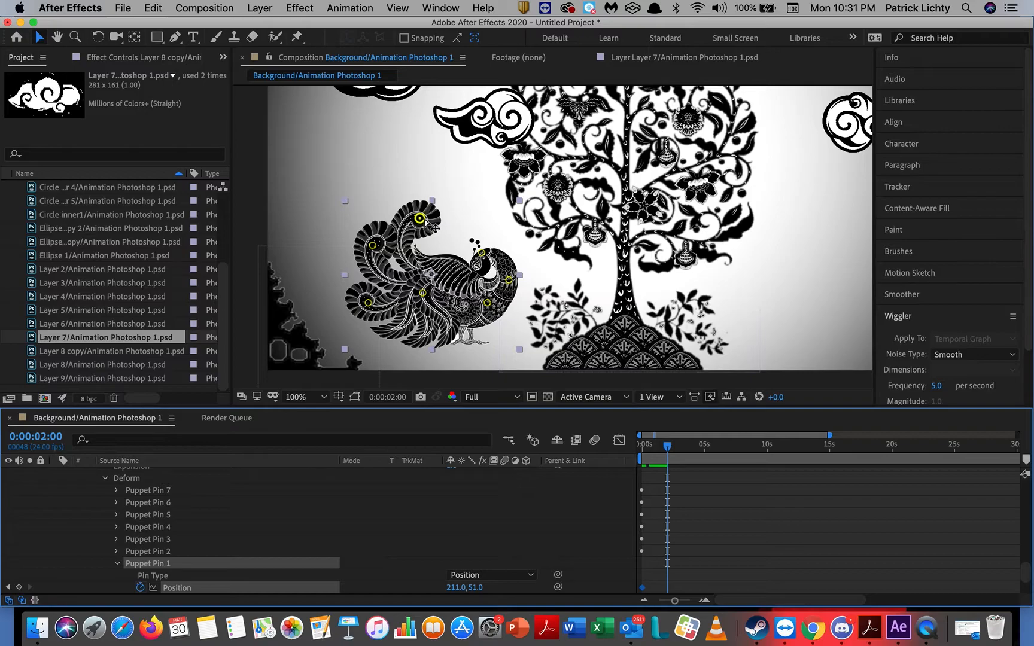
pyautogui.moveTo(425, 224); pyautogui.dragTo(448, 235)
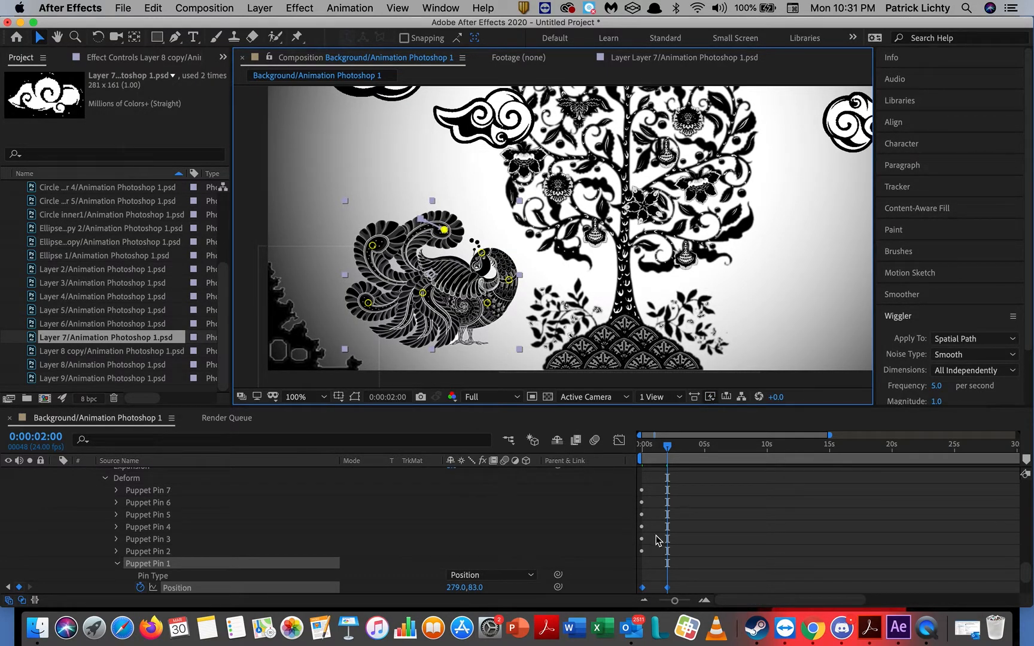
pyautogui.click(373, 245)
pyautogui.moveTo(372, 246)
pyautogui.mouseDown()
pyautogui.moveTo(380, 266)
pyautogui.moveTo(376, 235)
pyautogui.mouseUp()
pyautogui.moveTo(369, 307); pyautogui.dragTo(359, 279)
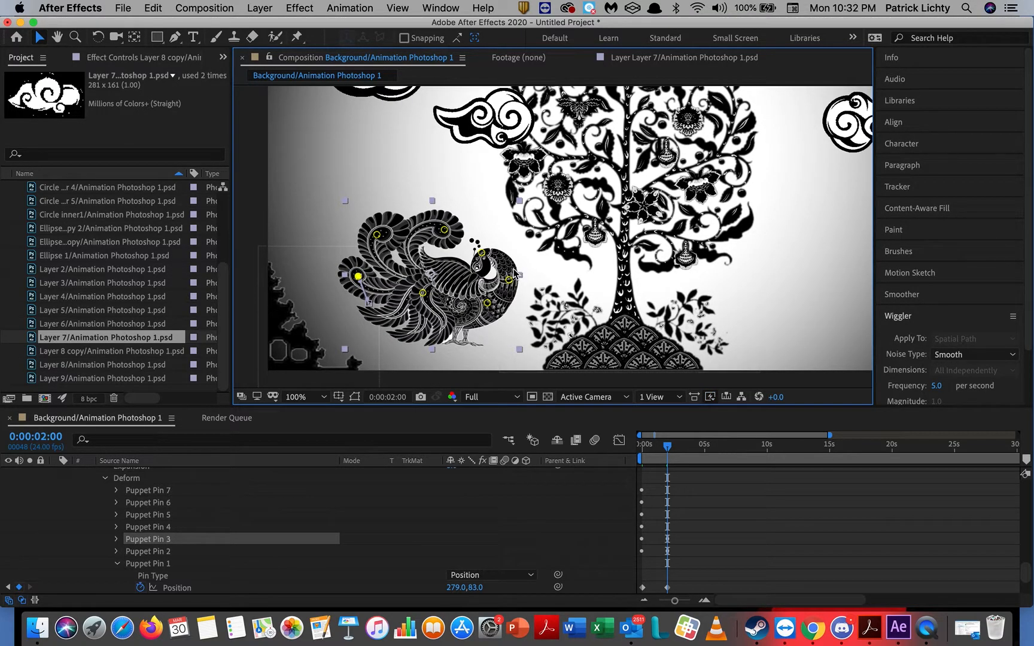
# At 0:00:02:00, shift the peacock's head pin to the right and nudge its two chest pins slightly right and down.
pyautogui.click(485, 254)
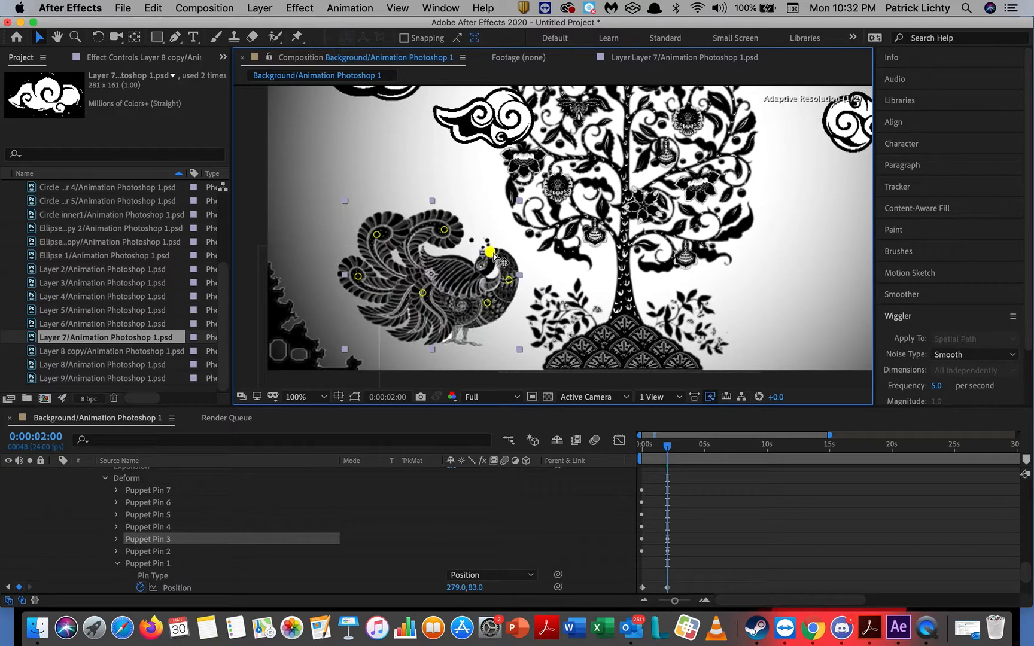
pyautogui.moveTo(489, 254); pyautogui.dragTo(499, 313)
pyautogui.click(510, 279)
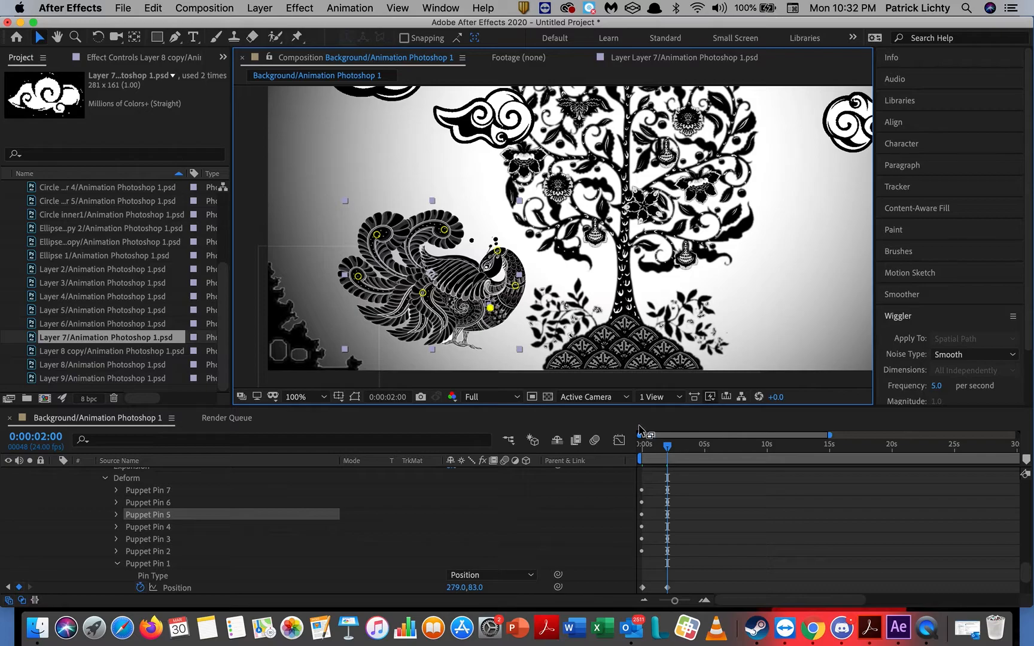
# Return to 0:00:00:00 and add another puppet pin on the peacock's feet.
pyautogui.moveTo(669, 449); pyautogui.dragTo(641, 446)
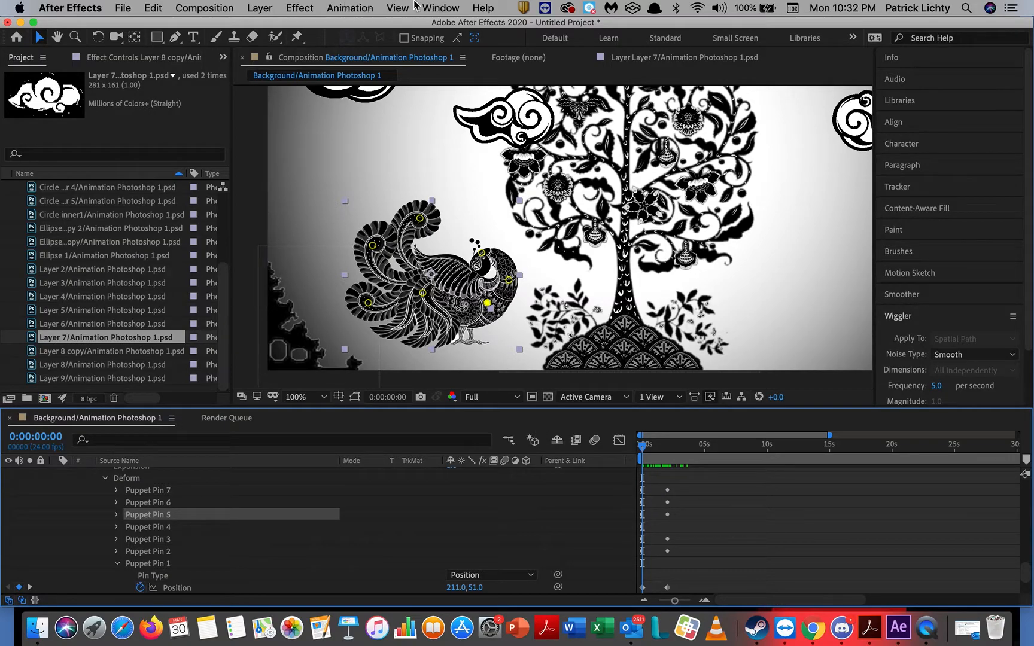
pyautogui.click(297, 37)
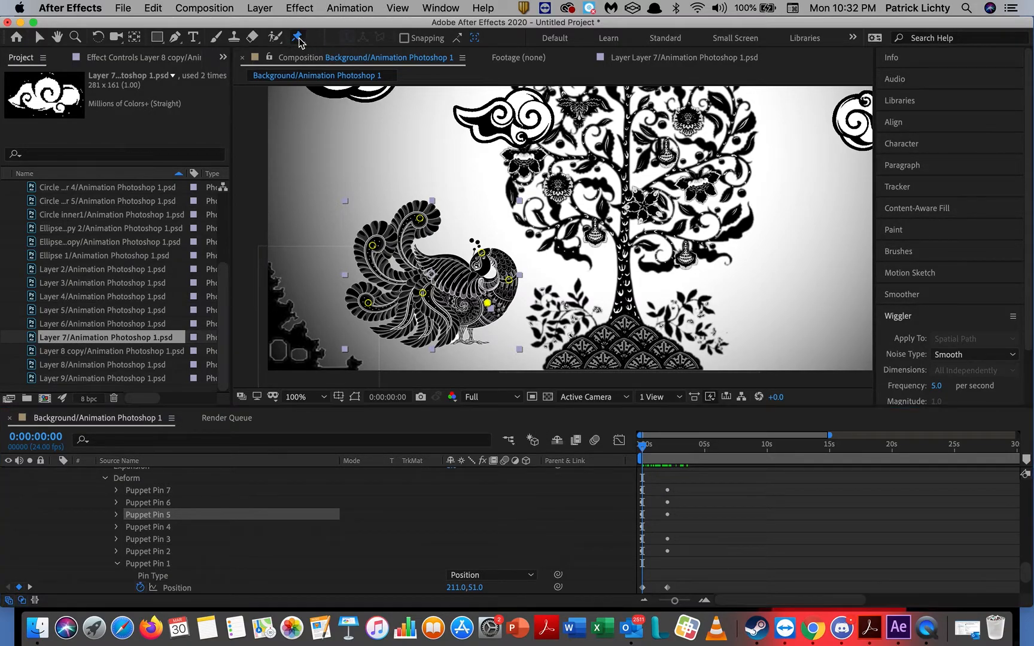
pyautogui.click(470, 341)
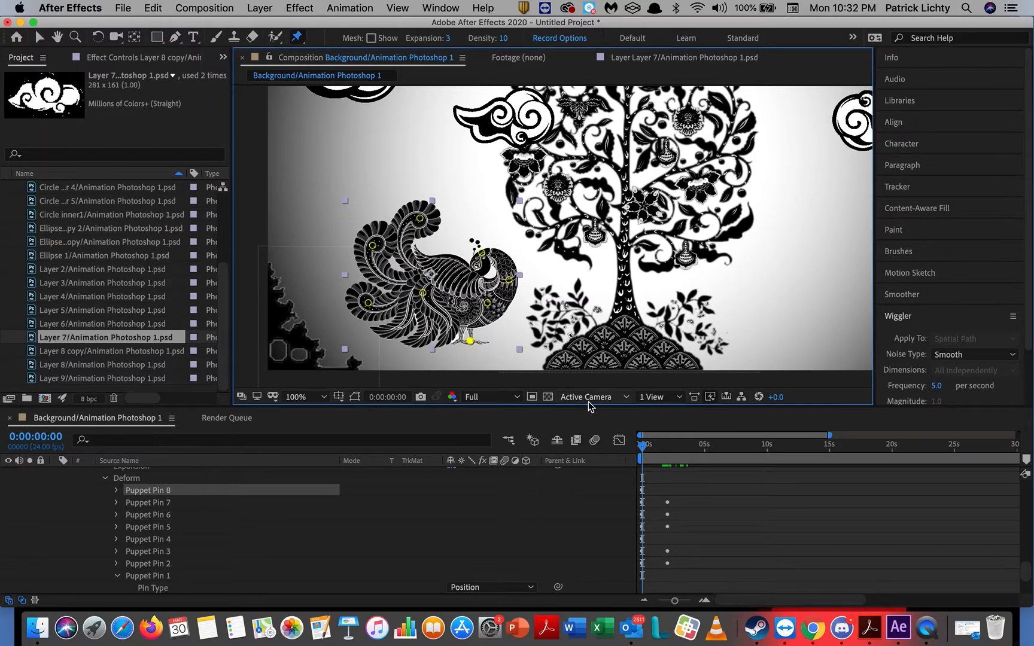
# Scrub between 0:00:00:00 and 0:00:02:13 to review the peacock's motion, and check Puppet Pin 4 in the timeline.
pyautogui.moveTo(644, 449); pyautogui.dragTo(676, 453)
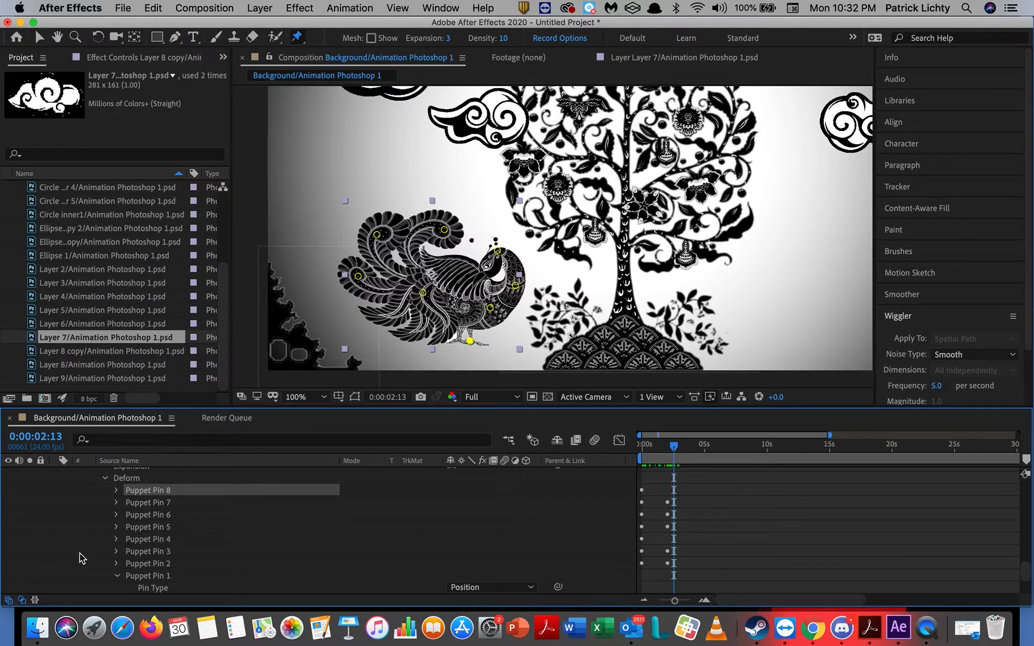
pyautogui.click(161, 542)
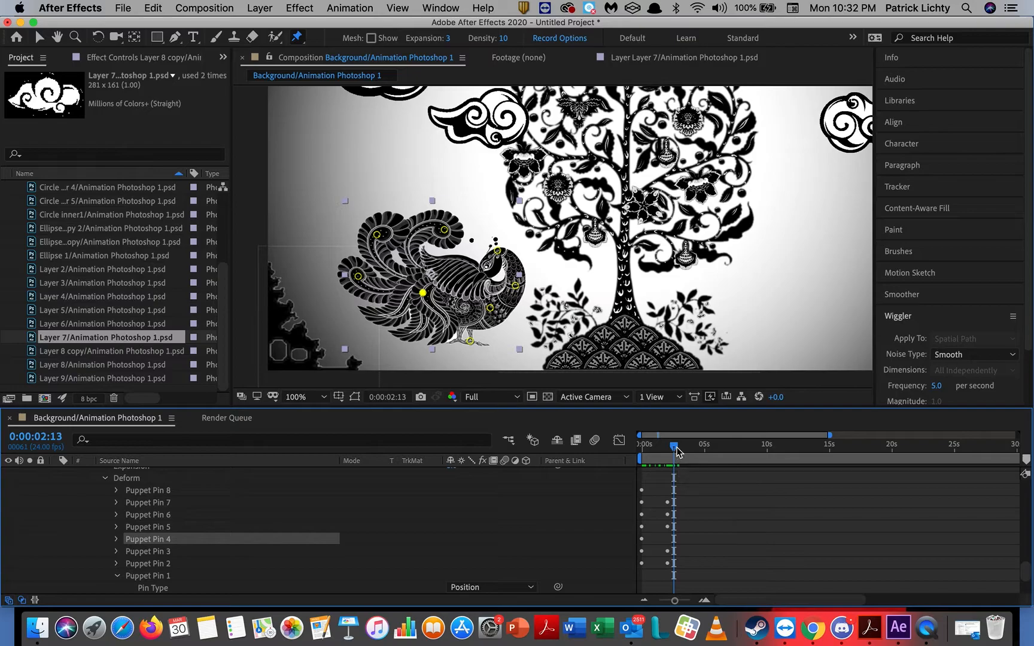
pyautogui.moveTo(675, 453); pyautogui.dragTo(644, 453)
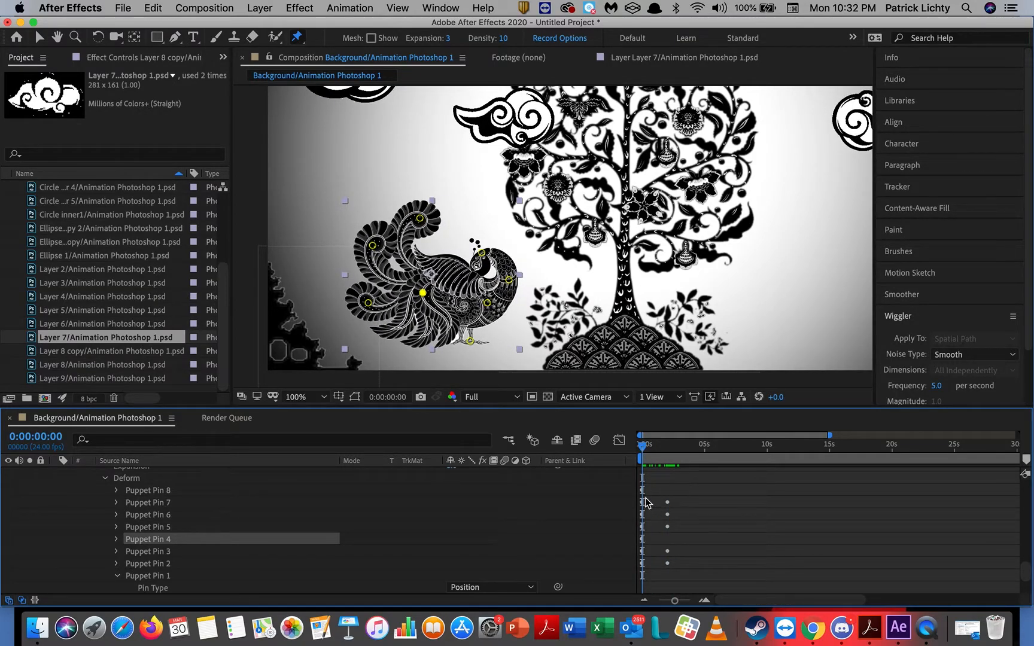
pyautogui.click(659, 483)
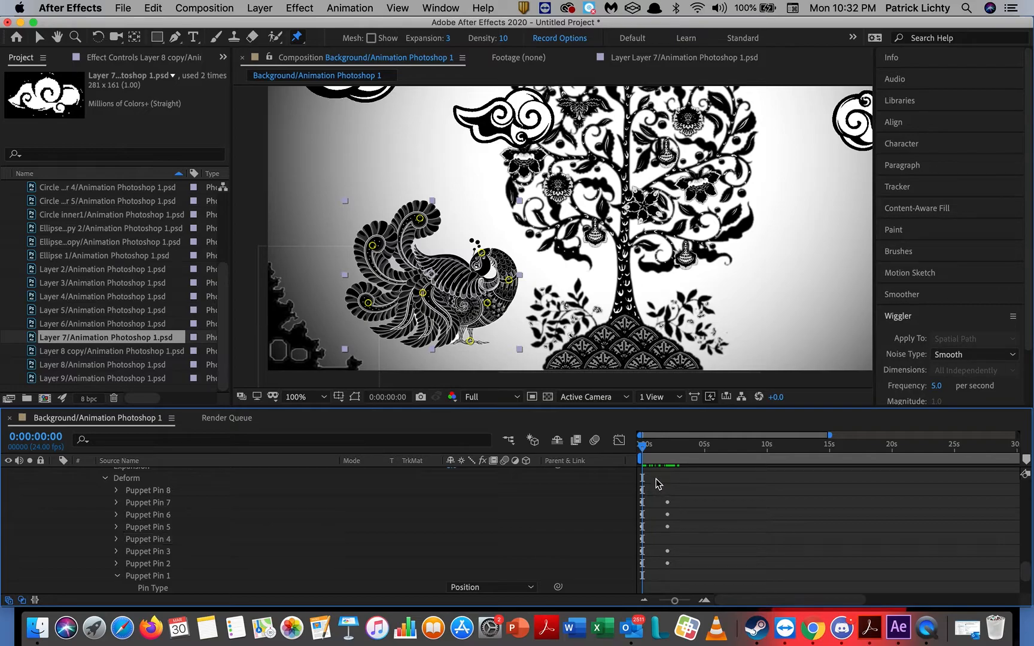
pyautogui.press('super+shift+h')
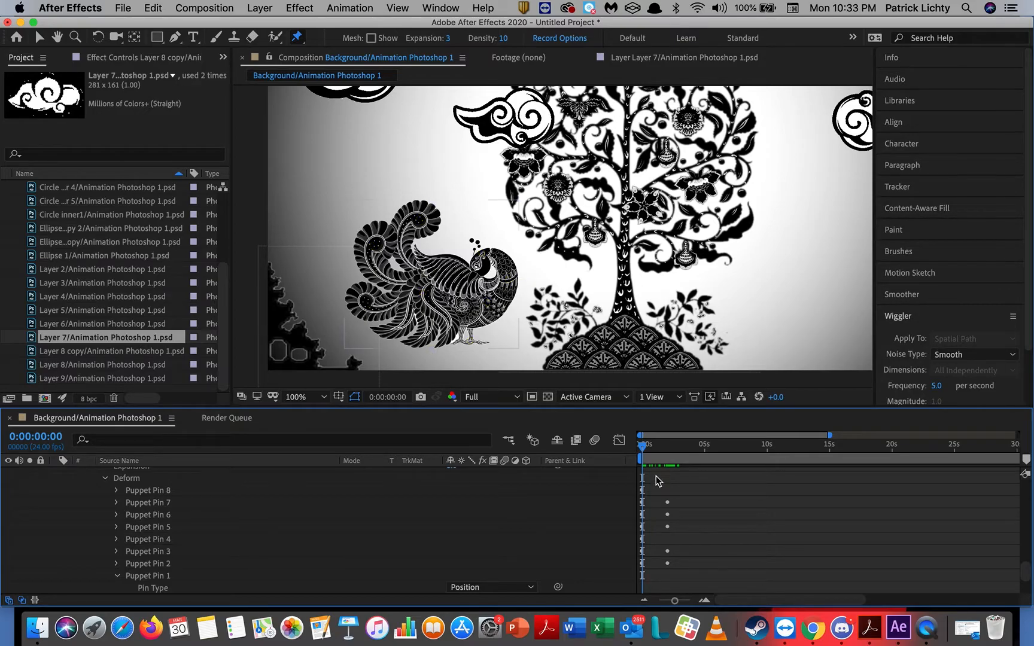
# Zoom in the timeline's time scale and expand Puppet Pins 8, 7 and 6 to show their Position keyframes.
pyautogui.moveTo(656, 475); pyautogui.dragTo(619, 585)
pyautogui.moveTo(675, 603); pyautogui.dragTo(682, 601)
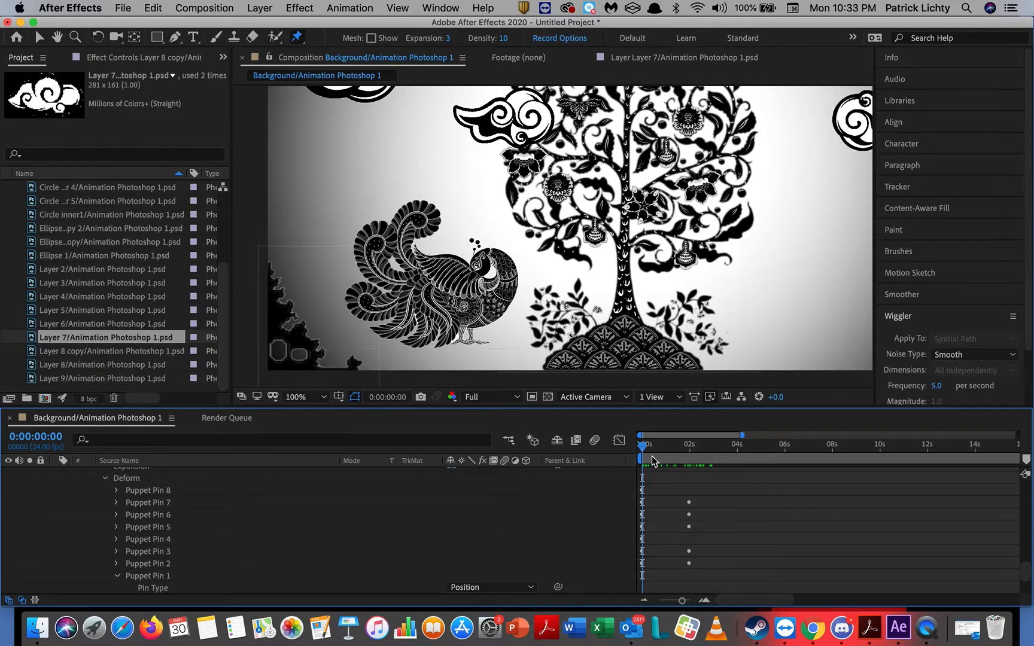
pyautogui.moveTo(647, 453); pyautogui.dragTo(627, 581)
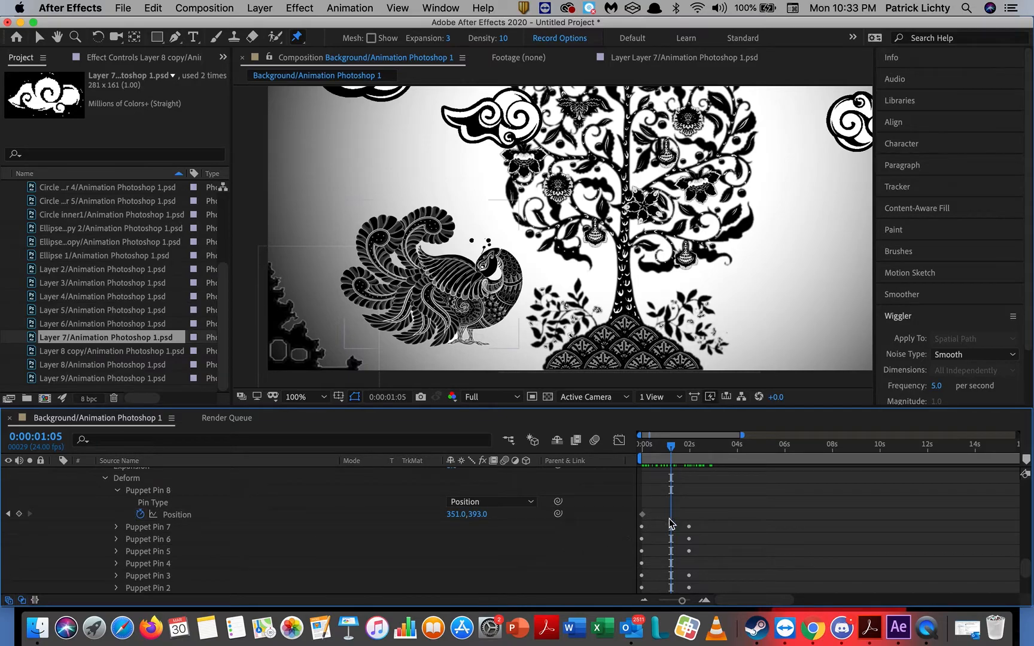
pyautogui.click(179, 516)
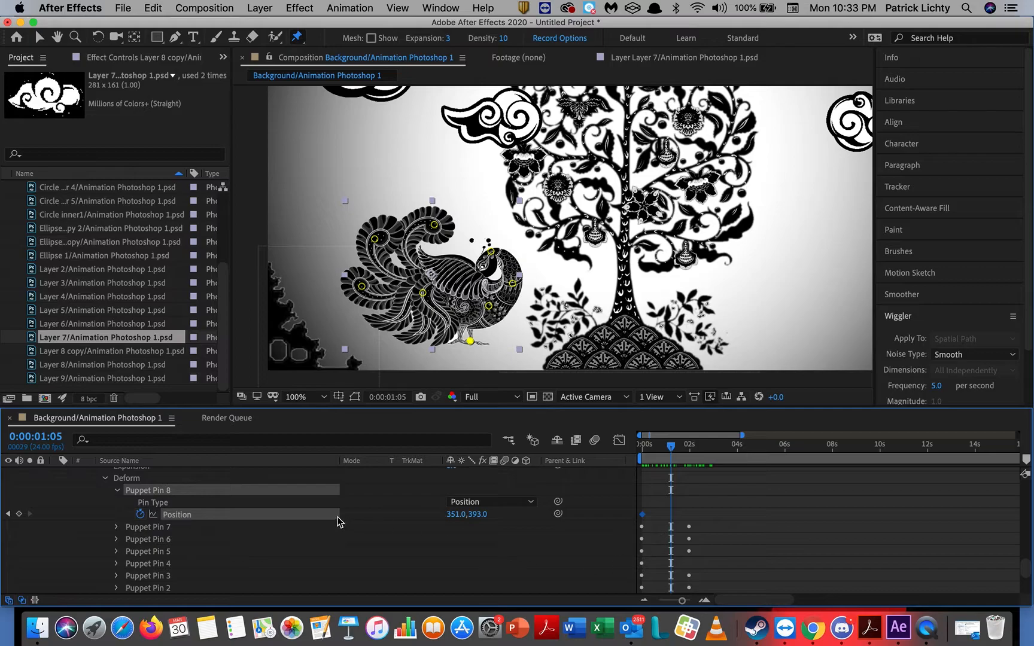
pyautogui.click(116, 527)
pyautogui.click(118, 564)
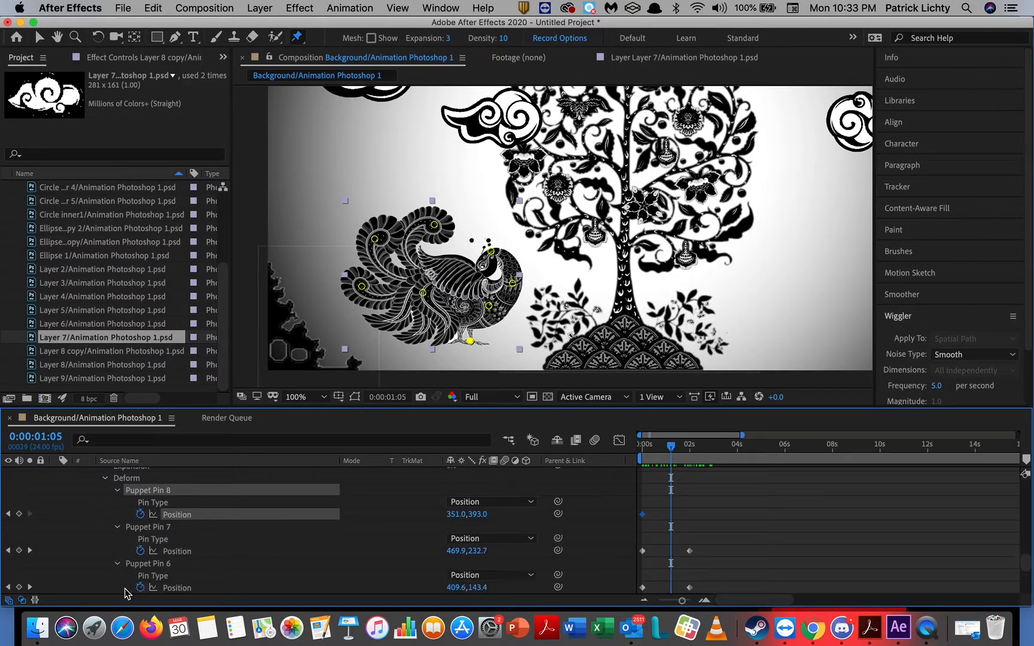
pyautogui.scroll(-2, 129, 568)
pyautogui.scroll(-3, 128, 567)
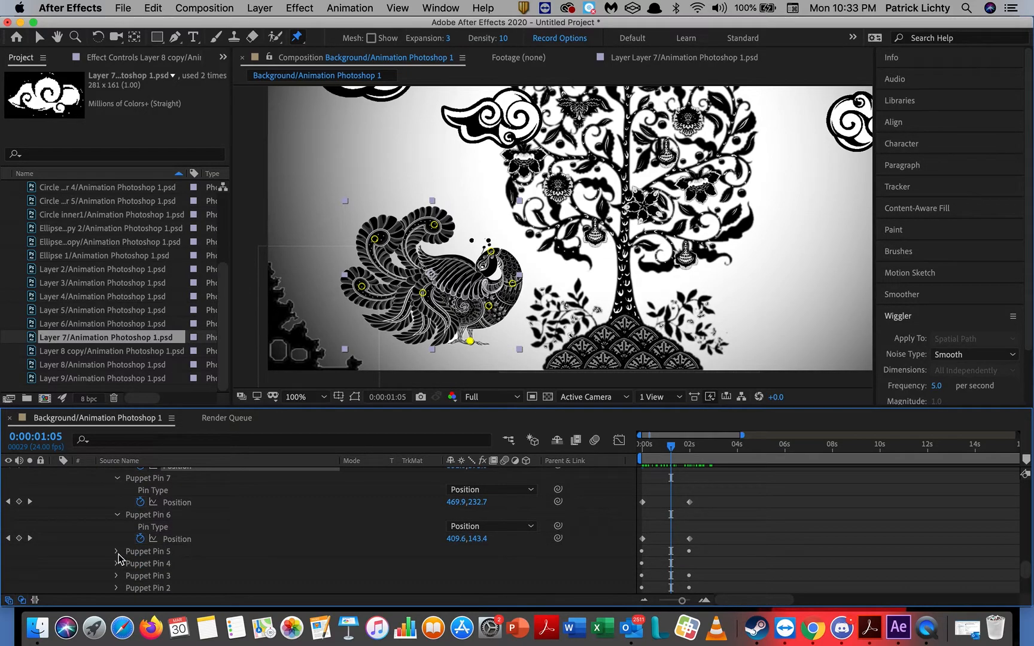
# Expand Puppet Pins 5 through 1 in the timeline to show their Position keyframes.
pyautogui.click(117, 552)
pyautogui.scroll(-2, 115, 588)
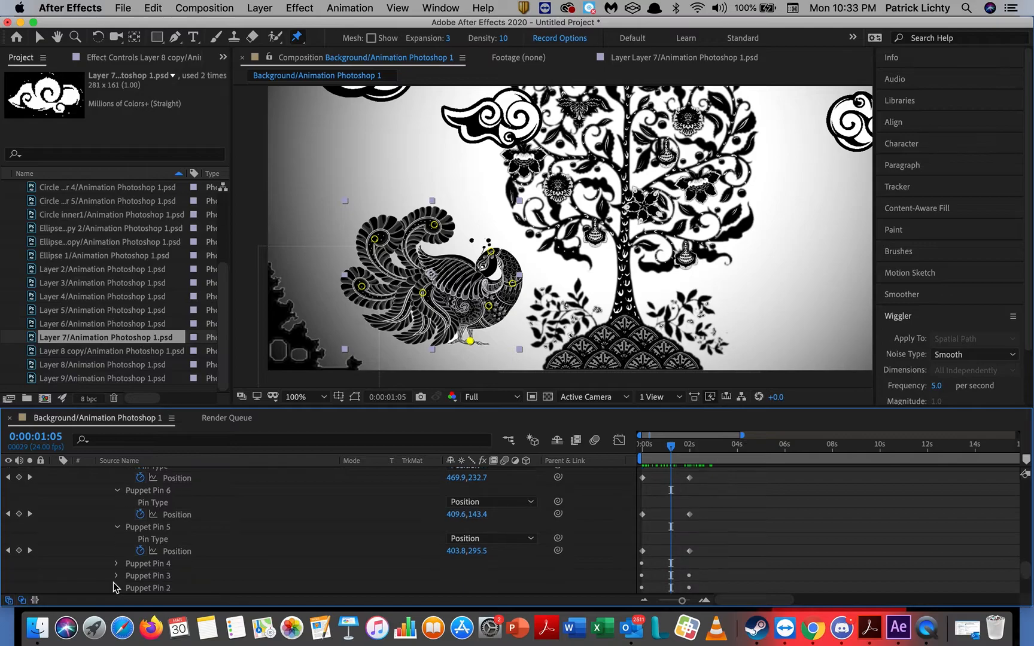
pyautogui.click(118, 563)
pyautogui.scroll(-3, 119, 578)
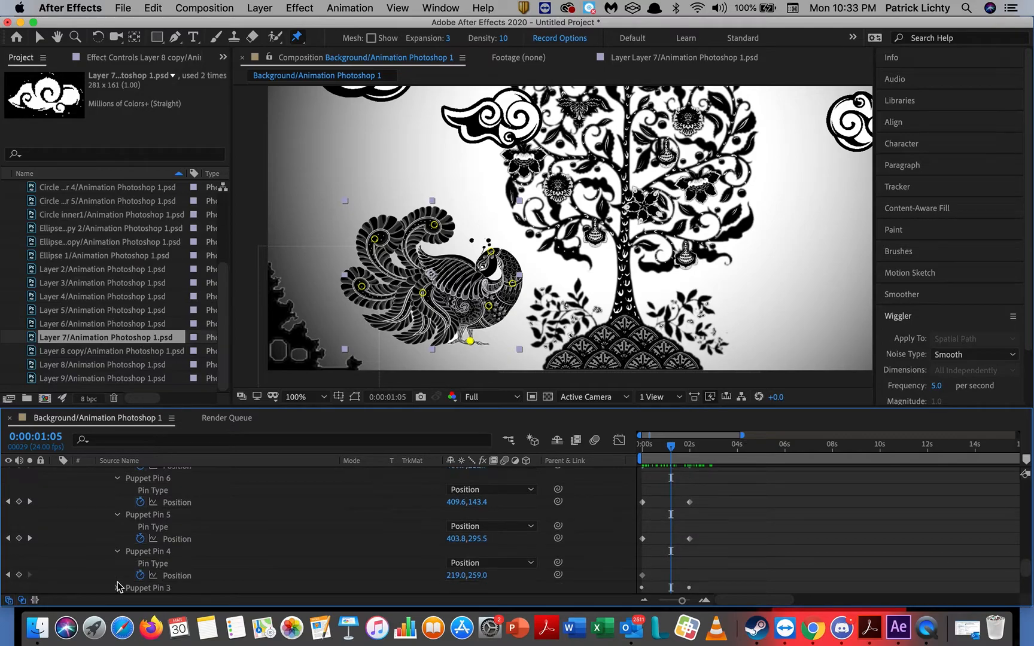
pyautogui.click(117, 563)
pyautogui.scroll(-3, 120, 580)
pyautogui.click(117, 575)
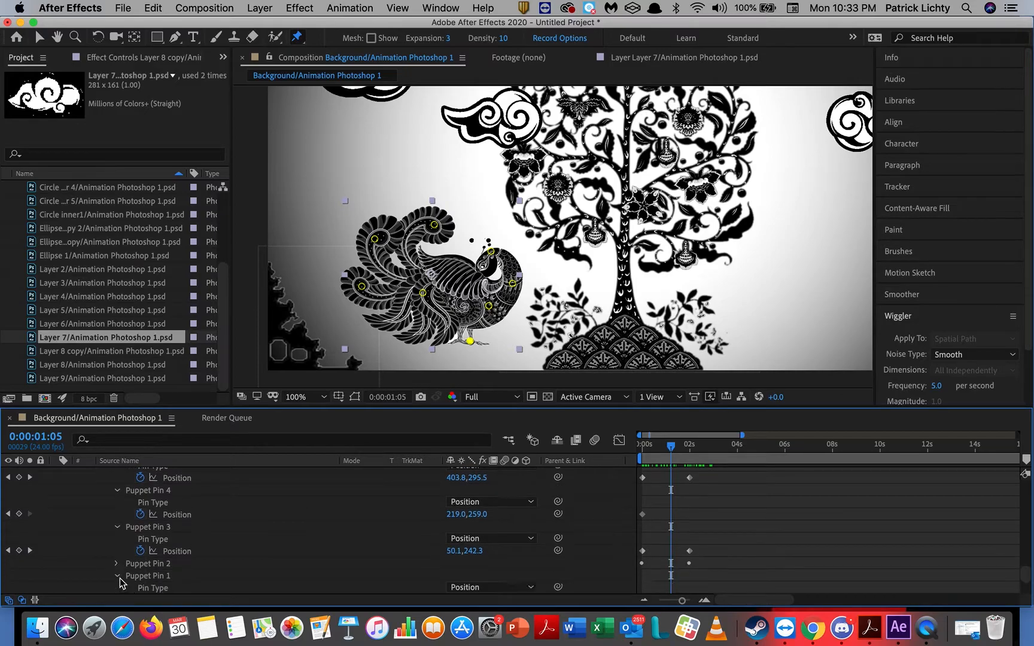
pyautogui.click(118, 577)
pyautogui.click(117, 564)
pyautogui.scroll(-3, 157, 578)
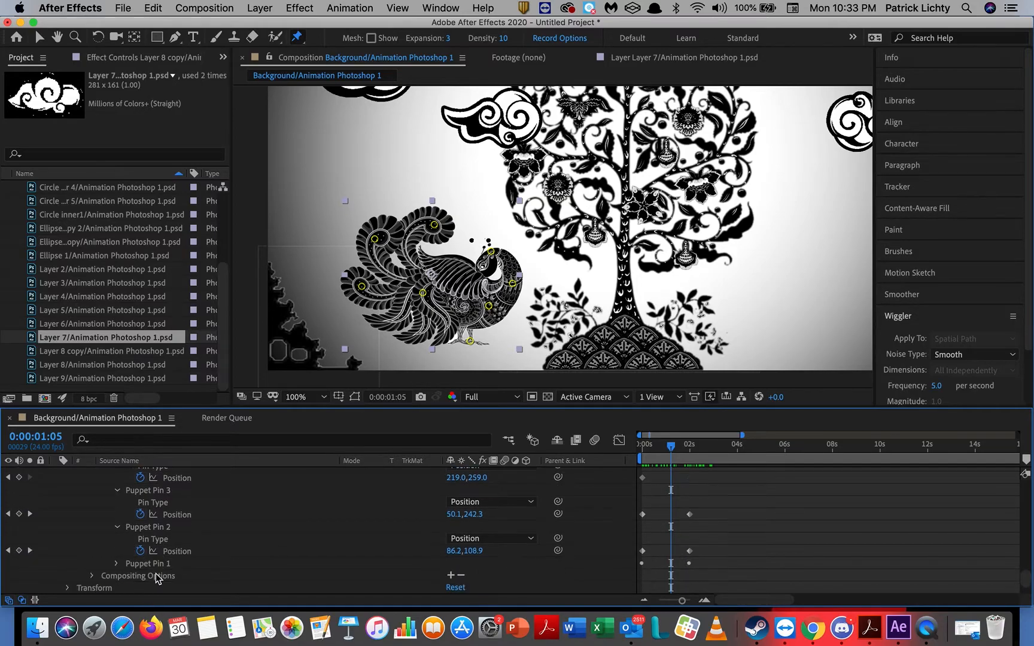
pyautogui.click(116, 565)
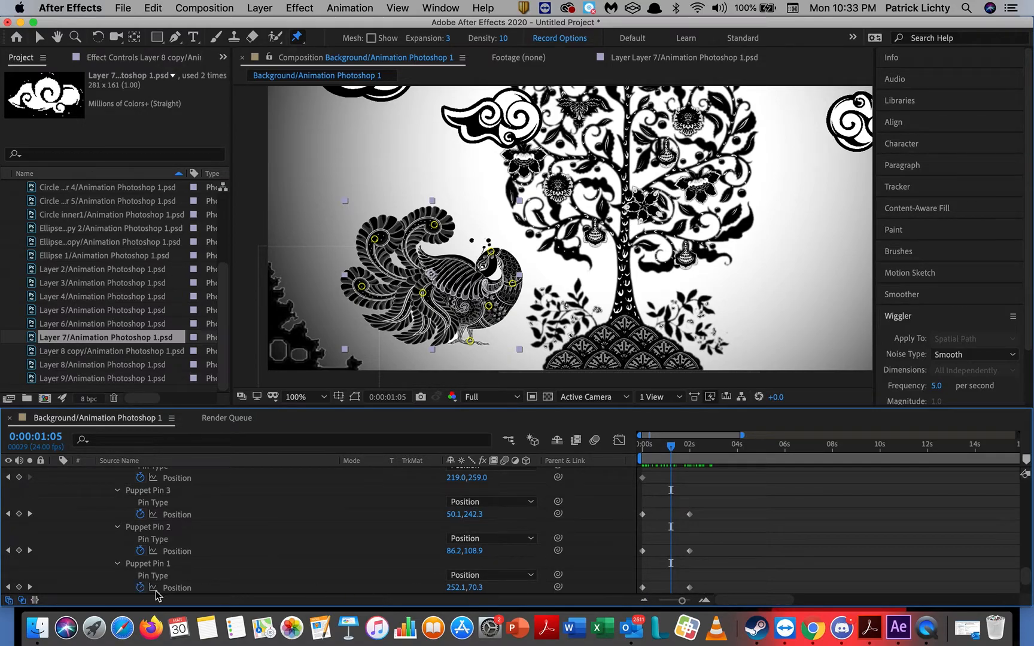
# Try to select the Position keyframes at 0:00:00:00 together, working upward from Puppet Pin 1 to Puppet Pin 7.
pyautogui.click(179, 588)
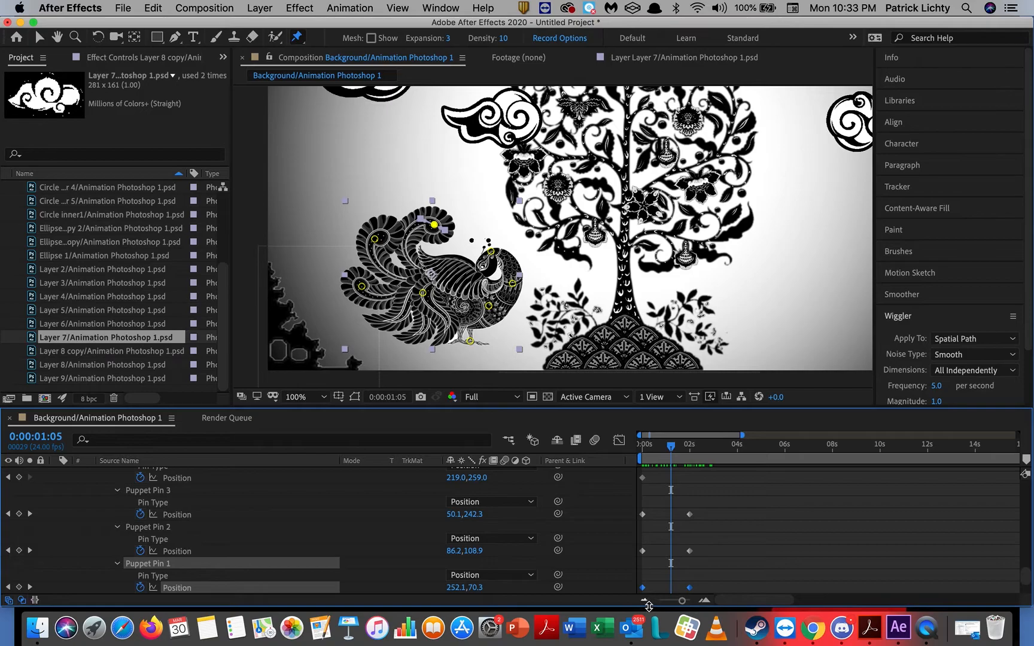
pyautogui.keyDown('shift'); pyautogui.click(643, 551); pyautogui.keyUp('shift')
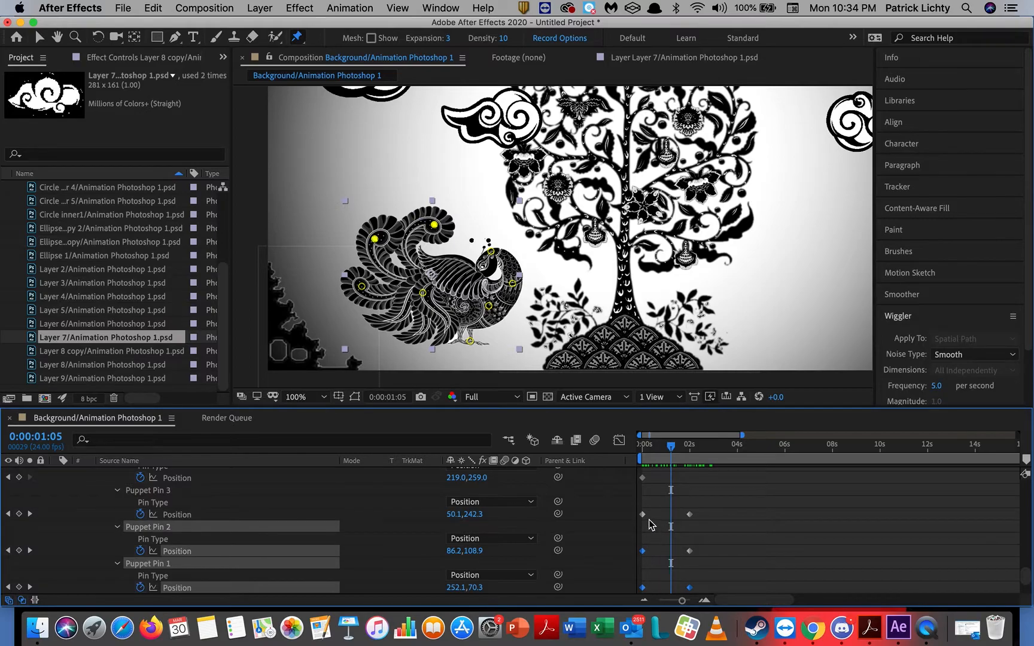
pyautogui.keyDown('shift'); pyautogui.click(644, 515); pyautogui.keyUp('shift')
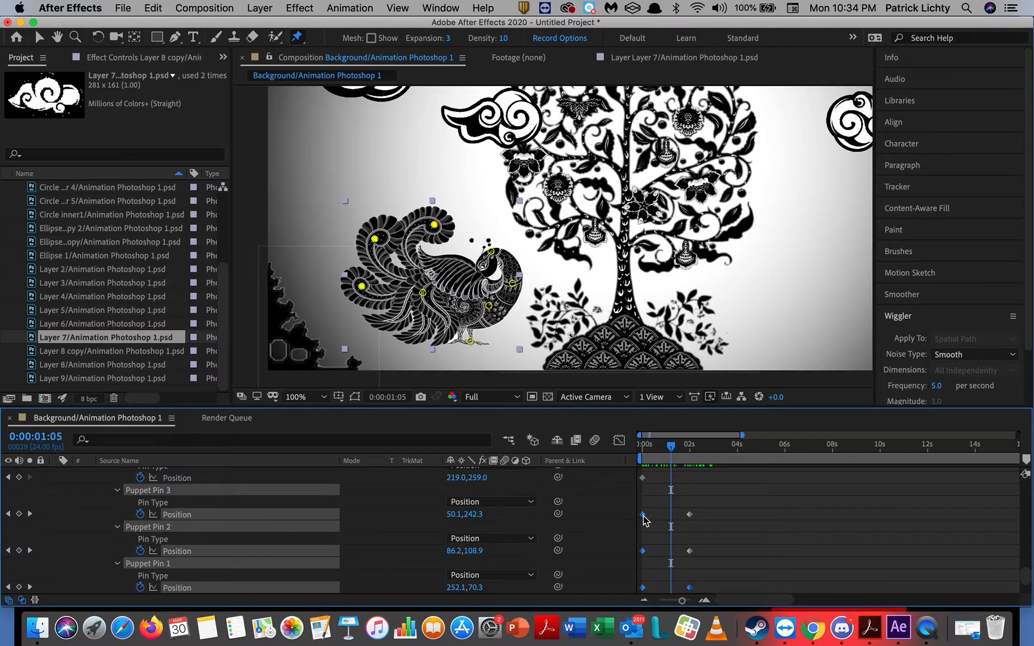
pyautogui.scroll(-2, 646, 513)
pyautogui.scroll(4, 647, 513)
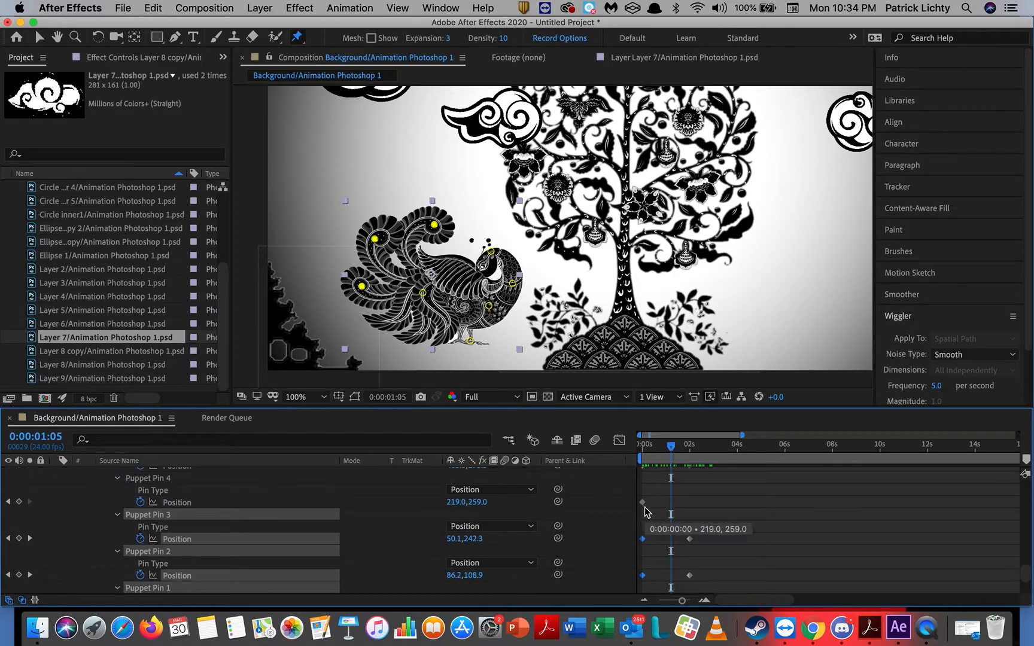
pyautogui.keyDown('shift'); pyautogui.click(643, 504); pyautogui.keyUp('shift')
pyautogui.scroll(-1, 645, 512)
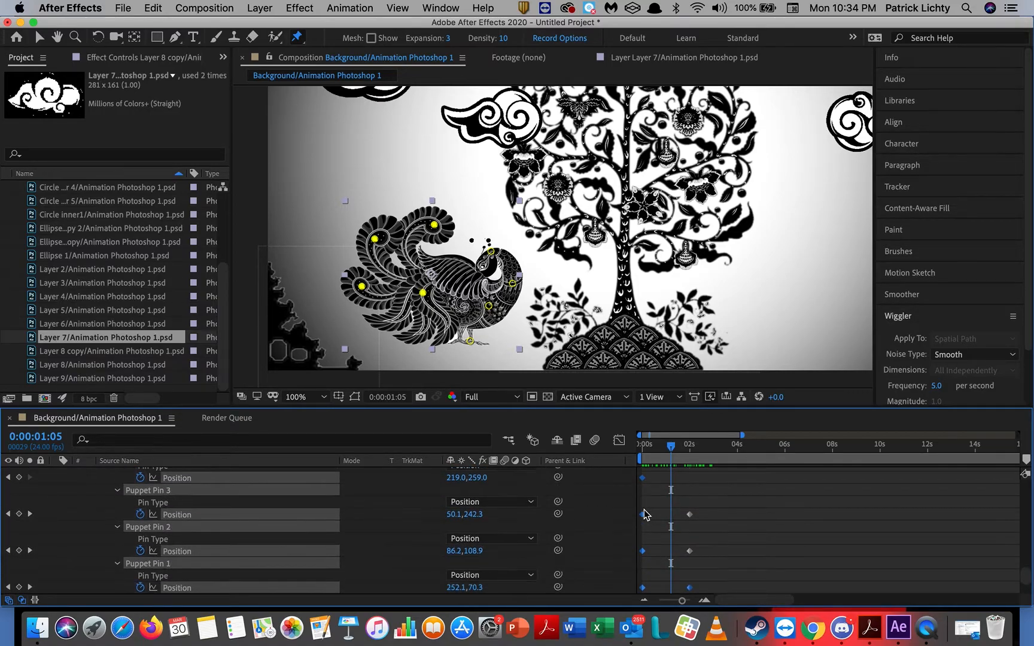
pyautogui.scroll(2, 645, 512)
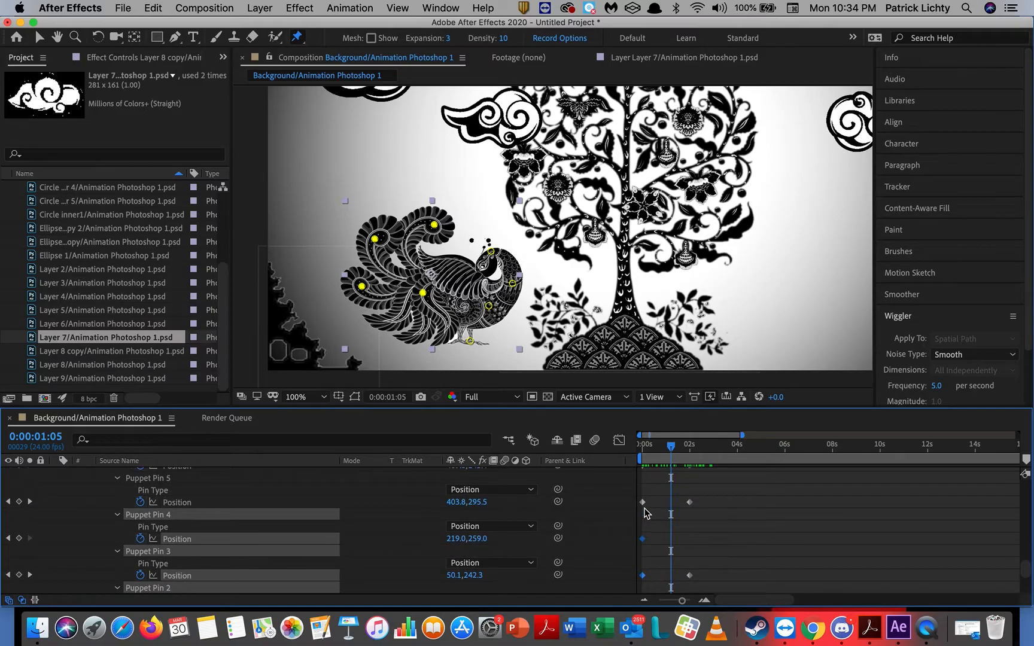
pyautogui.keyDown('shift'); pyautogui.click(643, 502); pyautogui.keyUp('shift')
pyautogui.scroll(-2, 645, 510)
pyautogui.scroll(2, 646, 509)
pyautogui.scroll(3, 644, 512)
pyautogui.keyDown('shift'); pyautogui.click(644, 503); pyautogui.keyUp('shift')
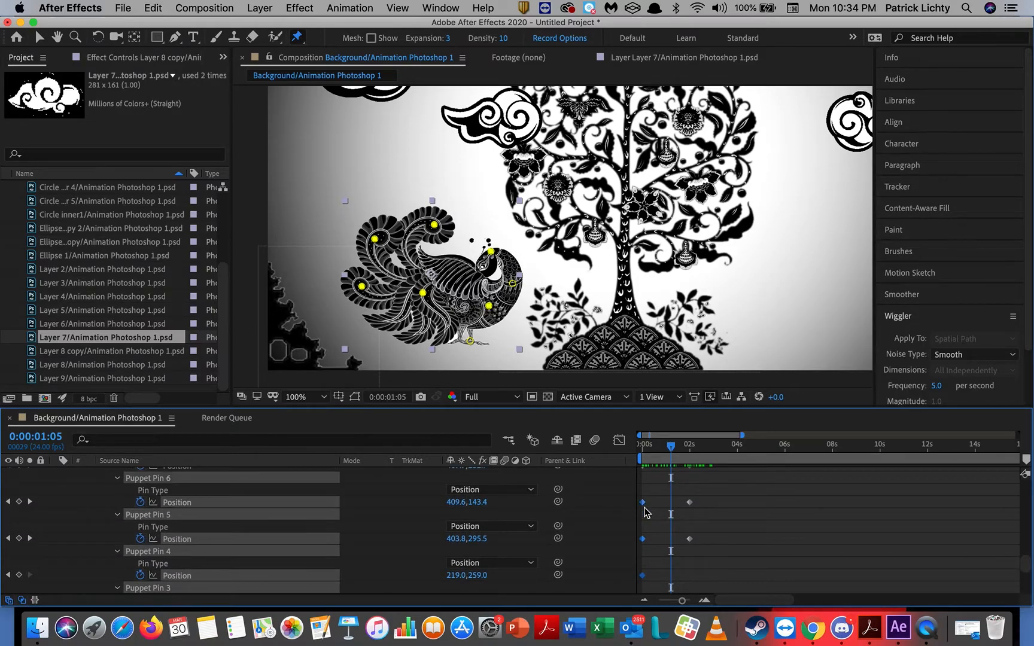
pyautogui.scroll(3, 644, 508)
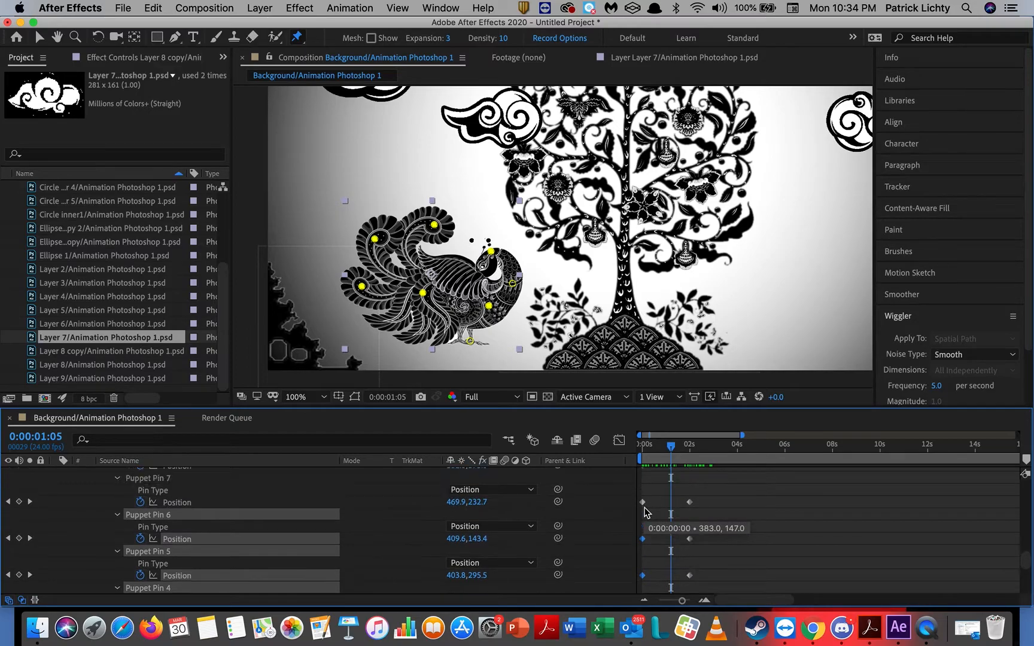
pyautogui.keyDown('shift'); pyautogui.click(643, 503); pyautogui.keyUp('shift')
pyautogui.scroll(3, 645, 512)
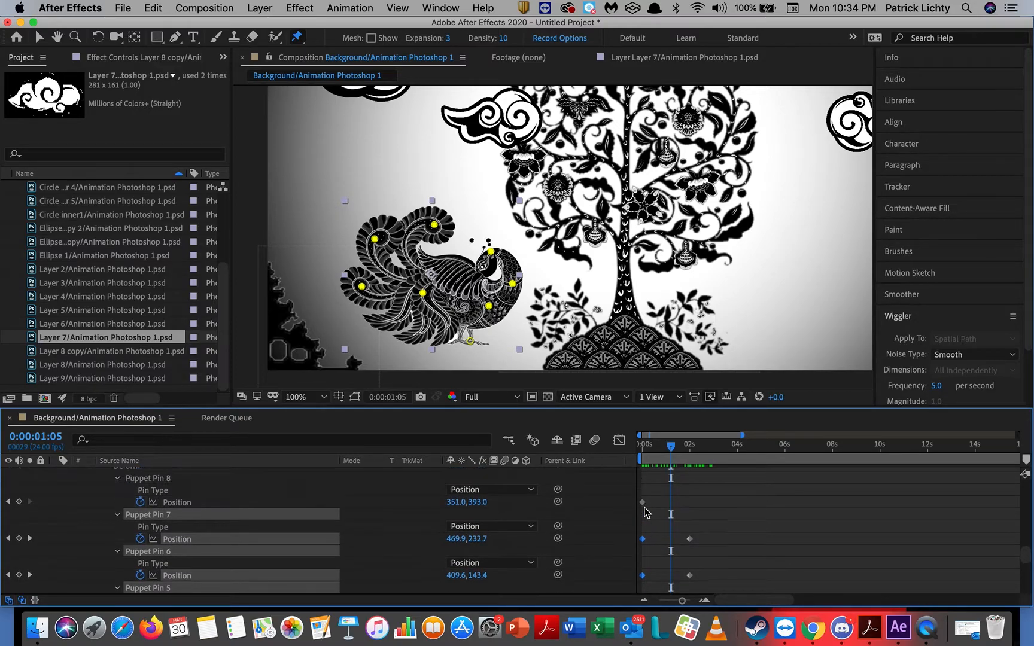
# Copy the Position keyframes of Puppet Pins 8 through 1 at 0:00:00:00 and paste them at 0:00:04:01.
pyautogui.keyDown('shift'); pyautogui.click(643, 502); pyautogui.keyUp('shift')
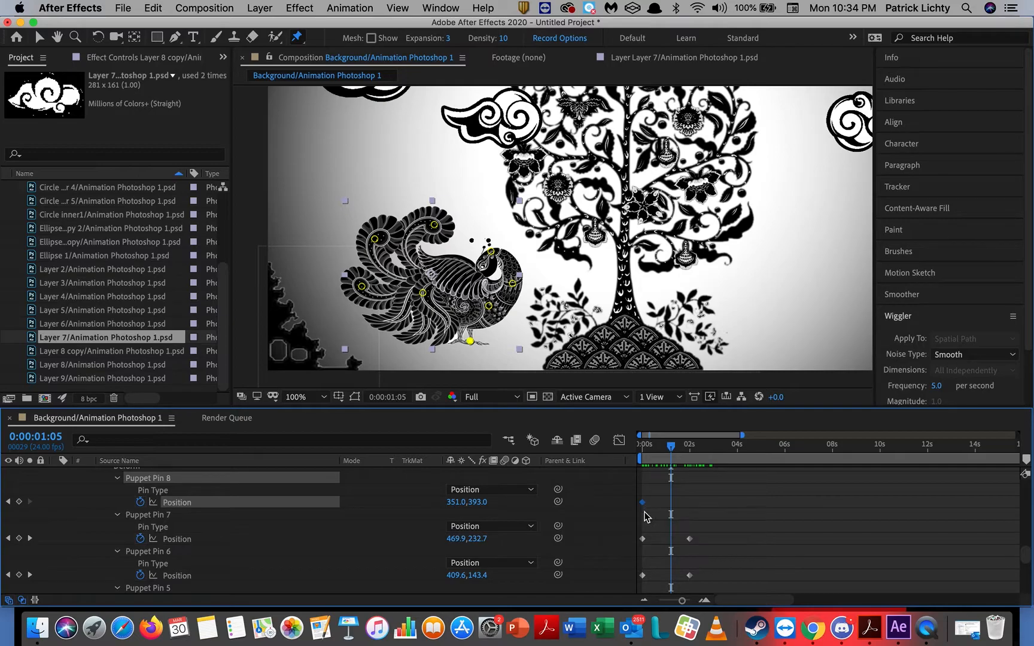
pyautogui.keyDown('shift'); pyautogui.click(644, 539); pyautogui.keyUp('shift')
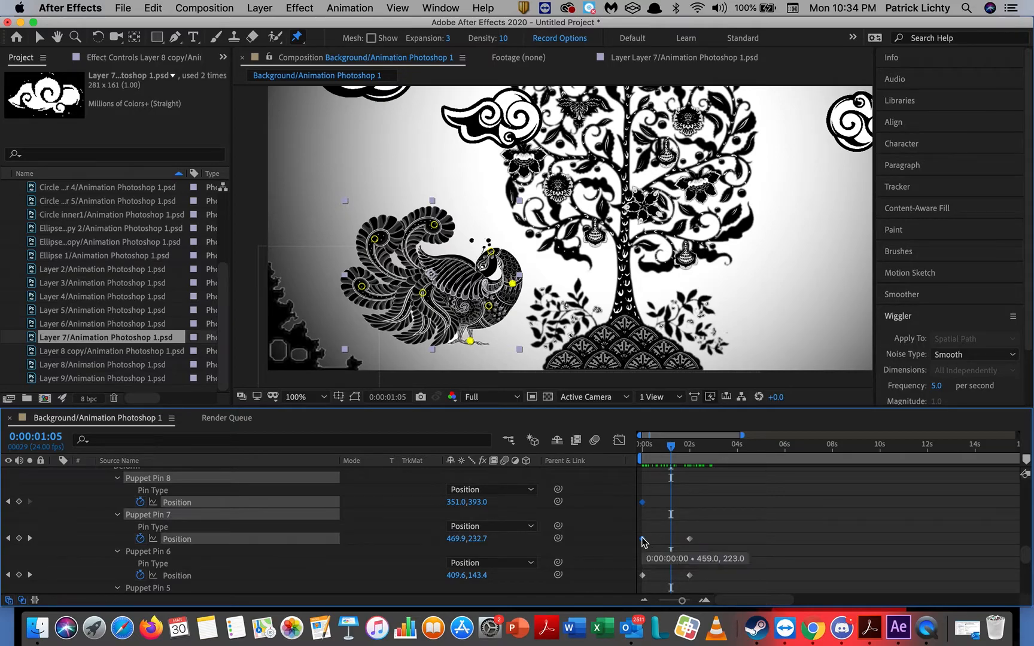
pyautogui.scroll(-3, 643, 545)
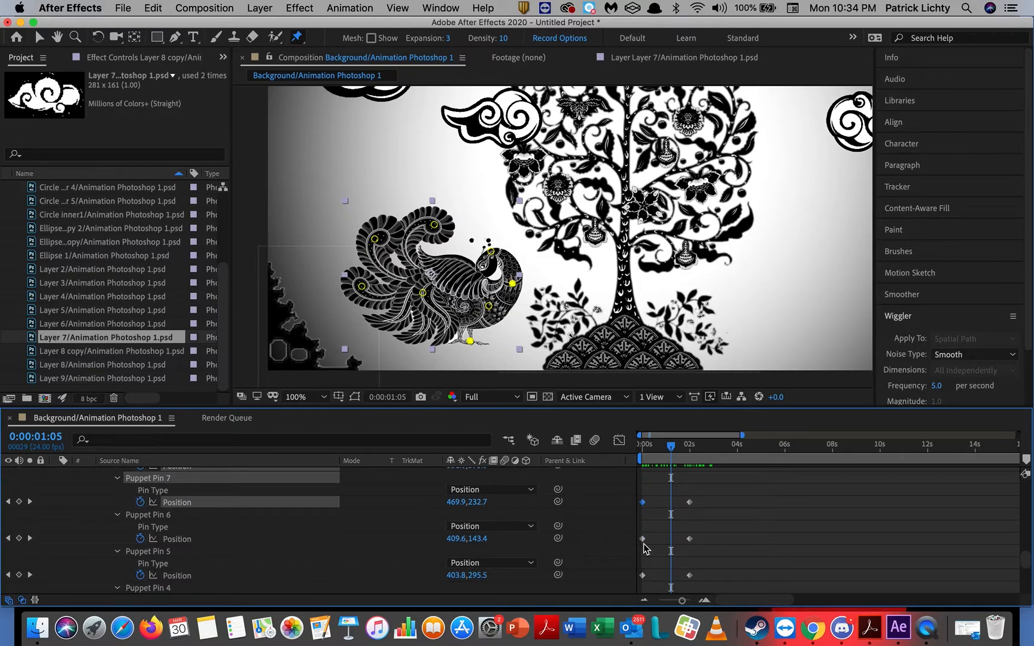
pyautogui.keyDown('shift'); pyautogui.click(643, 539); pyautogui.keyUp('shift')
pyautogui.scroll(-3, 645, 542)
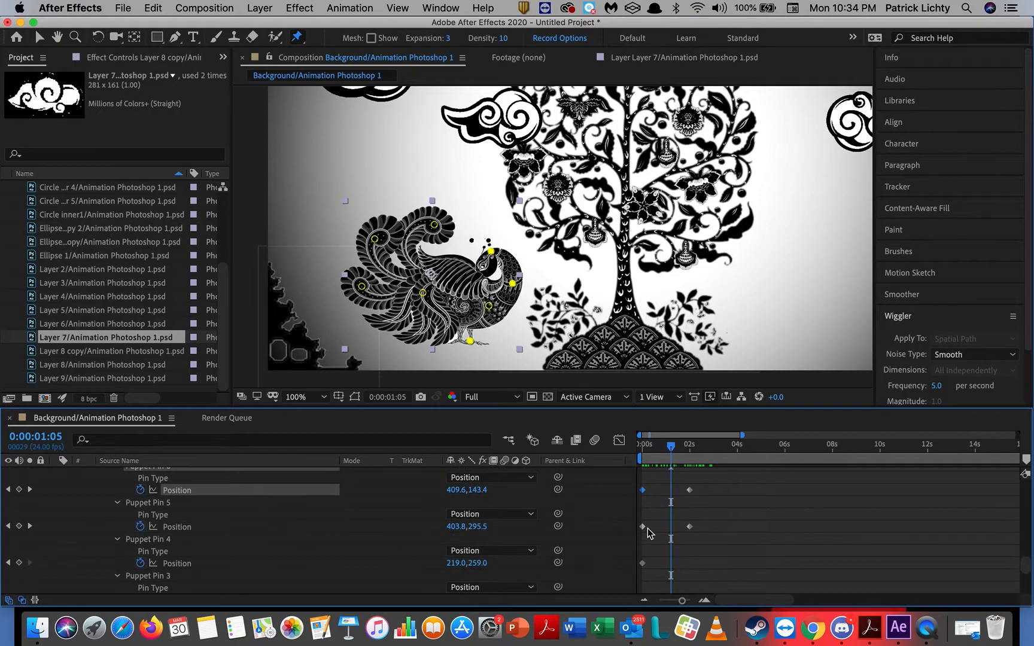
pyautogui.keyDown('shift'); pyautogui.click(643, 527); pyautogui.keyUp('shift')
pyautogui.scroll(-3, 645, 531)
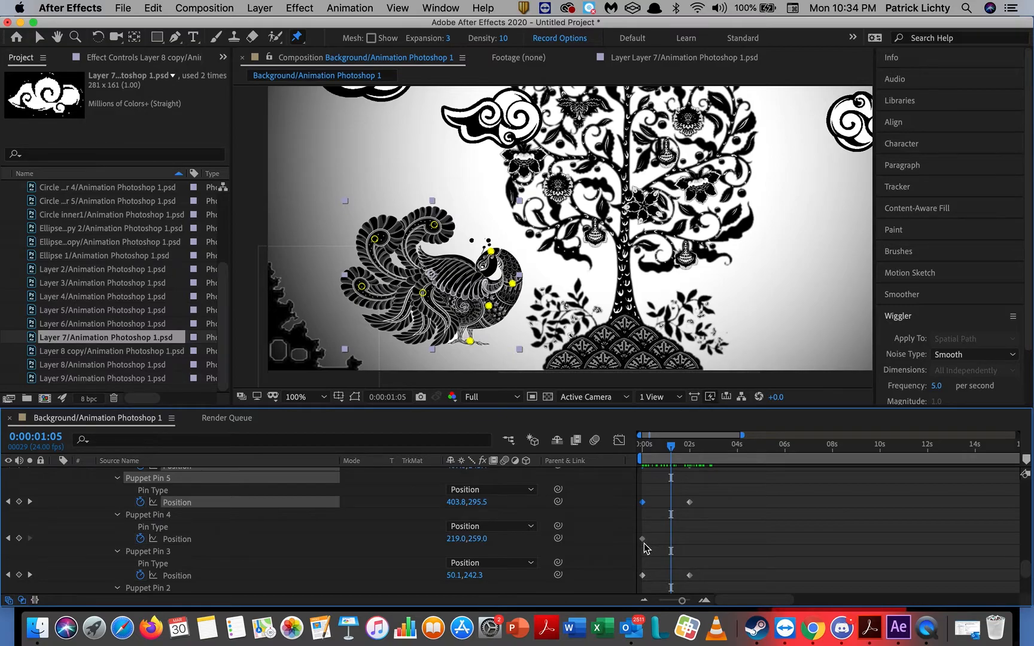
pyautogui.keyDown('shift'); pyautogui.click(642, 538); pyautogui.keyUp('shift')
pyautogui.scroll(-3, 646, 541)
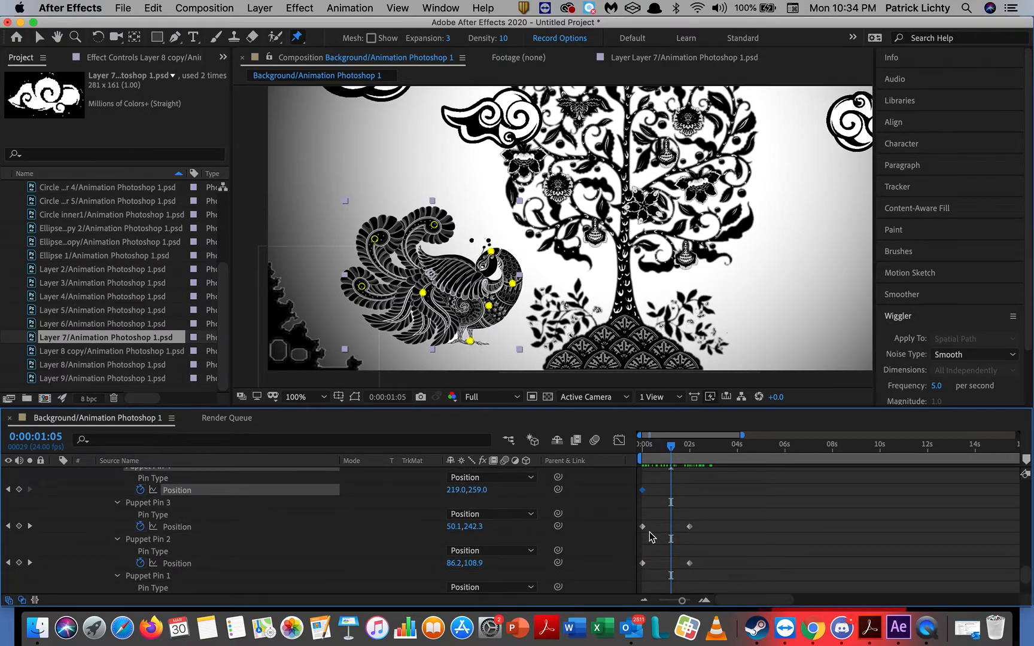
pyautogui.keyDown('shift'); pyautogui.click(644, 527); pyautogui.keyUp('shift')
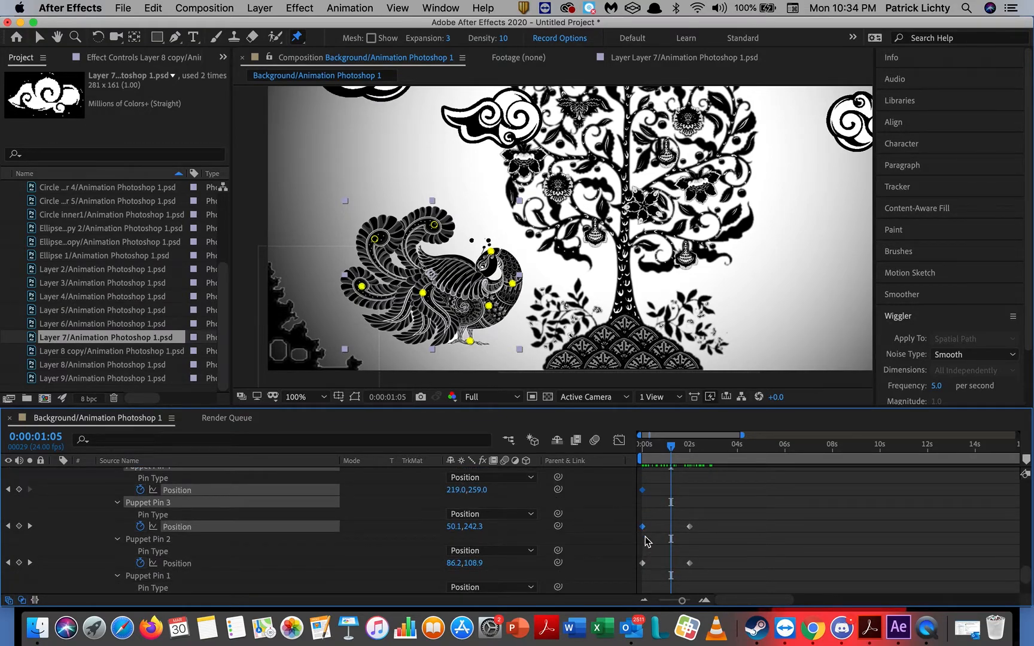
pyautogui.keyDown('shift'); pyautogui.click(642, 563); pyautogui.keyUp('shift')
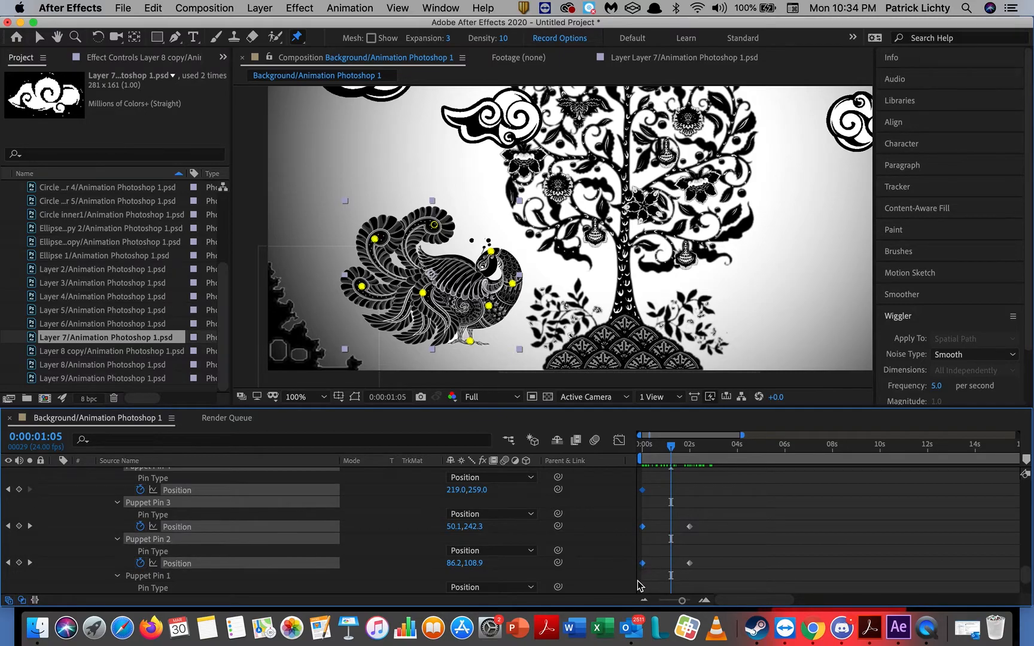
pyautogui.scroll(-2, 645, 583)
pyautogui.keyDown('shift'); pyautogui.click(644, 576); pyautogui.keyUp('shift')
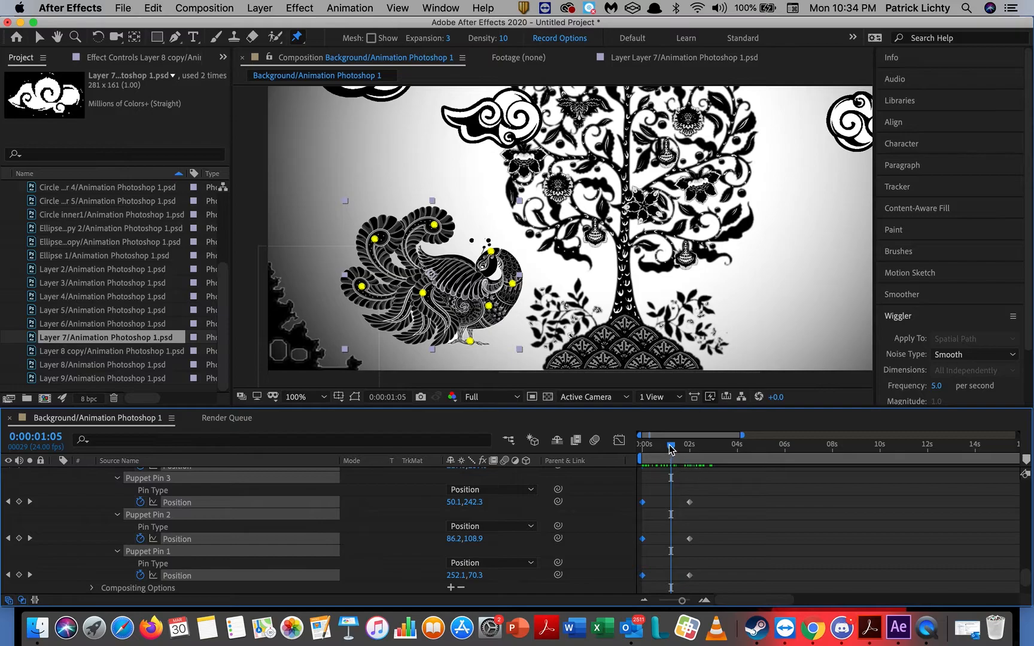
pyautogui.moveTo(670, 450); pyautogui.dragTo(738, 479)
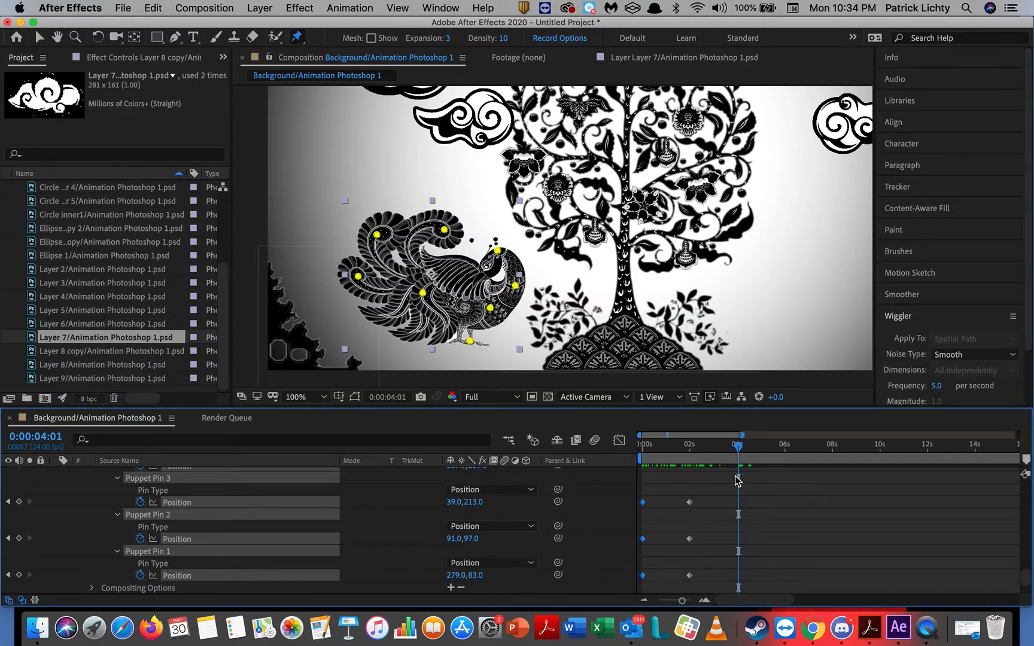
pyautogui.press('super+v')
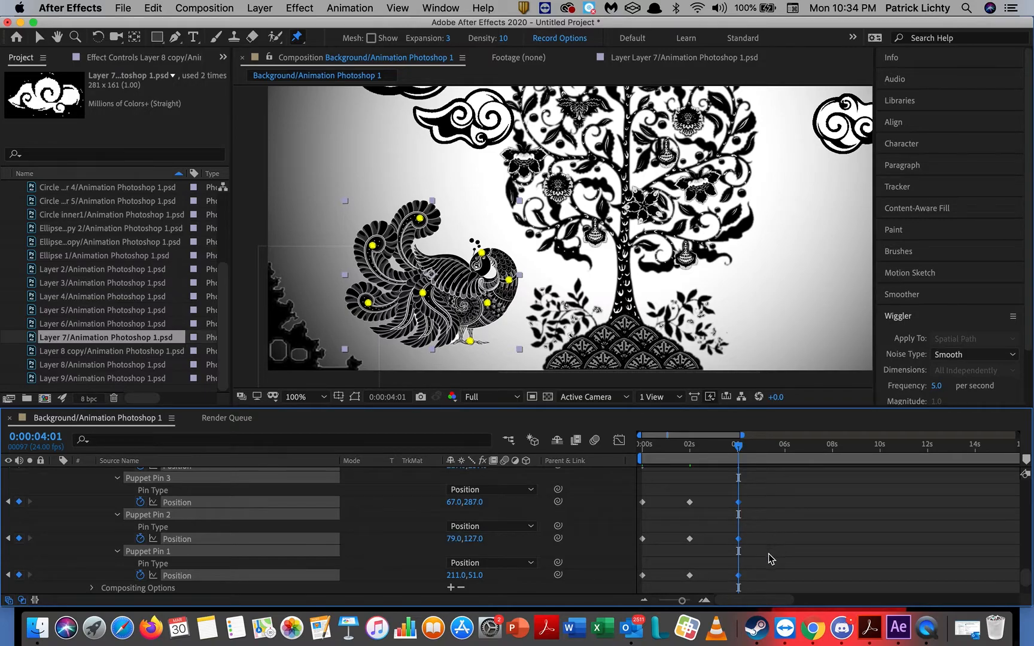
# Select the Position keyframes of Puppet Pins 1 through 7 at the two-second mark and at 0:00:04:01 together.
pyautogui.click(752, 589)
pyautogui.click(751, 589)
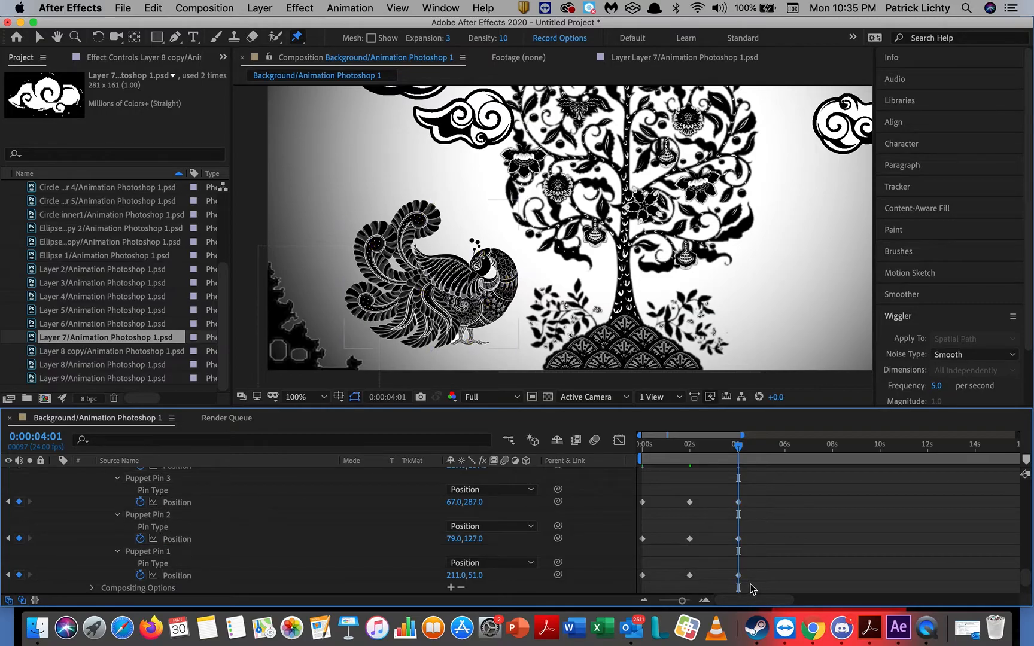
pyautogui.moveTo(752, 587); pyautogui.dragTo(677, 471)
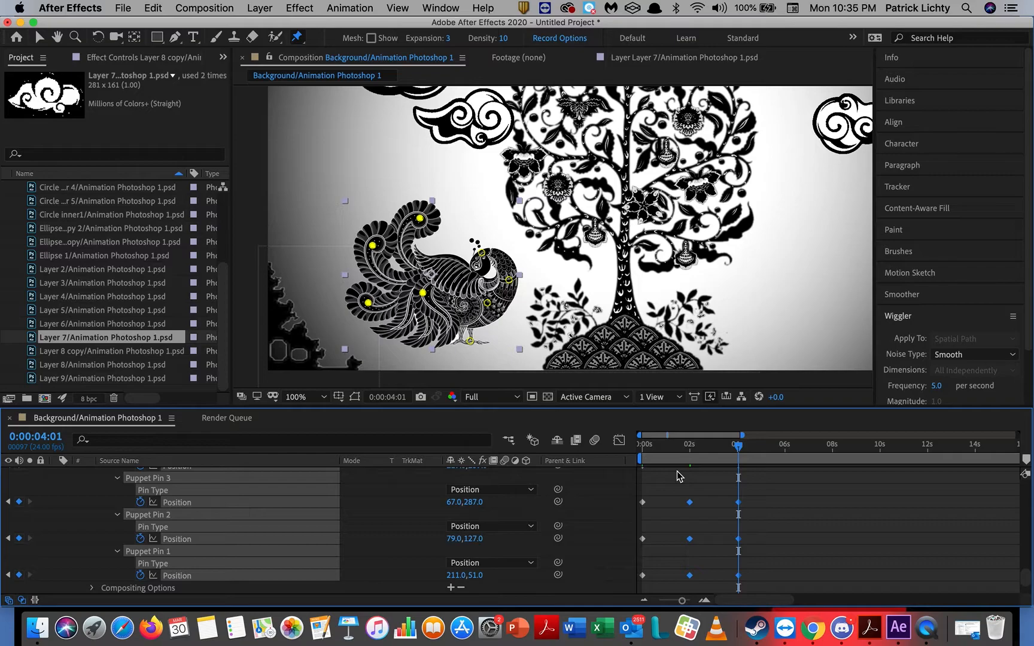
pyautogui.click(748, 584)
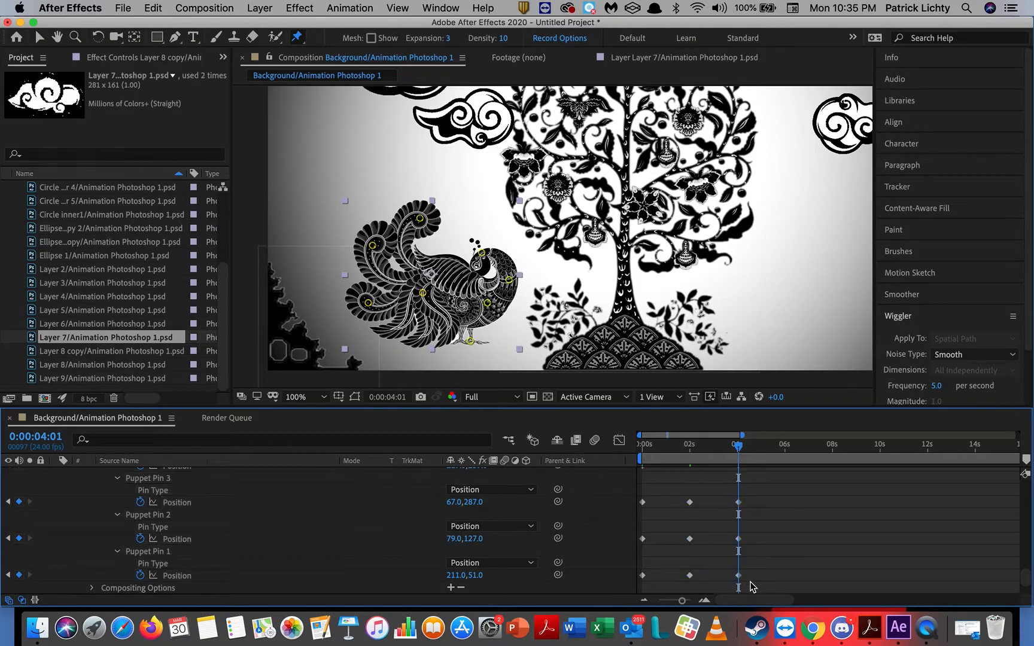
pyautogui.moveTo(748, 582); pyautogui.dragTo(682, 488)
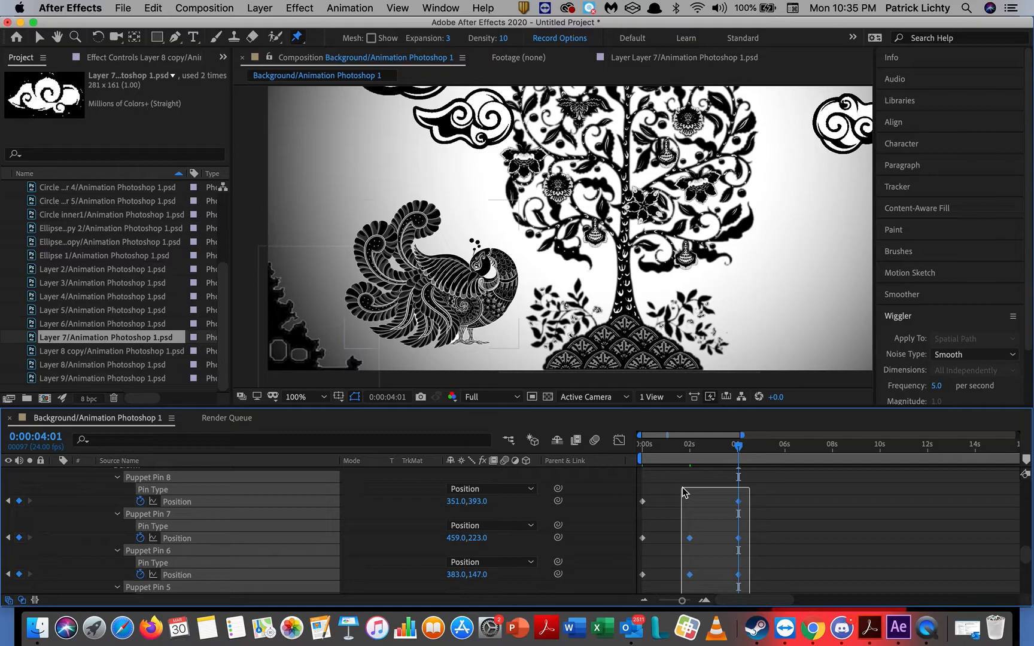
pyautogui.moveTo(681, 487); pyautogui.dragTo(680, 516)
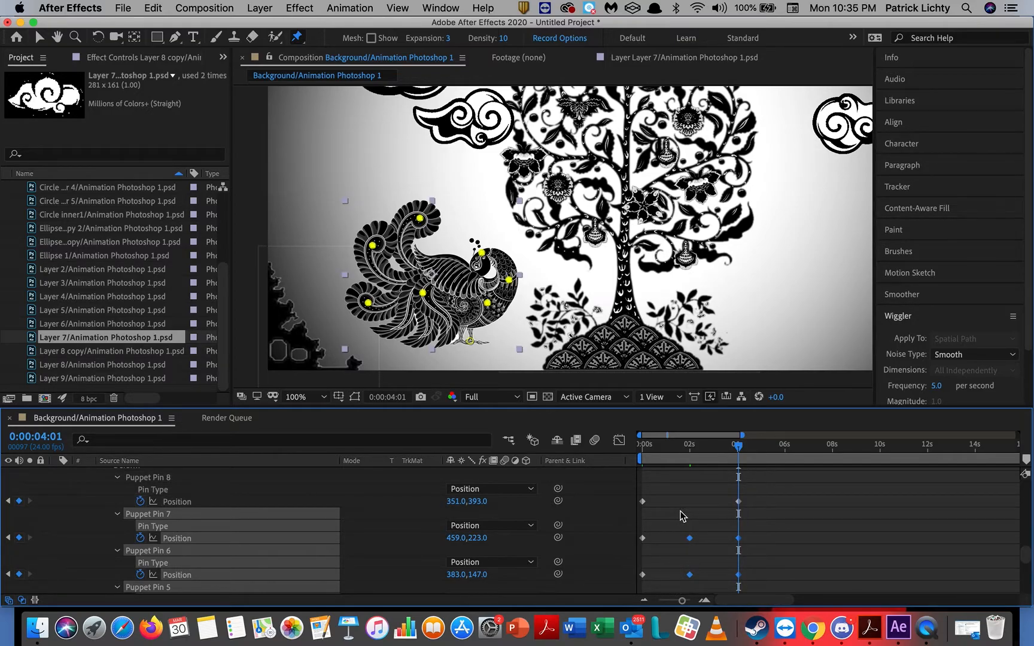
# Copy the selected puppet-pin Position keyframes and paste them at 0:00:05:23, 0:00:10:00 and 0:00:13:23.
pyautogui.click(743, 446)
pyautogui.moveTo(763, 454); pyautogui.dragTo(786, 476)
pyautogui.press('super+v')
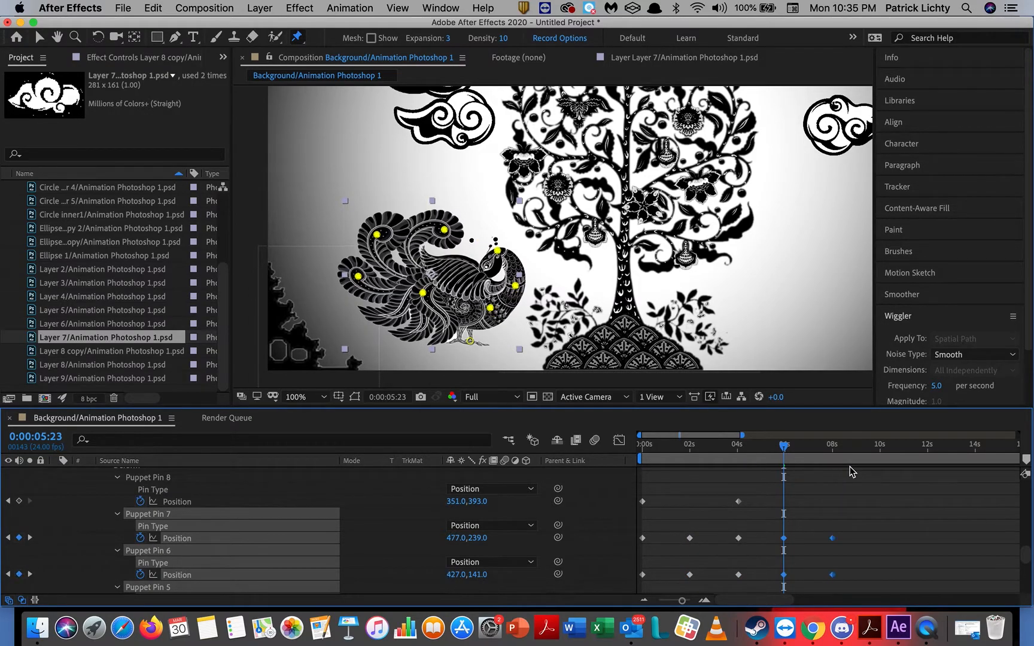
pyautogui.click(880, 458)
pyautogui.press('super+v')
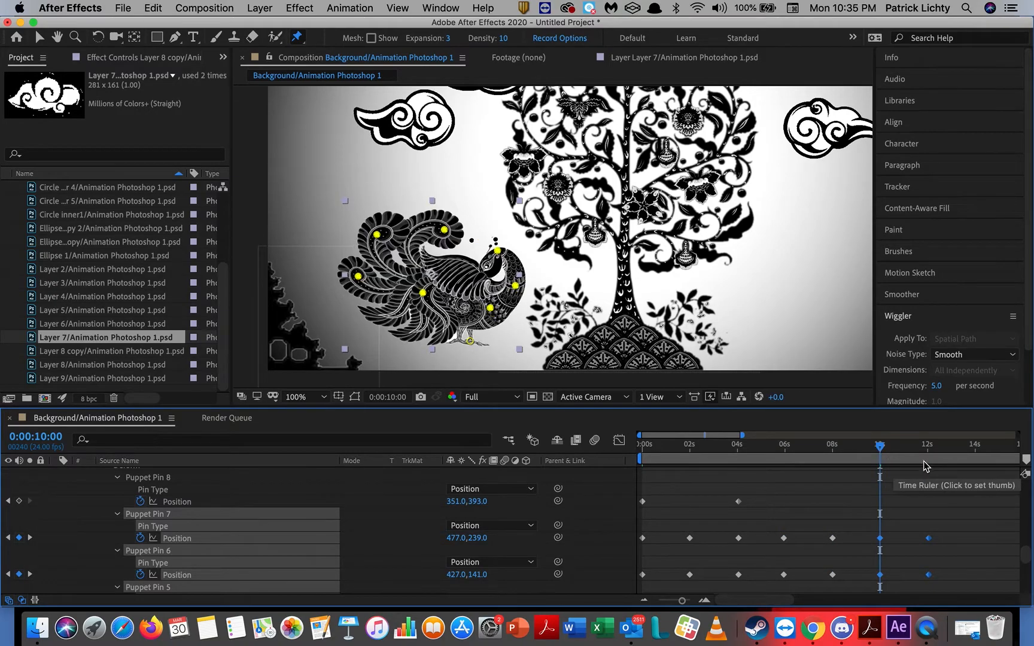
pyautogui.click(974, 459)
pyautogui.press('super+v')
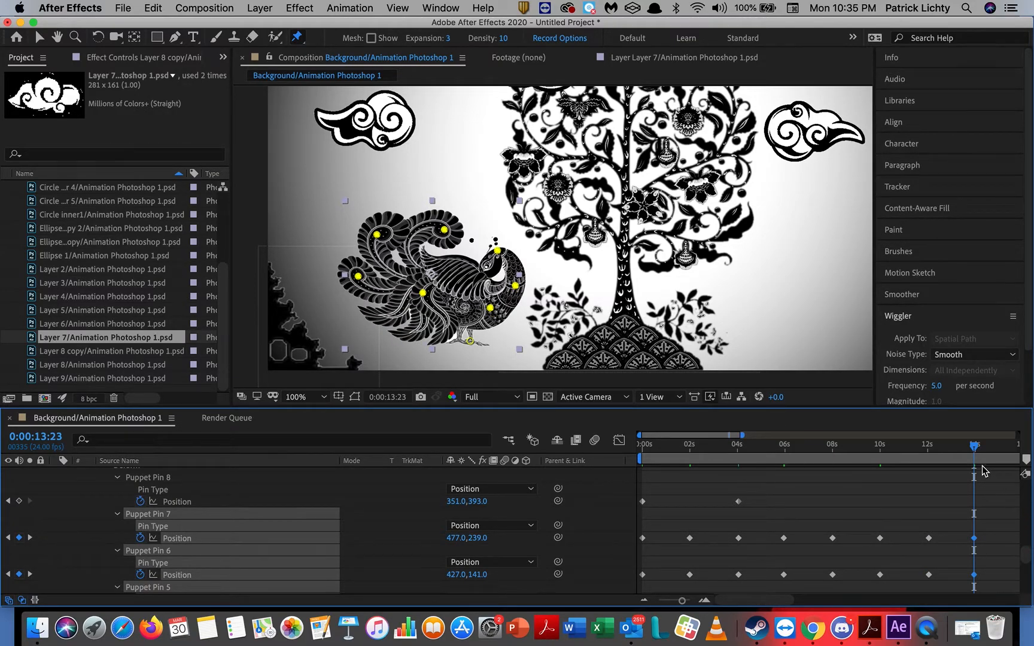
# Return the current time to 0:00:00:00 and collapse the Effects group of the Layer 8 copy layer.
pyautogui.moveTo(974, 450); pyautogui.dragTo(603, 426)
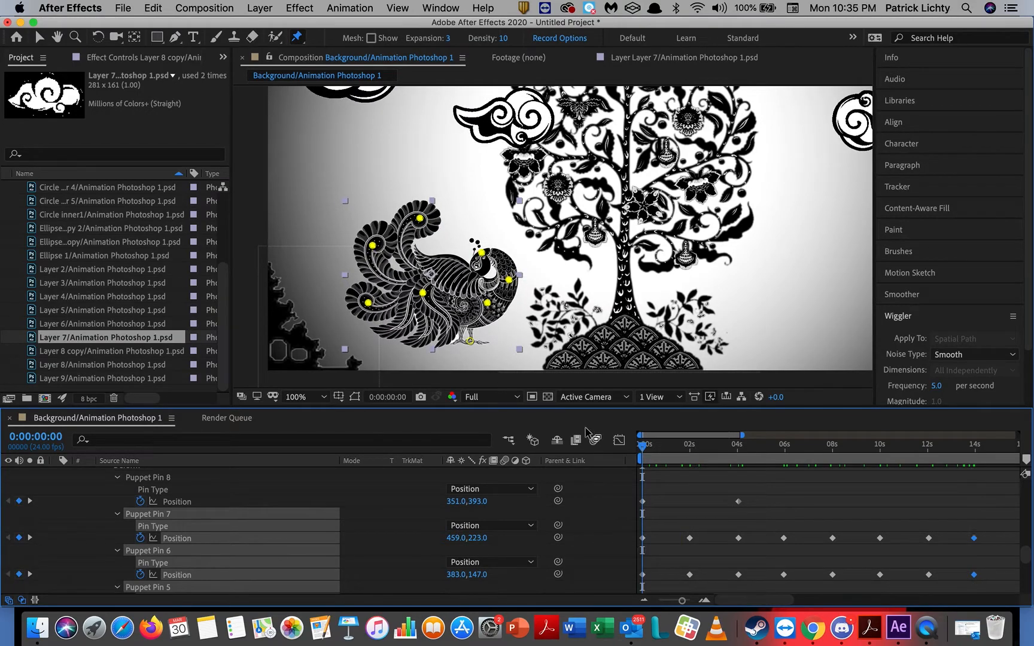
pyautogui.scroll(-1, 96, 542)
pyautogui.scroll(6, 95, 542)
pyautogui.scroll(-2, 96, 543)
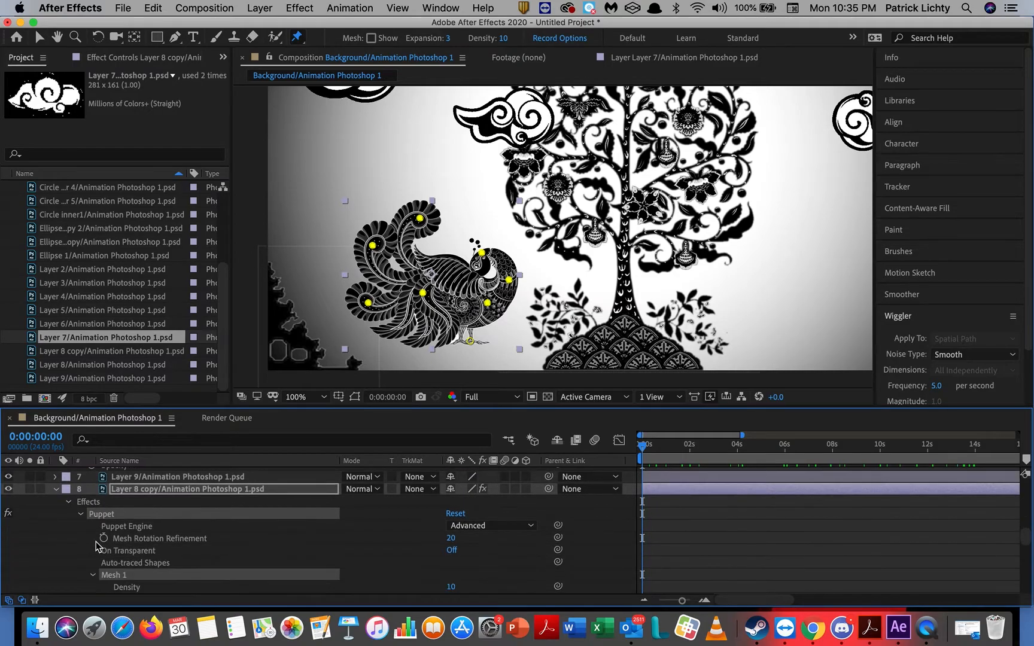
pyautogui.click(69, 503)
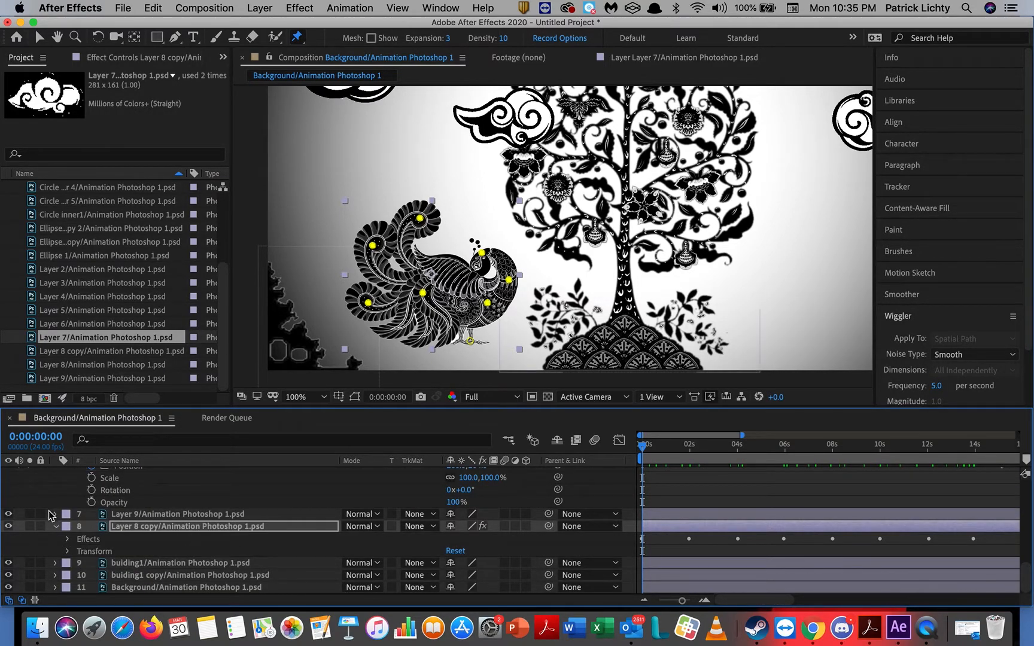
# Collapse the expanded properties of Layer 2, Layer 8 copy, Layer 3 and Layer 5 in the timeline.
pyautogui.scroll(5, 50, 513)
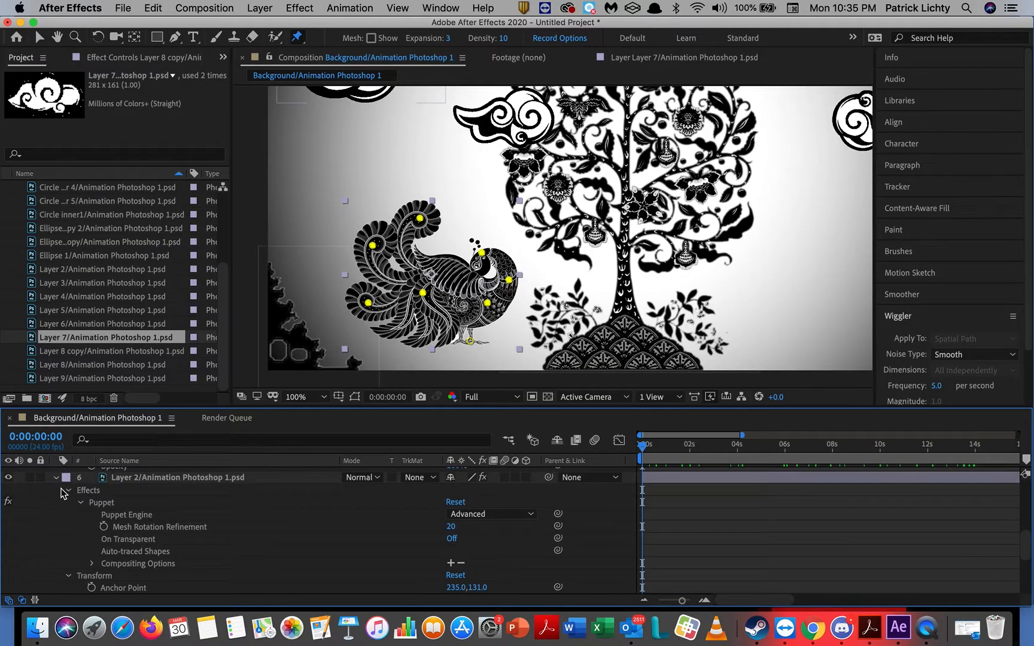
pyautogui.click(57, 479)
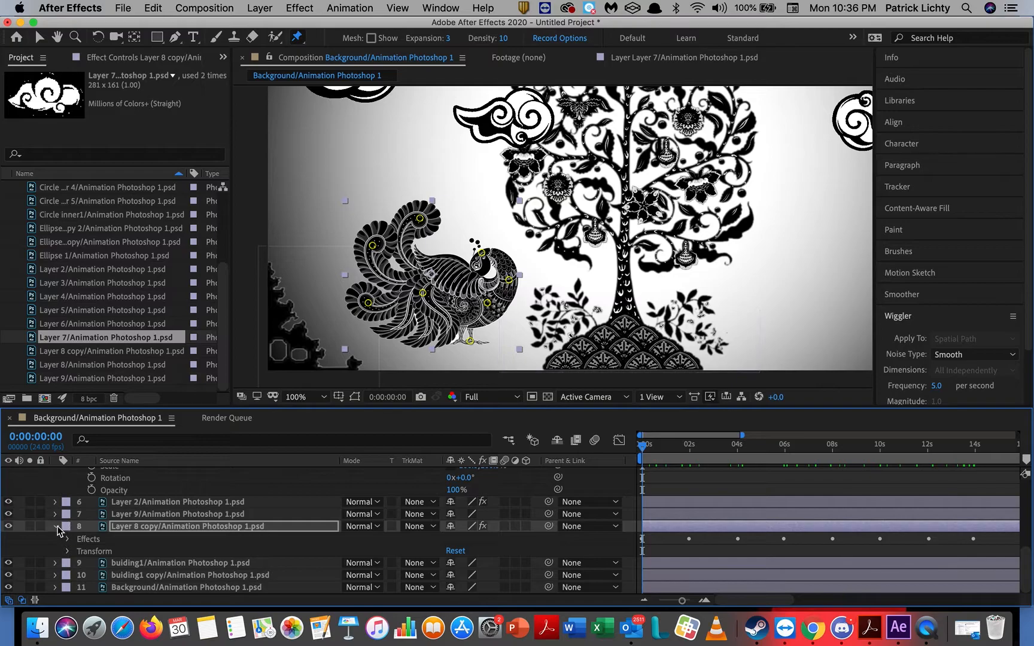
pyautogui.click(60, 532)
pyautogui.click(57, 528)
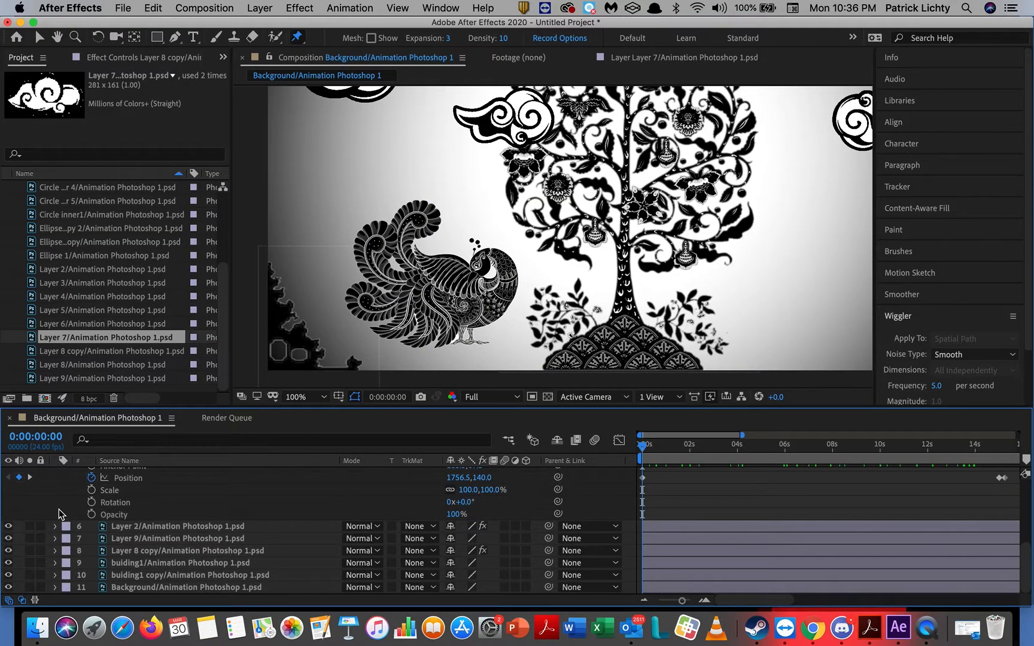
pyautogui.scroll(5, 60, 521)
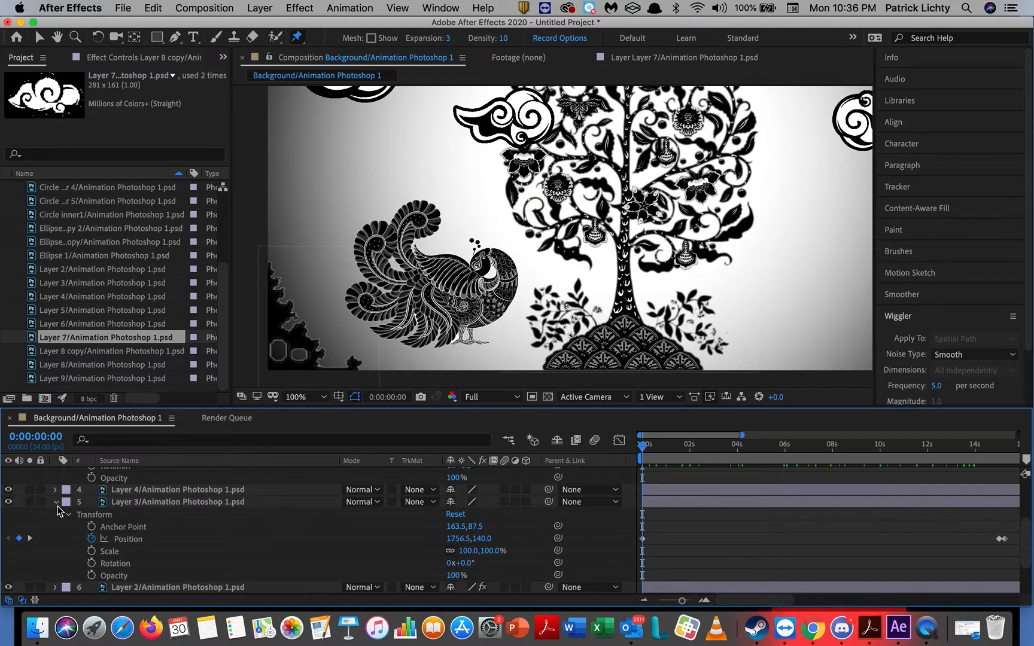
pyautogui.click(56, 503)
pyautogui.scroll(2, 58, 521)
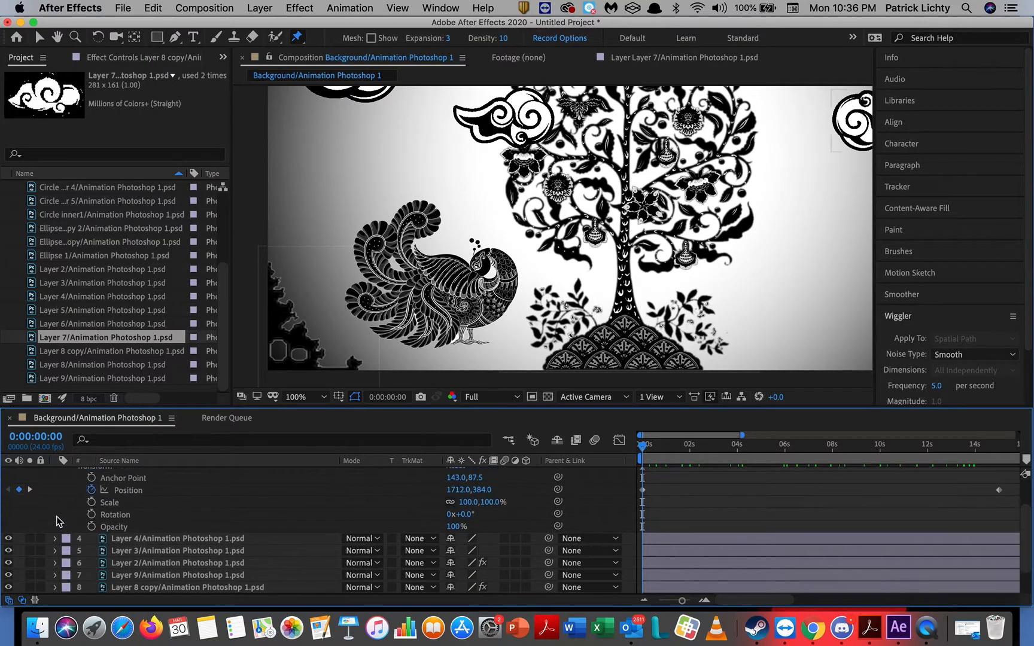
pyautogui.scroll(2, 58, 521)
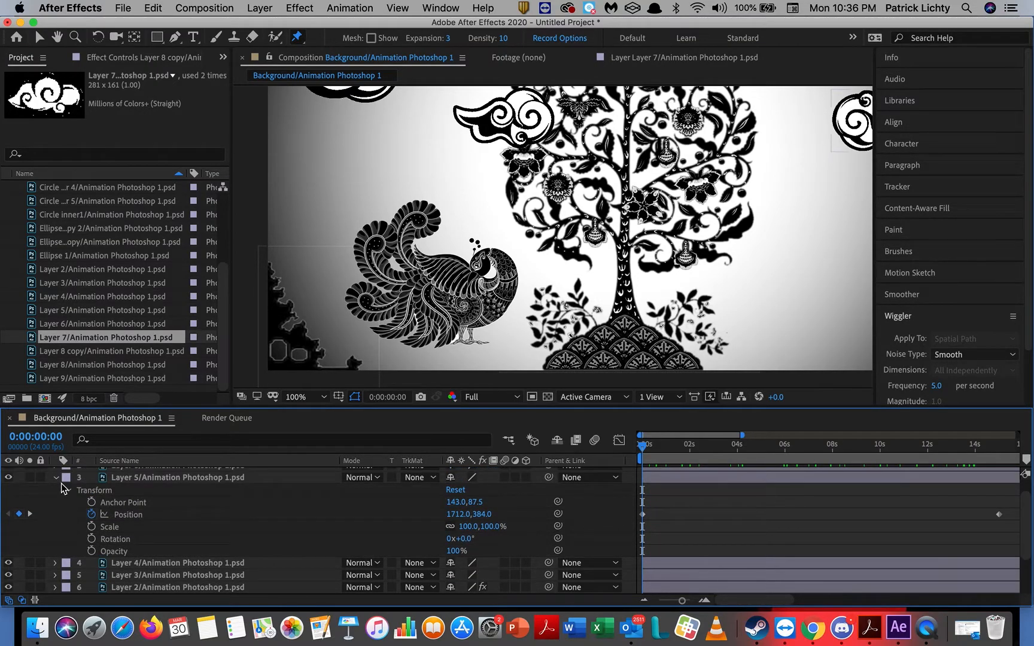
pyautogui.click(56, 478)
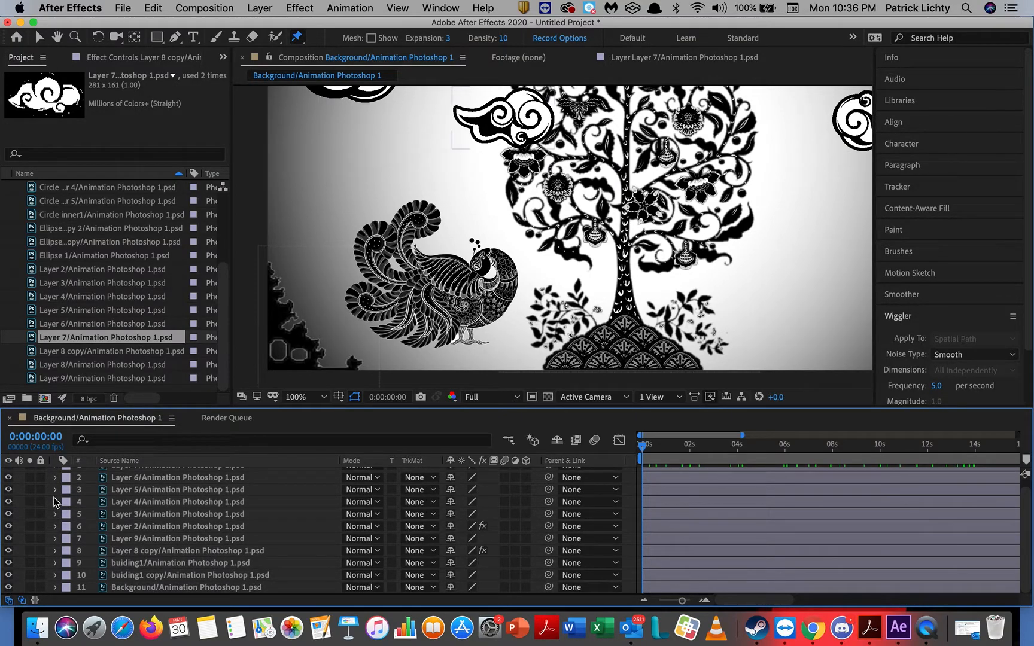
# Fit the whole composition in the viewer and preview the animation from the start.
pyautogui.click(323, 399)
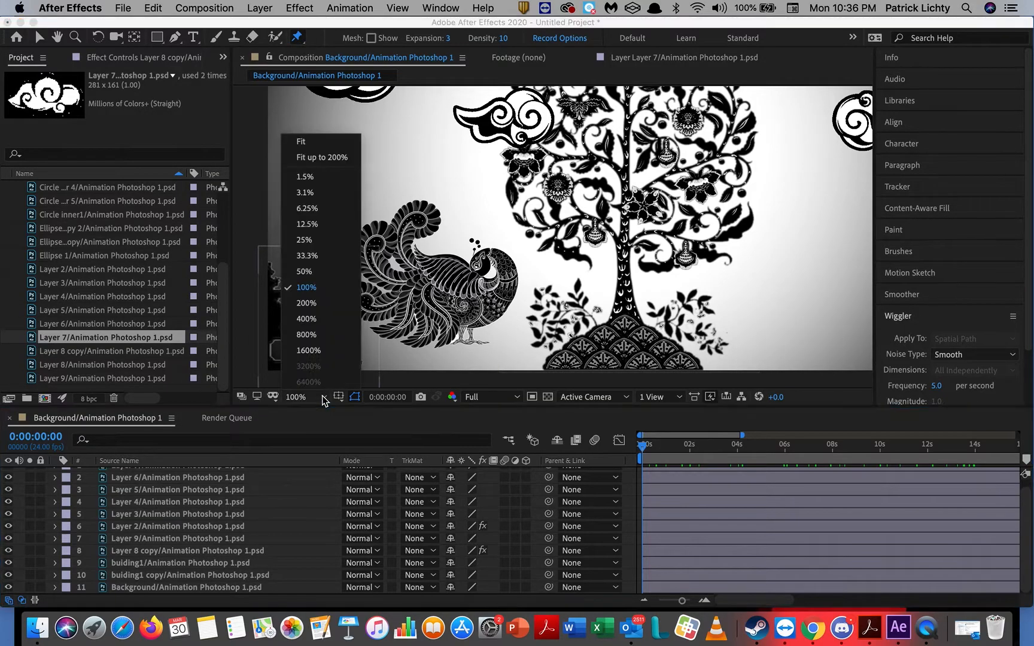
pyautogui.click(356, 144)
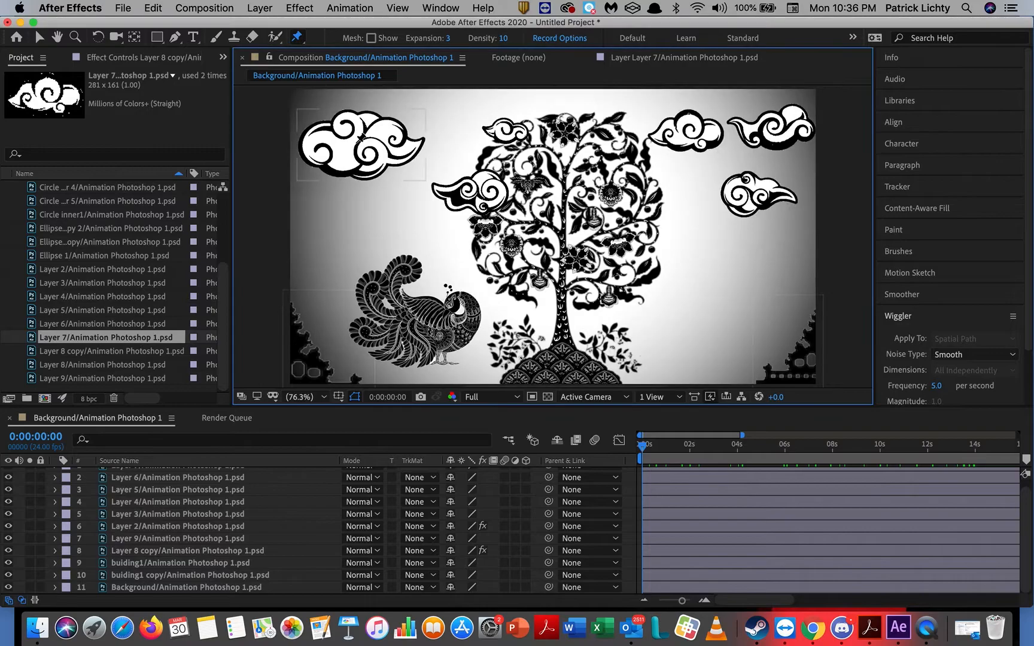
pyautogui.press('space')
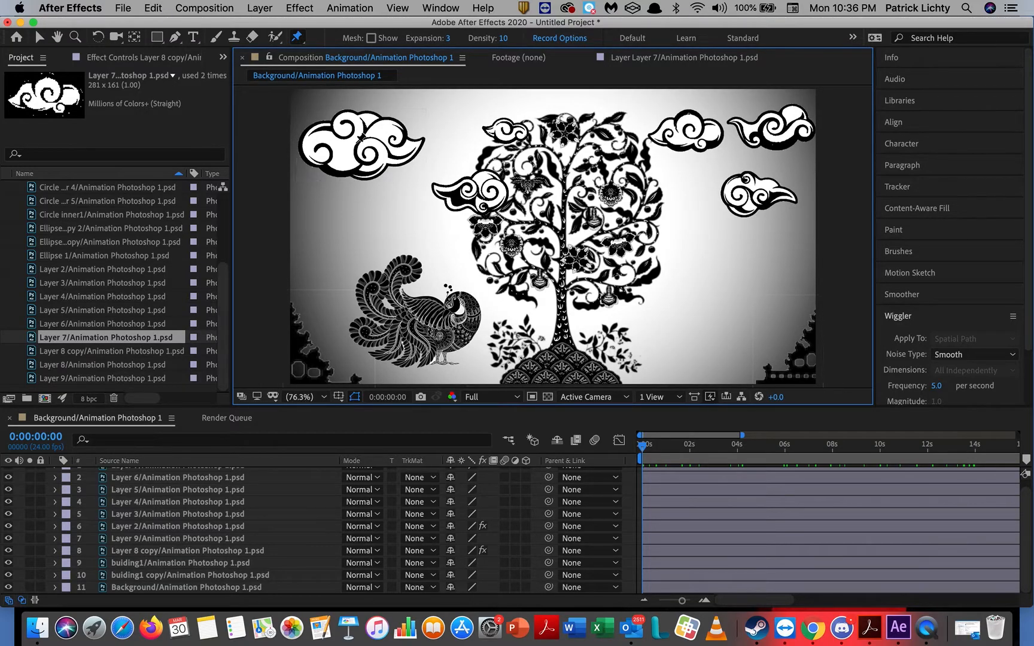
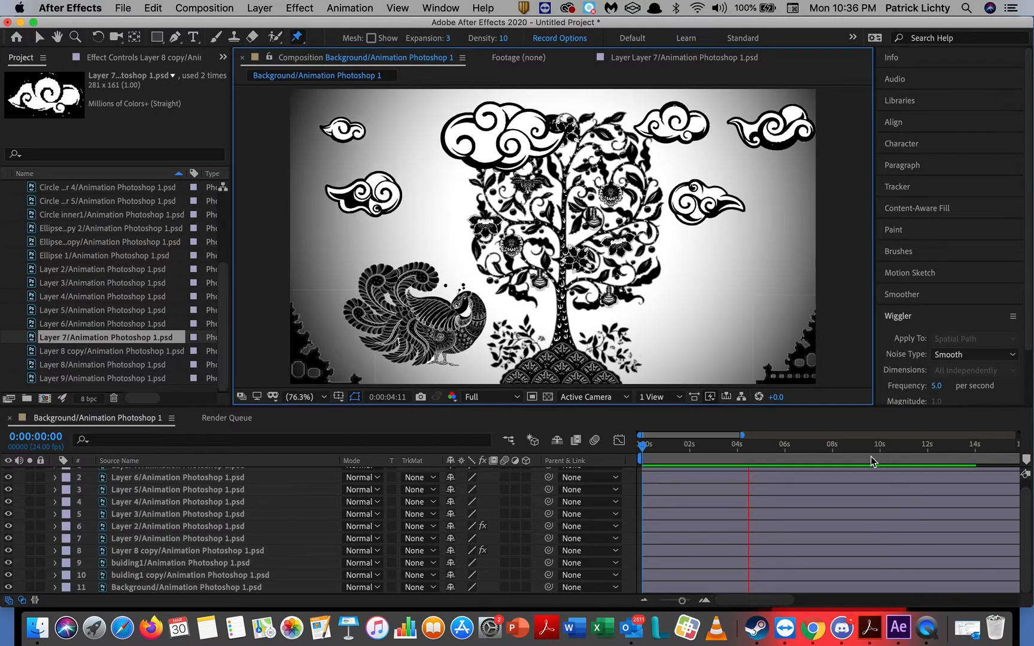
pyautogui.press('space')
pyautogui.click(748, 429)
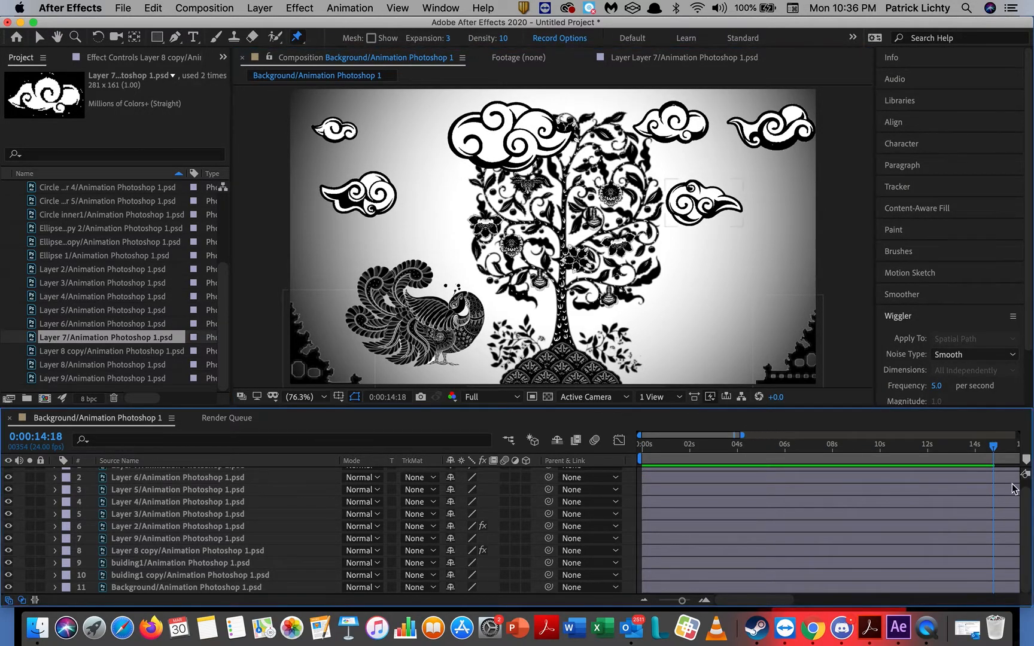
# Delete the first of the two closely spaced Position keyframes near the end of the Layer 3 cloud's animation.
pyautogui.moveTo(994, 449)
pyautogui.mouseDown()
pyautogui.moveTo(840, 445)
pyautogui.moveTo(783, 424)
pyautogui.moveTo(814, 418)
pyautogui.moveTo(995, 450)
pyautogui.mouseUp()
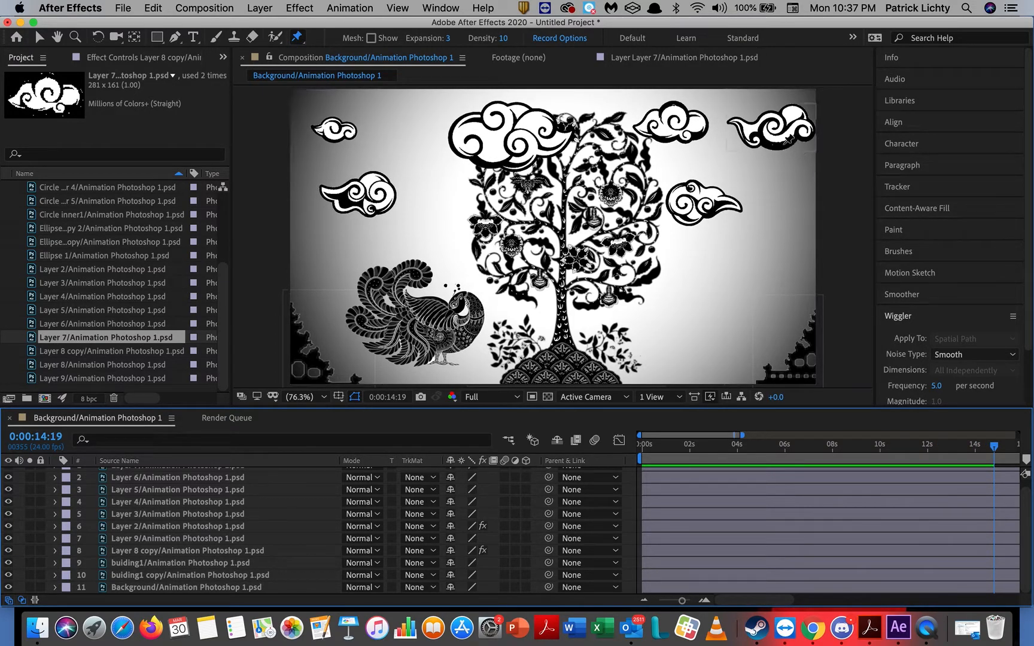
pyautogui.click(40, 38)
pyautogui.click(787, 144)
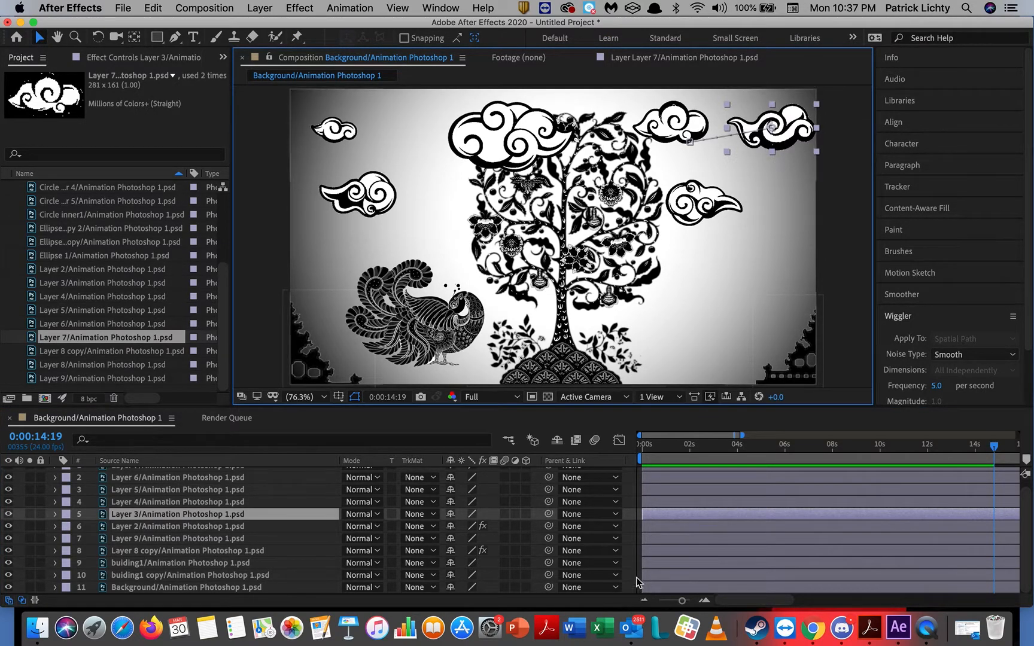
pyautogui.click(992, 447)
pyautogui.moveTo(984, 452)
pyautogui.mouseDown()
pyautogui.moveTo(824, 441)
pyautogui.moveTo(668, 448)
pyautogui.moveTo(993, 471)
pyautogui.mouseUp()
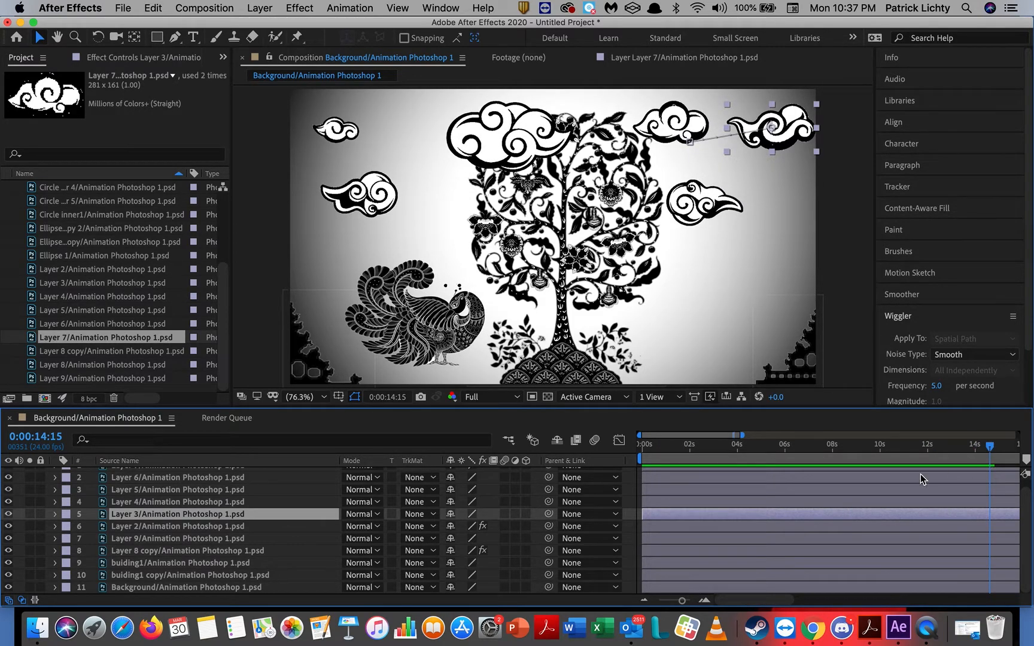
pyautogui.click(55, 515)
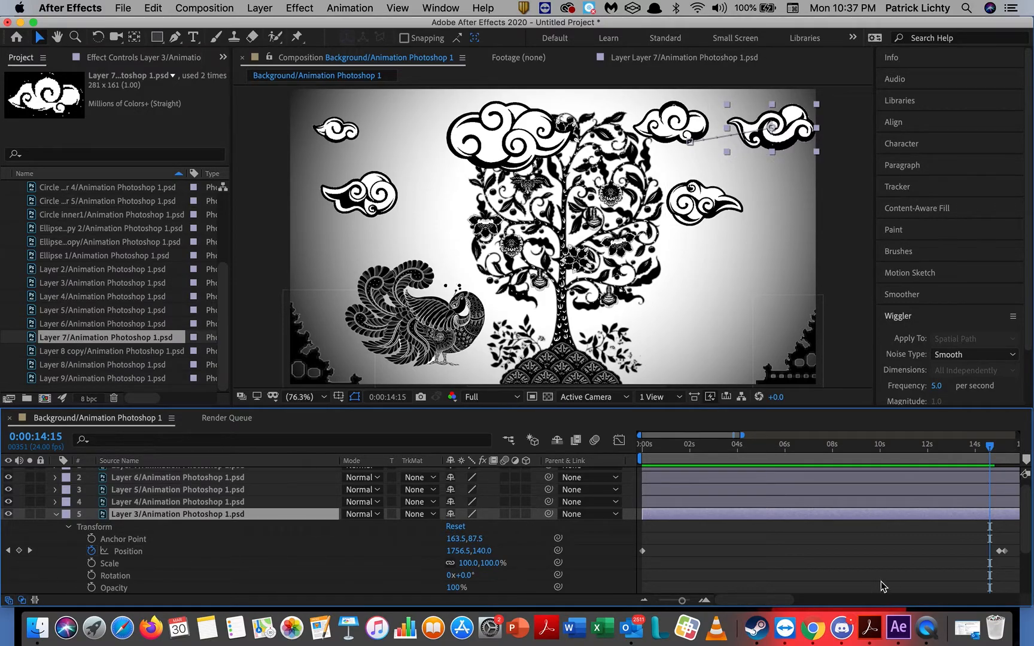
pyautogui.click(1000, 552)
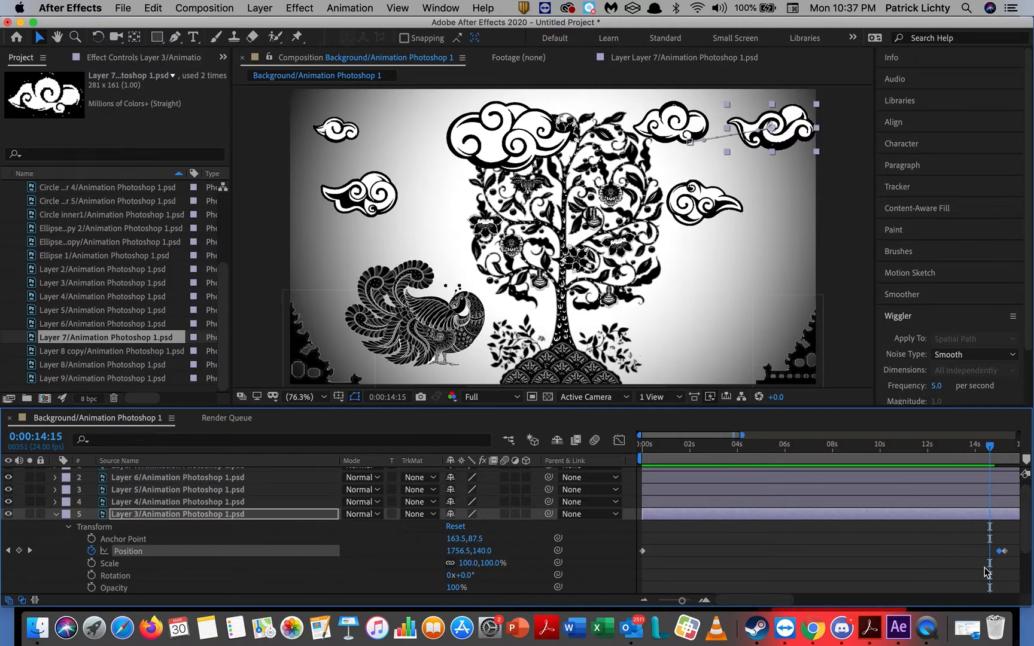
pyautogui.press('Delete')
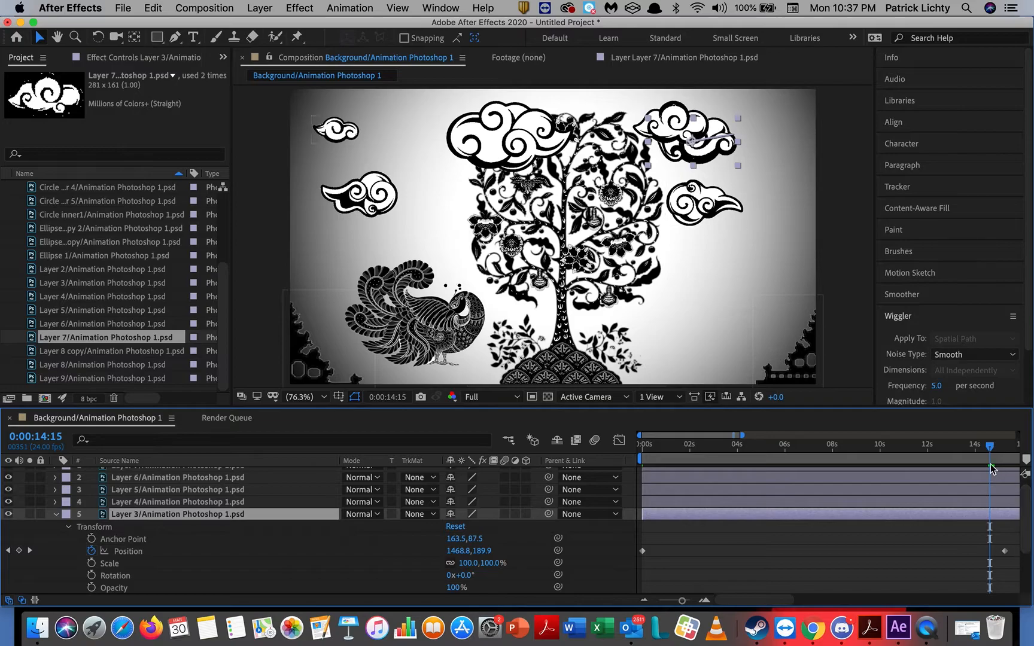
# Check the clouds' positions at 0:00:08:17 and collapse Layer 3's properties.
pyautogui.moveTo(989, 449); pyautogui.dragTo(850, 470)
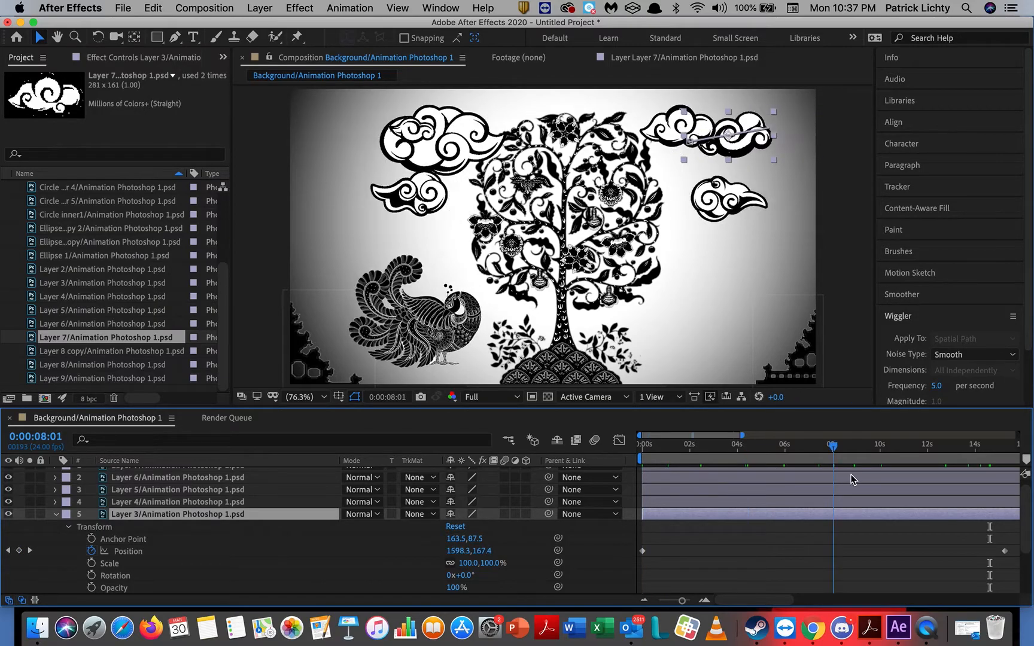
pyautogui.click(691, 128)
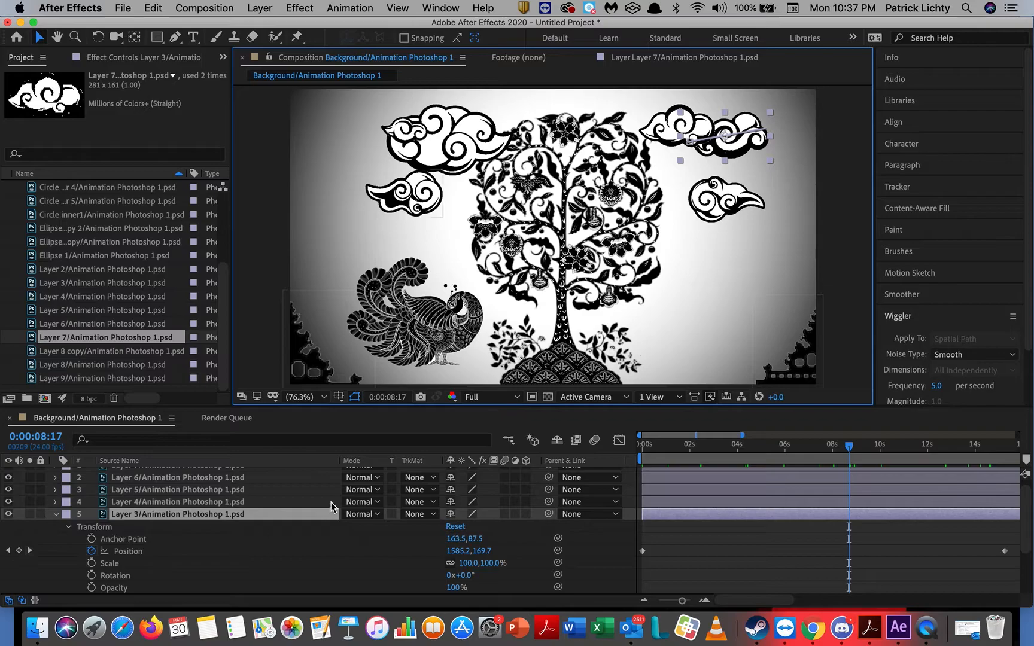
pyautogui.scroll(-1, 328, 508)
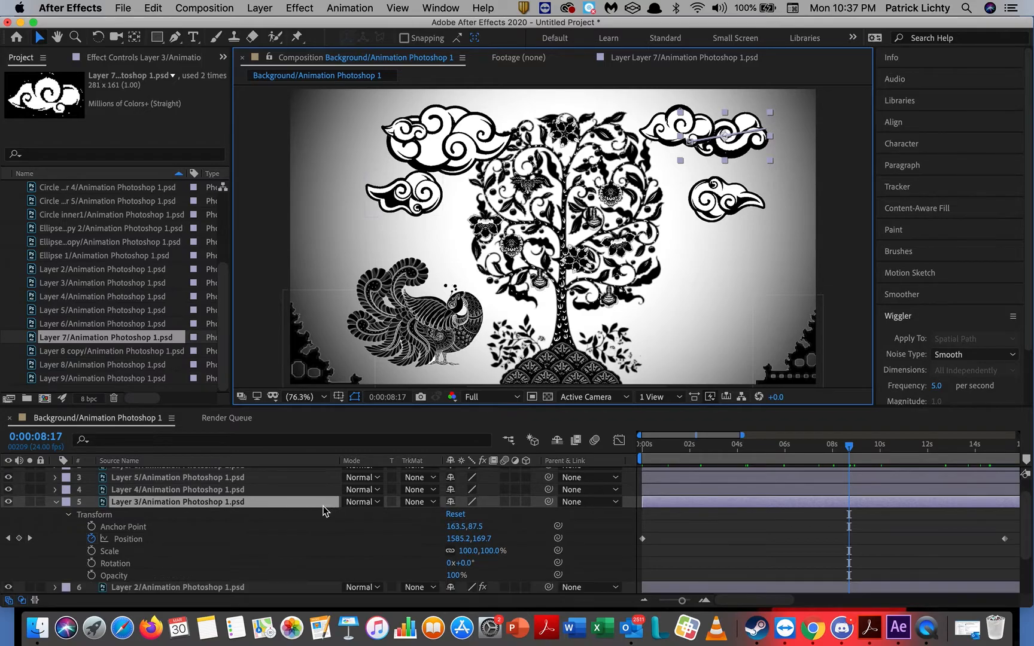
pyautogui.click(55, 502)
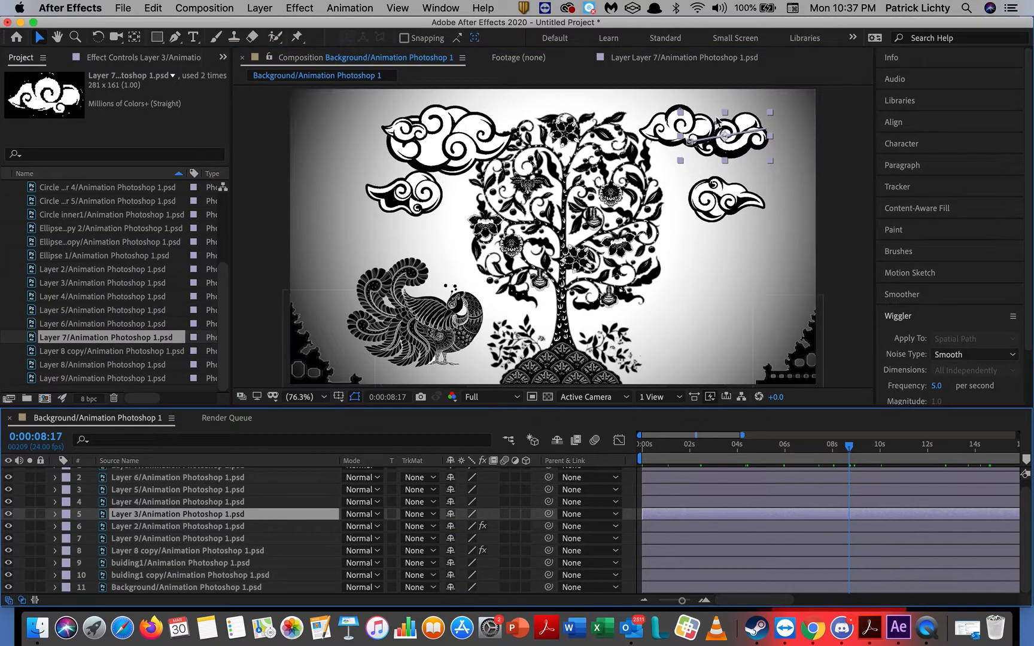
# At the Layer 7 cloud's final Position keyframe, 0:00:15:00, move the cloud horizontally to about 1771, 120.
pyautogui.click(654, 127)
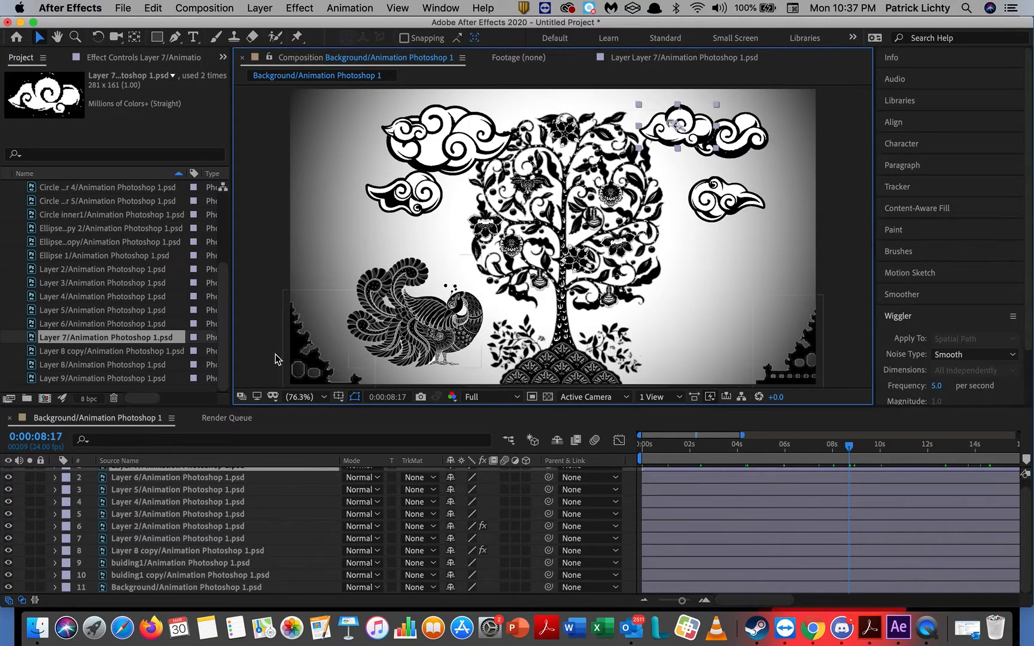
pyautogui.scroll(1, 113, 571)
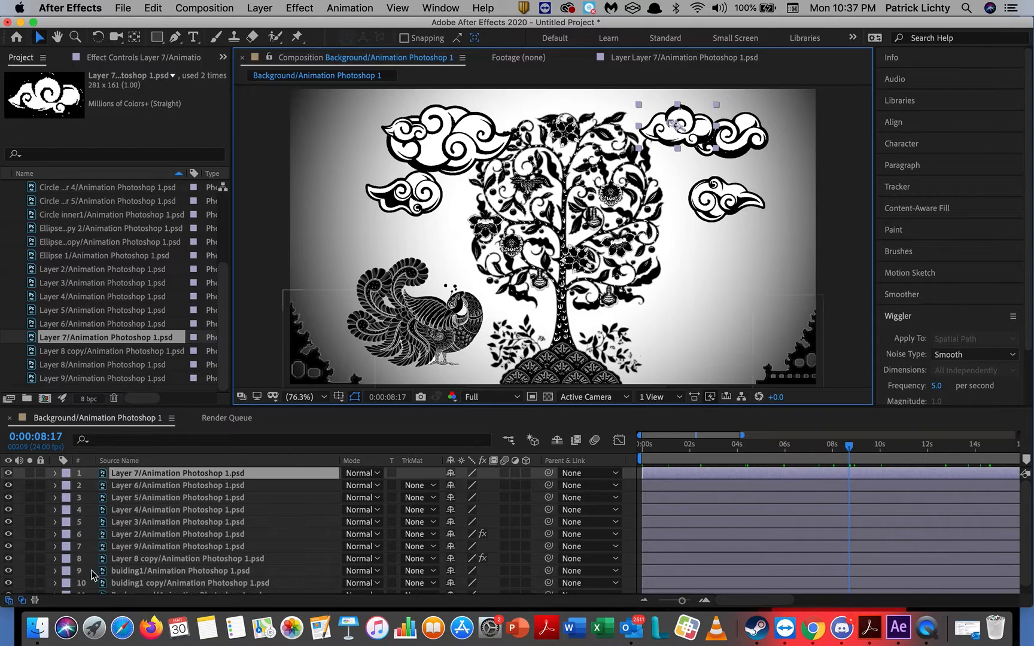
pyautogui.click(54, 473)
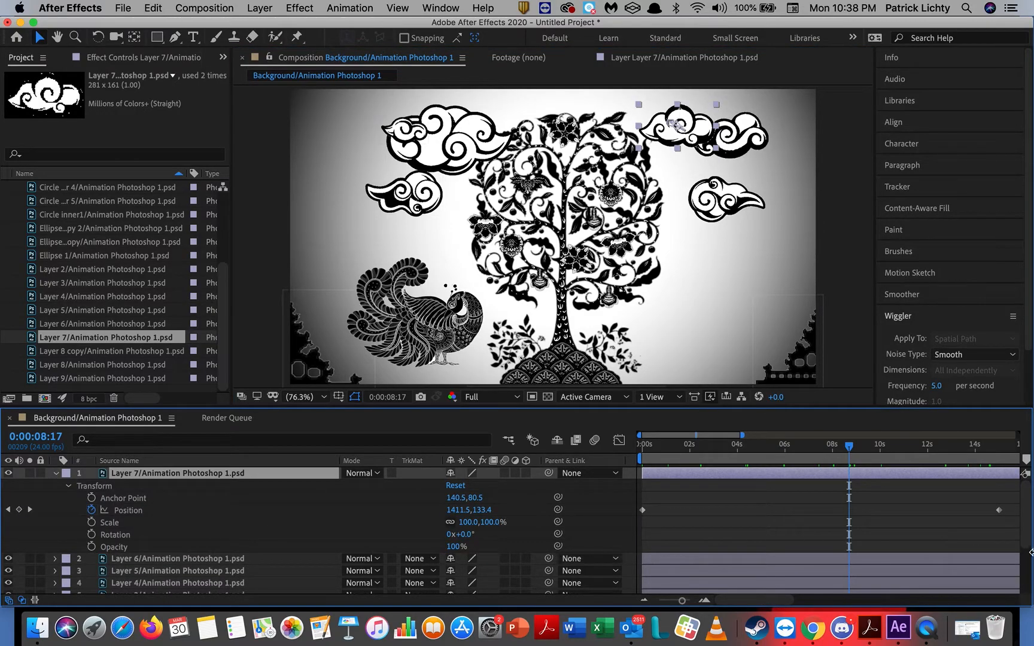
pyautogui.moveTo(849, 446); pyautogui.dragTo(981, 455)
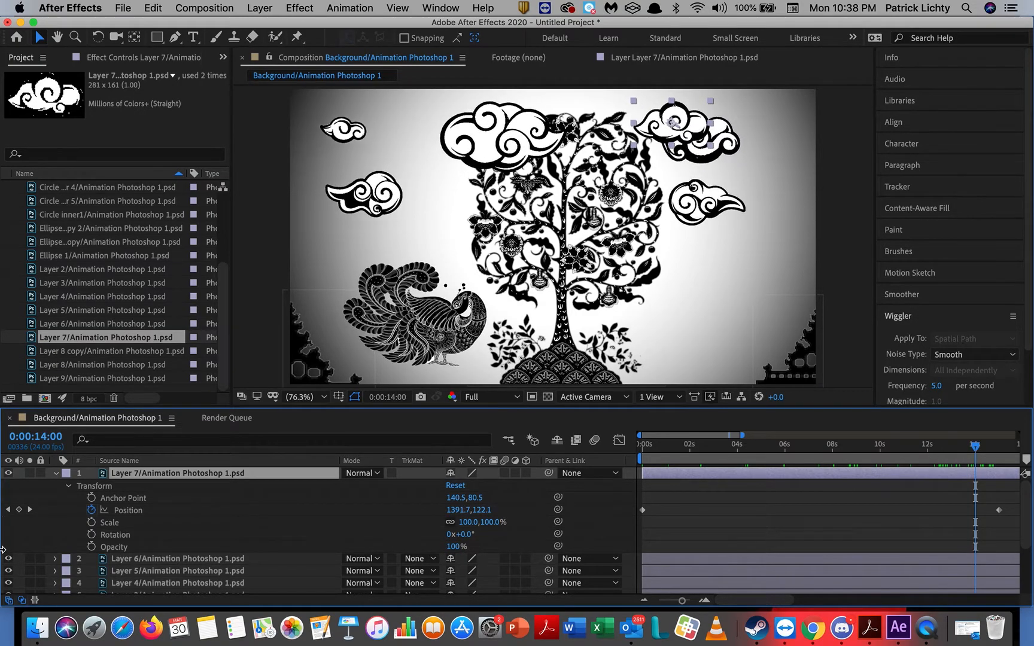
pyautogui.click(30, 510)
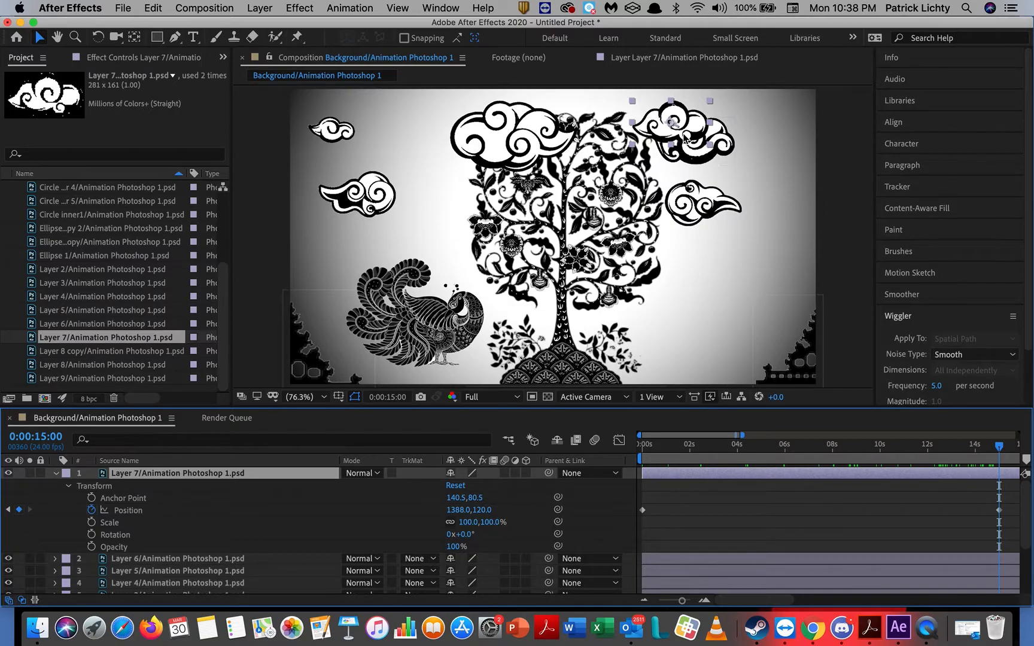
pyautogui.moveTo(683, 128); pyautogui.dragTo(791, 126)
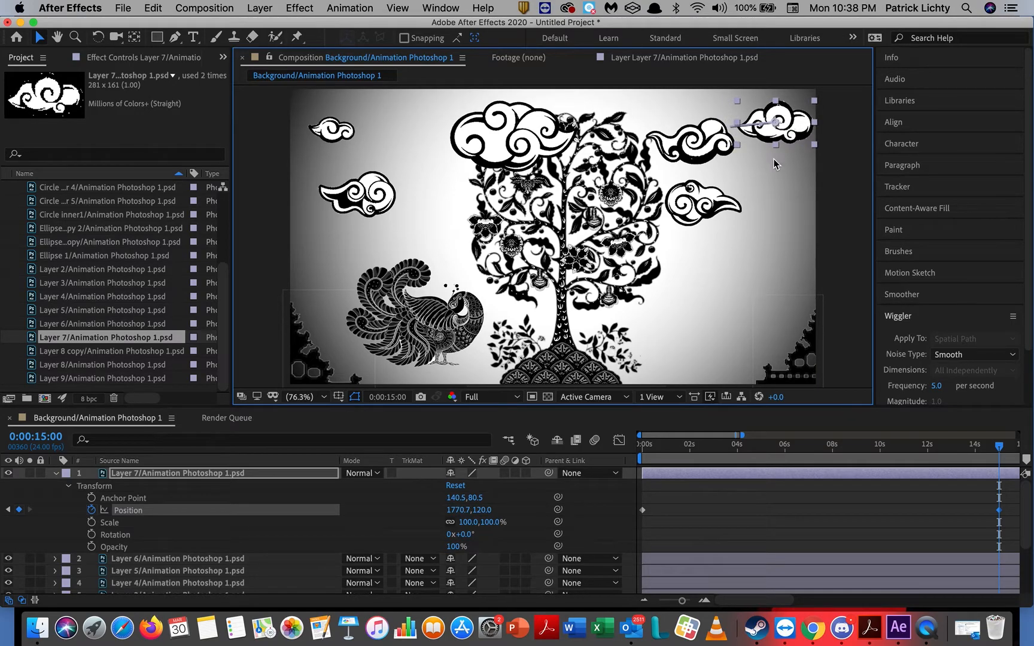
# Collapse Layer 7's properties and move the Layer 5 cloud to about 1823, 298 at its Position keyframe at 0:00:15:00.
pyautogui.click(724, 205)
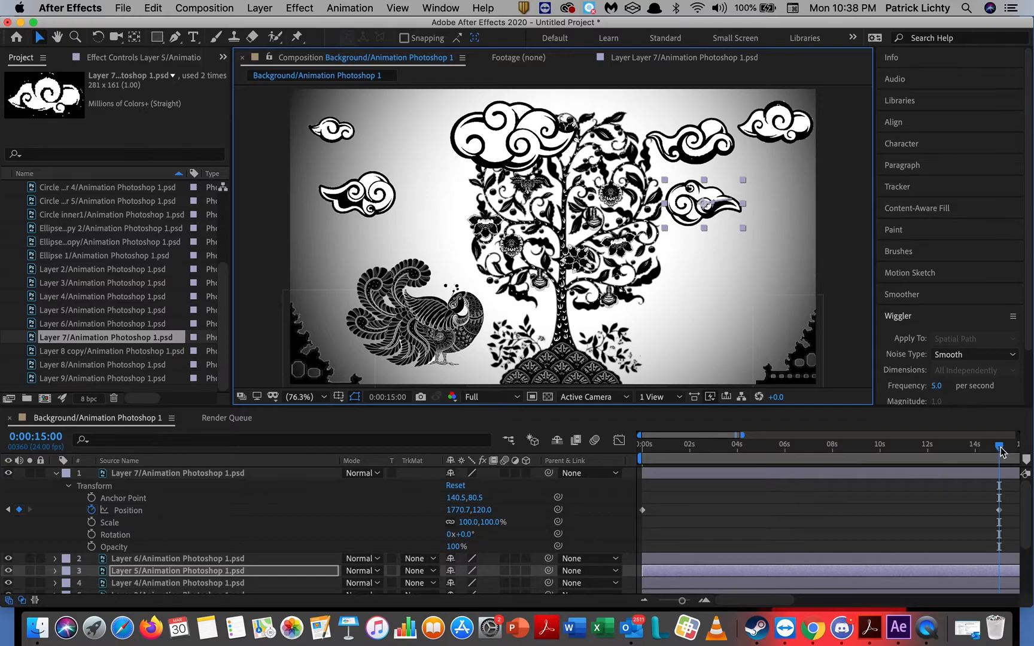
pyautogui.click(56, 473)
pyautogui.scroll(-1, 84, 541)
pyautogui.scroll(1, 83, 541)
pyautogui.scroll(-1, 83, 541)
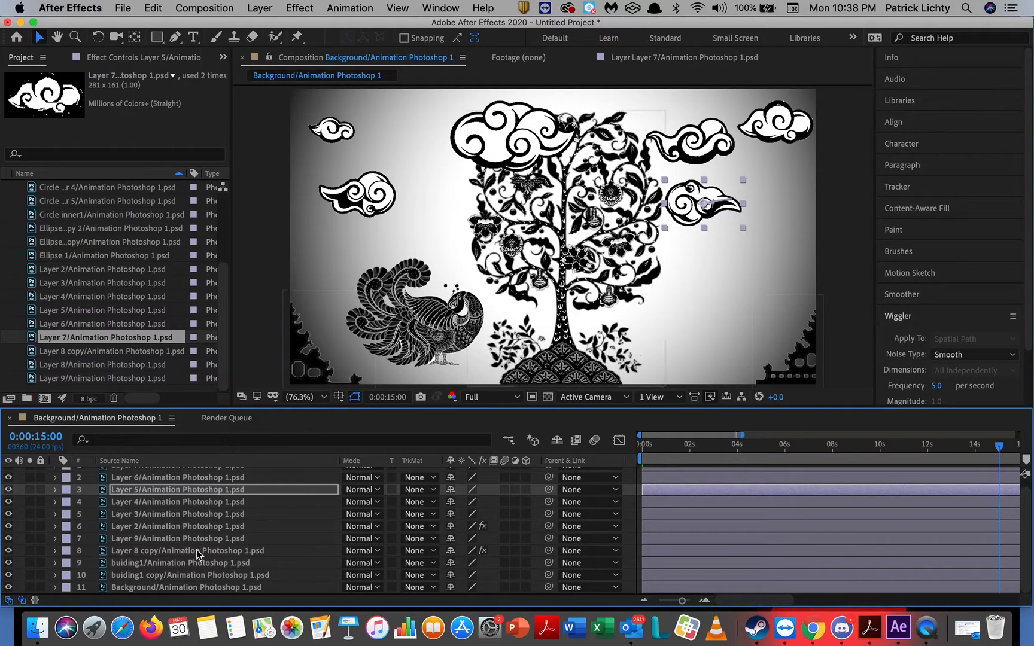
pyautogui.scroll(1, 211, 552)
pyautogui.scroll(-1, 209, 548)
pyautogui.scroll(1, 209, 548)
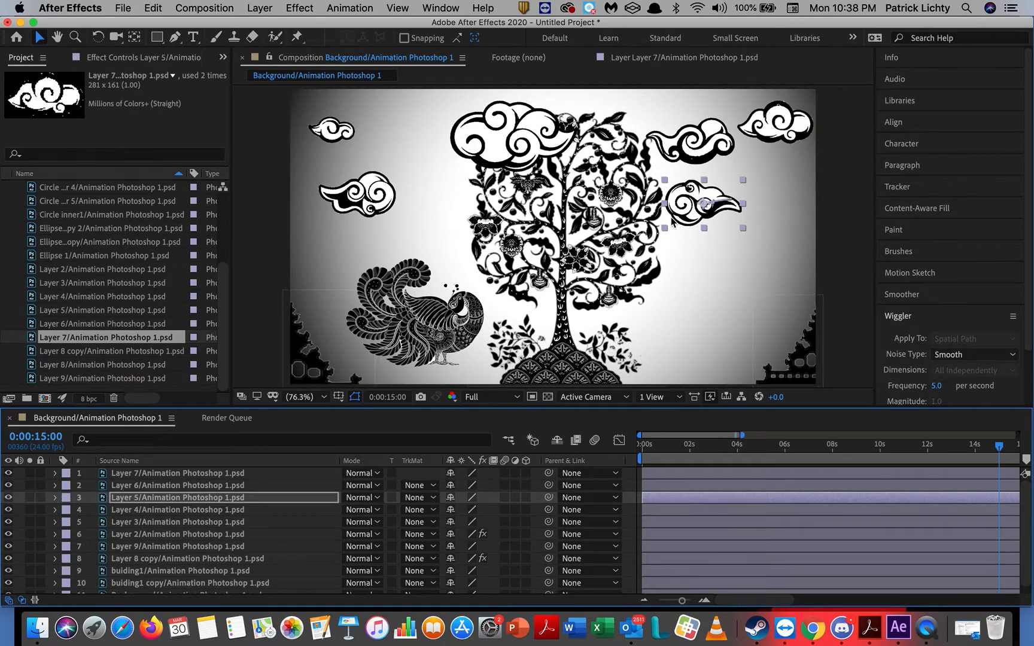
pyautogui.click(251, 536)
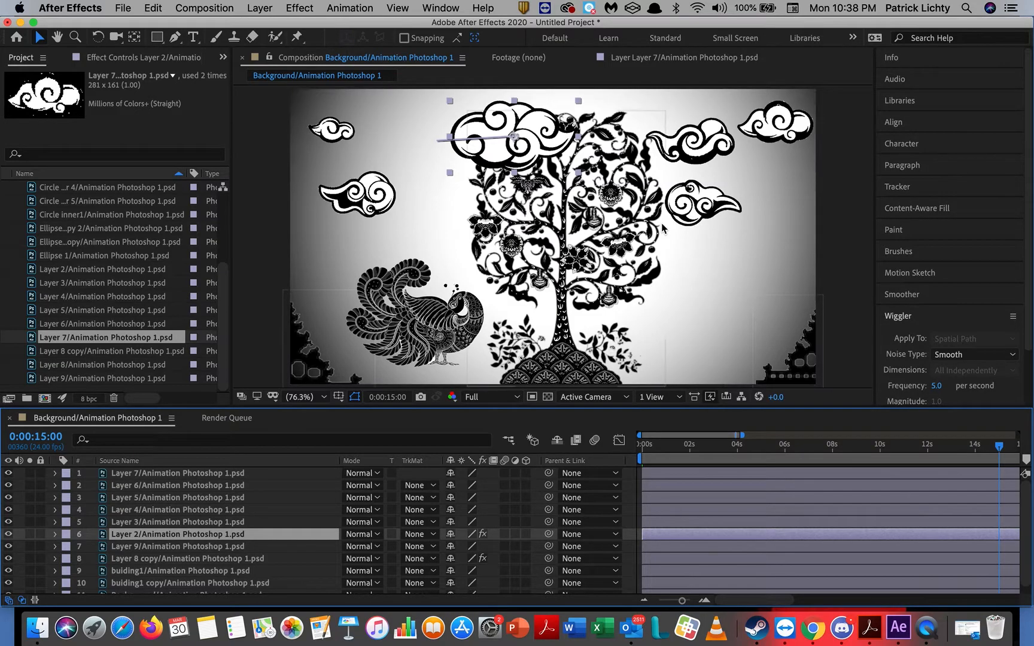
pyautogui.click(689, 209)
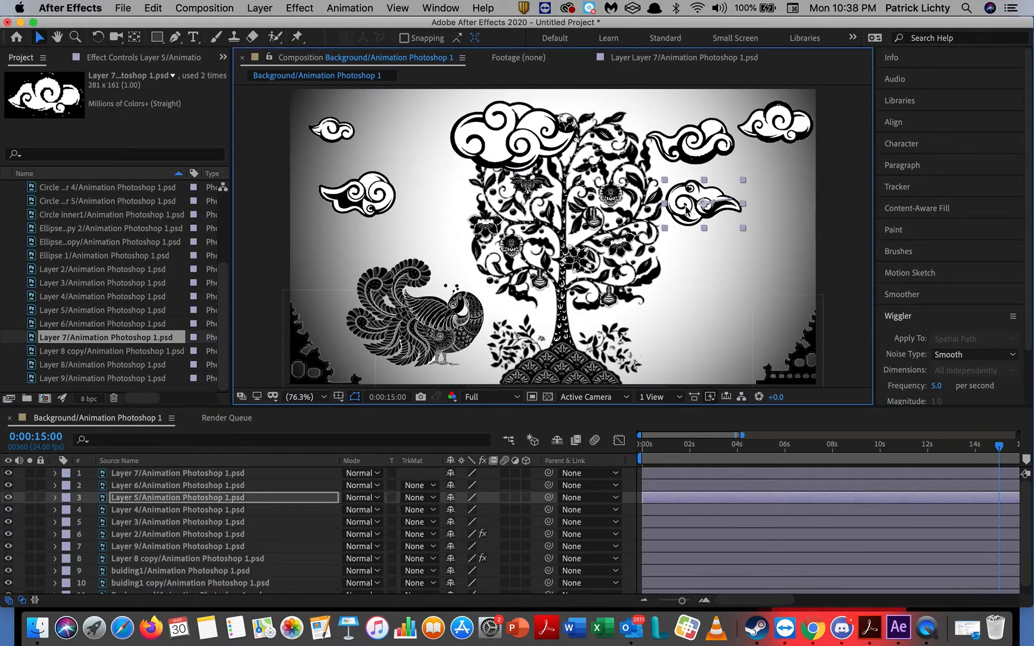
pyautogui.click(55, 498)
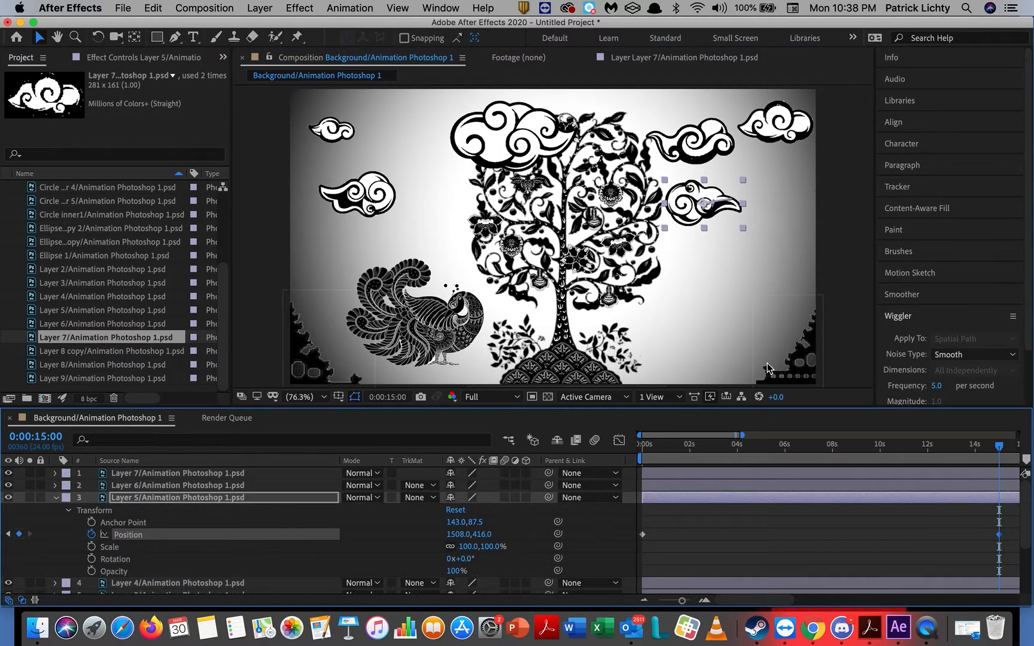
pyautogui.moveTo(701, 210); pyautogui.dragTo(781, 176)
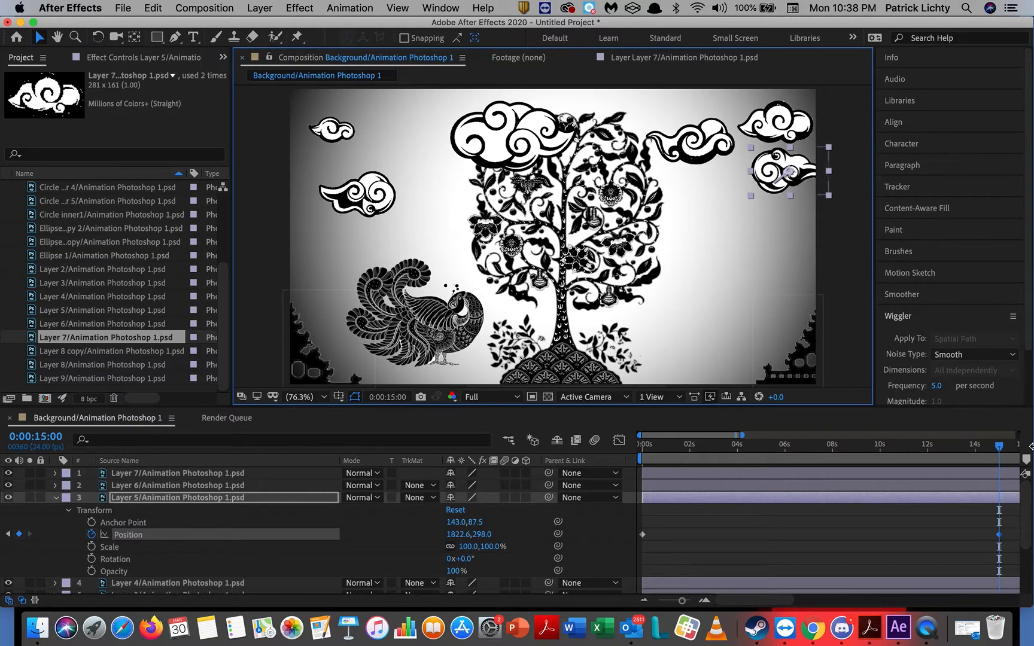
# At the Layer 5 cloud's first Position keyframe, 0:00:00:00, move the cloud to about 1515, 358 and collapse the layer's properties.
pyautogui.click(10, 534)
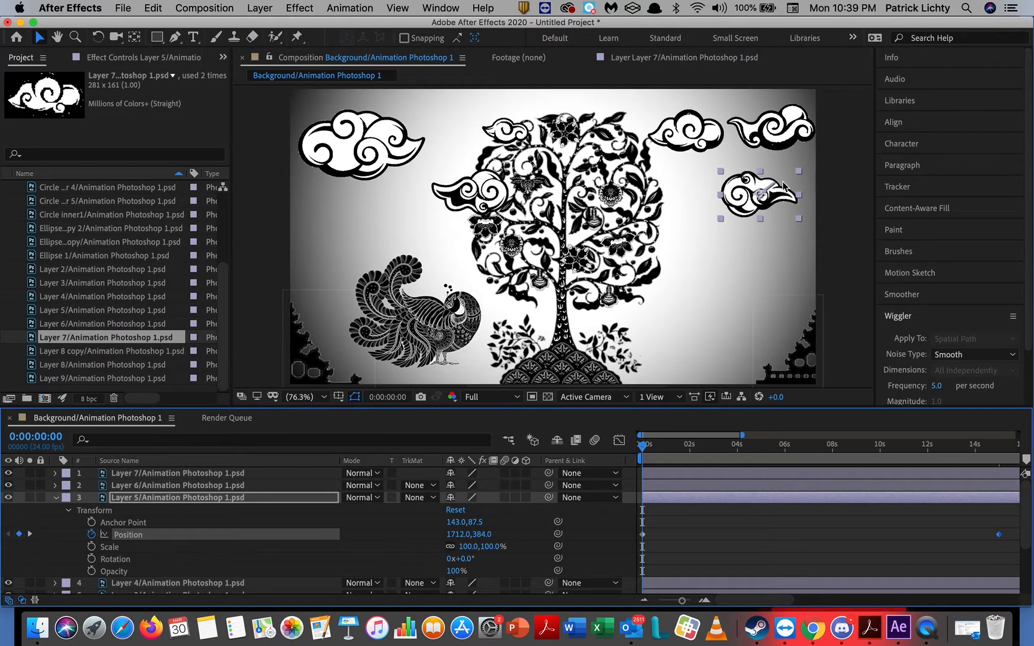
pyautogui.moveTo(734, 195); pyautogui.dragTo(679, 188)
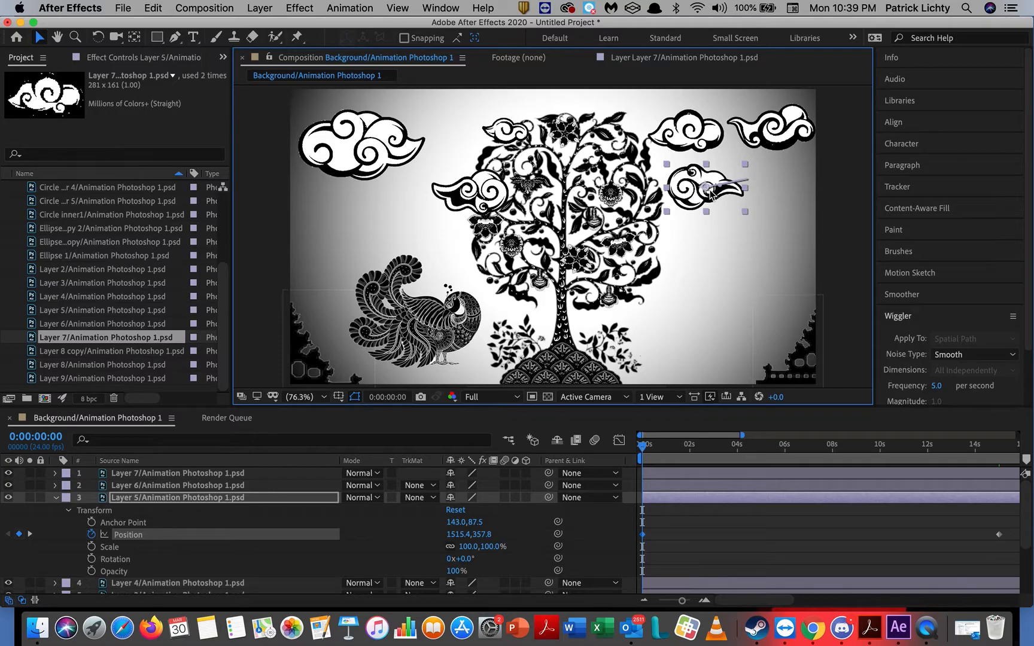
pyautogui.click(431, 329)
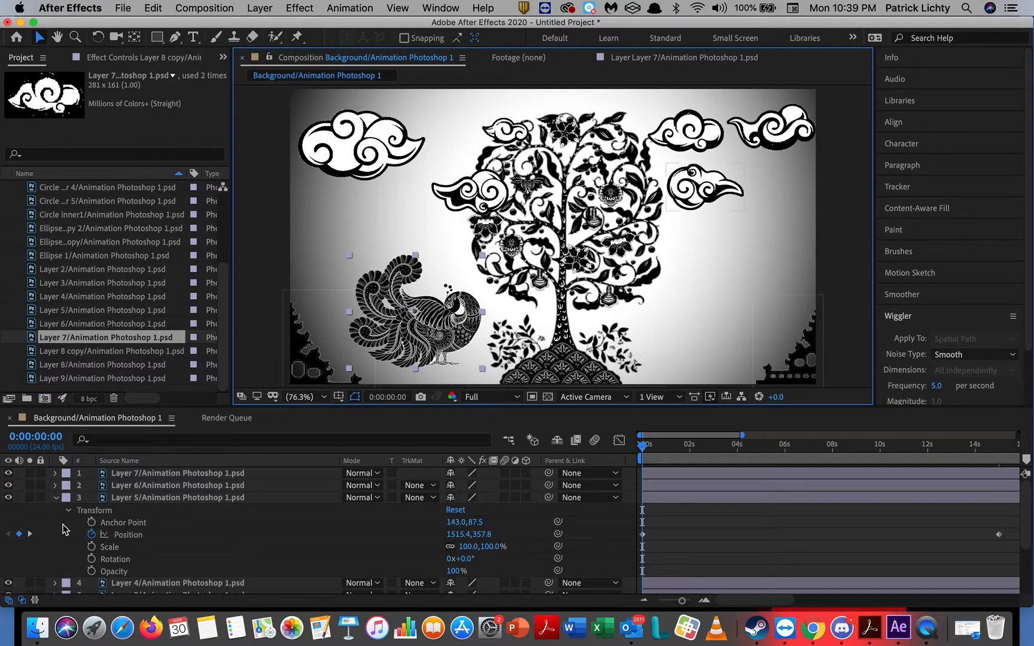
pyautogui.click(63, 509)
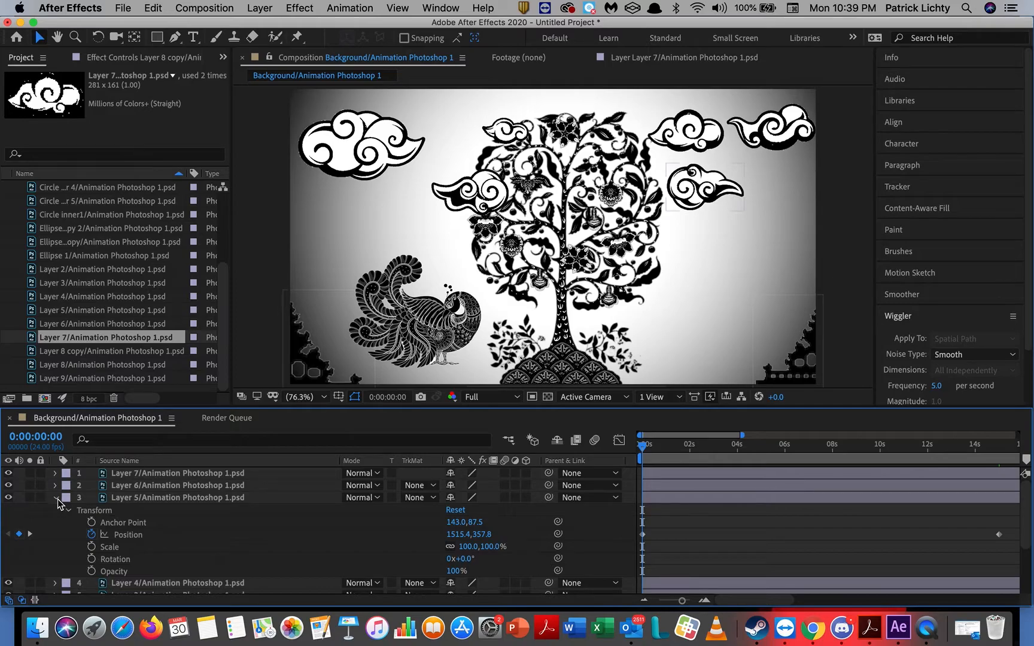
pyautogui.click(57, 498)
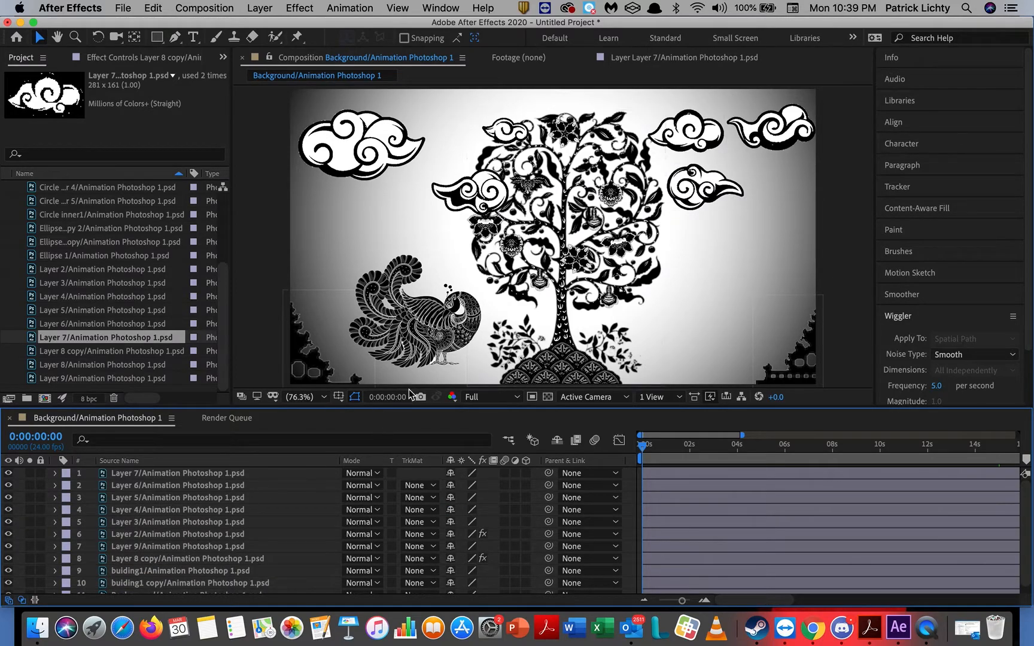
# Duplicate the peacock layer and move the duplicate horizontally to the opposite side of the tree, at about 1562, 812.
pyautogui.click(435, 323)
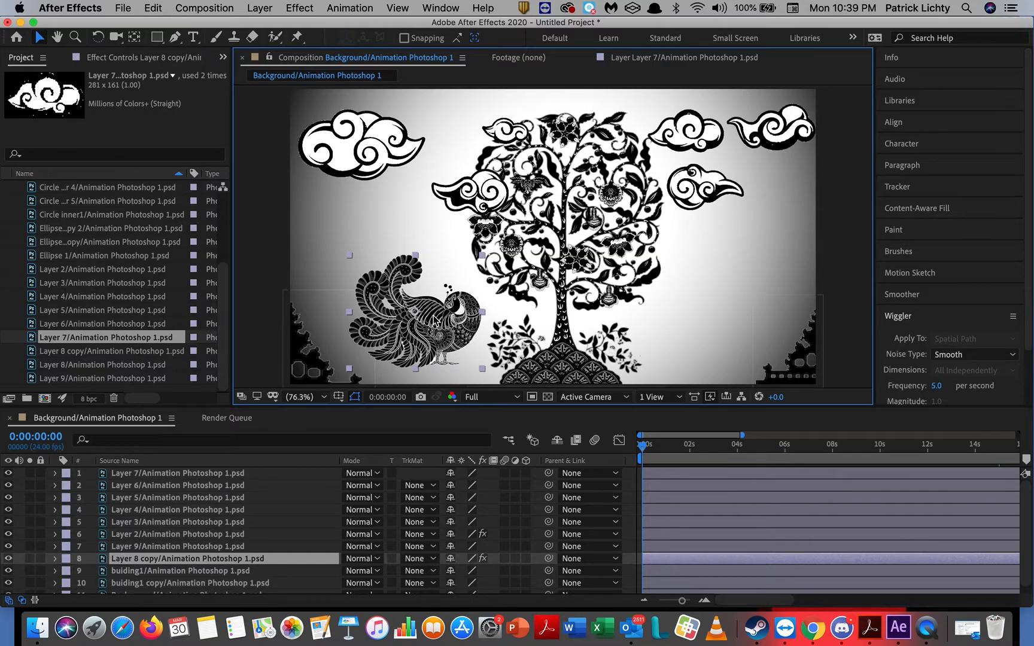
pyautogui.press('super+d')
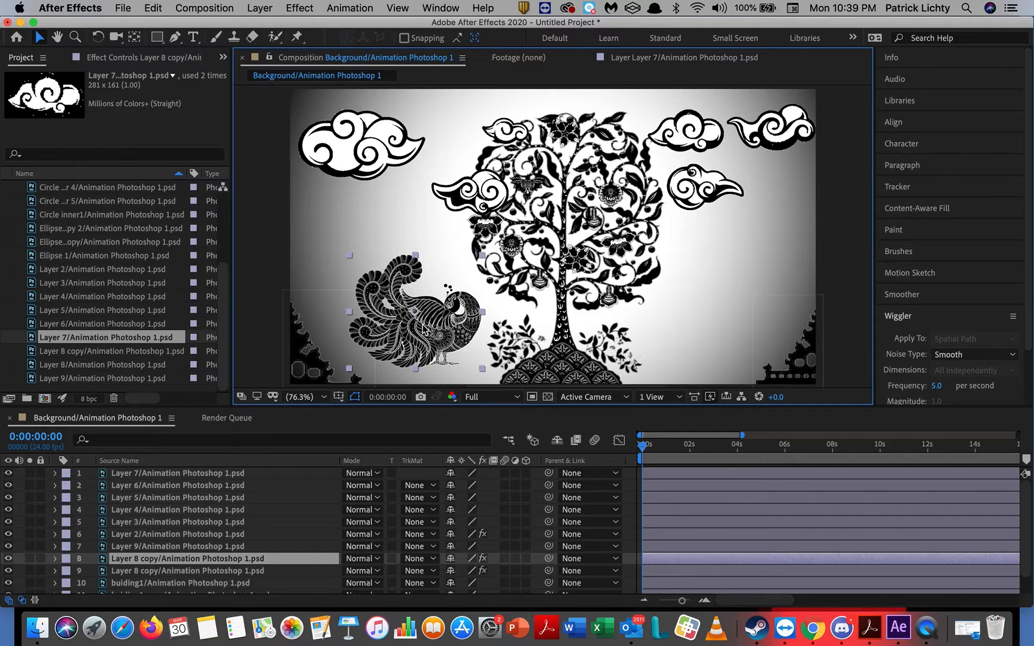
pyautogui.moveTo(436, 323); pyautogui.dragTo(734, 322)
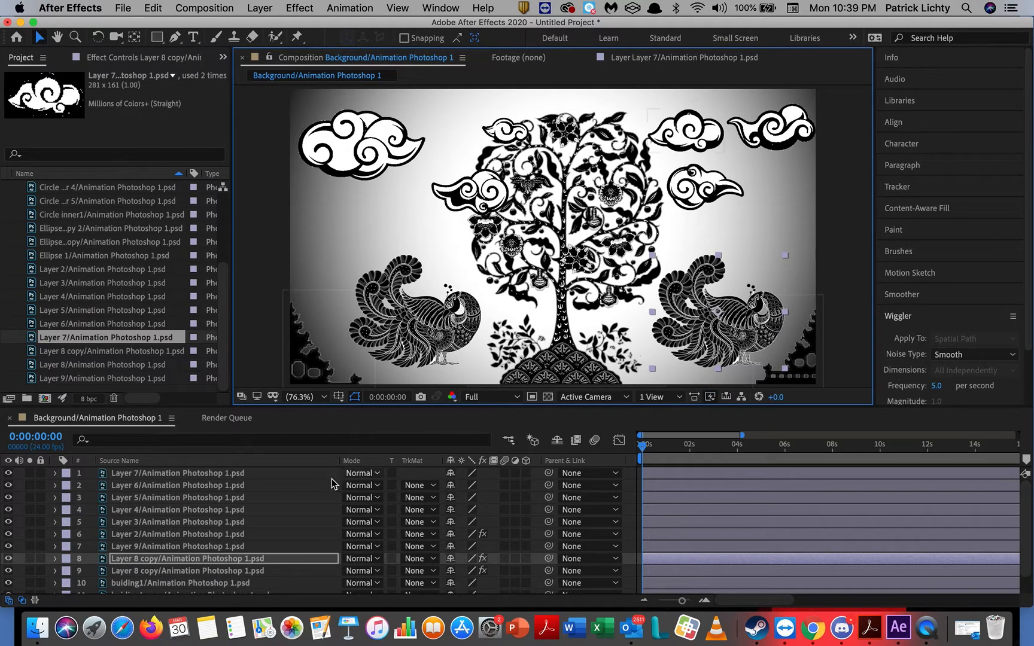
# Turn all layers in the composition into 3D layers, then clear the selection.
pyautogui.click(136, 485)
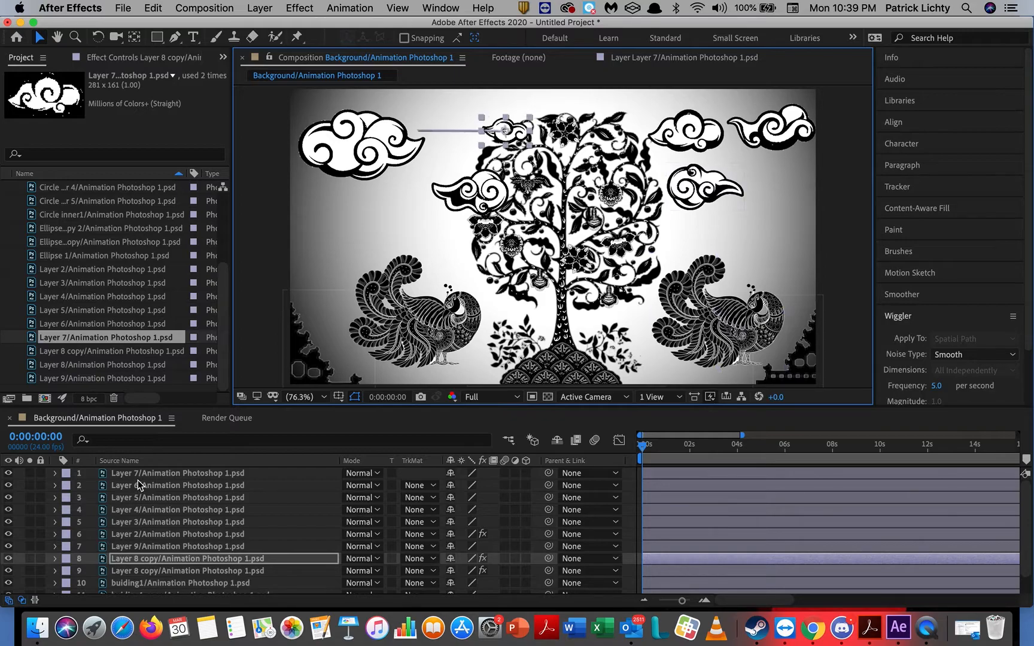
pyautogui.press('super+a')
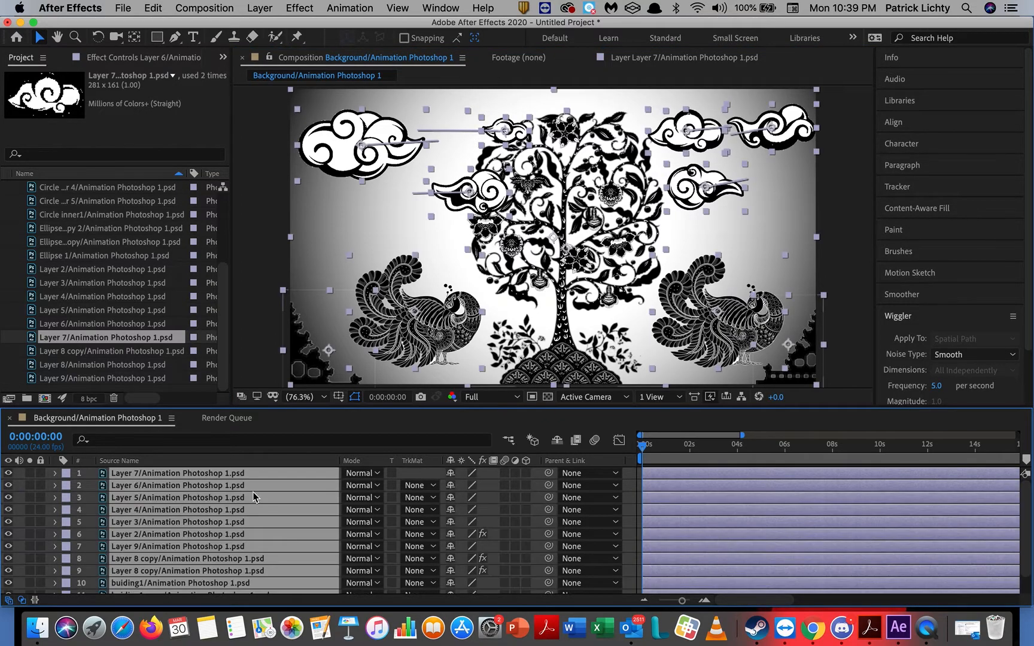
pyautogui.click(526, 485)
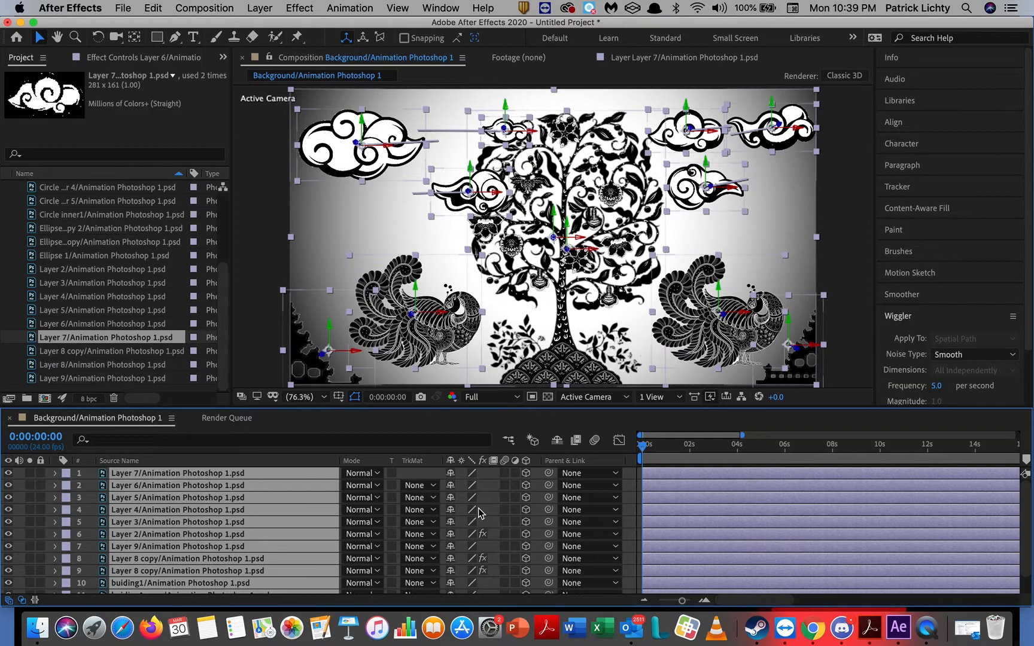
pyautogui.click(248, 165)
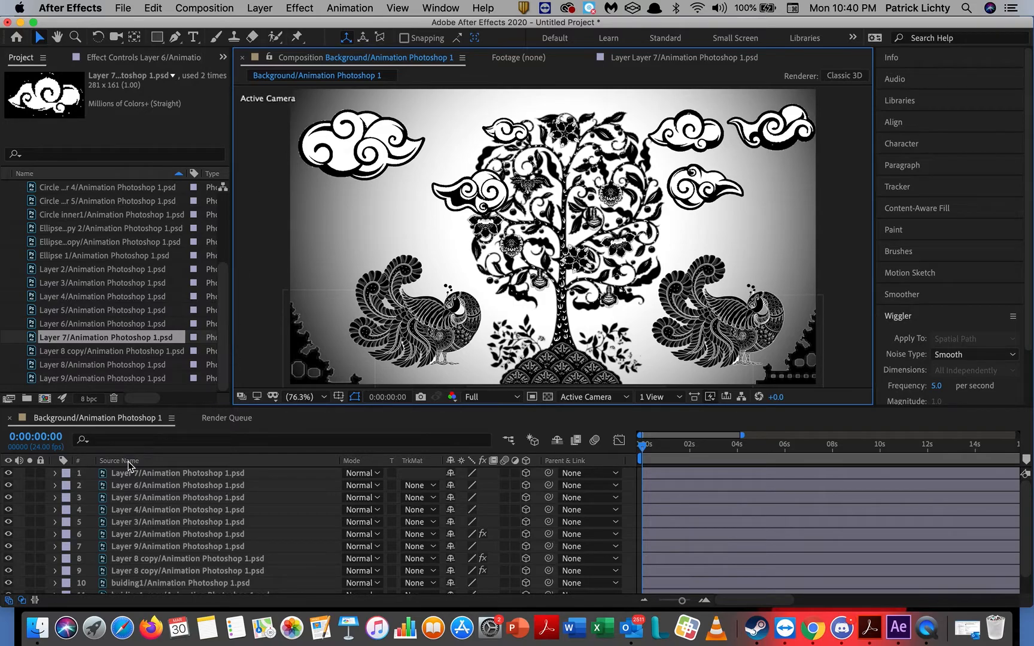
# Select the duplicated peacock right of the tree and reveal its Transform properties.
pyautogui.click(732, 322)
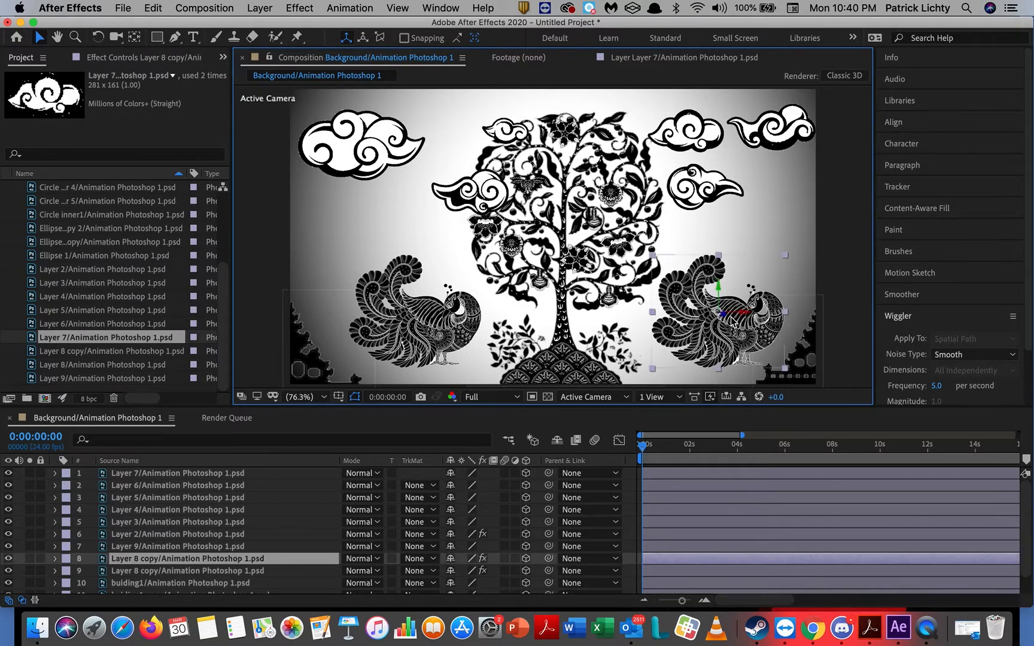
pyautogui.click(56, 559)
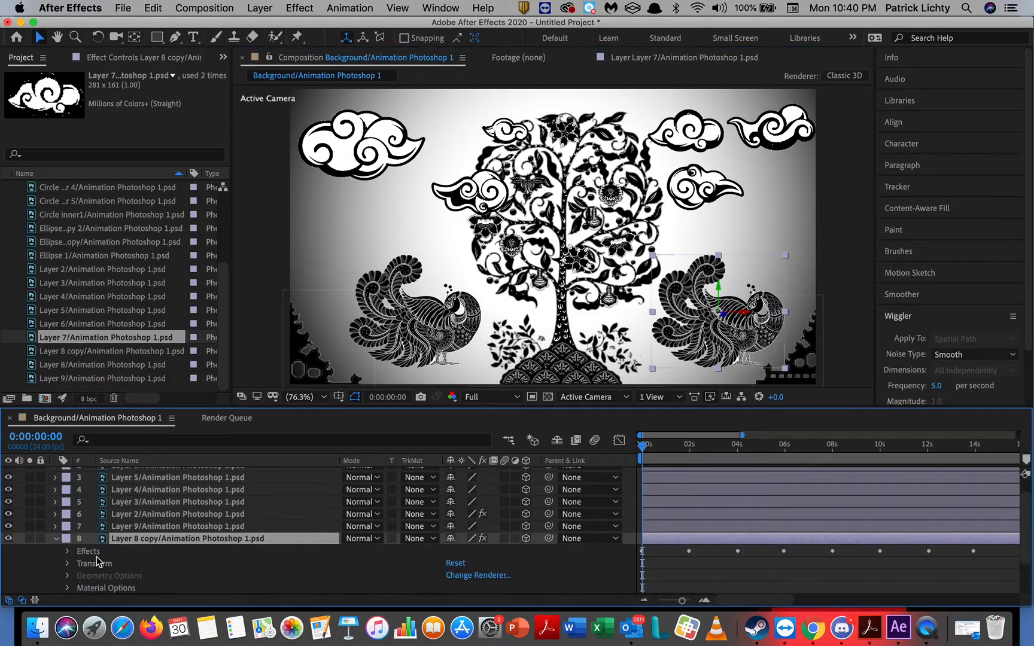
pyautogui.click(67, 564)
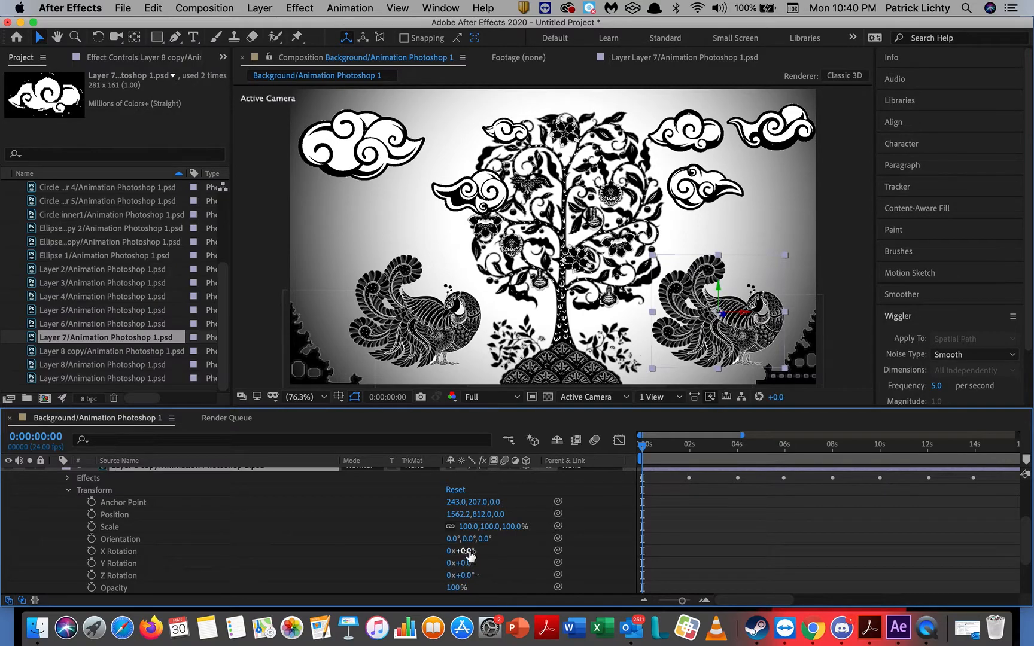
# Try rotating the duplicated peacock with its X Rotation and Z Orientation values, undoing each trial.
pyautogui.moveTo(470, 555); pyautogui.dragTo(483, 553)
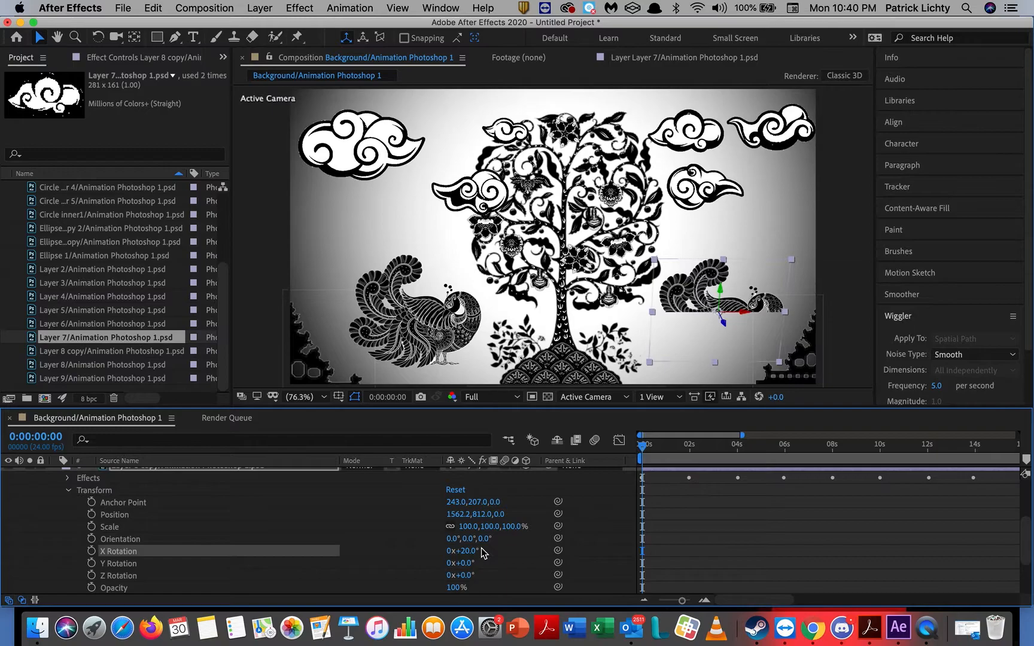
pyautogui.press('super+z')
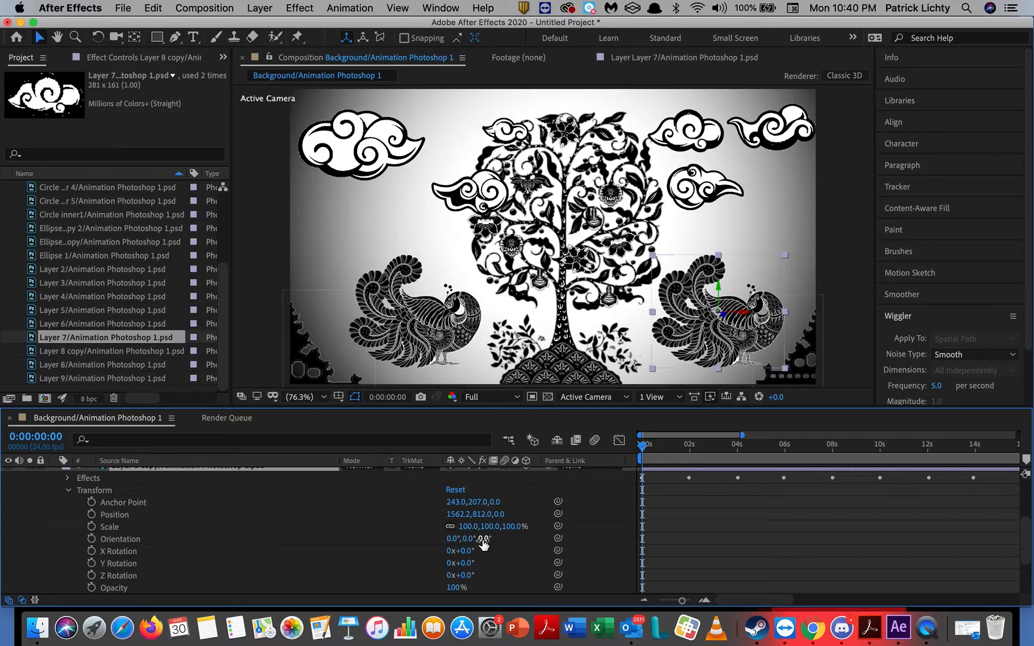
pyautogui.moveTo(484, 542)
pyautogui.mouseDown()
pyautogui.moveTo(492, 537)
pyautogui.moveTo(484, 538)
pyautogui.mouseUp()
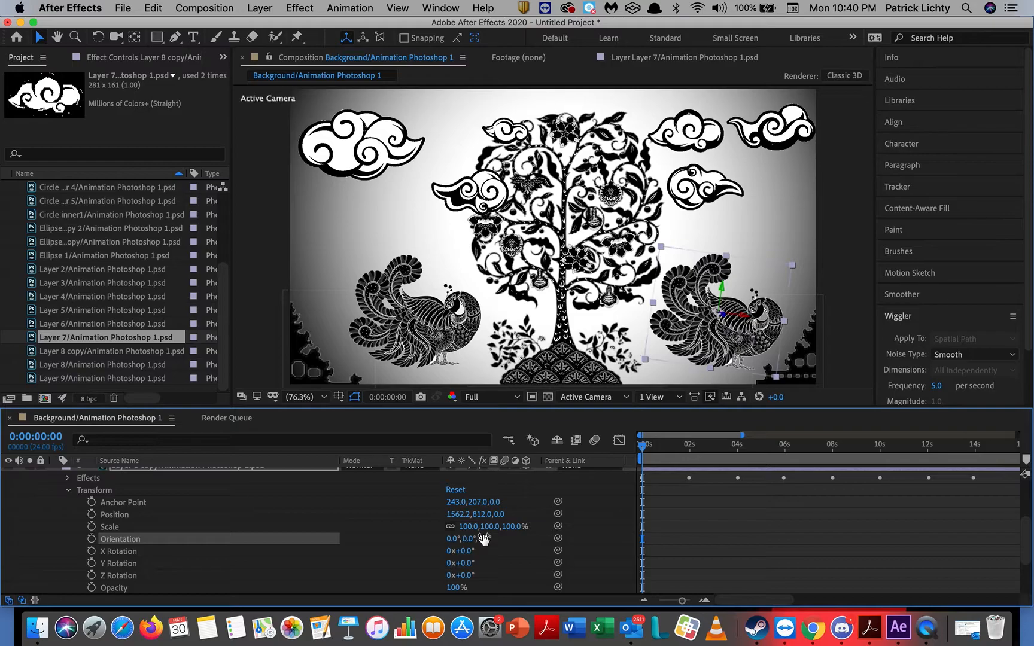
pyautogui.press('super+z')
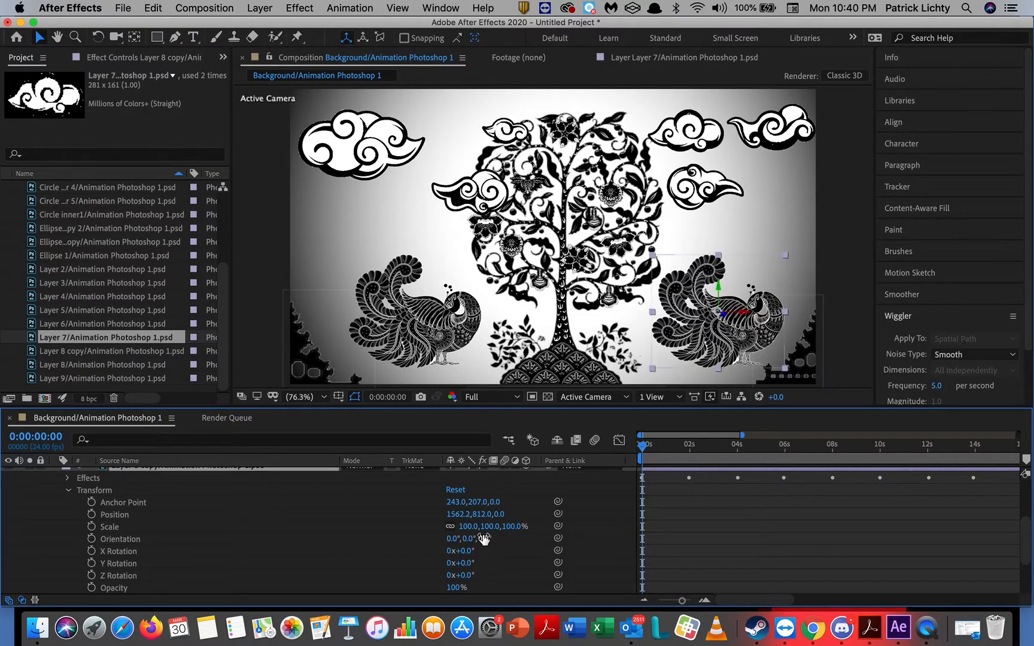
pyautogui.moveTo(468, 551); pyautogui.dragTo(544, 538)
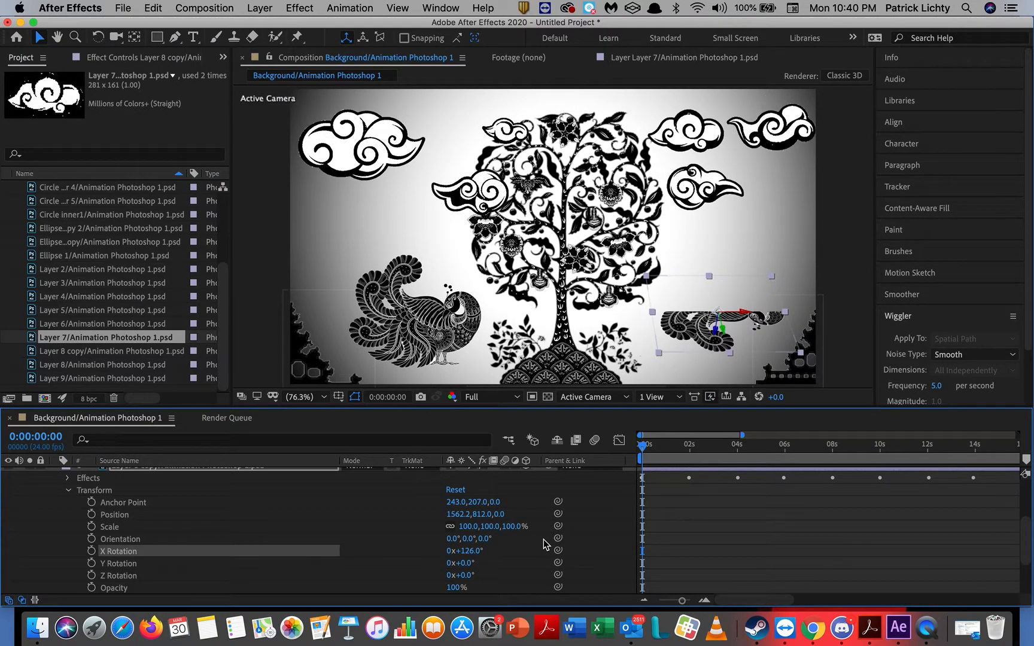
pyautogui.press('super+z')
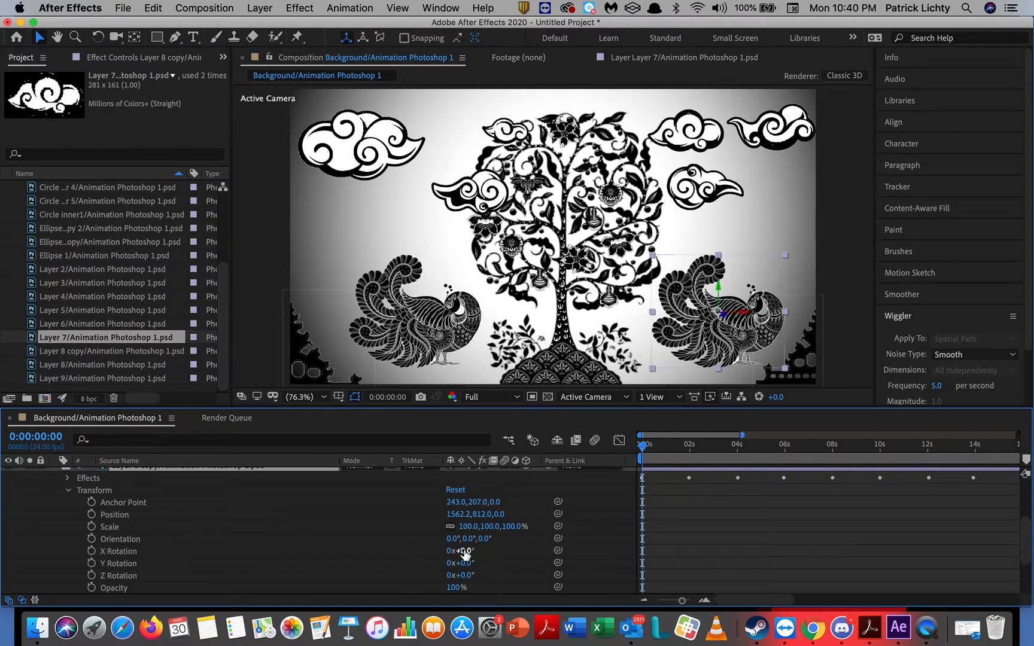
# Set the duplicated peacock's Y Rotation to 180° so it faces the tree, and preview the opening seconds before returning to 0:00:00:00.
pyautogui.moveTo(471, 570); pyautogui.dragTo(578, 546)
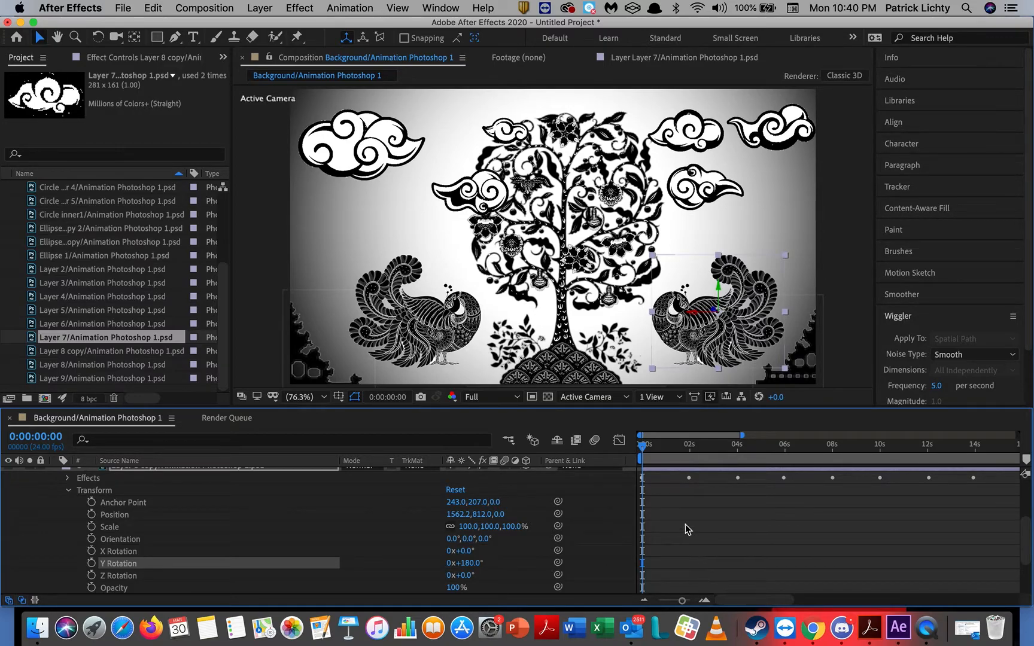
pyautogui.moveTo(643, 446); pyautogui.dragTo(721, 456)
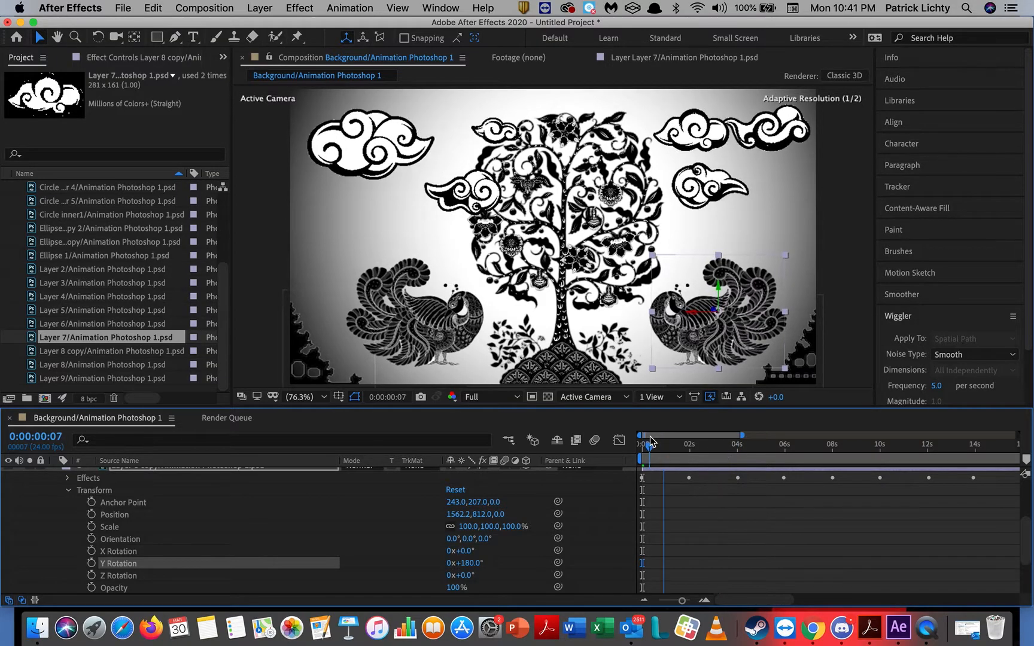
pyautogui.press('Home')
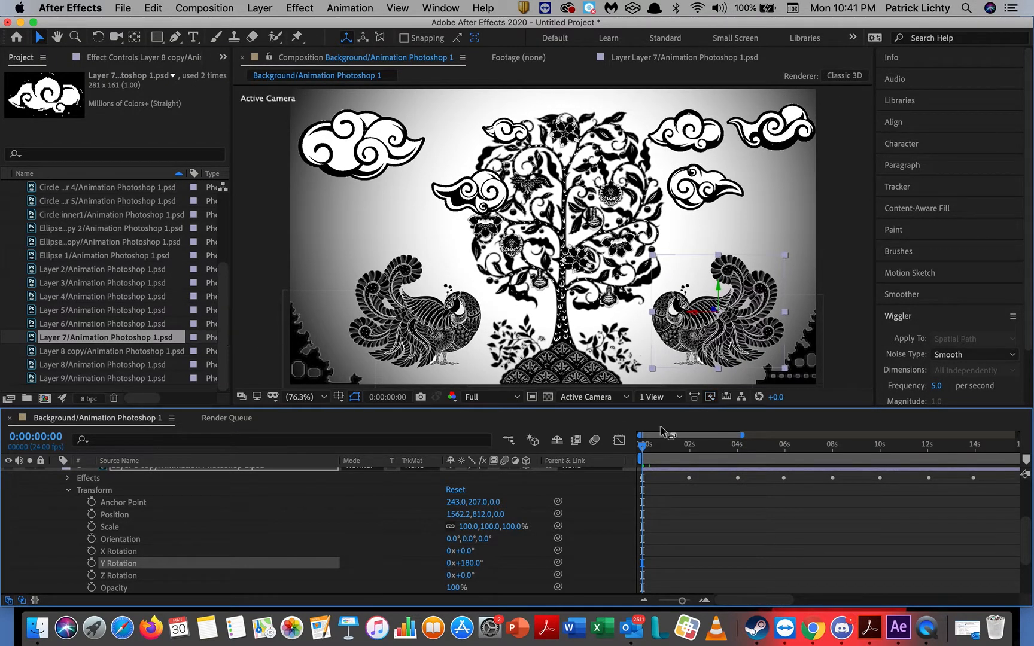
# Nudge the building in the scene's lower-left corner slightly to the right and stretch its top edge upward.
pyautogui.click(311, 350)
pyautogui.moveTo(311, 346); pyautogui.dragTo(310, 347)
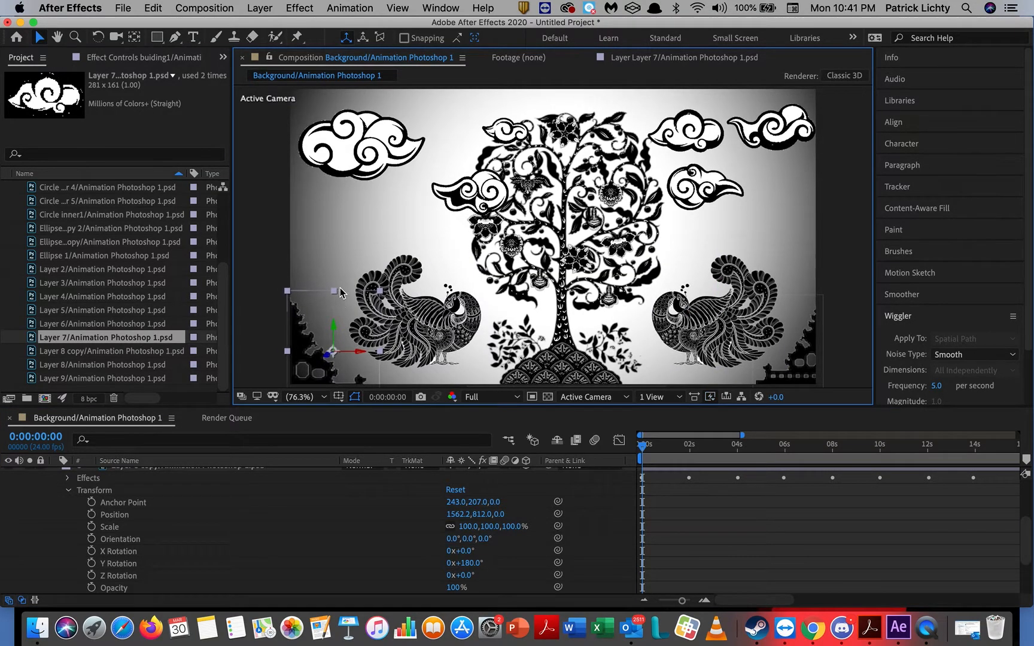
pyautogui.moveTo(334, 292); pyautogui.dragTo(371, 274)
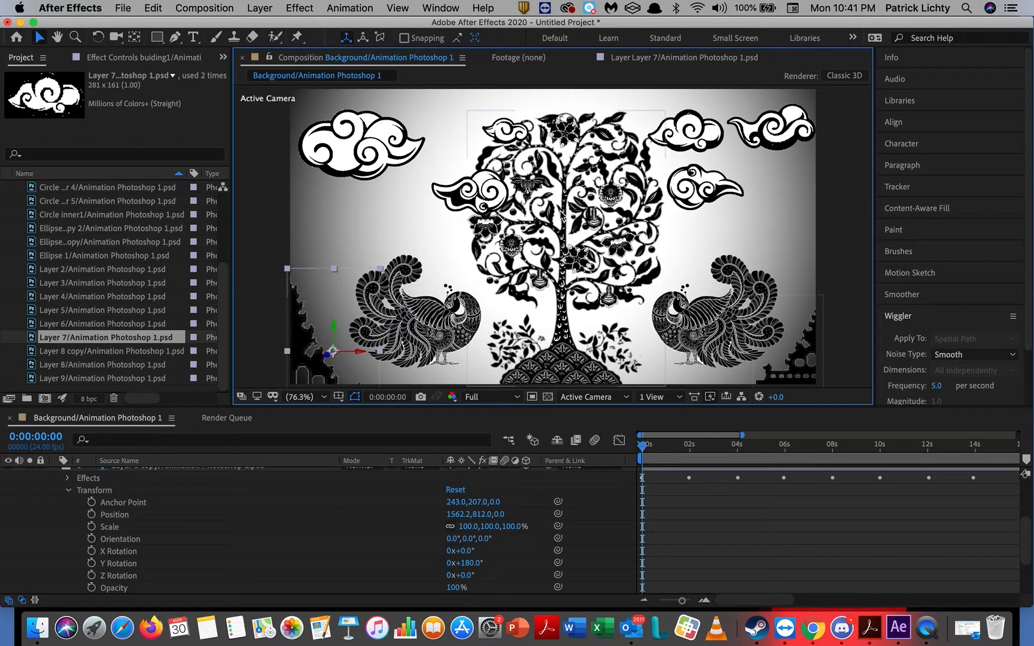
# Reveal the tree layer's Transform properties and start keyframing its Scale and Position at 0:00:00:00.
pyautogui.click(562, 213)
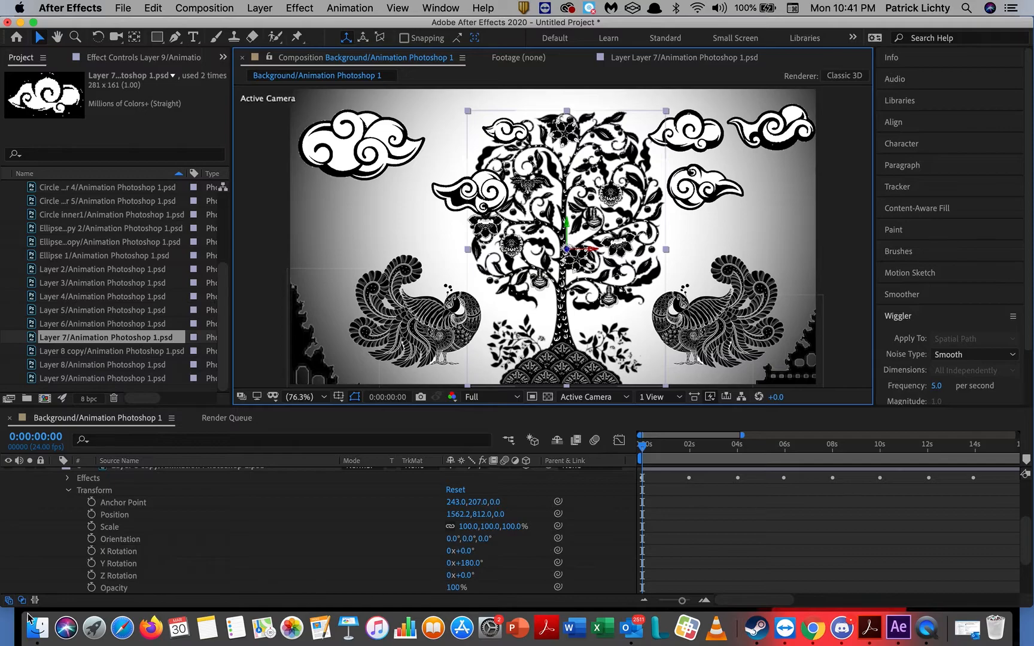
pyautogui.click(643, 454)
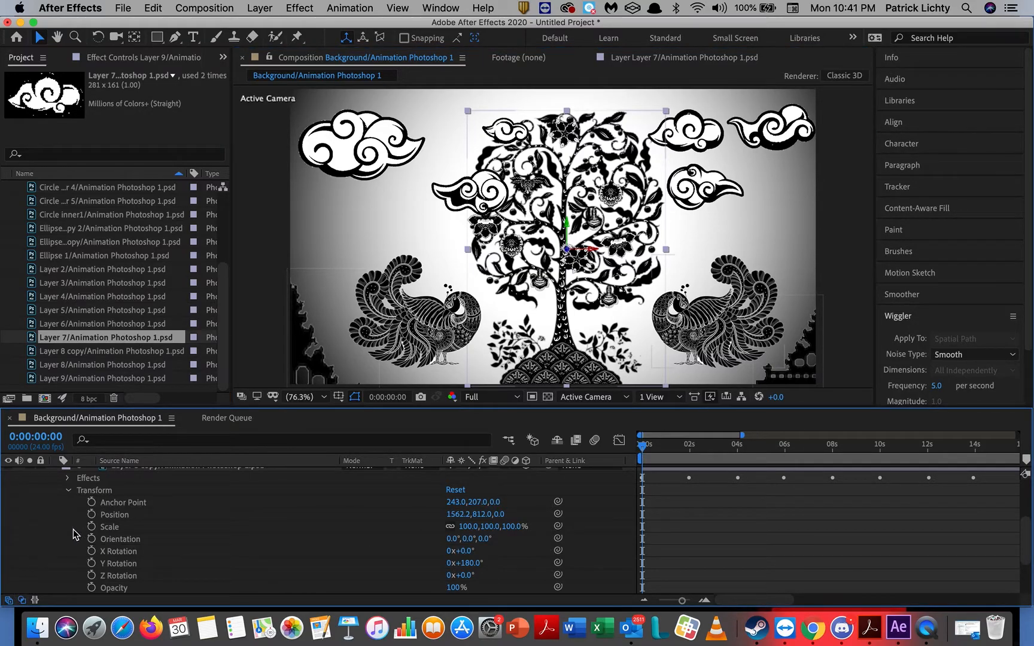
pyautogui.scroll(-2, 70, 530)
pyautogui.scroll(4, 72, 531)
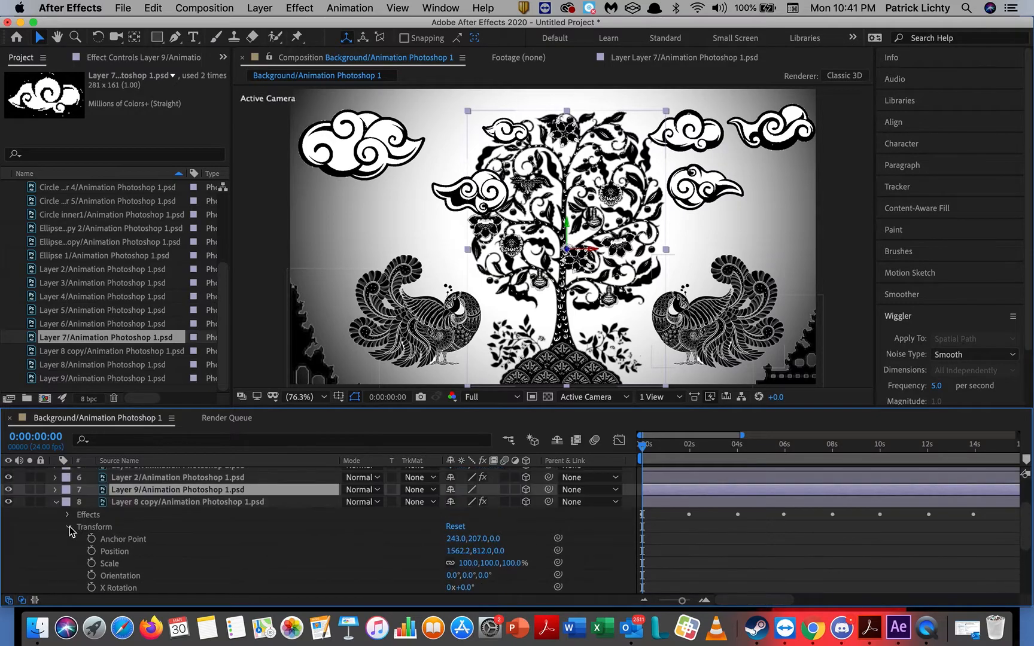
pyautogui.click(56, 490)
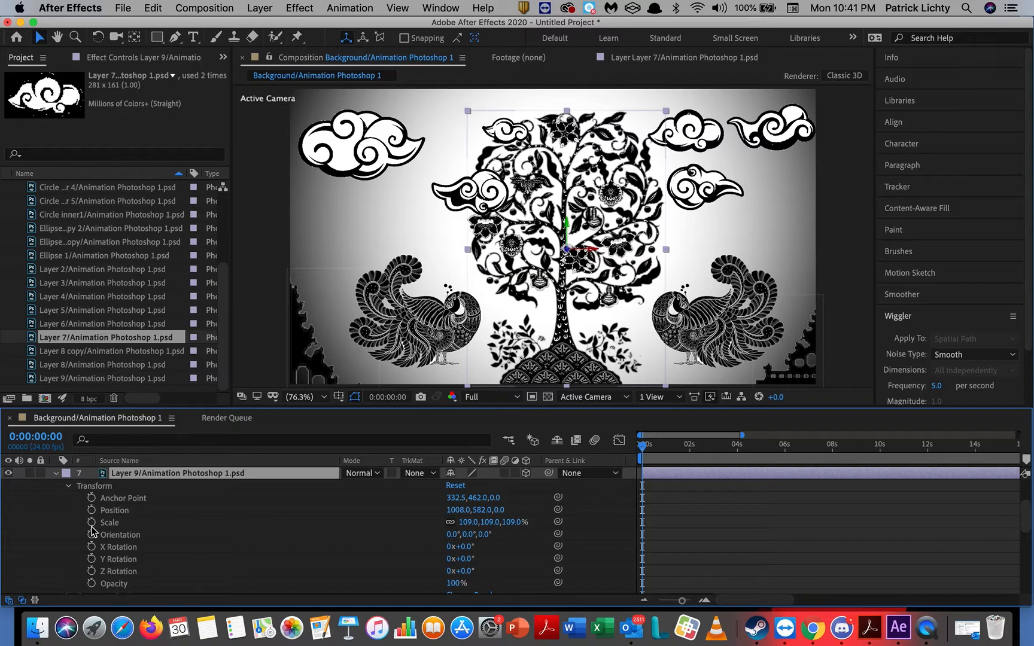
pyautogui.click(91, 523)
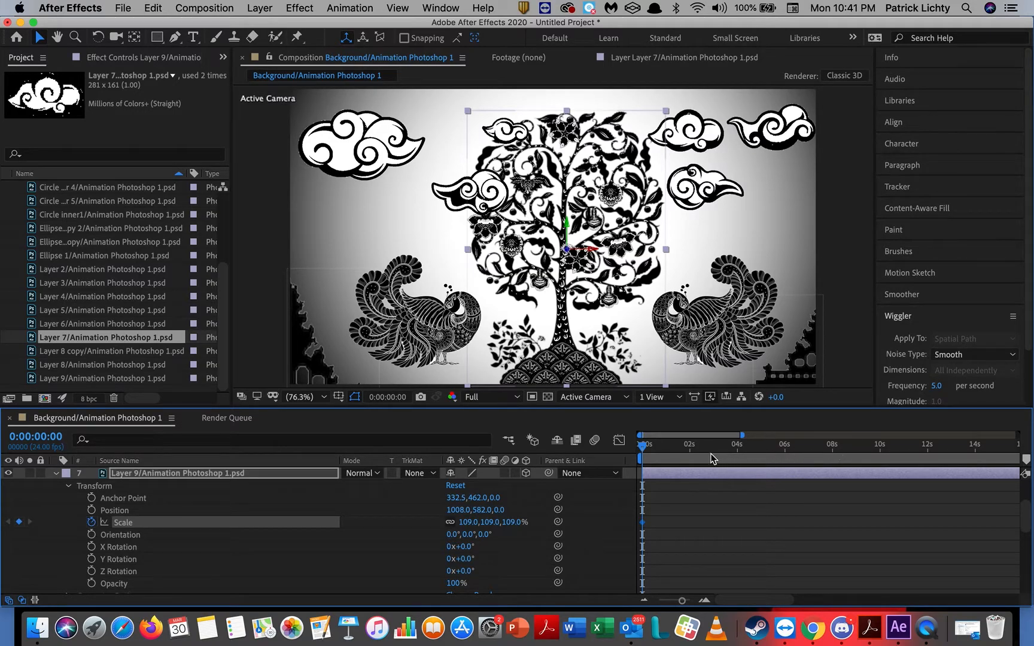
pyautogui.click(91, 510)
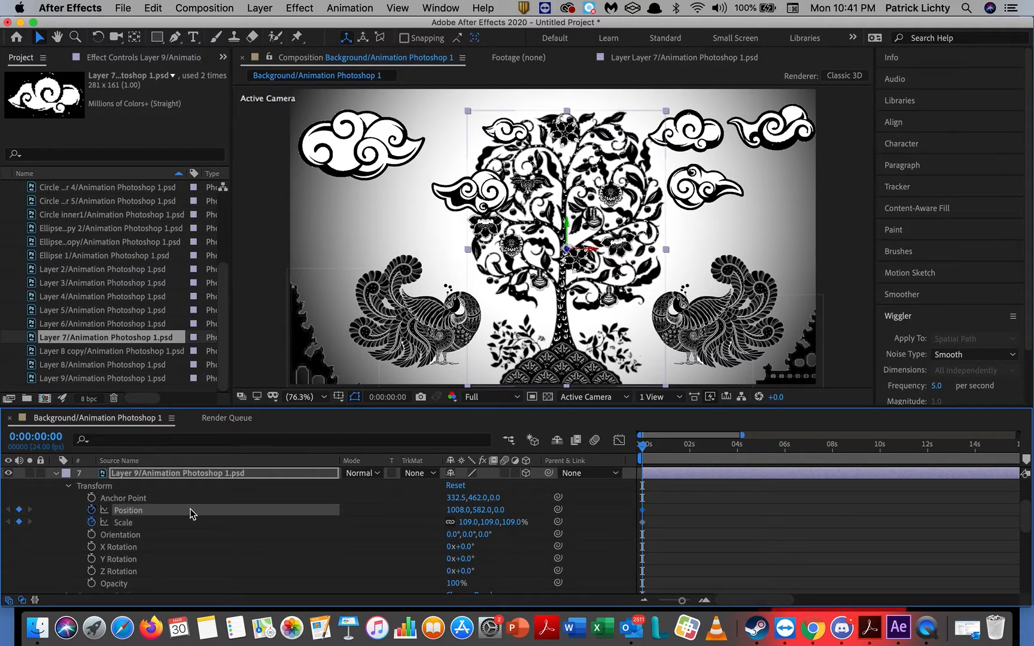
# At 0:00:15:01, set the tree's Scale to 125% to add an ending keyframe.
pyautogui.click(645, 450)
pyautogui.moveTo(645, 453); pyautogui.dragTo(1003, 471)
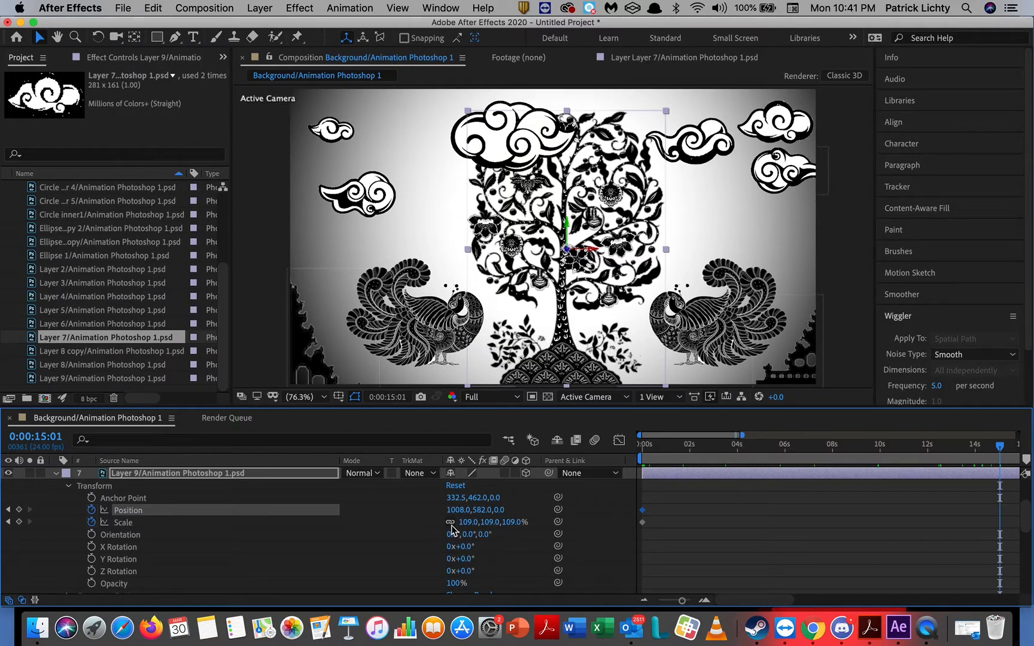
pyautogui.moveTo(466, 523)
pyautogui.mouseDown()
pyautogui.moveTo(497, 528)
pyautogui.moveTo(485, 526)
pyautogui.mouseUp()
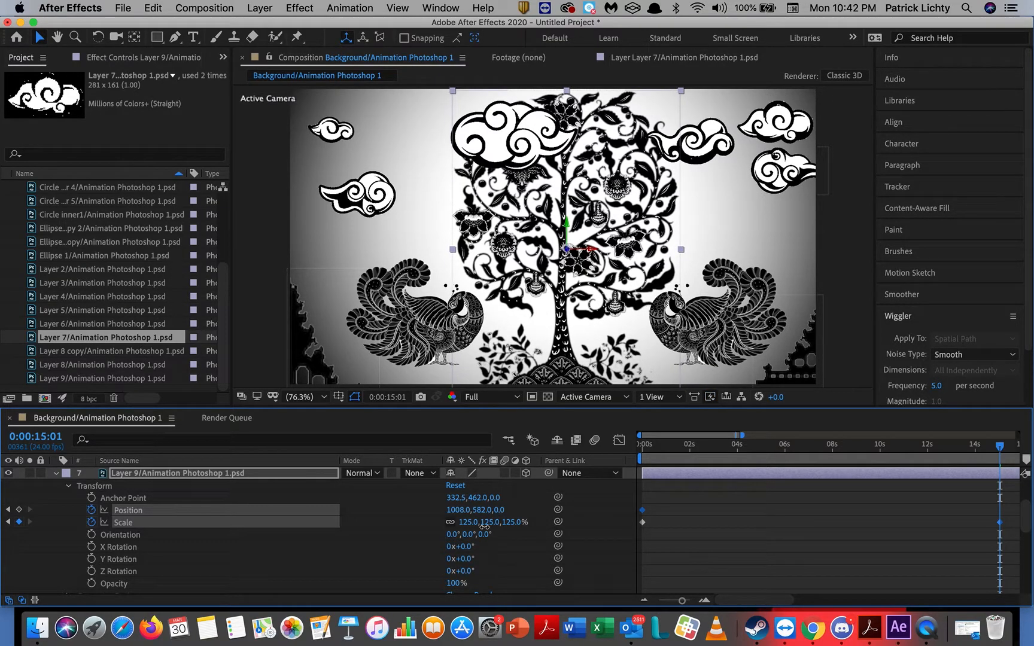
pyautogui.click(484, 525)
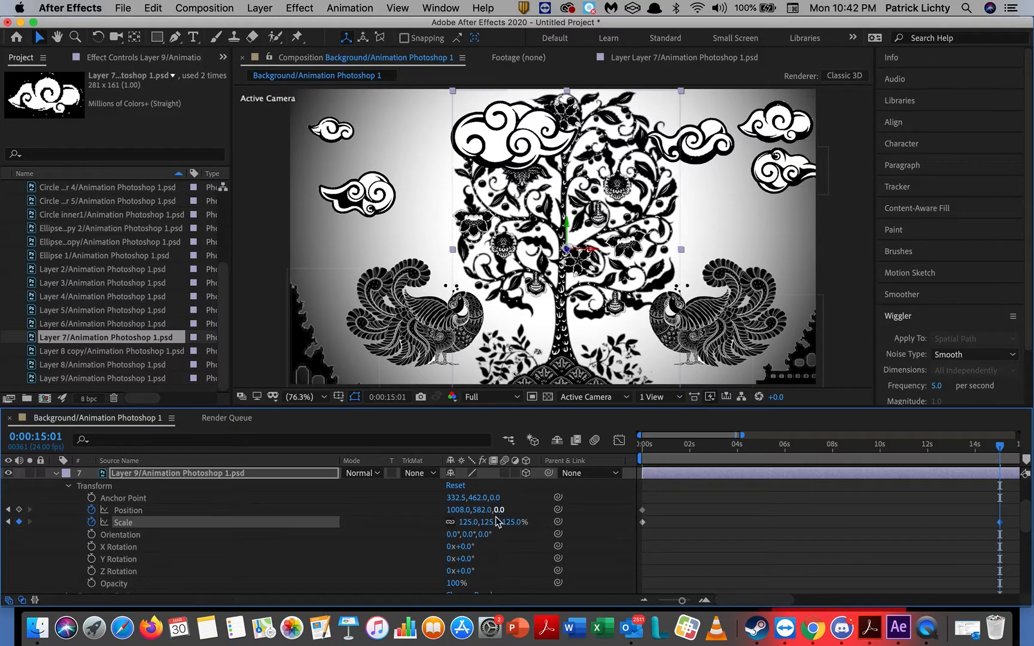
# Set the tree's ending Scale keyframe to 117% and save the project as animation project 1.
pyautogui.moveTo(490, 523); pyautogui.dragTo(487, 525)
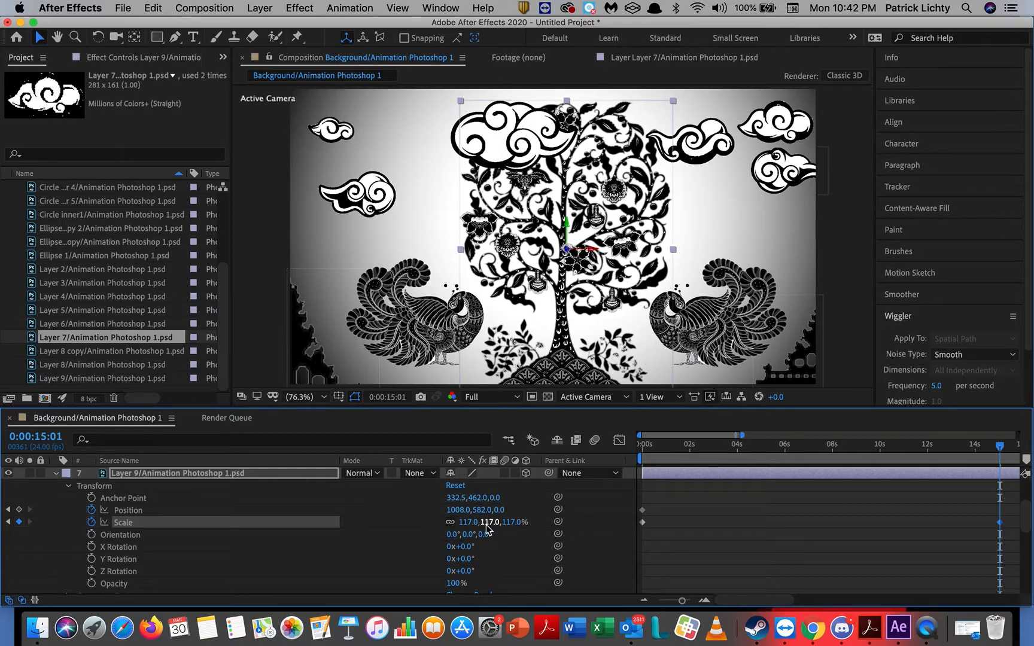
pyautogui.press('super+s')
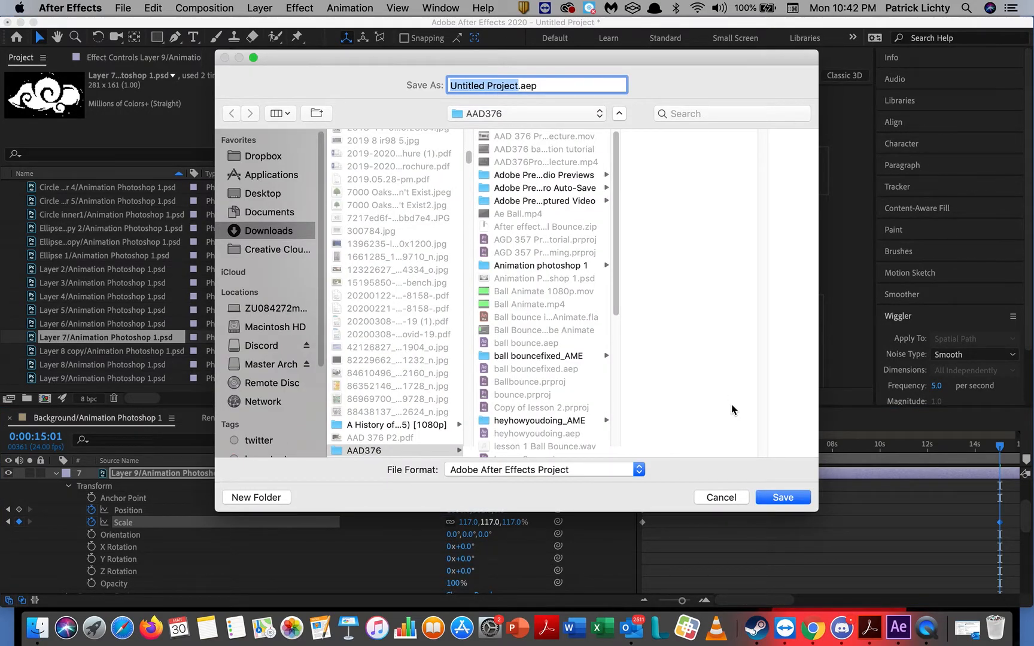
pyautogui.write('animation ')
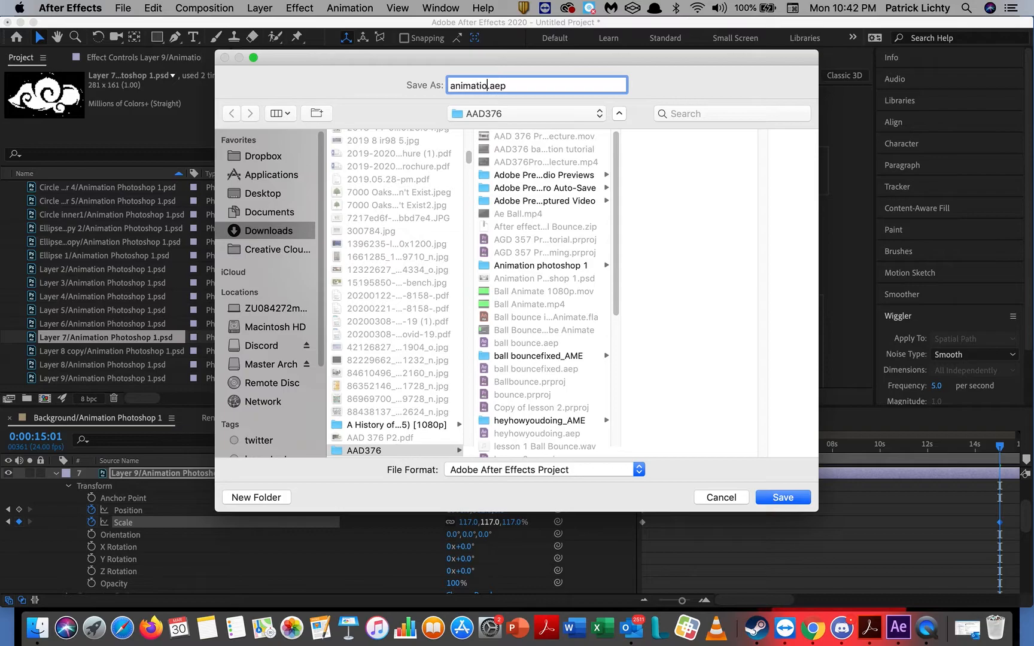
pyautogui.write('project 1')
pyautogui.press('Return')
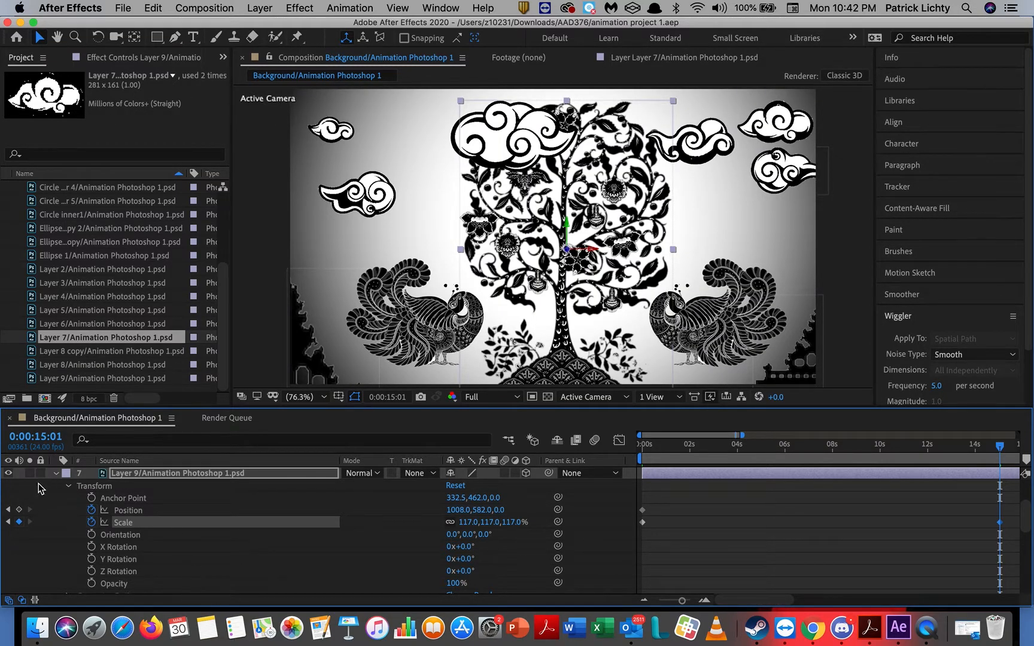
# Collapse the expanded properties of the tree layer and the duplicated peacock layer in the timeline.
pyautogui.click(58, 473)
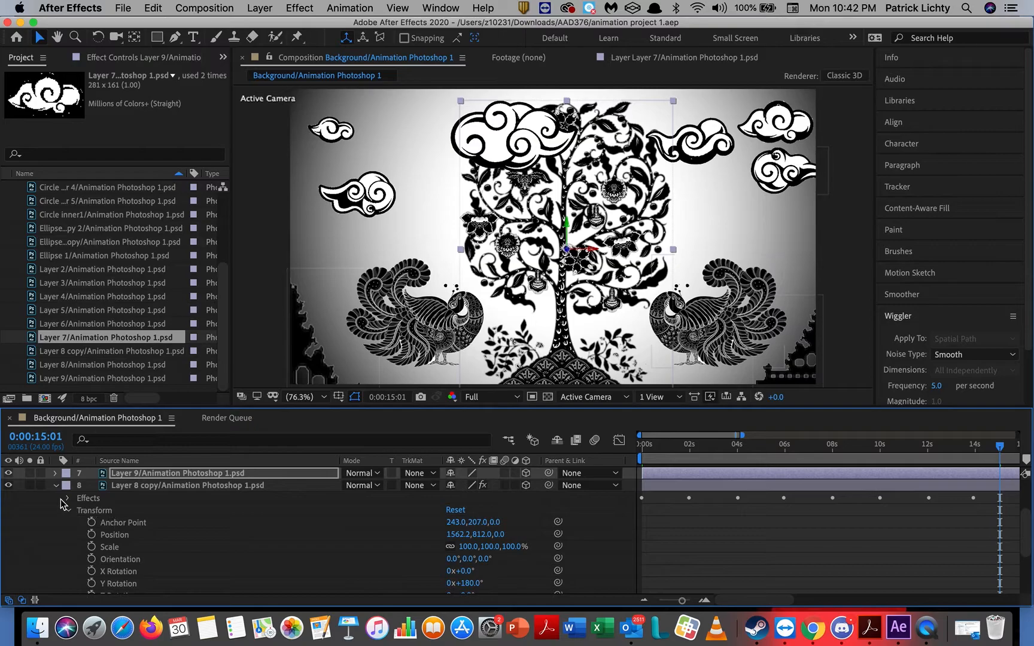
pyautogui.click(65, 486)
pyautogui.click(56, 491)
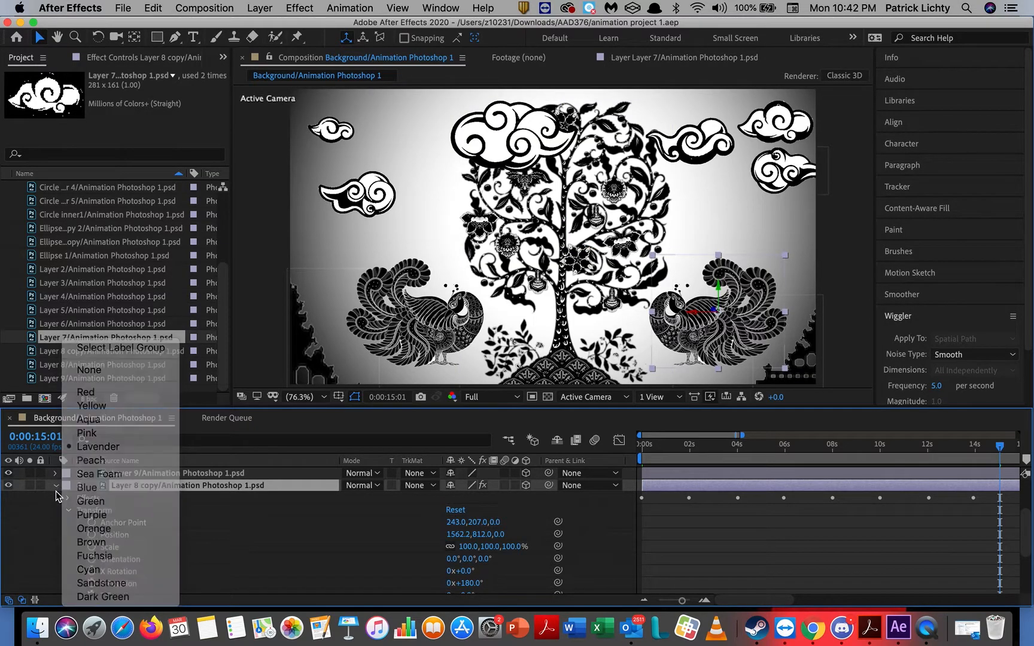
pyautogui.click(56, 486)
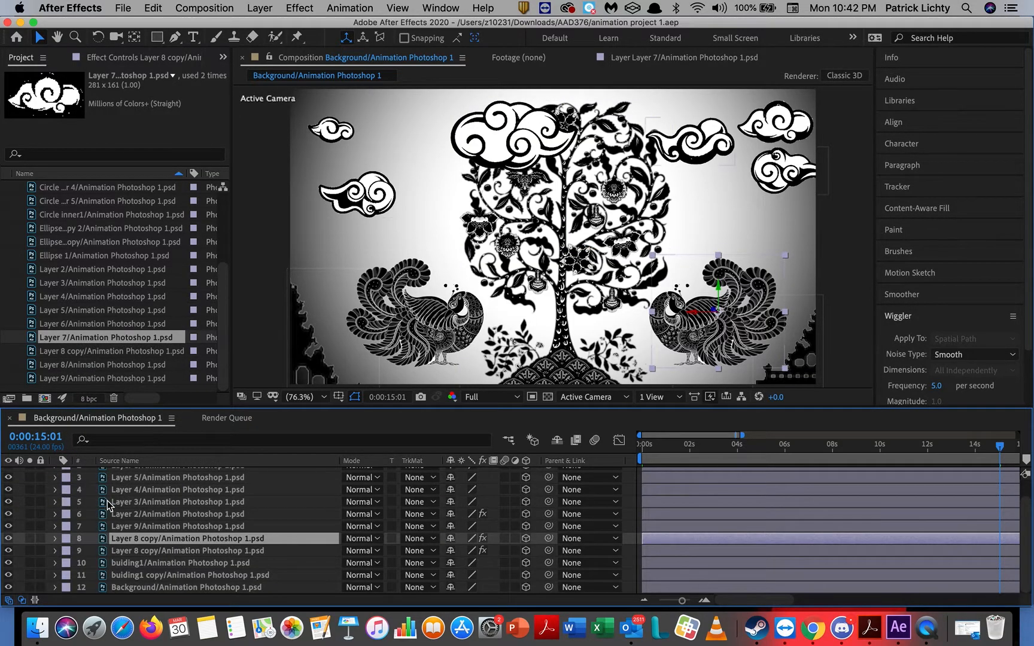
pyautogui.scroll(2, 109, 507)
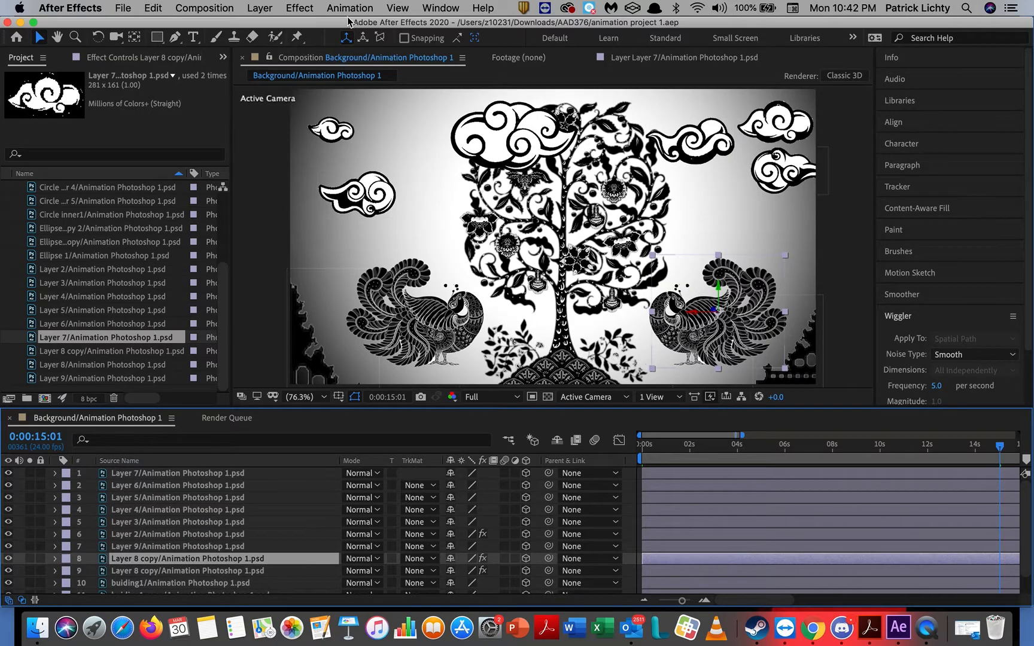
# Add a new camera to the composition and move its layer above all the other layers.
pyautogui.click(270, 11)
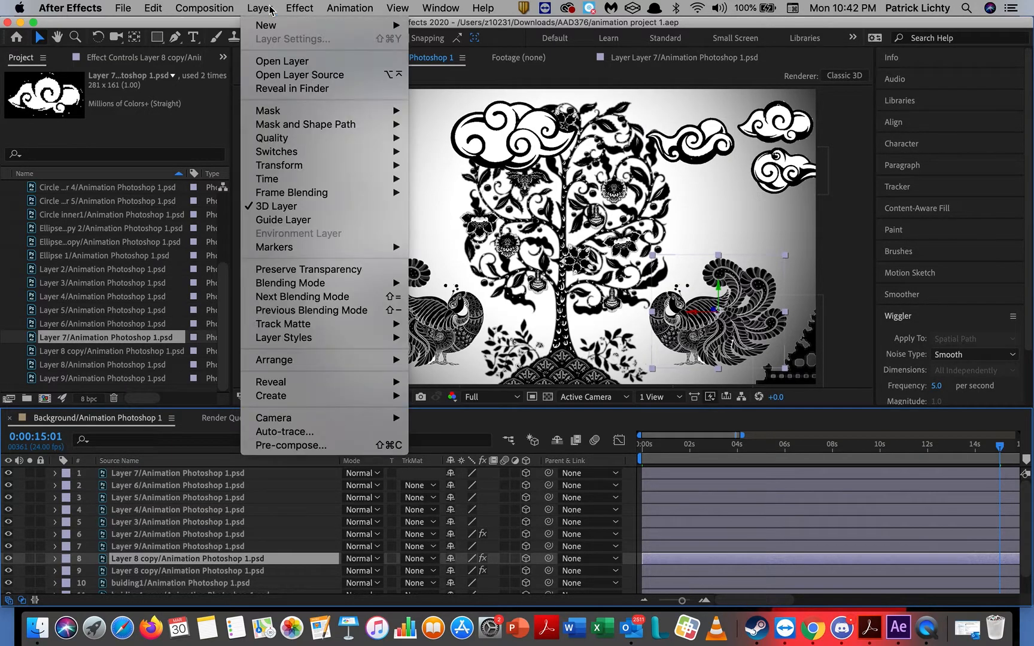
pyautogui.moveTo(275, 25)
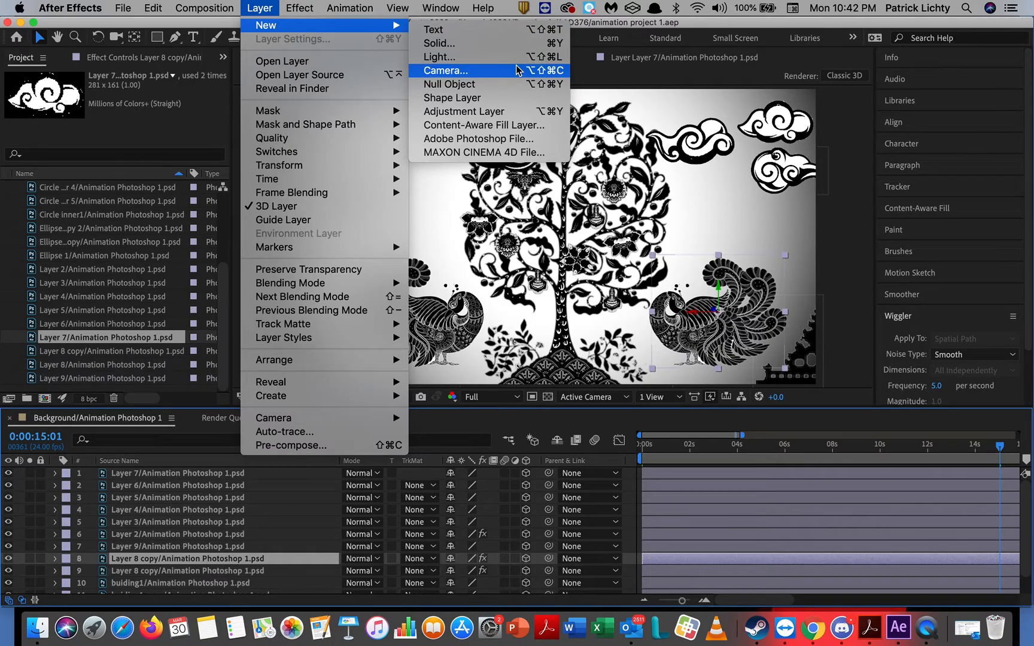
pyautogui.click(446, 70)
pyautogui.click(682, 423)
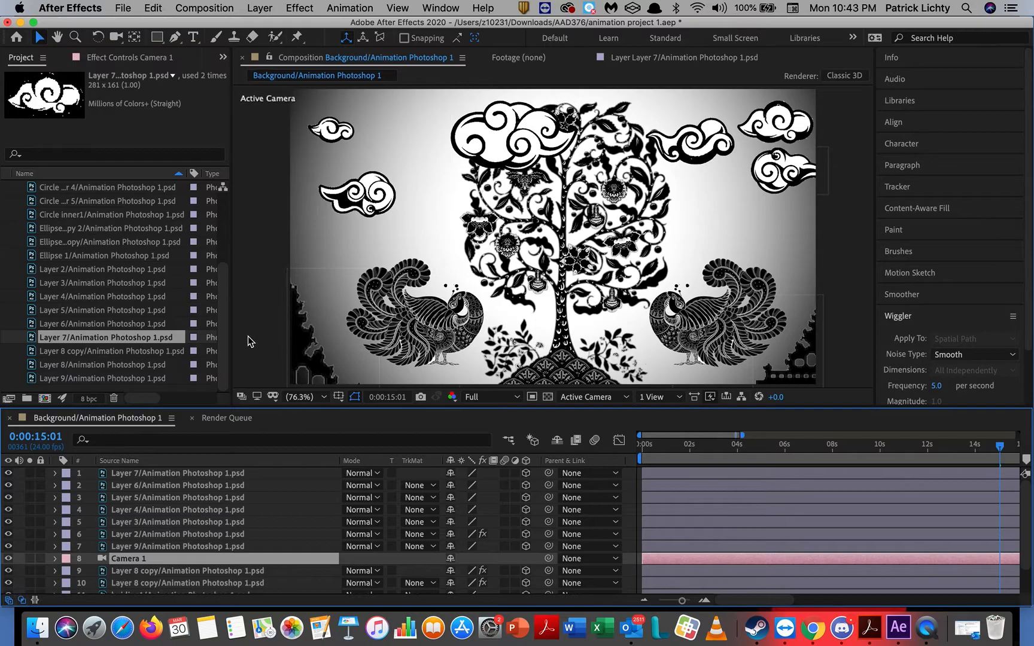
pyautogui.moveTo(143, 562); pyautogui.dragTo(151, 470)
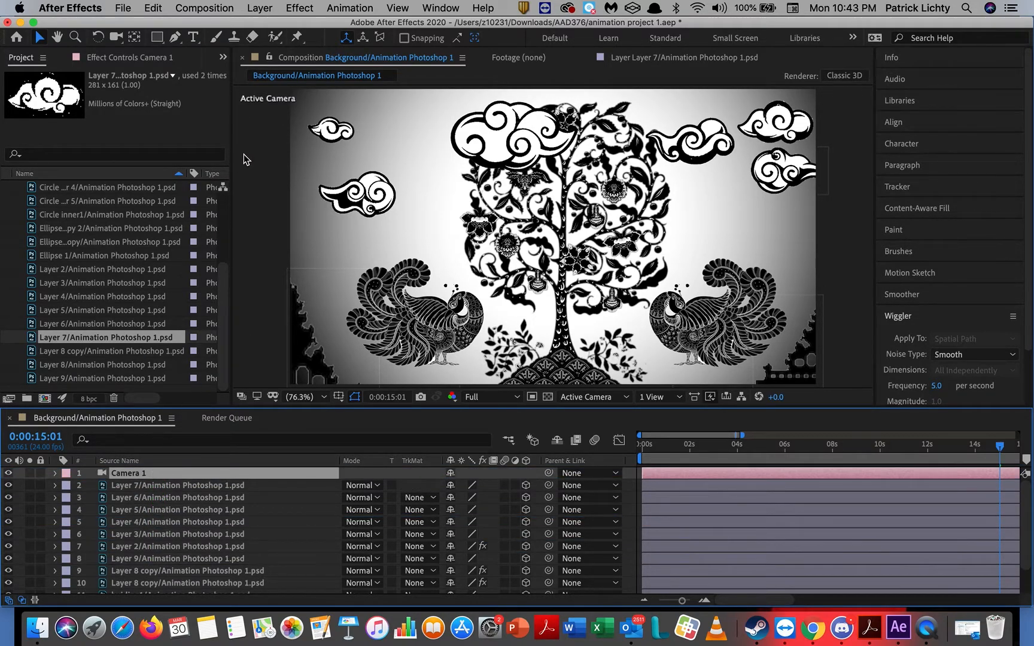
# Create a null object and parent Camera 1 to Null 1.
pyautogui.click(261, 8)
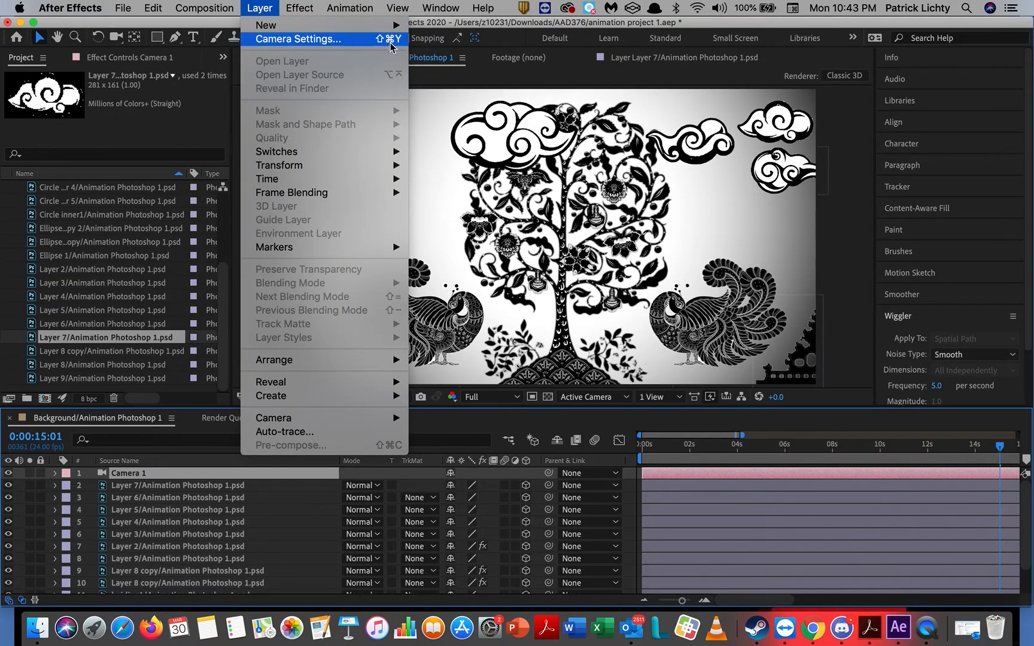
pyautogui.moveTo(395, 25)
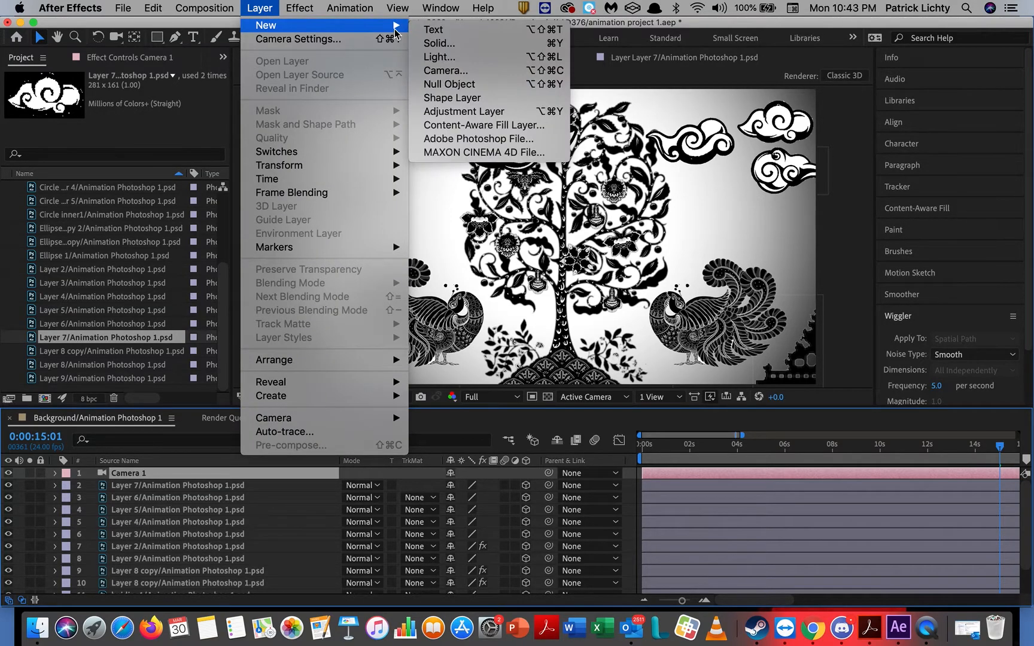
pyautogui.click(452, 87)
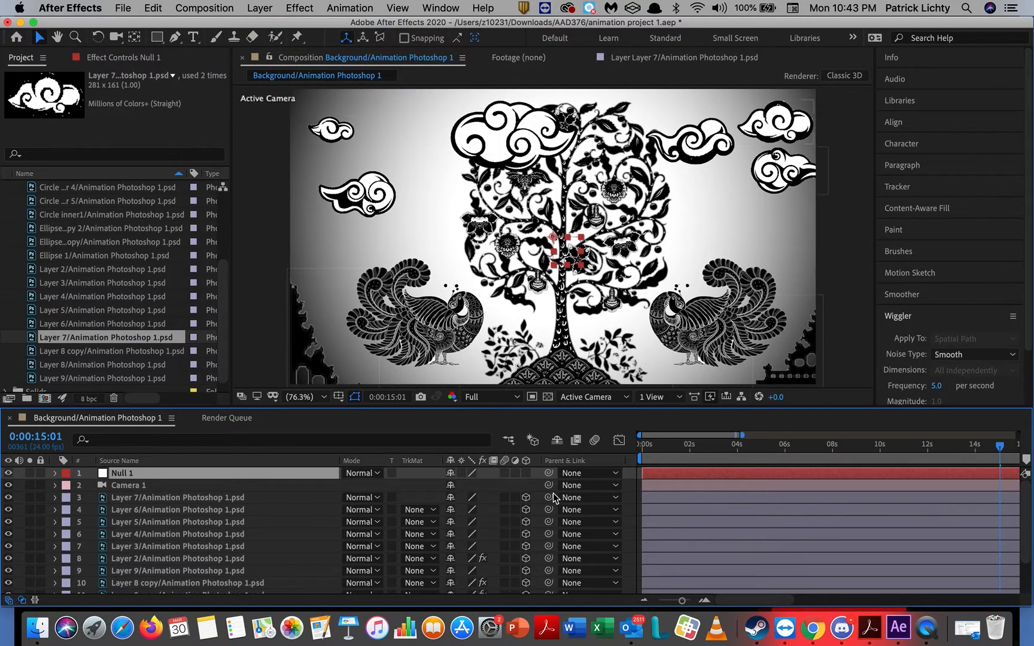
pyautogui.click(592, 485)
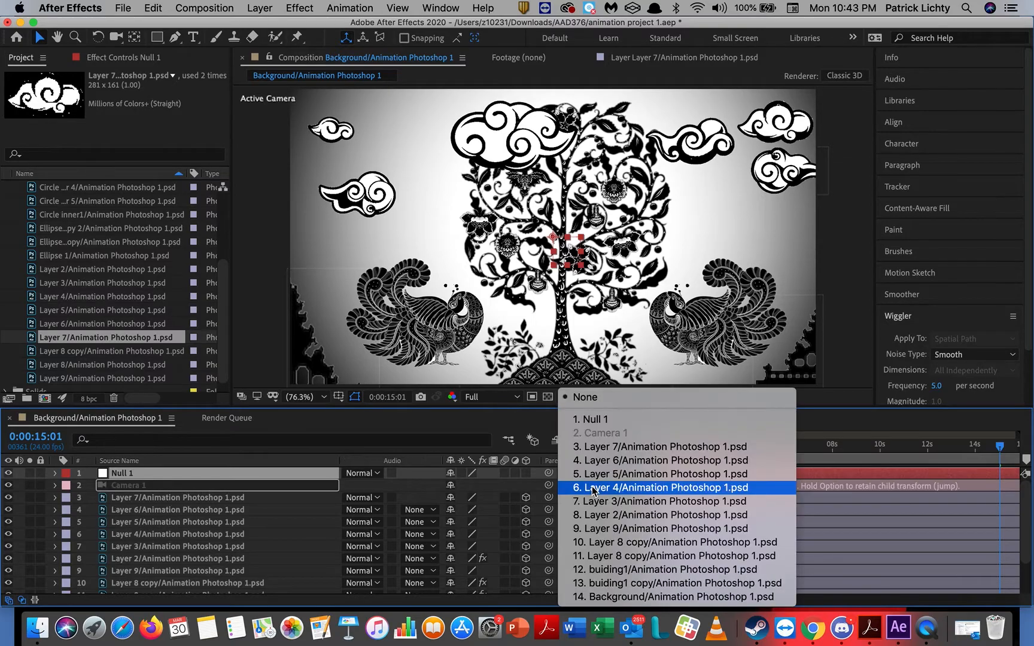
pyautogui.click(600, 421)
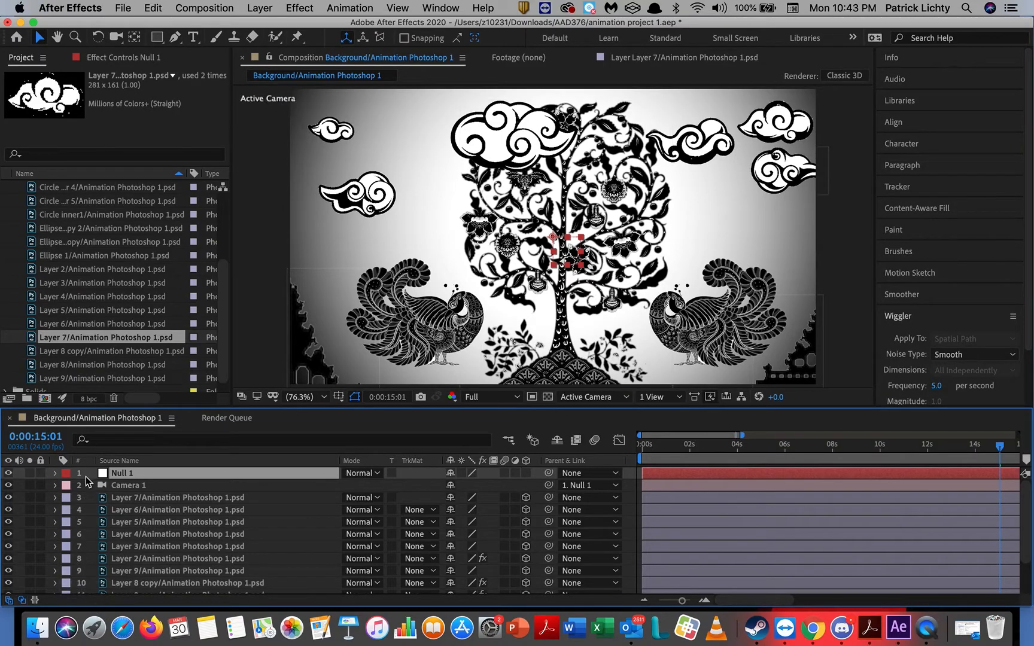
# Reveal Null 1's Transform properties, make it a 3D layer, and set its Position to 971, 540, 34.
pyautogui.click(56, 474)
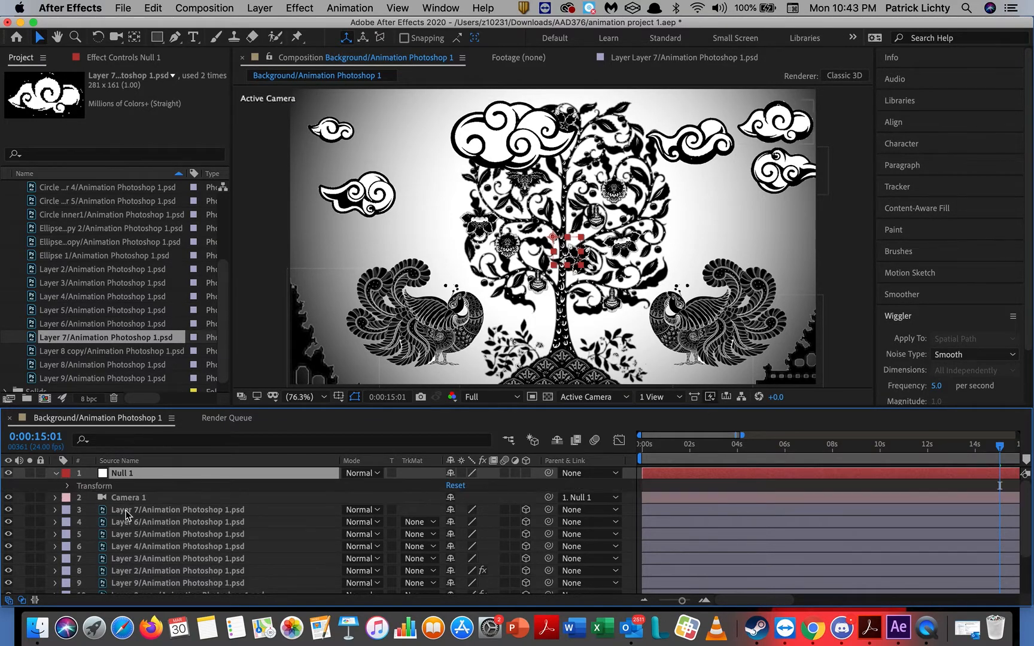
pyautogui.click(67, 488)
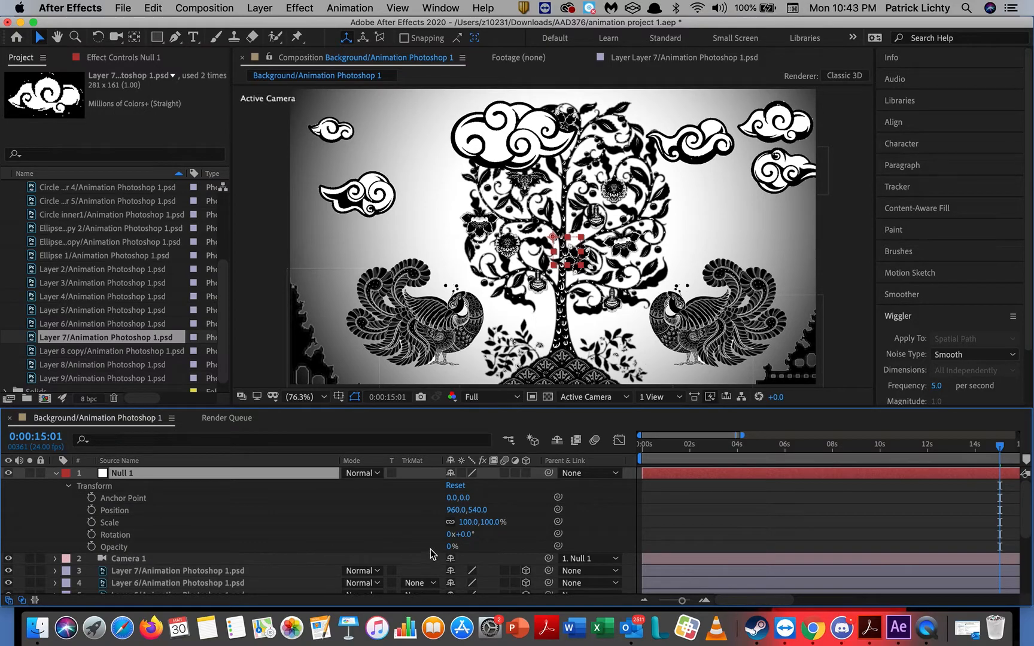
pyautogui.moveTo(454, 510); pyautogui.dragTo(489, 519)
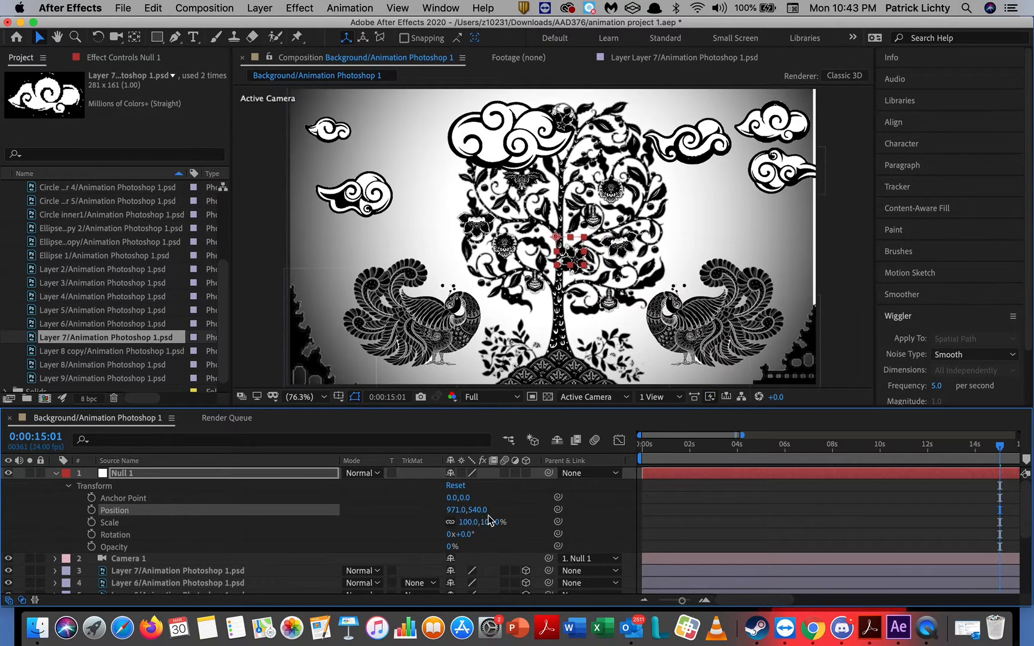
pyautogui.click(526, 473)
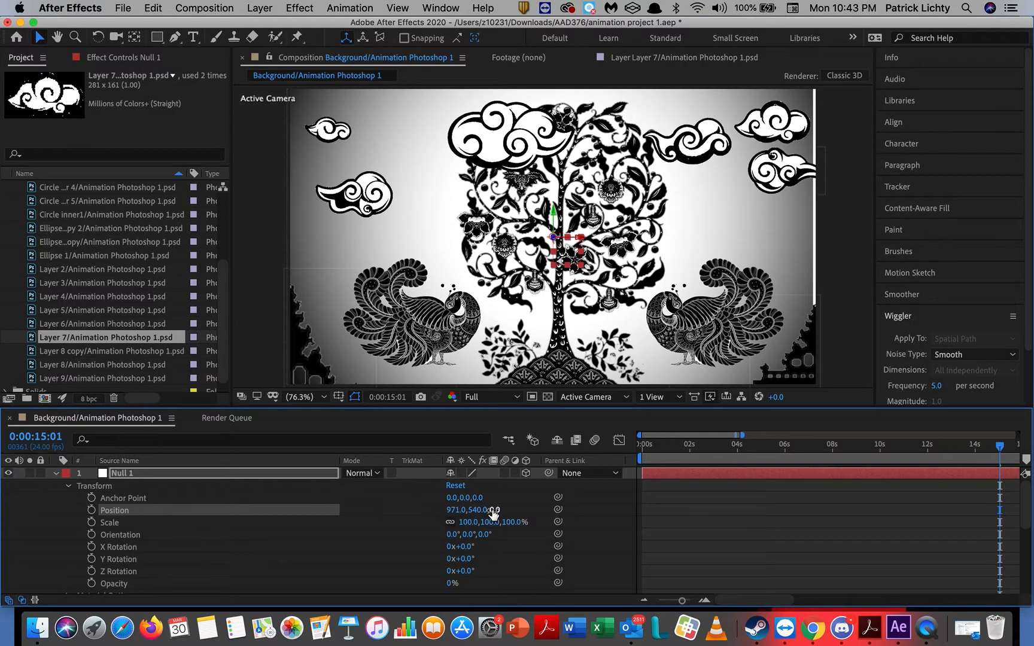
pyautogui.moveTo(495, 510); pyautogui.dragTo(532, 525)
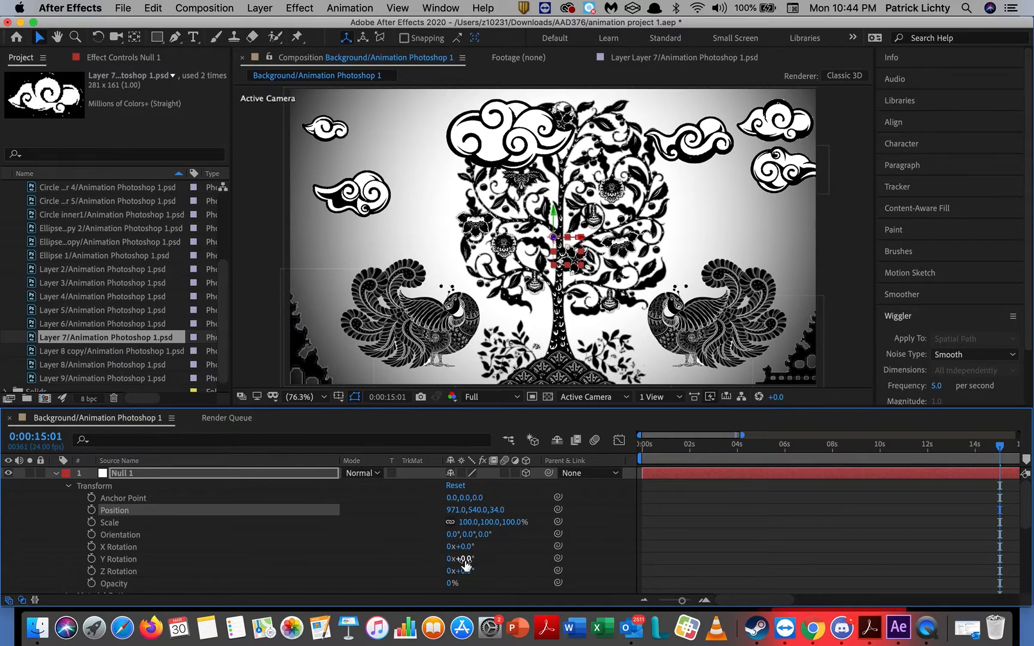
# Try a 47° Y Rotation on Null 1 to swing the camera around the scene, and undo it.
pyautogui.moveTo(466, 565); pyautogui.dragTo(503, 566)
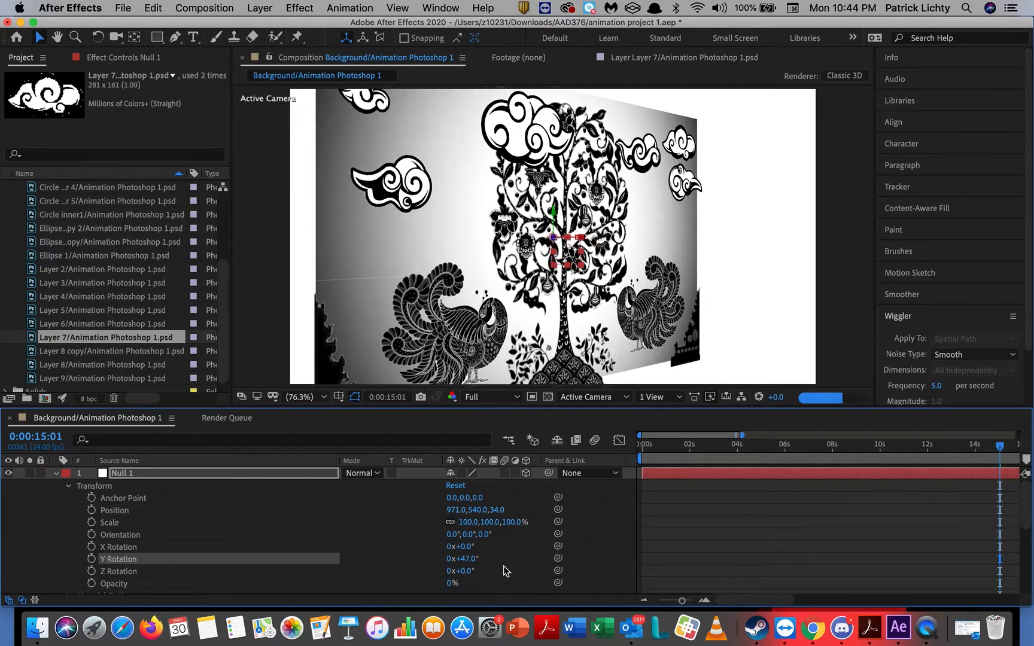
pyautogui.press('super+z')
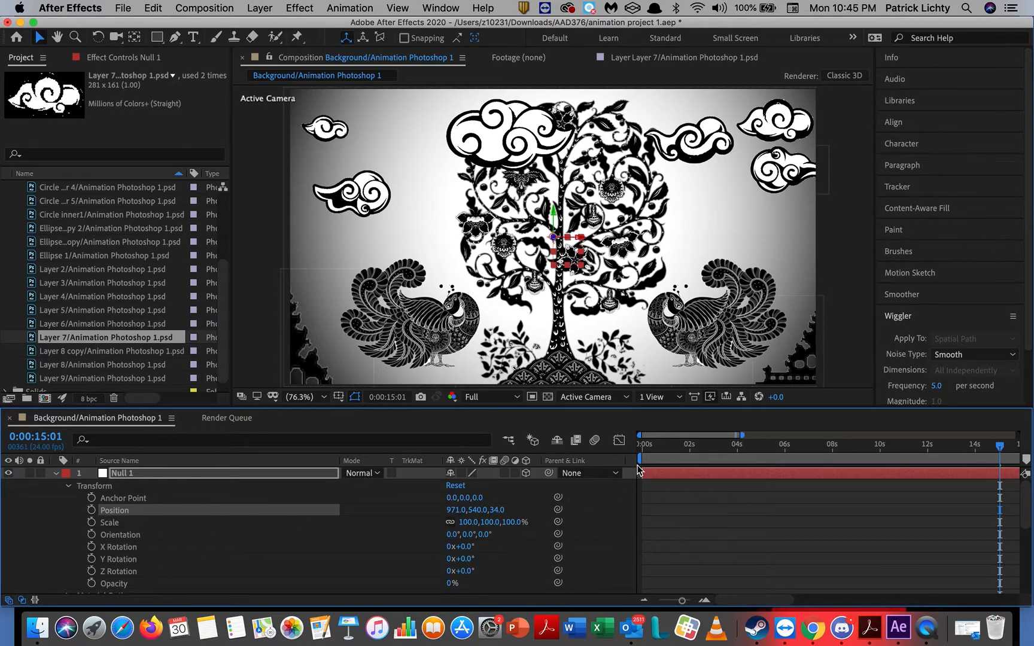
# Start keyframing Null 1's Position at 0:00:00:00.
pyautogui.click(668, 447)
pyautogui.moveTo(648, 451); pyautogui.dragTo(585, 443)
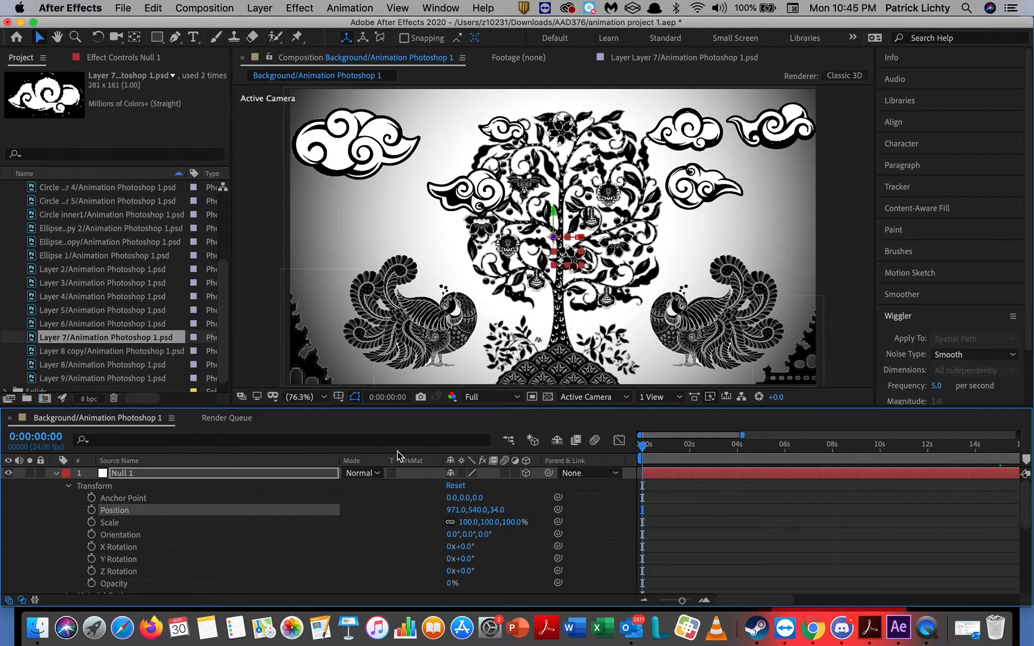
pyautogui.click(91, 510)
# At 0:00:10:02, set Null 1's Position to 1001, 499, 438 to add a camera push-in keyframe.
pyautogui.moveTo(642, 449); pyautogui.dragTo(883, 466)
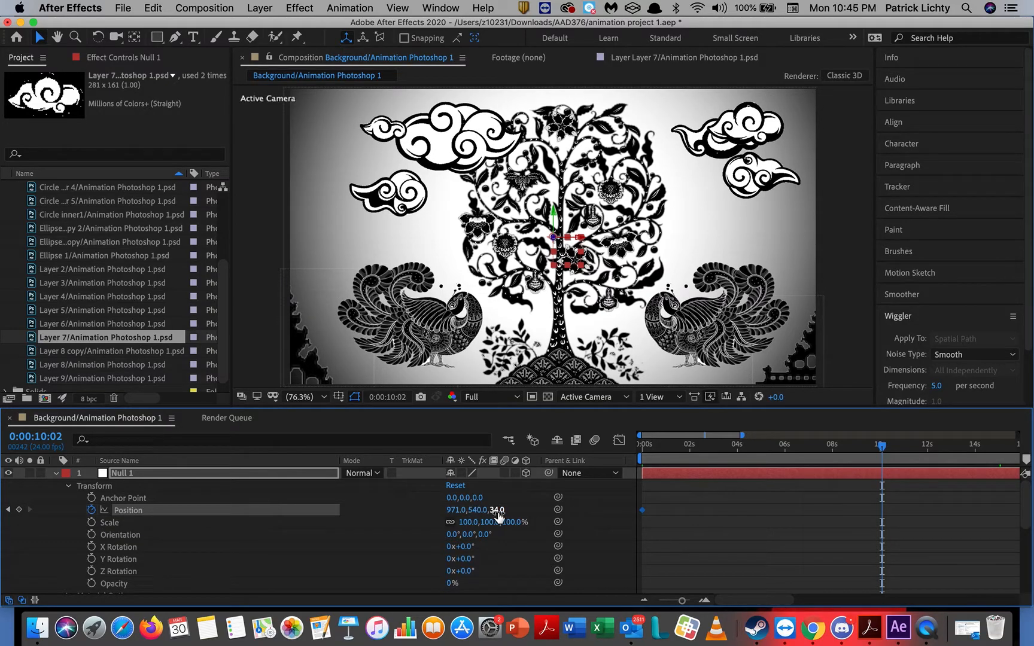
pyautogui.moveTo(505, 510); pyautogui.dragTo(790, 513)
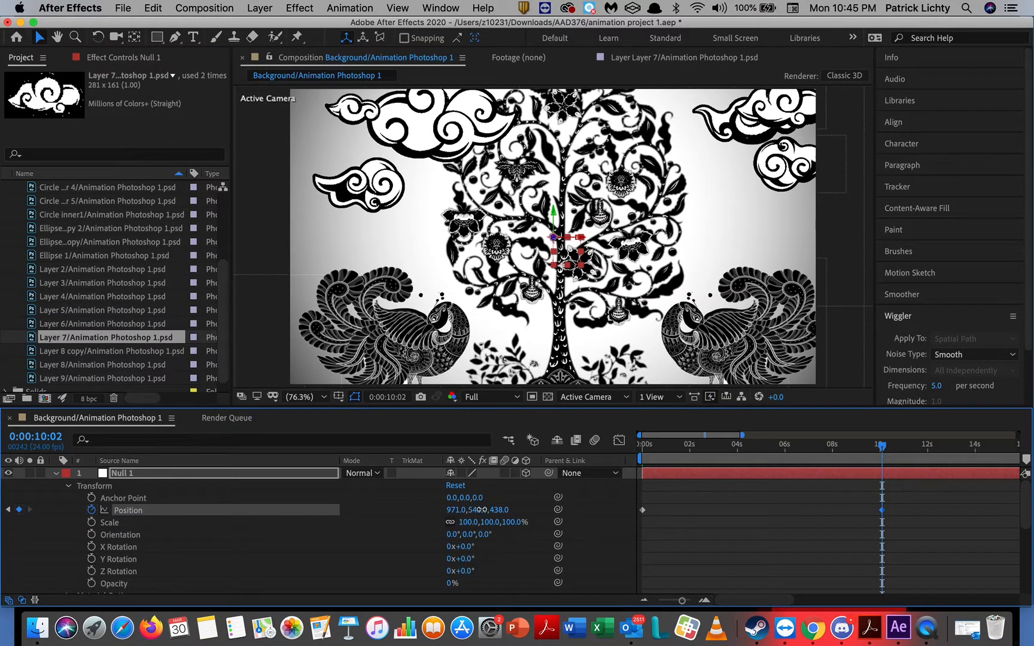
pyautogui.moveTo(477, 509); pyautogui.dragTo(452, 510)
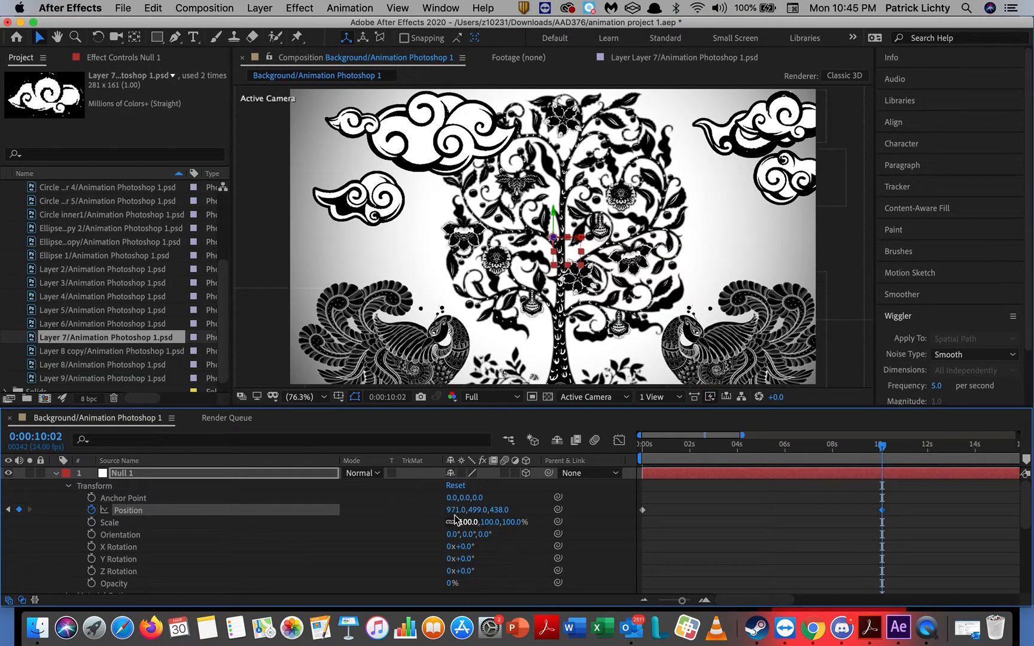
pyautogui.moveTo(455, 510); pyautogui.dragTo(481, 515)
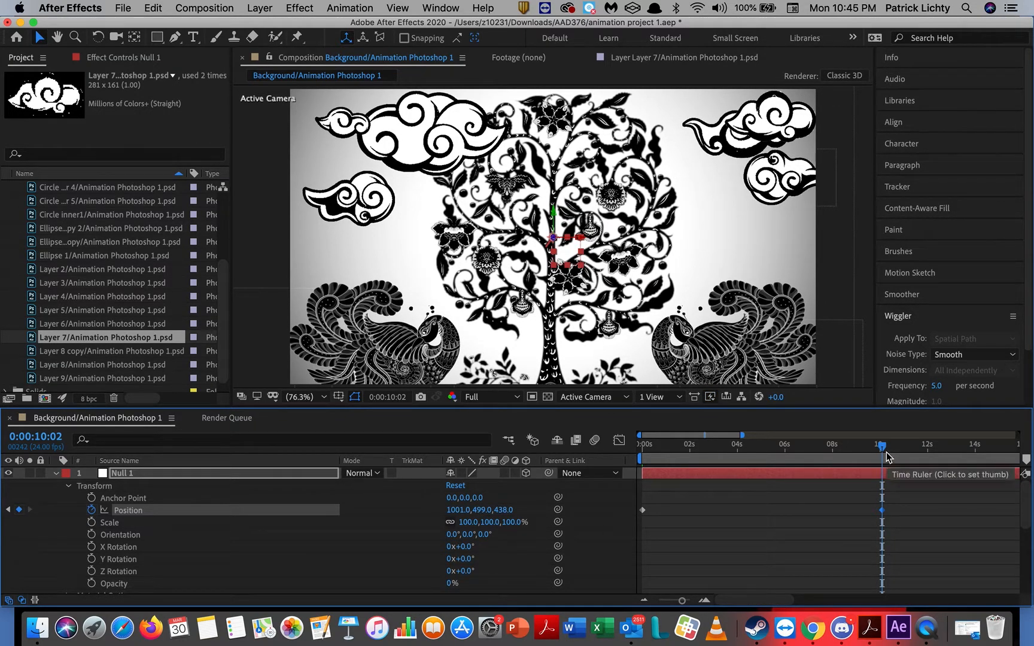
# Go to 0:00:14:21 and set the Z value of Null 1's Anchor Point to -659.
pyautogui.moveTo(887, 453); pyautogui.dragTo(883, 478)
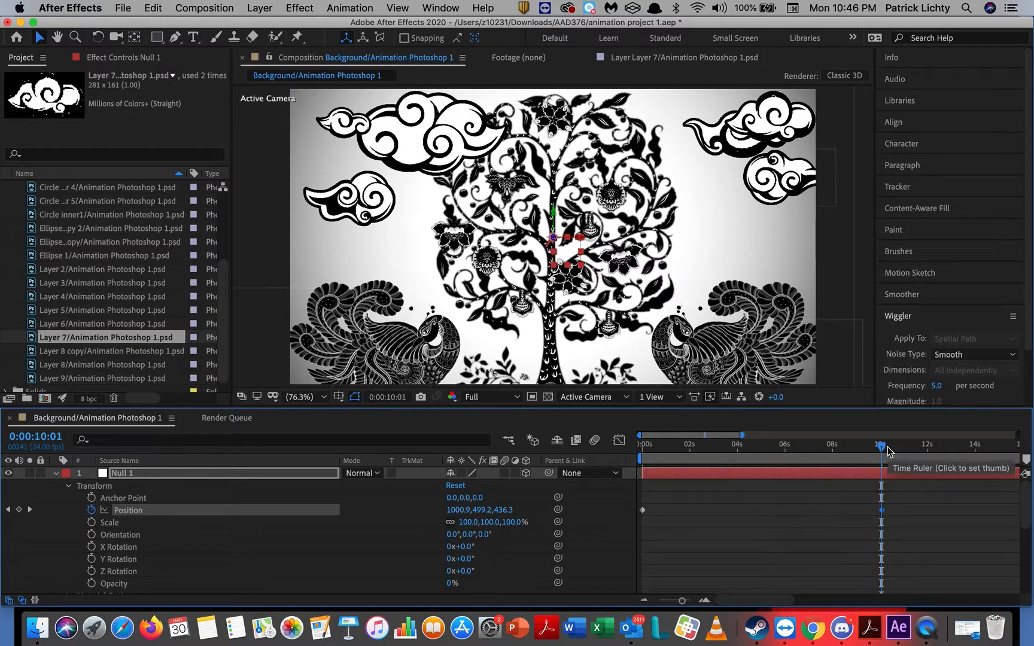
pyautogui.moveTo(882, 448); pyautogui.dragTo(997, 457)
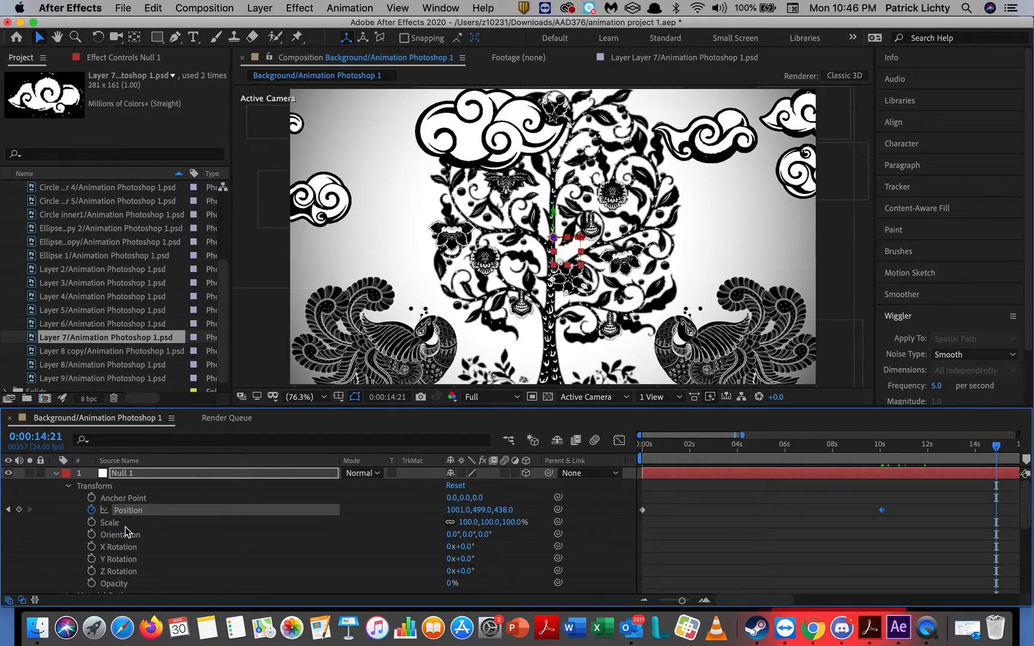
pyautogui.moveTo(483, 500); pyautogui.dragTo(10, 499)
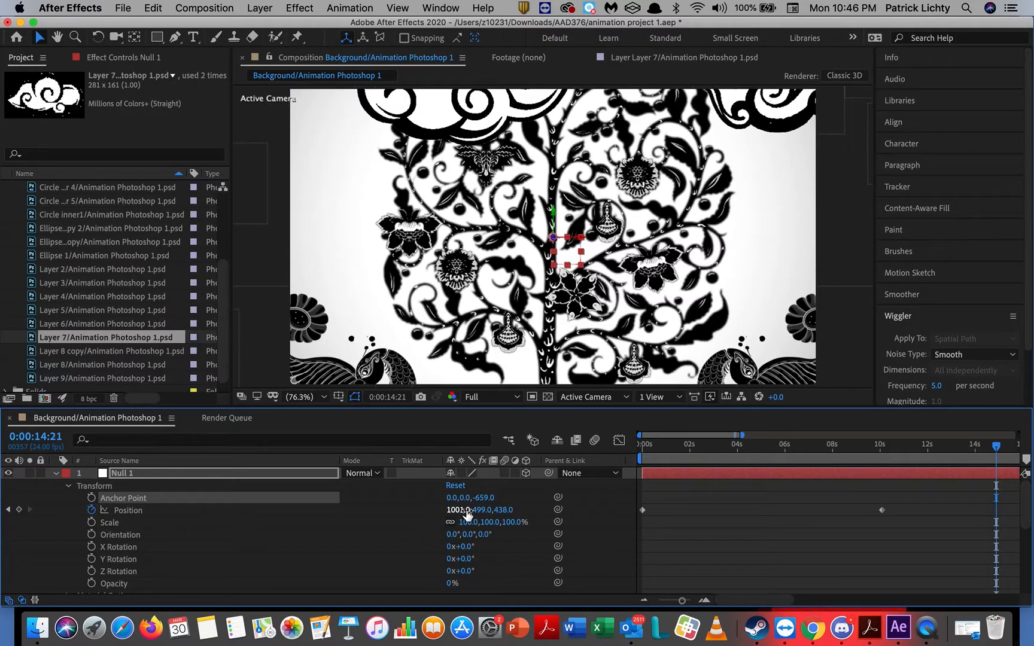
# Set Null 1's Position to 1175, 364, 1123 at 0:00:14:21, closing in on the flower in the tree.
pyautogui.moveTo(469, 515); pyautogui.dragTo(596, 519)
pyautogui.moveTo(477, 510); pyautogui.dragTo(383, 514)
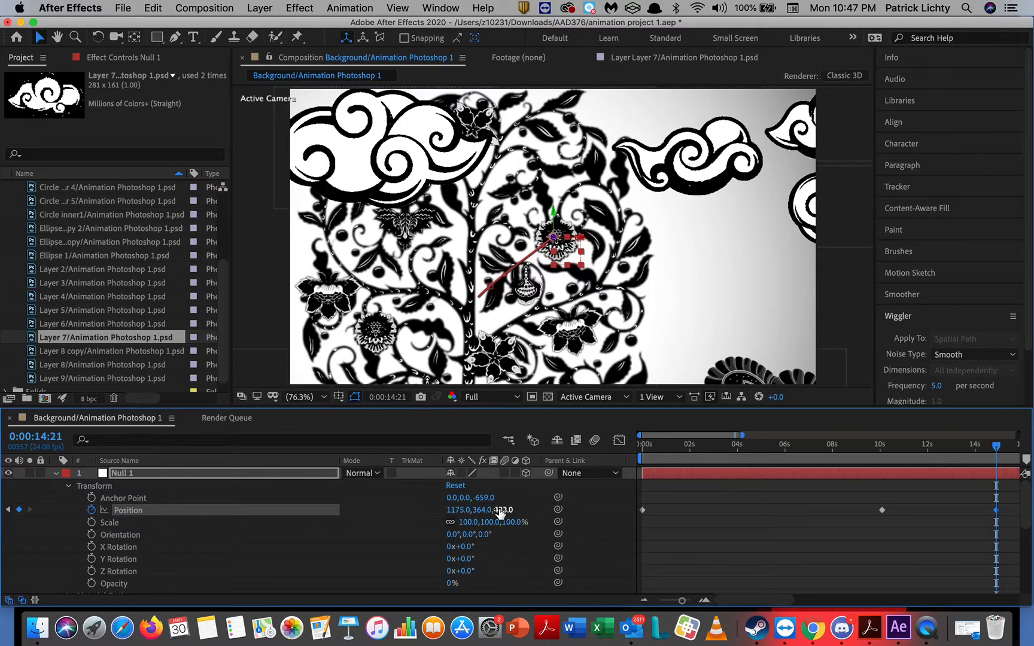
pyautogui.moveTo(536, 514); pyautogui.dragTo(1030, 573)
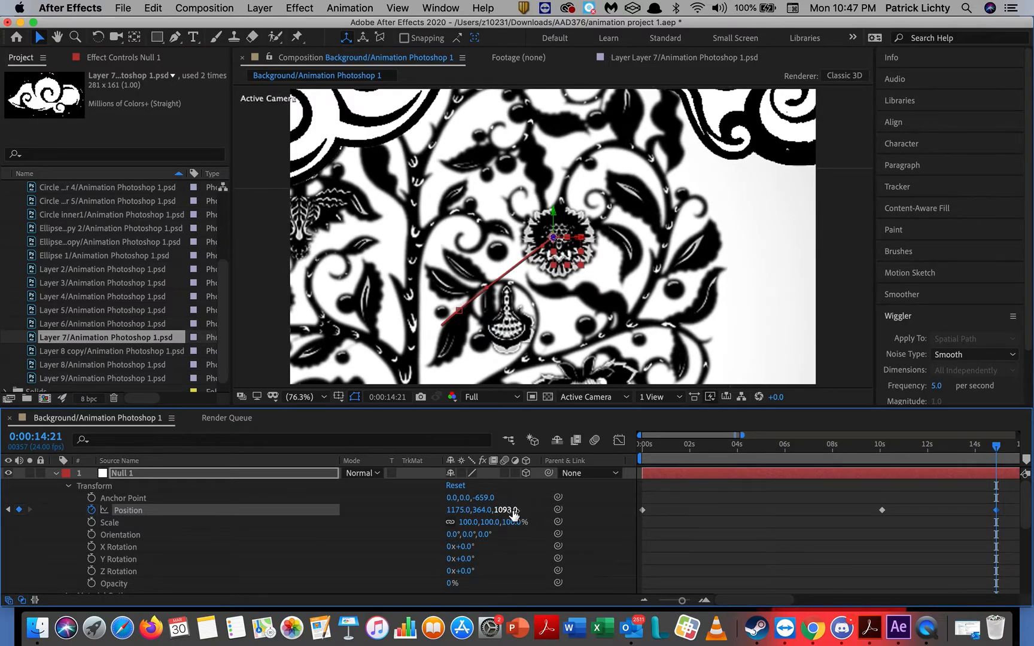
pyautogui.moveTo(516, 510); pyautogui.dragTo(532, 511)
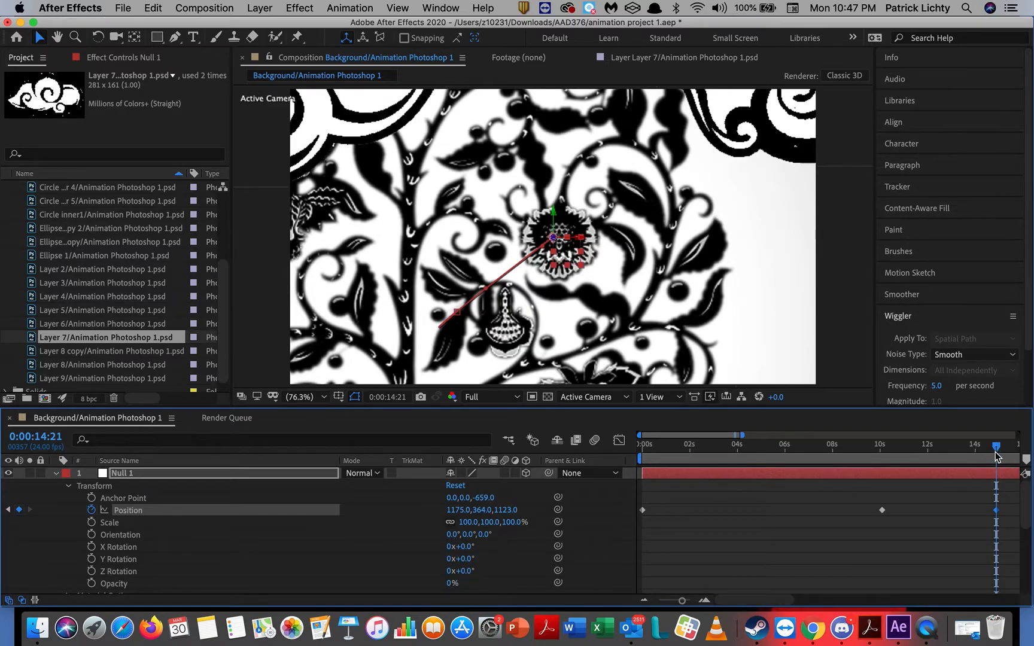
# Scrub through the camera move and, at 0:00:10:10, set the Z value of Null 1's Position to -233.6.
pyautogui.moveTo(1000, 454); pyautogui.dragTo(693, 435)
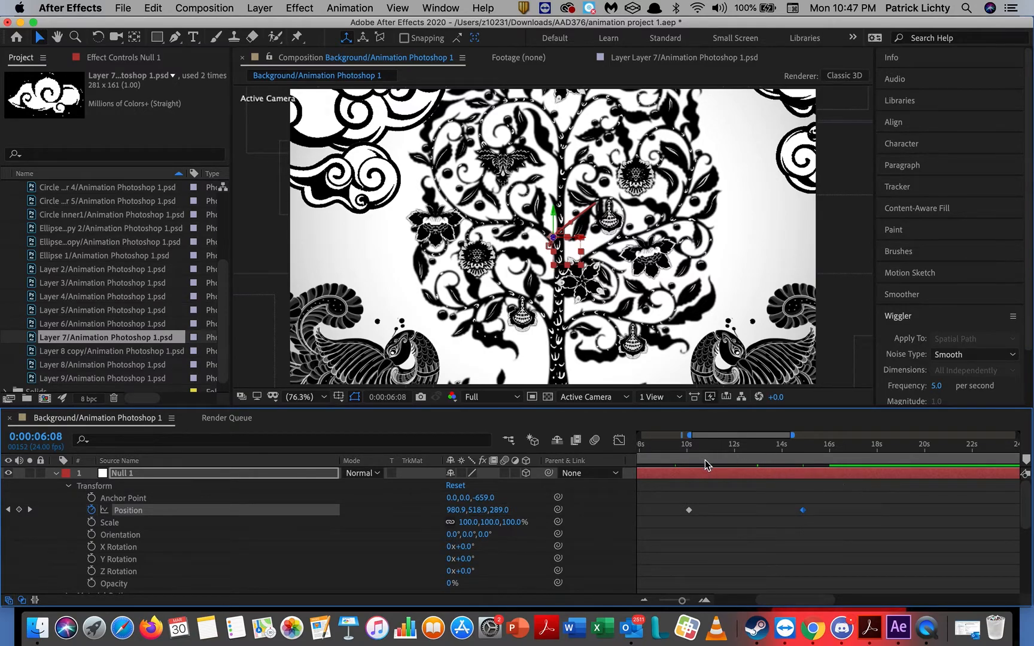
pyautogui.moveTo(647, 453); pyautogui.dragTo(889, 461)
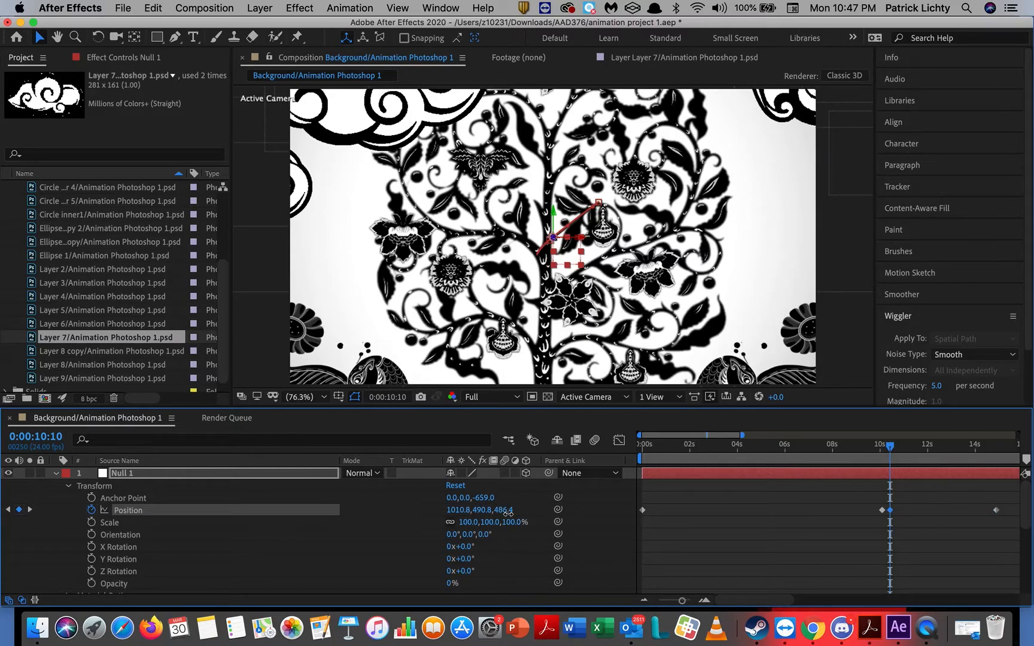
pyautogui.moveTo(497, 512); pyautogui.dragTo(16, 541)
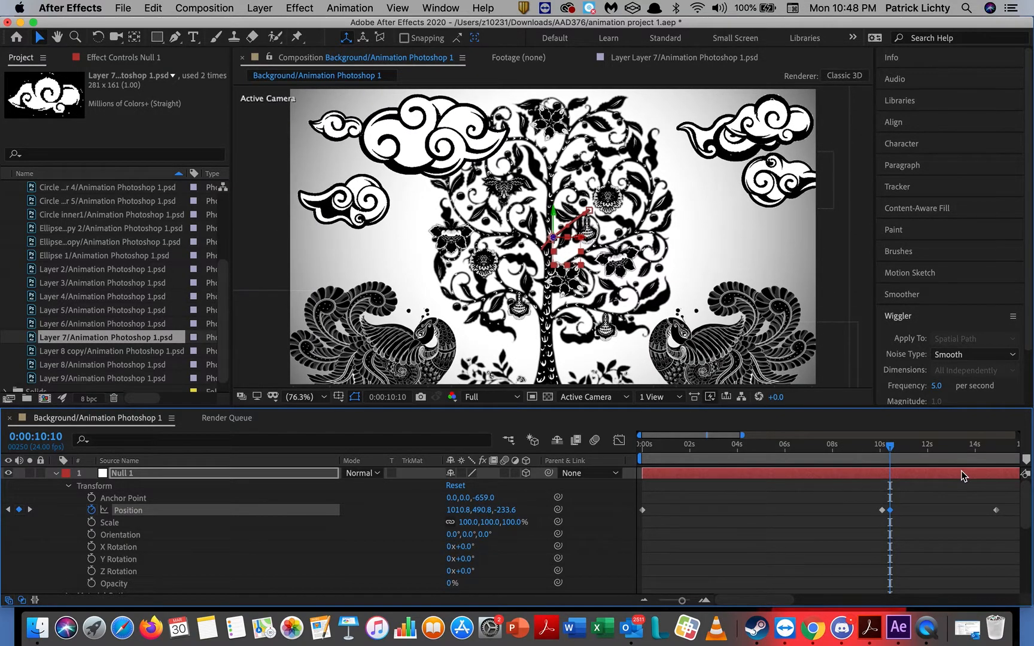
# Preview the push-in from the start, and set the Z value of Null 1's Position to -464 at 0:00:00:00.
pyautogui.moveTo(890, 450); pyautogui.dragTo(584, 459)
pyautogui.press('Home')
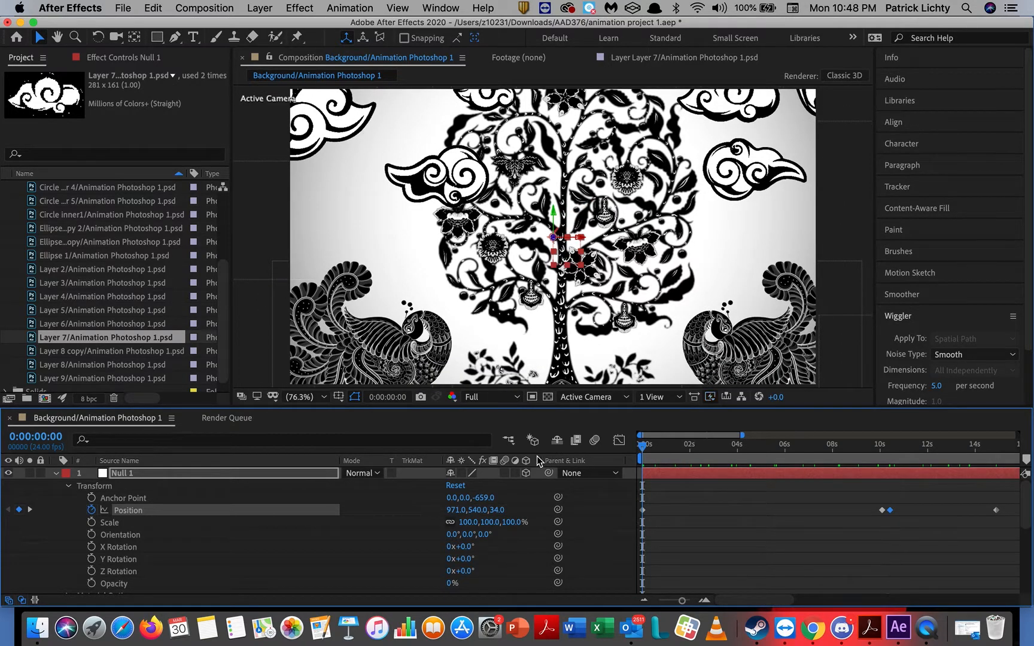
pyautogui.press('space')
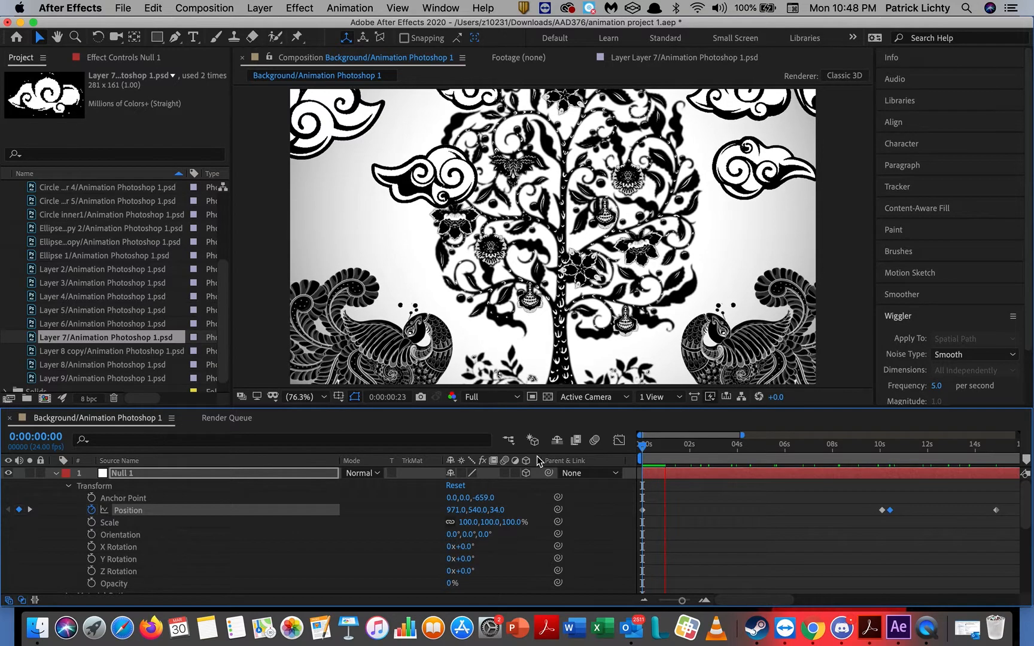
pyautogui.click(645, 446)
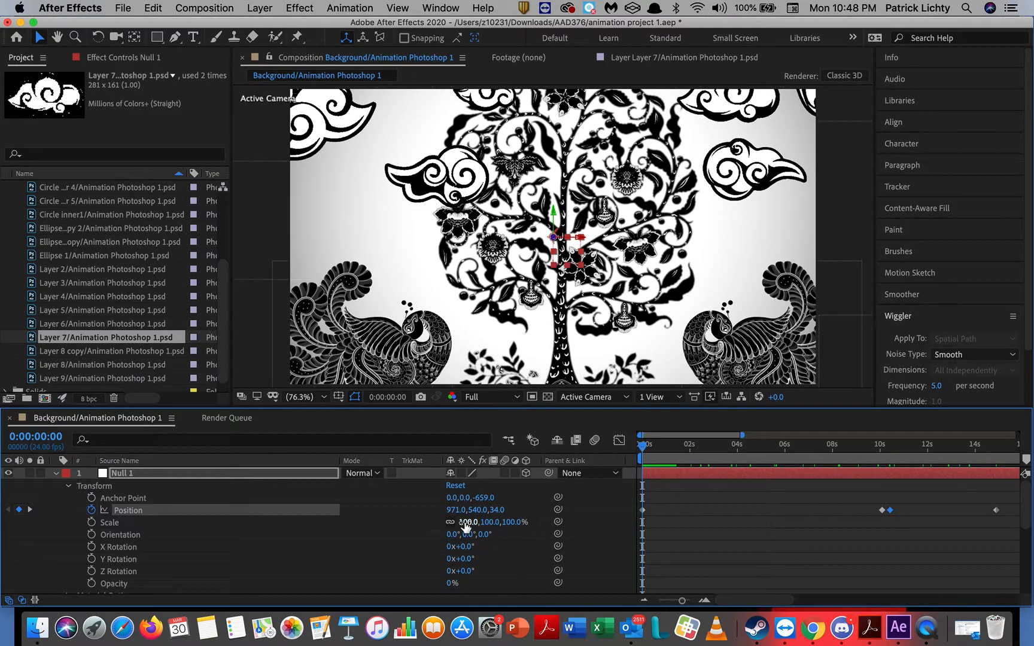
pyautogui.moveTo(497, 512); pyautogui.dragTo(140, 511)
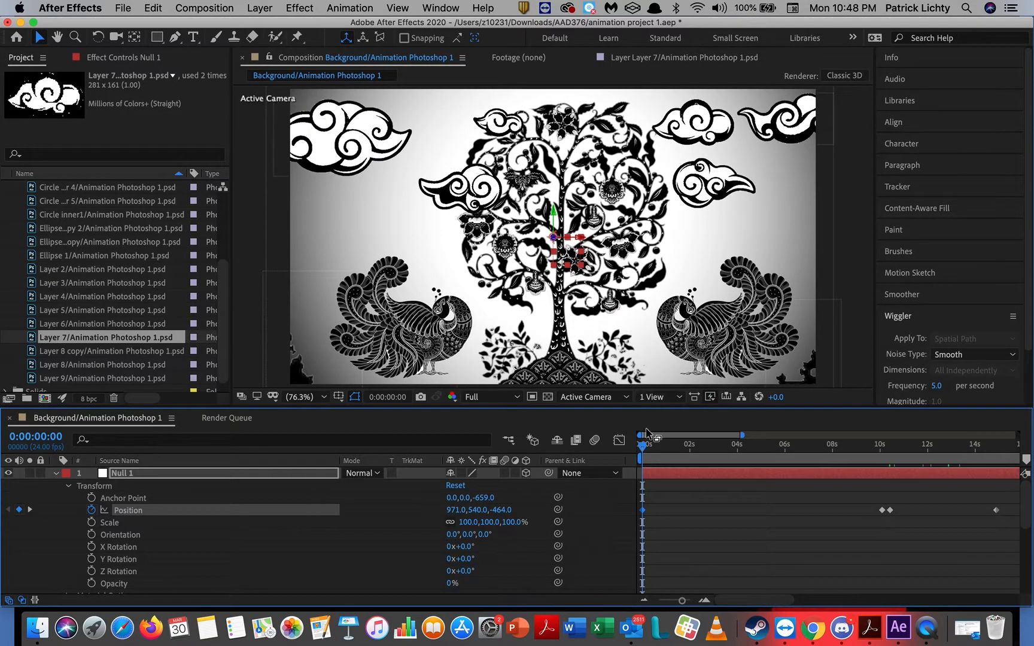
# At 0:00:05:15, add a Null 1 Position keyframe with X set to 1018.2 and Z set to -319.7.
pyautogui.moveTo(651, 453); pyautogui.dragTo(675, 453)
pyautogui.press('space')
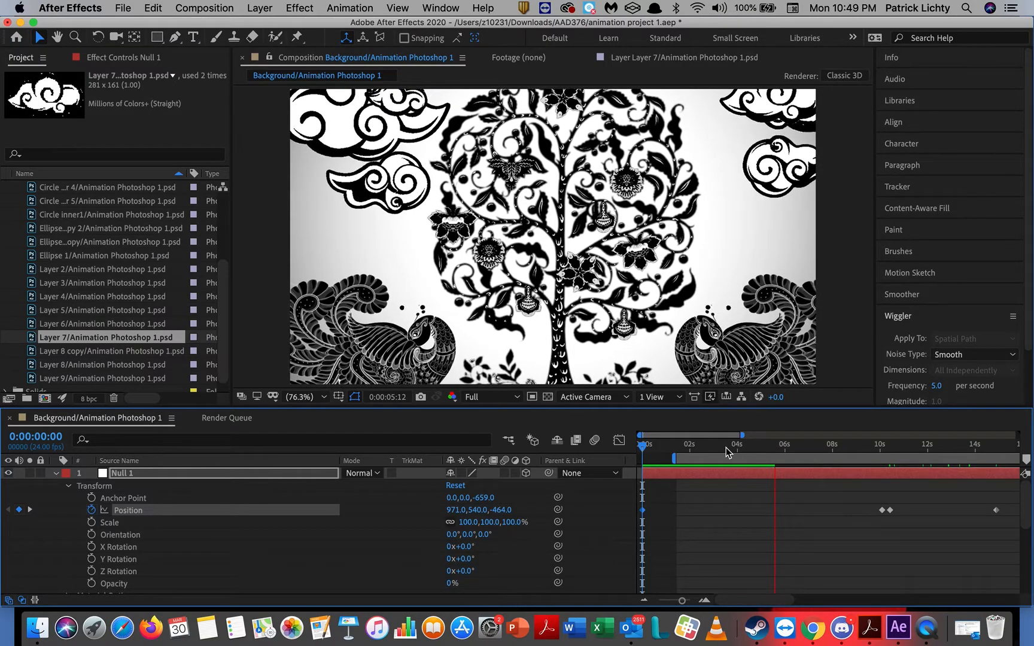
pyautogui.click(783, 447)
pyautogui.moveTo(783, 451); pyautogui.dragTo(775, 450)
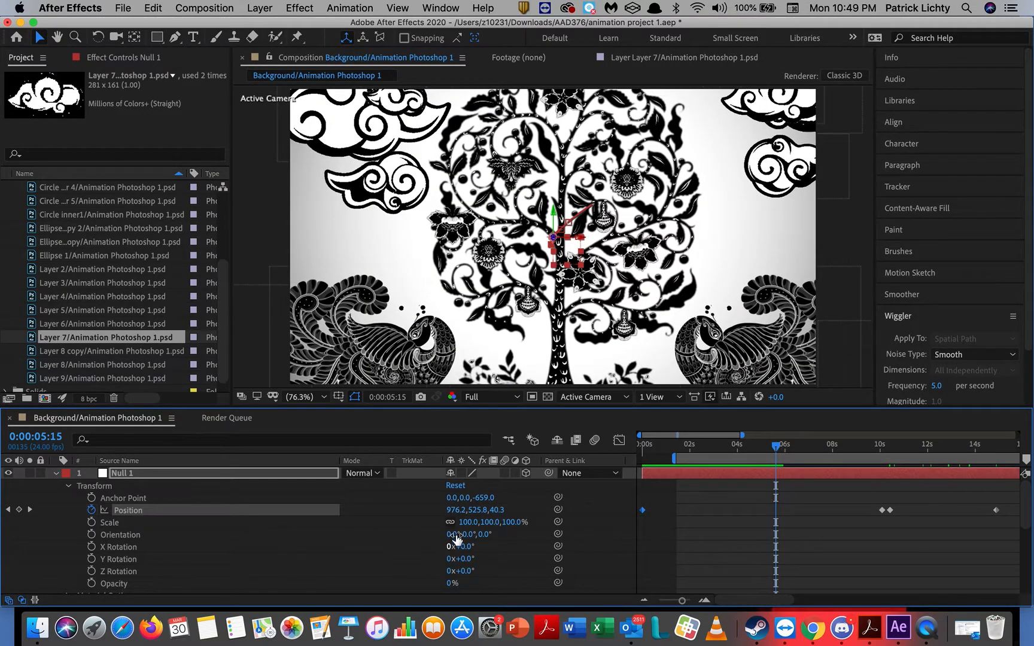
pyautogui.moveTo(494, 510); pyautogui.dragTo(273, 546)
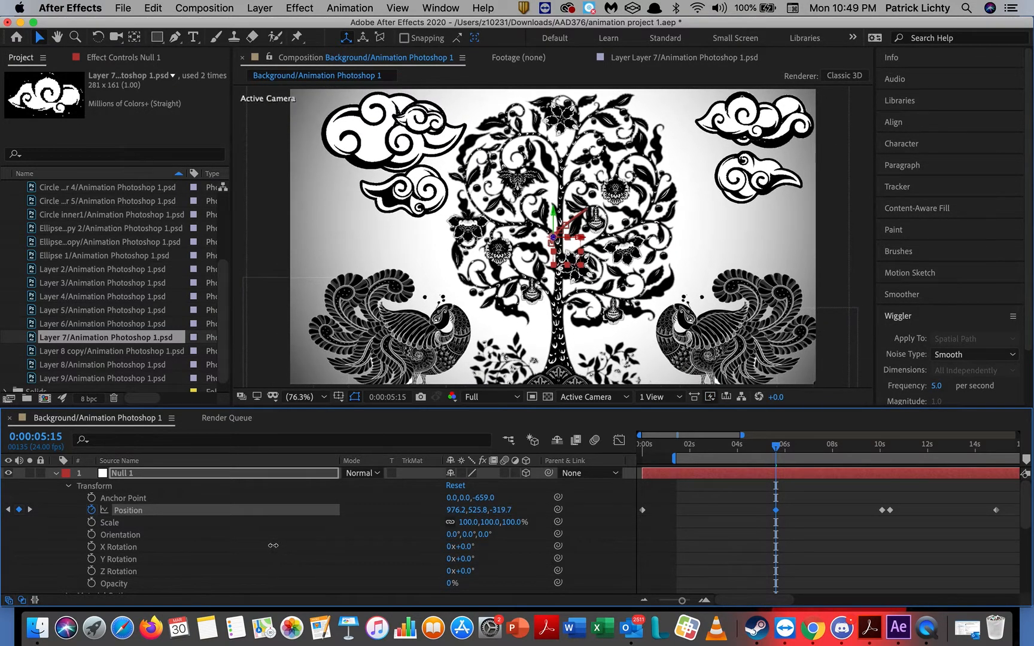
pyautogui.click(476, 509)
pyautogui.click(453, 510)
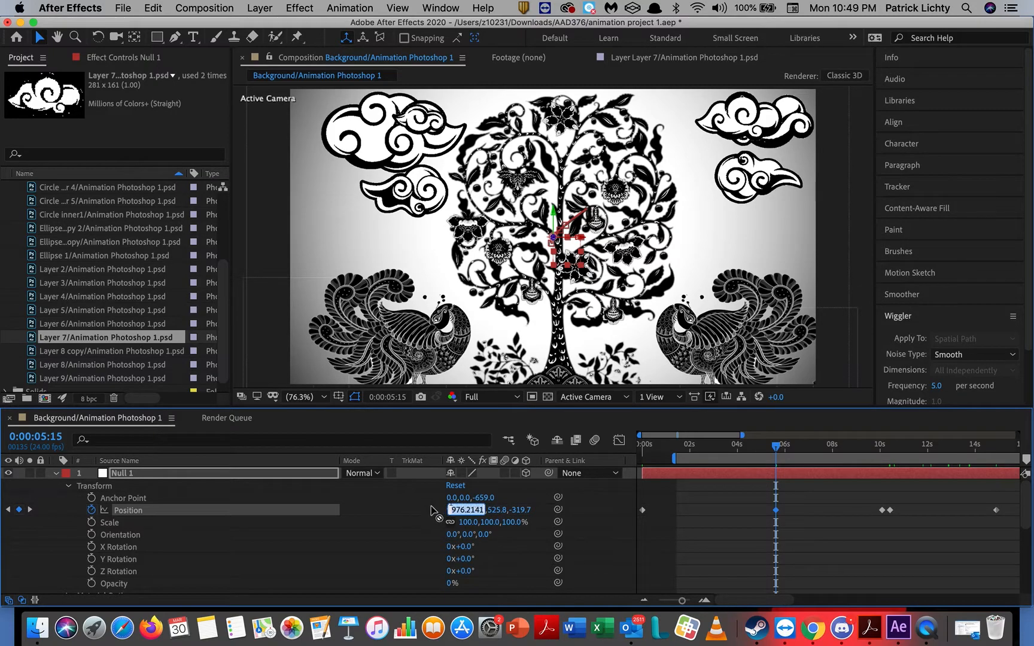
pyautogui.click(367, 528)
pyautogui.moveTo(456, 513); pyautogui.dragTo(496, 520)
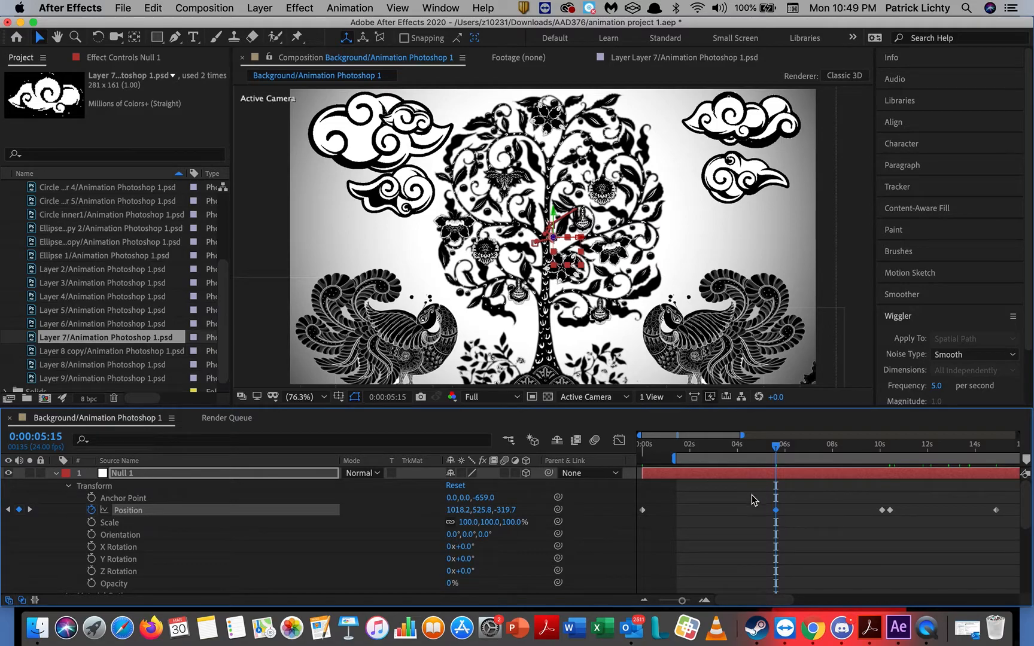
# Extend the work area start back to 0:00:00:00 and preview the camera animation from the beginning.
pyautogui.moveTo(711, 461); pyautogui.dragTo(678, 465)
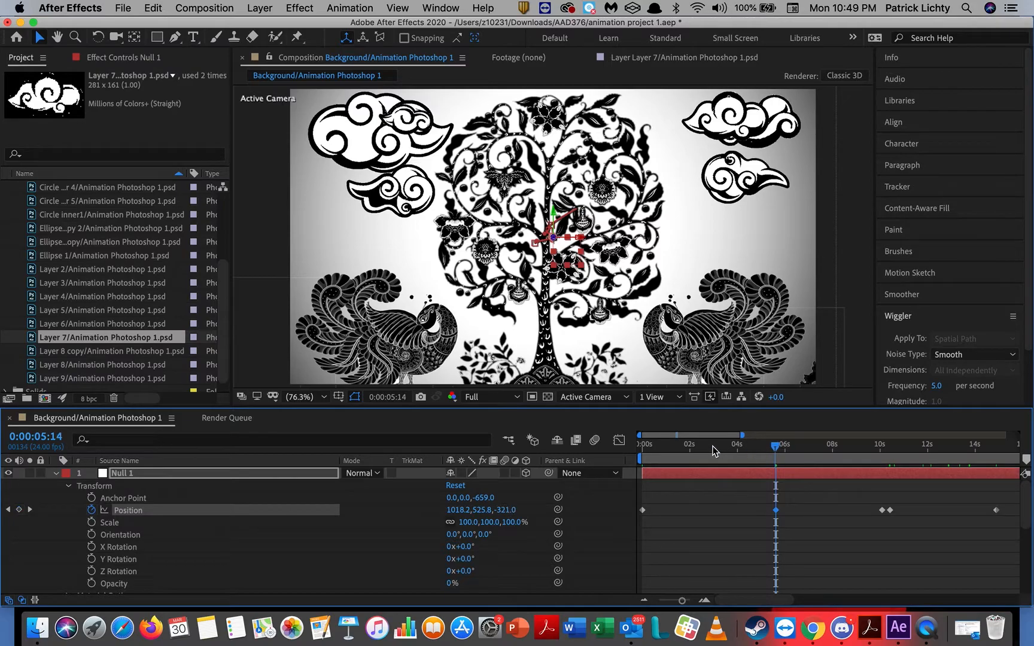
pyautogui.press('Home')
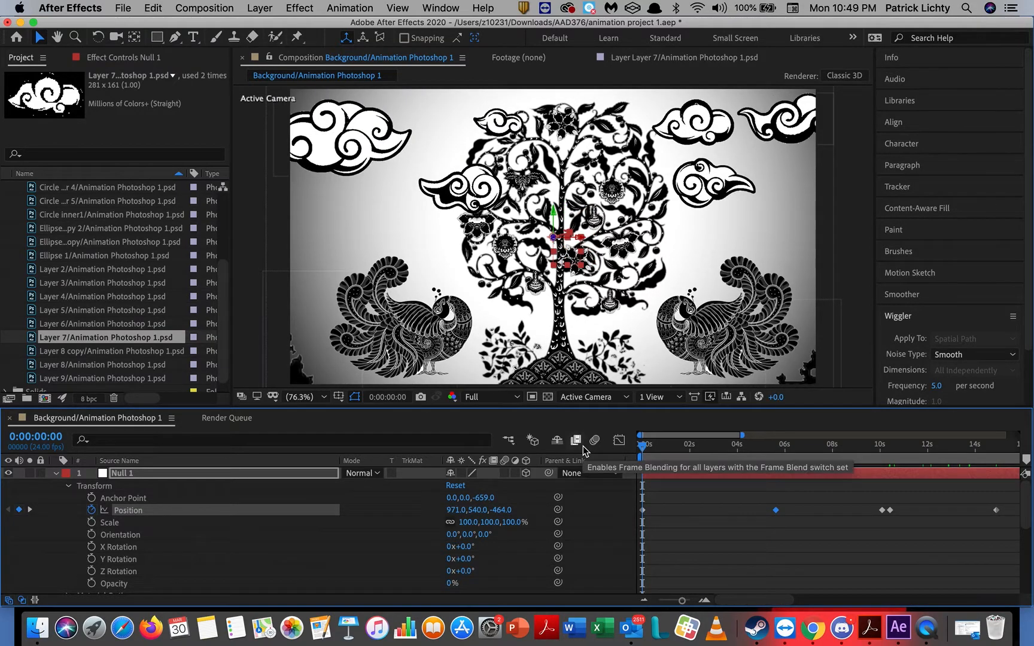
pyautogui.press('space')
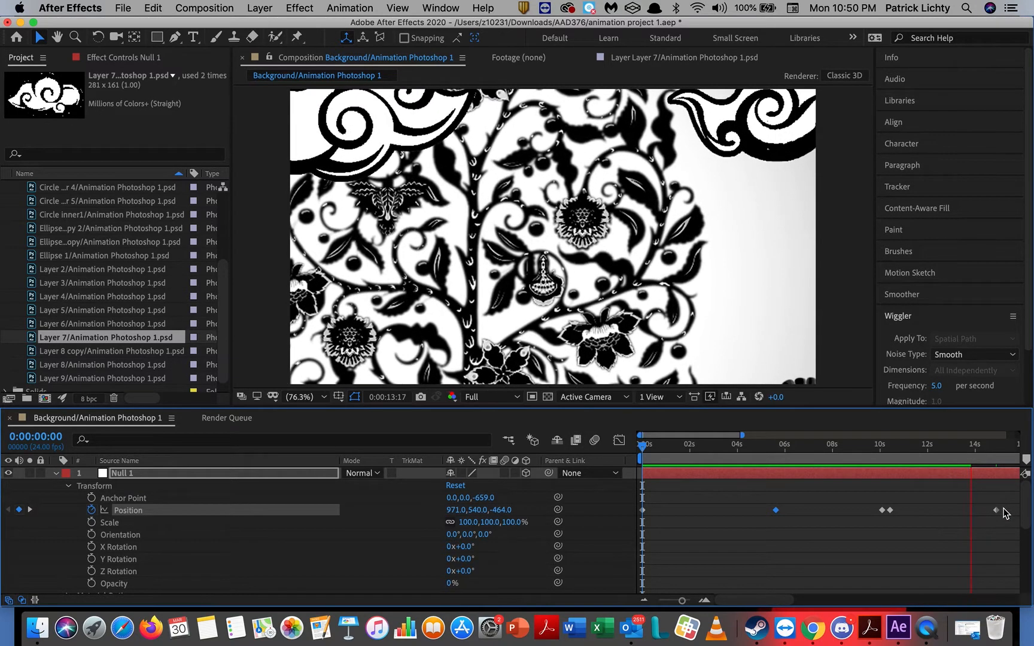
# Move Null 1's last Position keyframe earlier to about 0:00:12:00 and preview the closing push-in toward the flower.
pyautogui.moveTo(997, 510); pyautogui.dragTo(927, 516)
pyautogui.moveTo(918, 448); pyautogui.dragTo(852, 452)
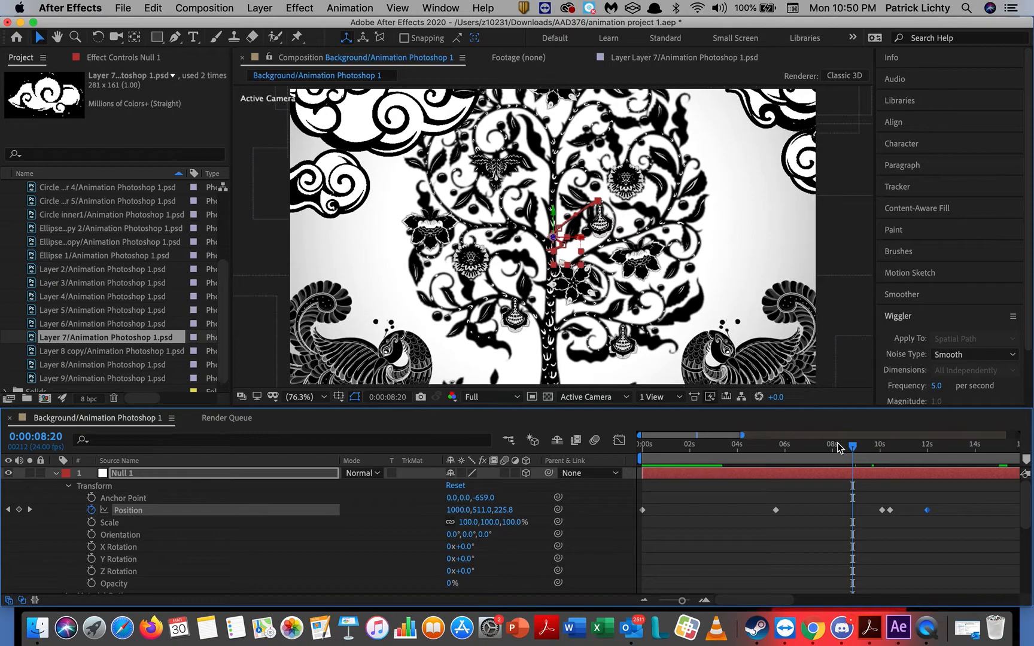
pyautogui.press('u')
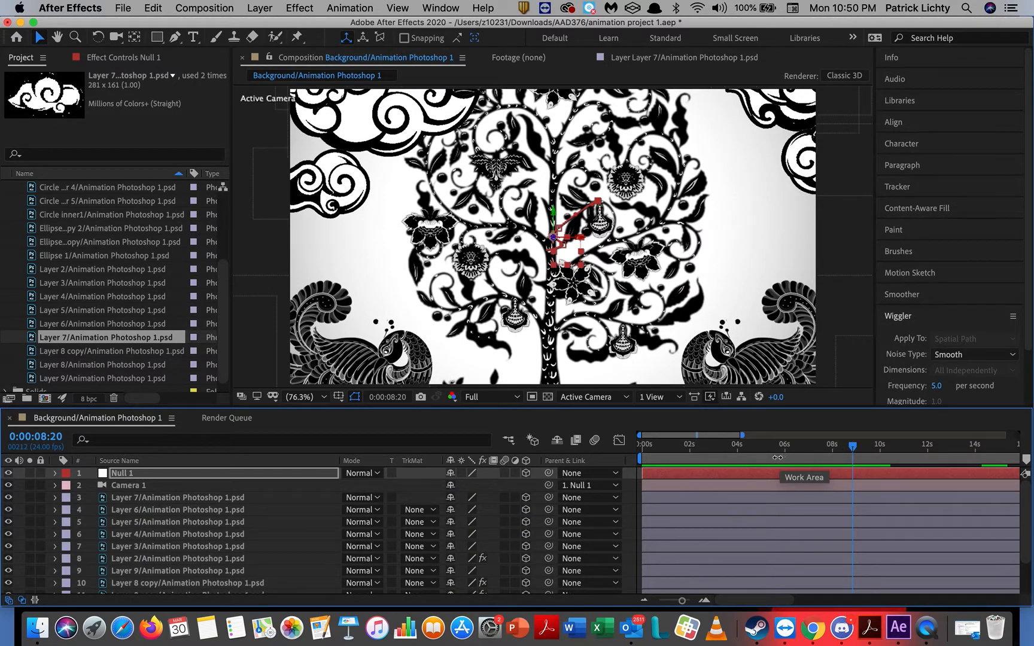
pyautogui.press('space')
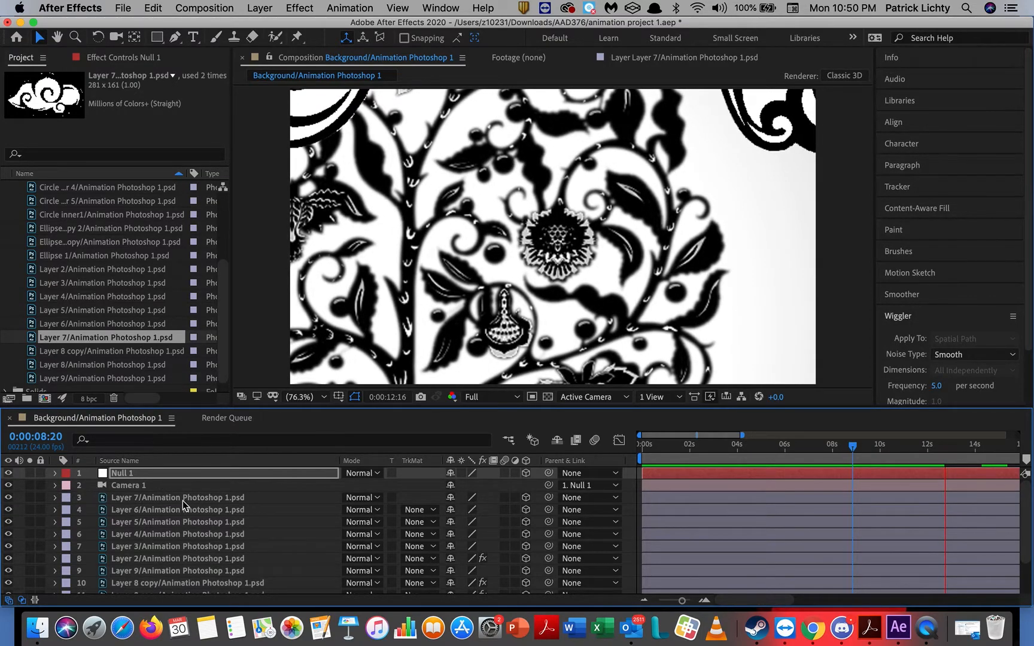
pyautogui.click(855, 448)
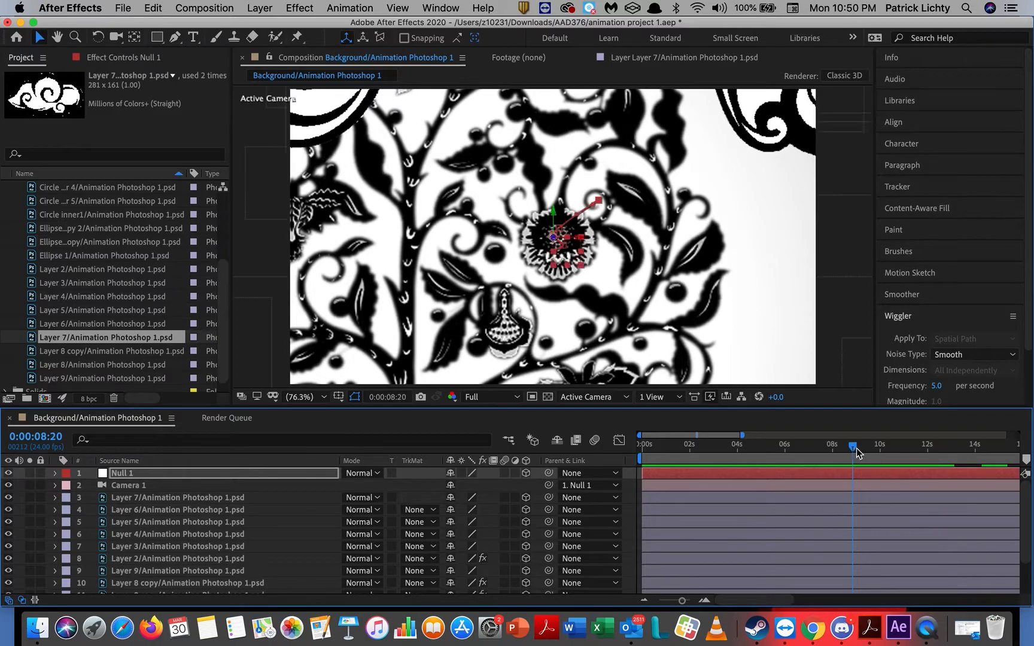
# Reveal Null 1's Transform properties and delete the extra Position keyframe just after the one at 0:00:10:02.
pyautogui.click(856, 448)
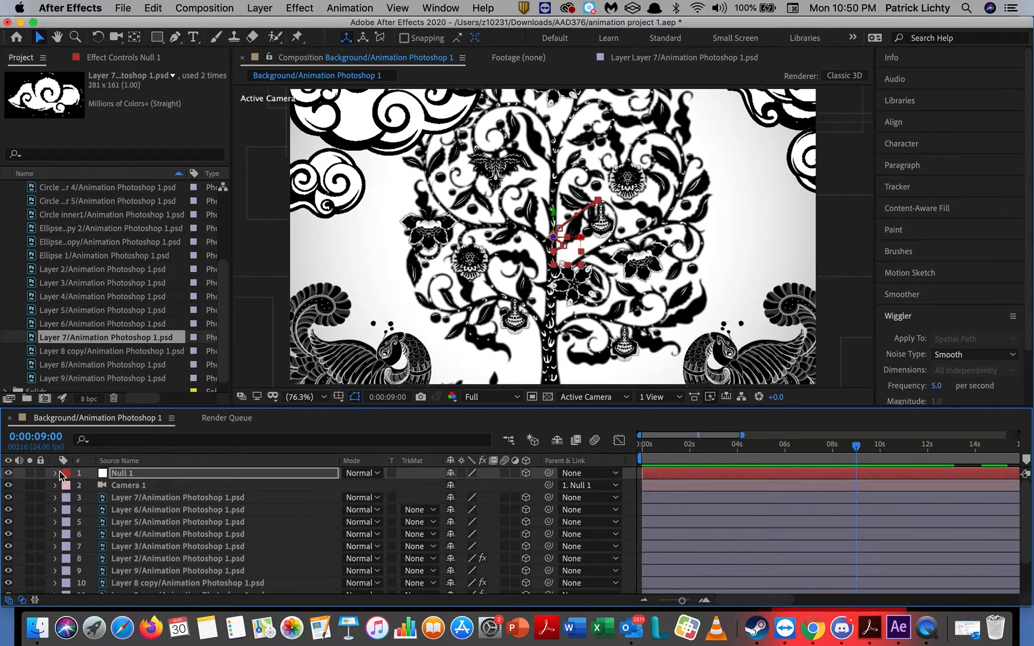
pyautogui.click(55, 473)
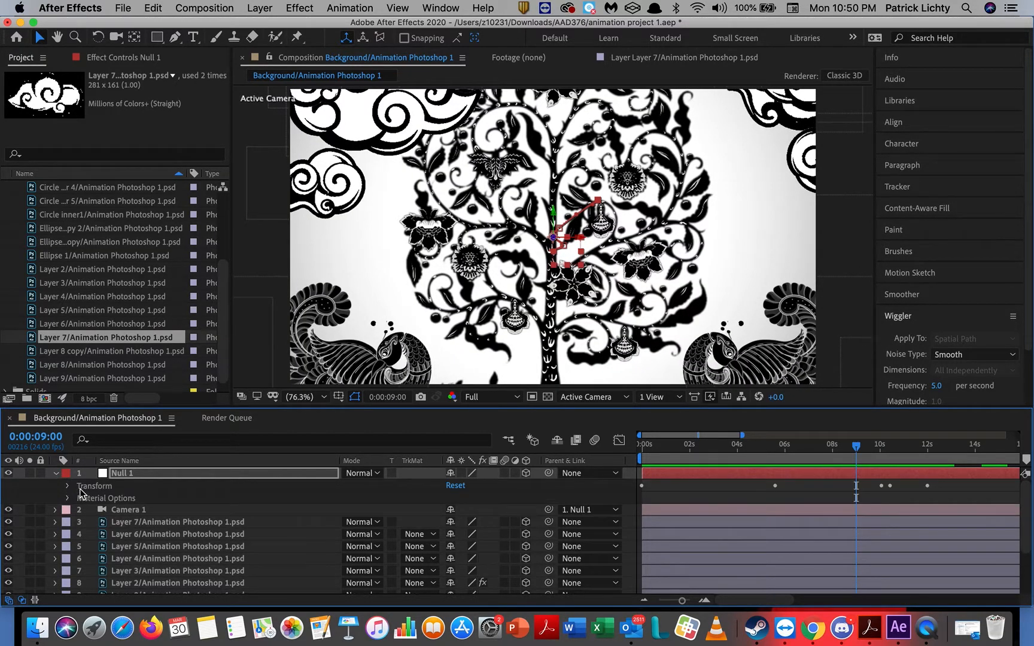
pyautogui.click(68, 486)
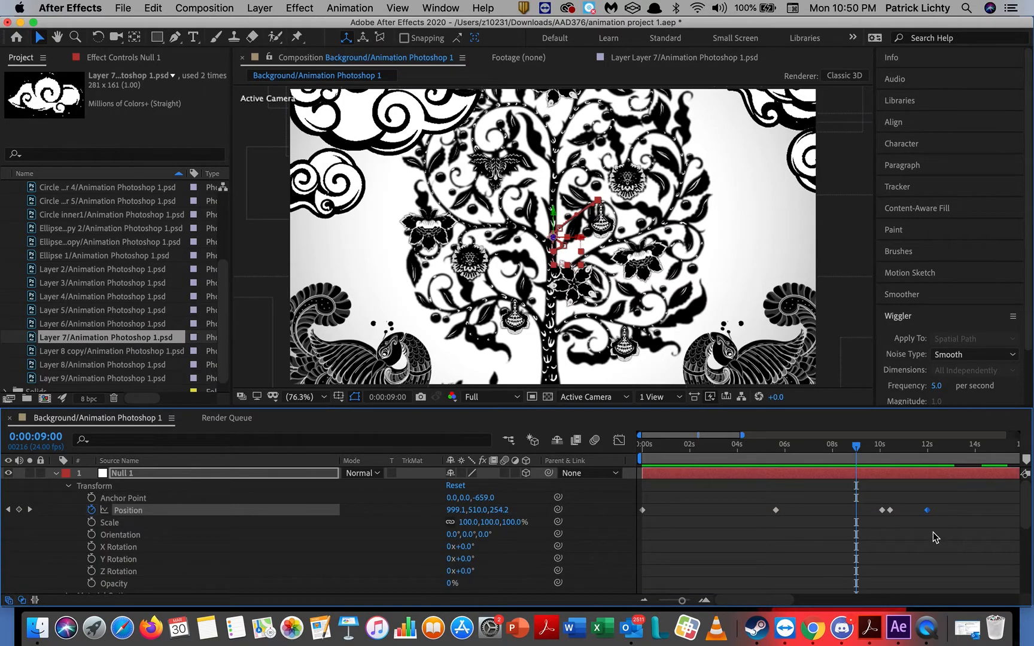
pyautogui.moveTo(856, 448); pyautogui.dragTo(882, 452)
pyautogui.click(890, 511)
pyautogui.press('Delete')
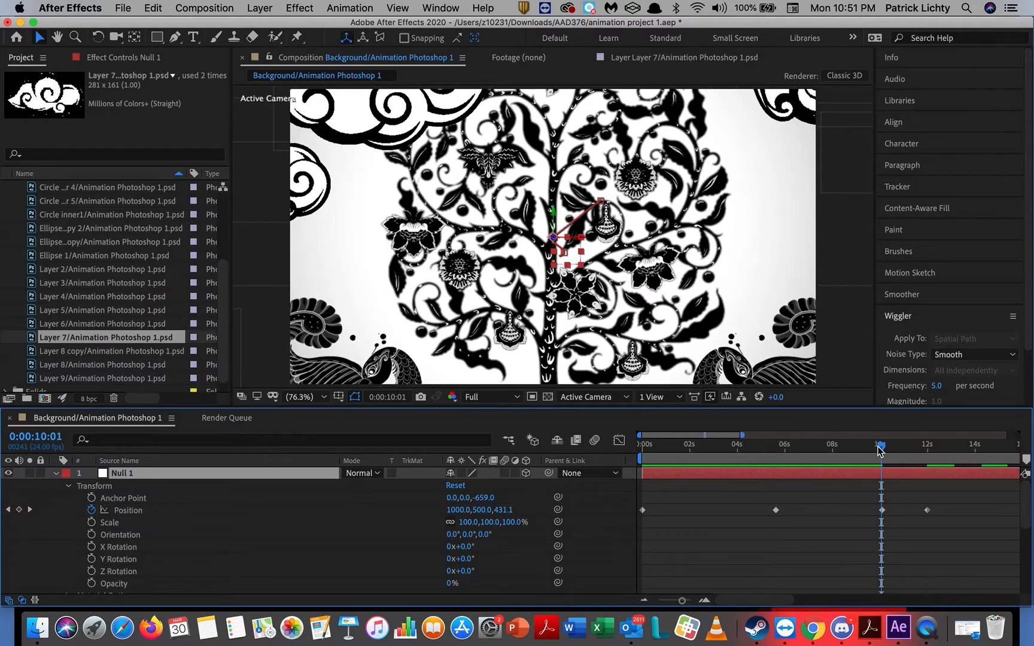
# Preview the revised camera move, and shorten the work area to end just after Null 1's last Position keyframe.
pyautogui.moveTo(881, 447); pyautogui.dragTo(820, 459)
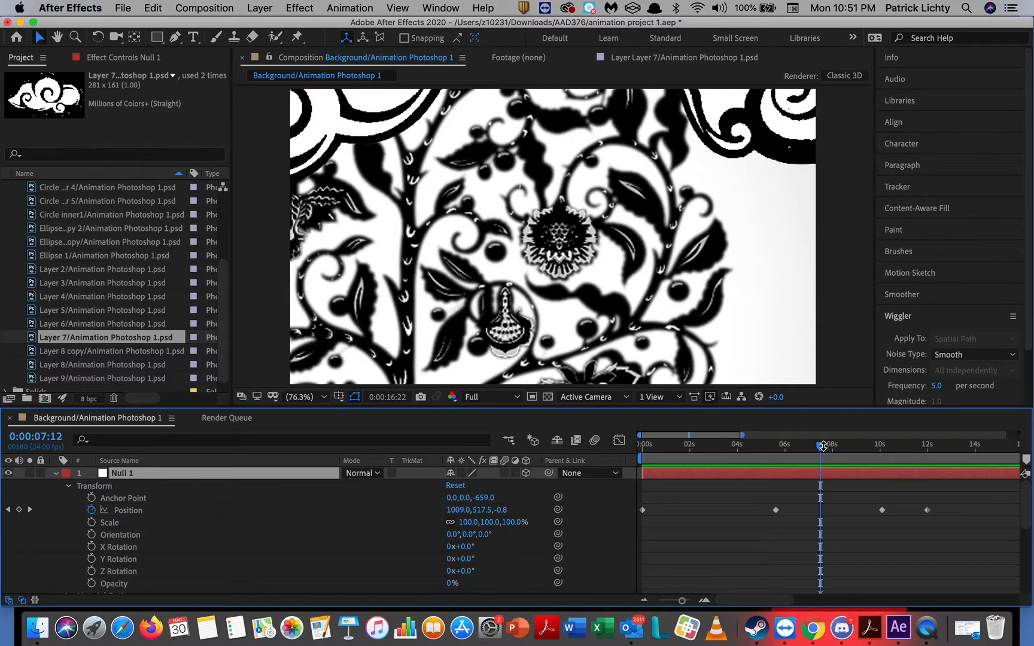
pyautogui.moveTo(682, 600); pyautogui.dragTo(659, 601)
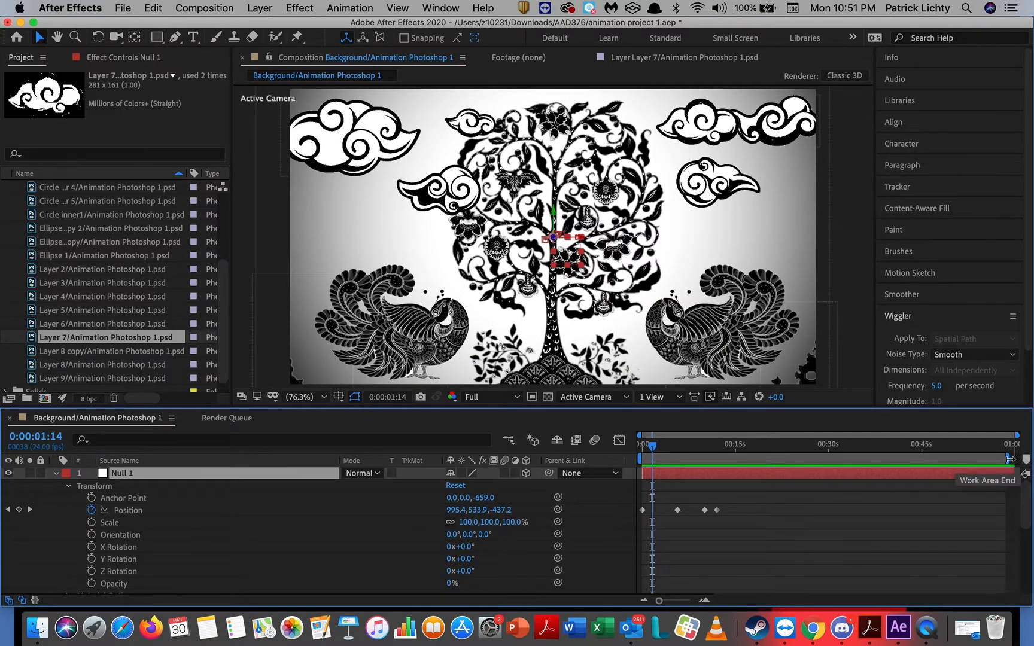
pyautogui.moveTo(1010, 459); pyautogui.dragTo(723, 466)
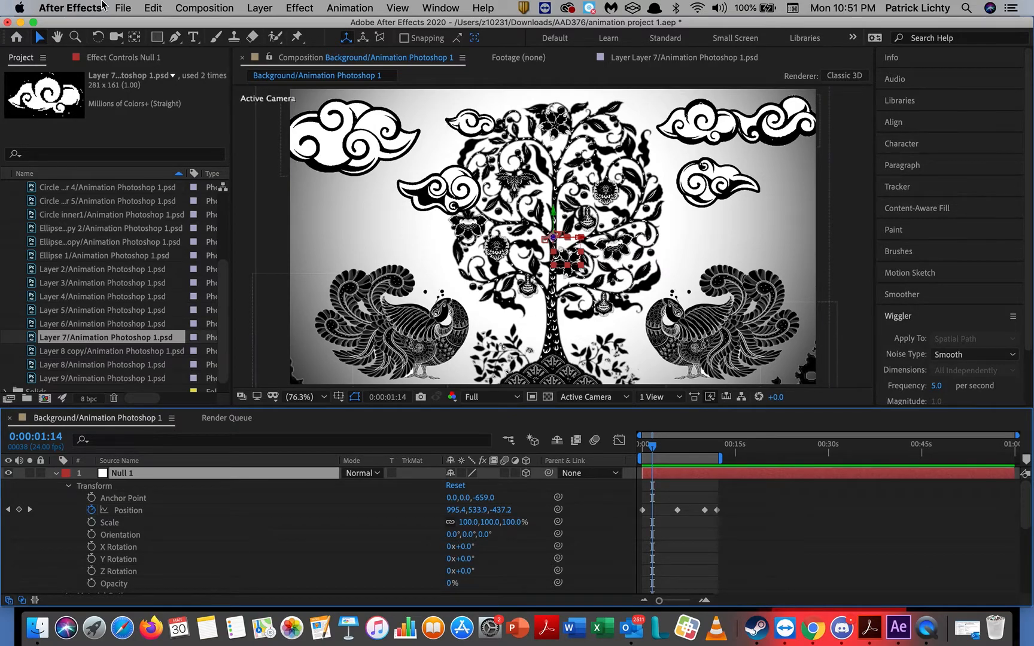
# Send the Background/Animation Photoshop 1 composition to the Adobe Media Encoder queue for export.
pyautogui.click(125, 8)
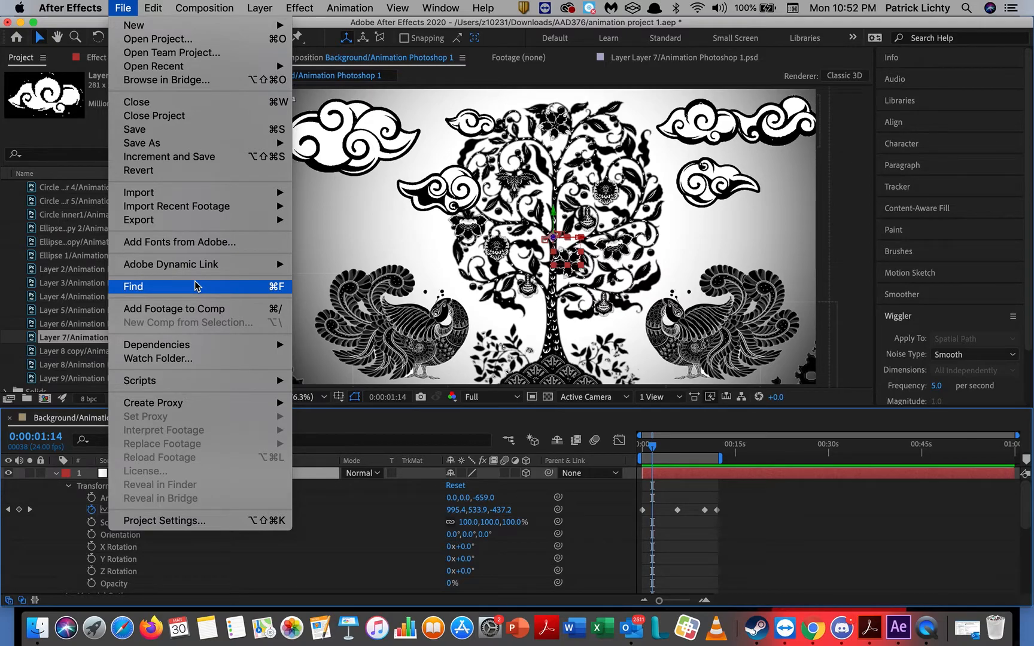
pyautogui.moveTo(261, 346)
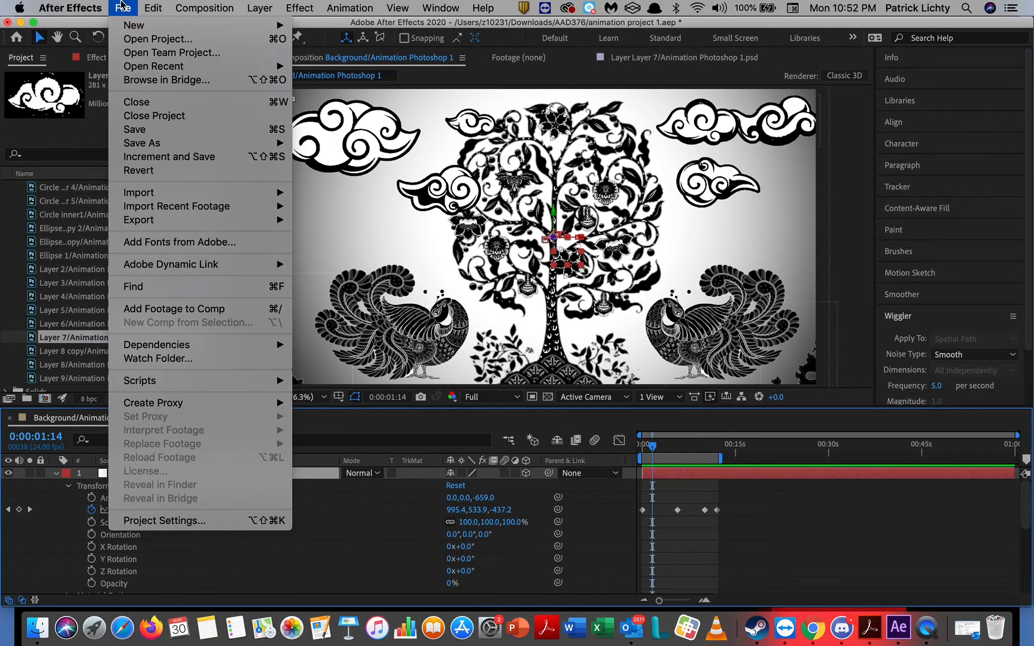
pyautogui.moveTo(51, 7)
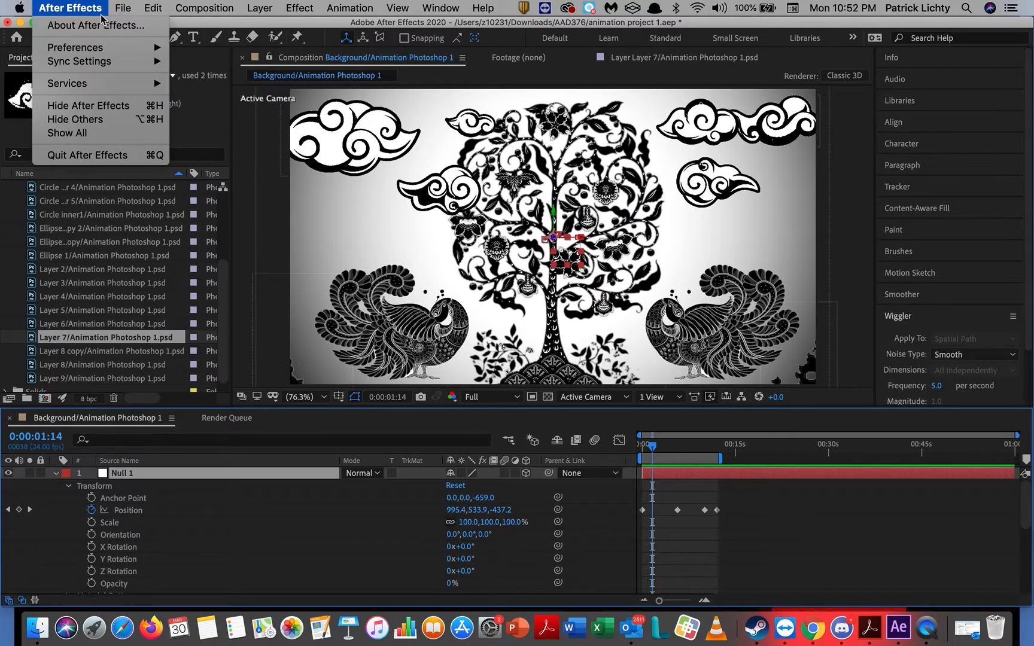
pyautogui.moveTo(122, 7)
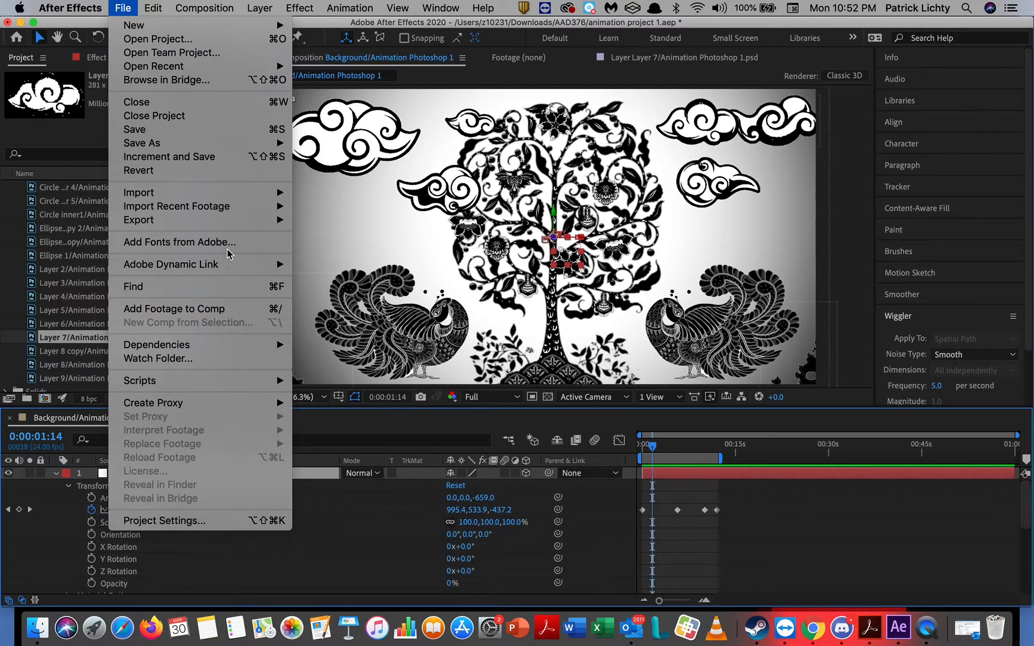
pyautogui.moveTo(240, 221)
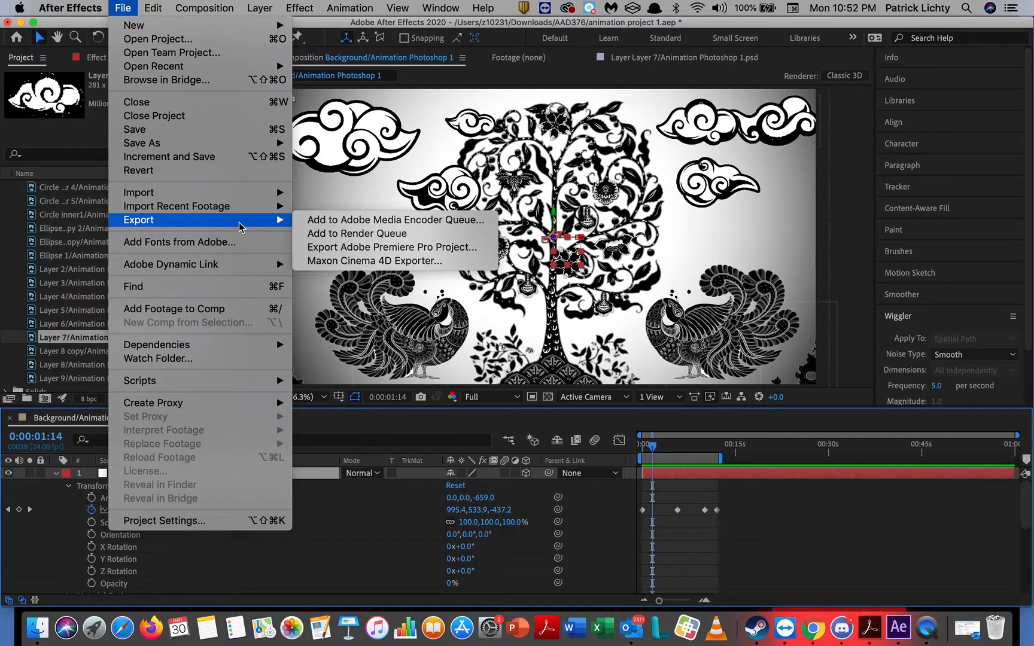
pyautogui.click(337, 221)
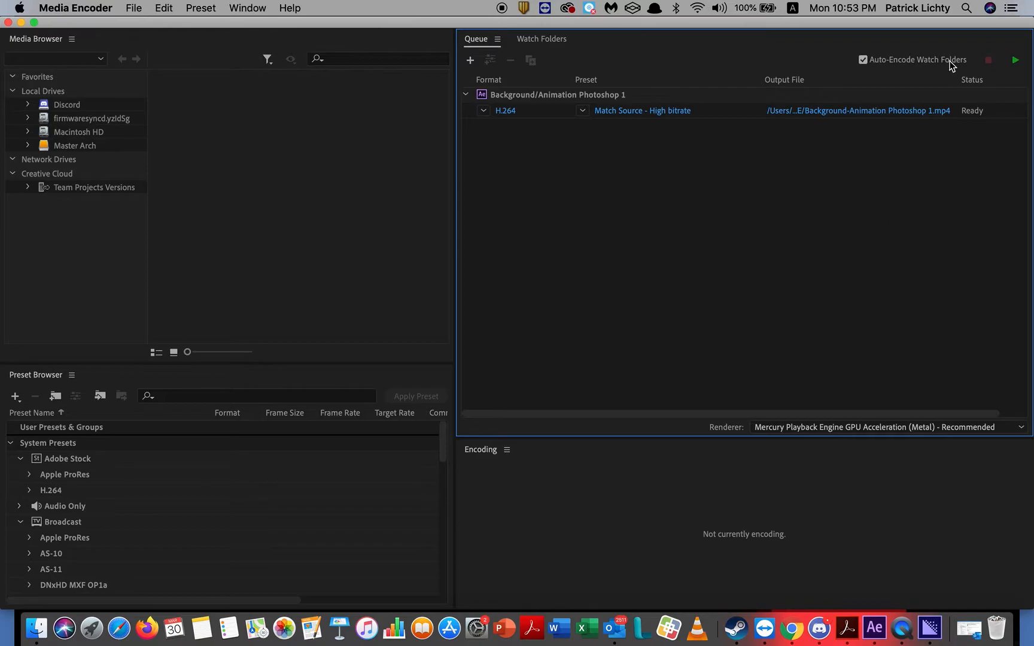
# Create a folder named "Aimation project 2" on the Desktop and set it as the queued export's output location.
pyautogui.click(877, 115)
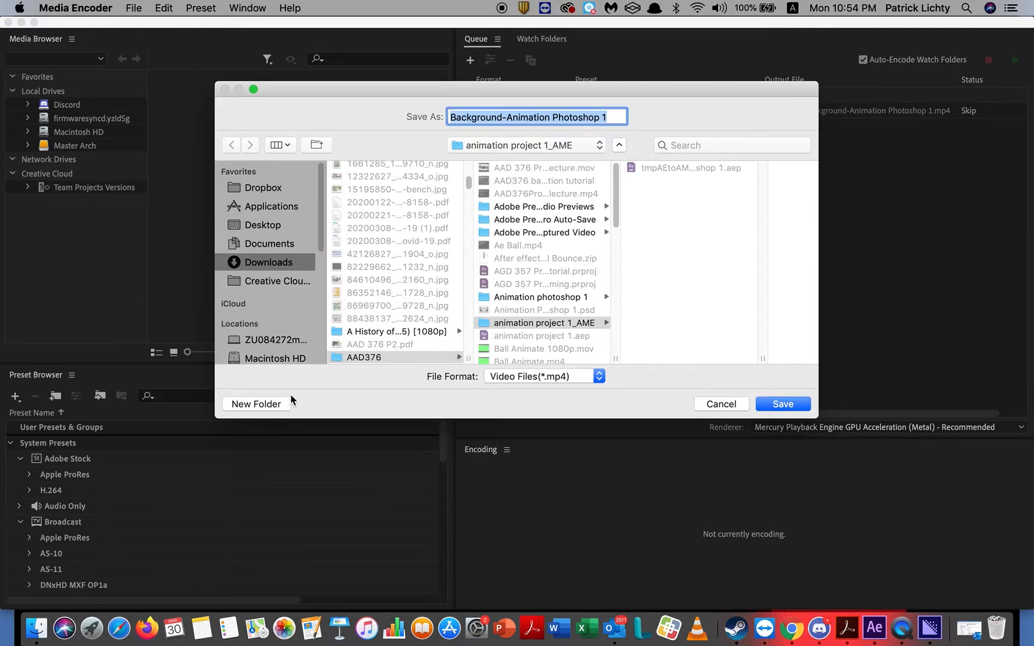
pyautogui.click(259, 406)
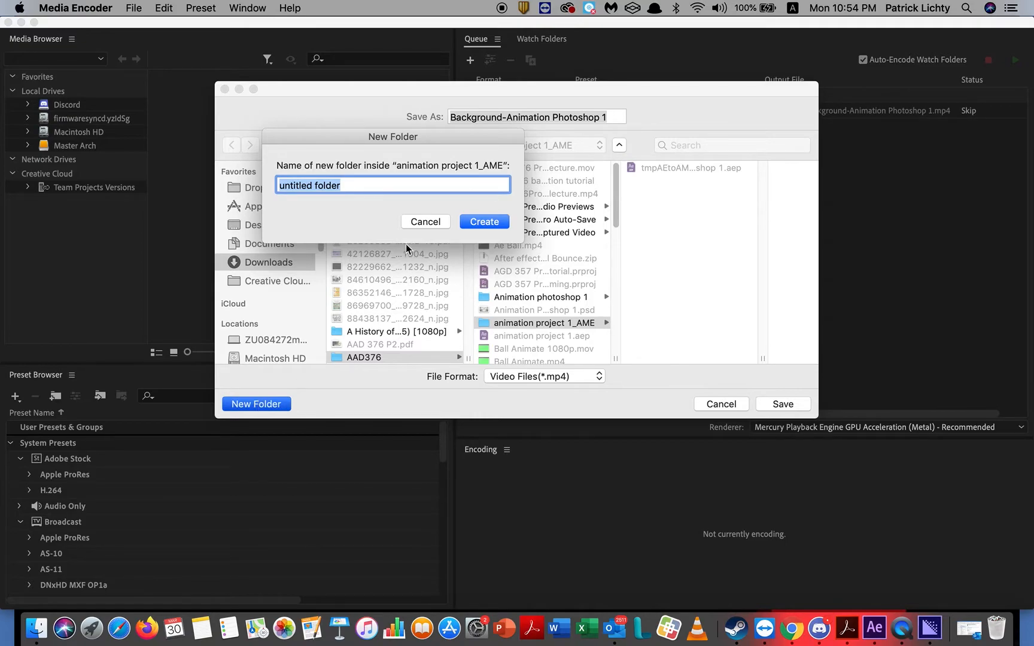
pyautogui.click(417, 223)
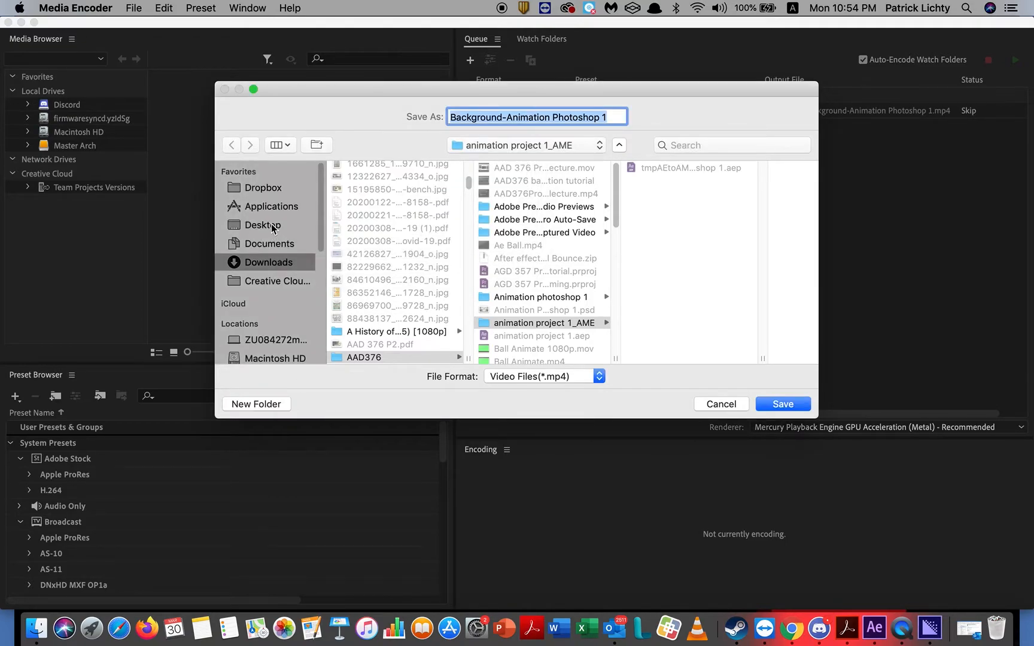
pyautogui.click(270, 226)
pyautogui.click(260, 405)
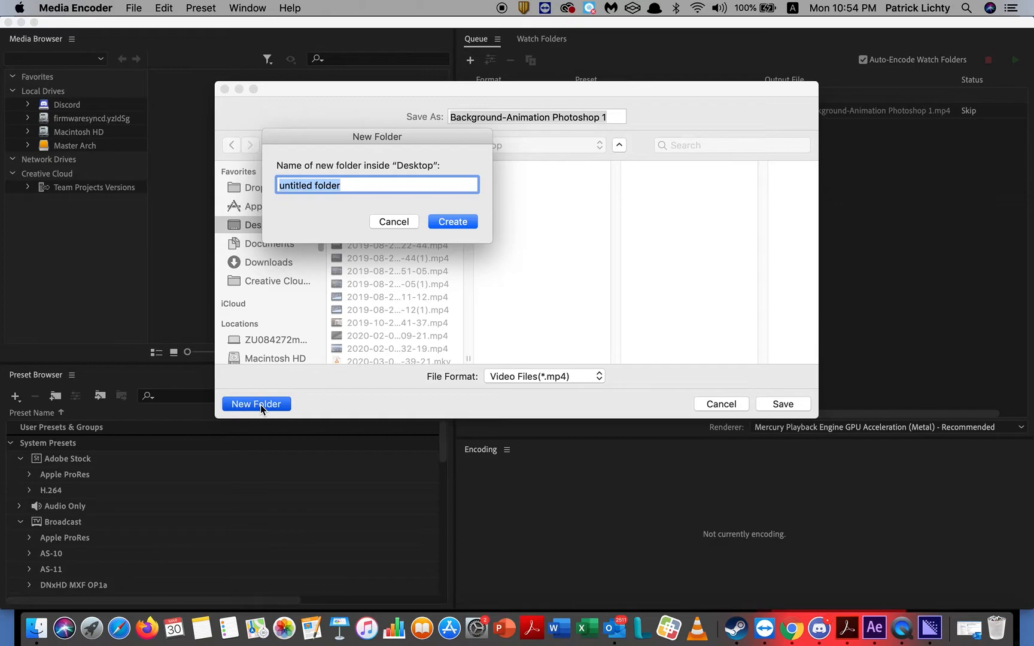
pyautogui.write('Aim')
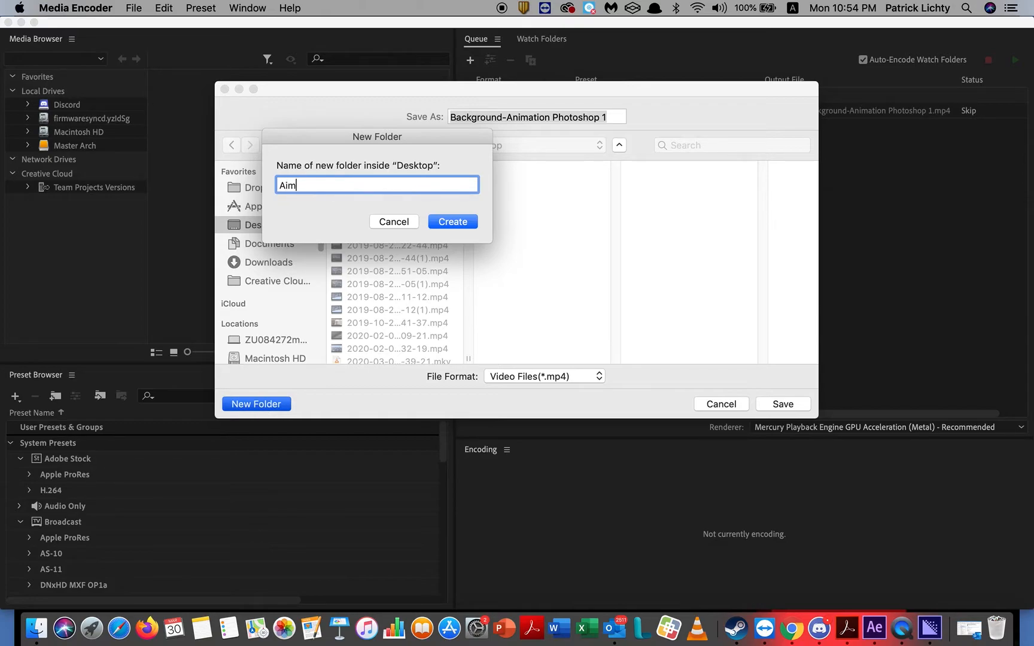
pyautogui.write('ation project 2')
pyautogui.press('Return')
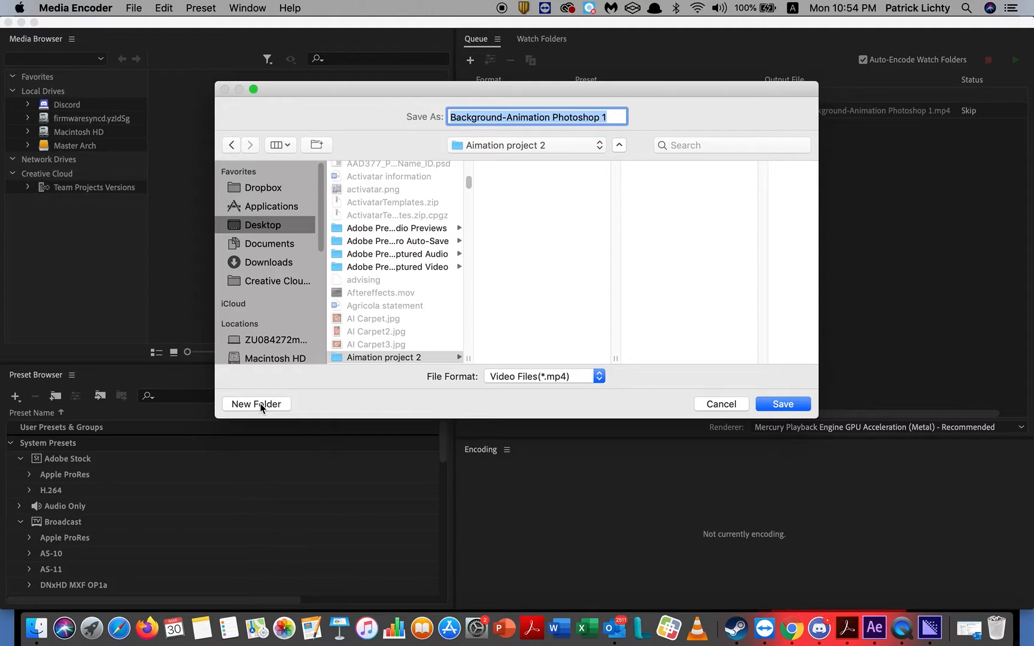
pyautogui.click(354, 358)
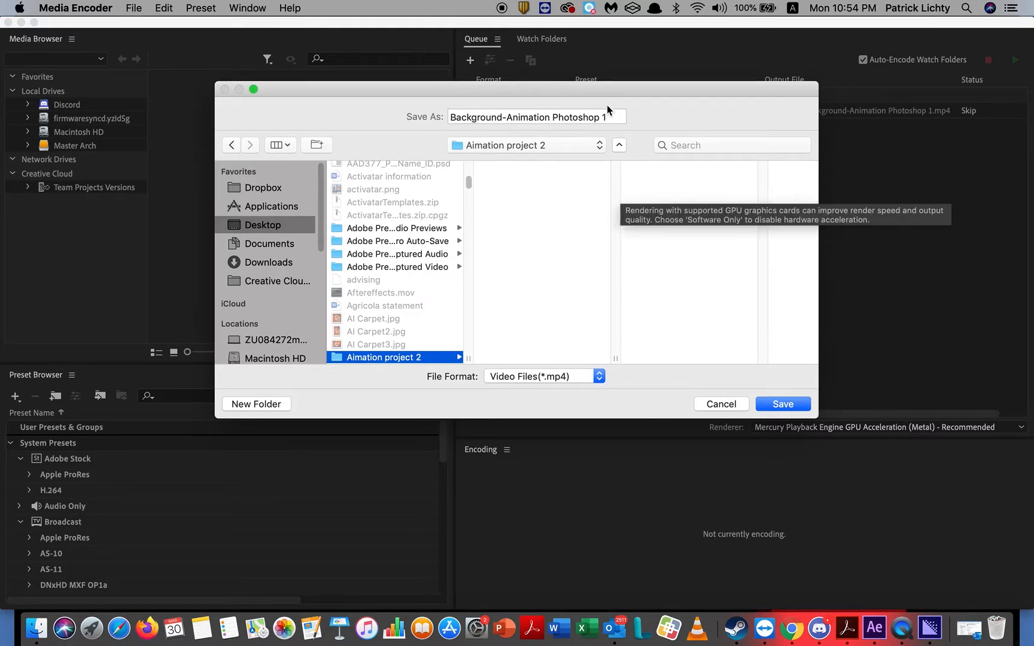
pyautogui.click(783, 405)
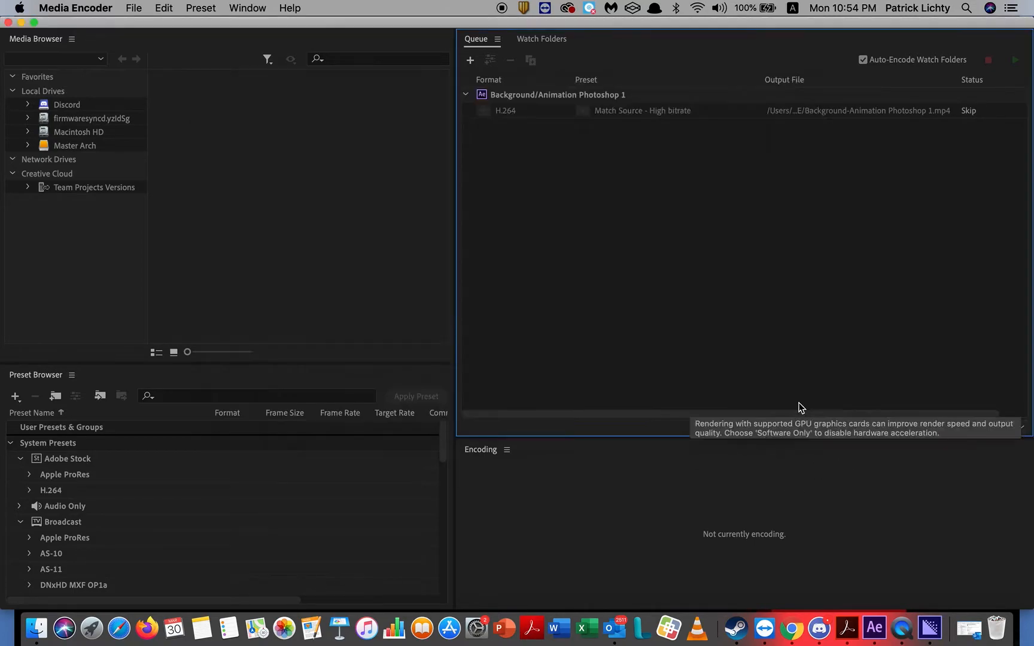
# Name the output file "Scene 1", encode the queued H.264 job, and close the encoder window once it is done.
pyautogui.click(868, 113)
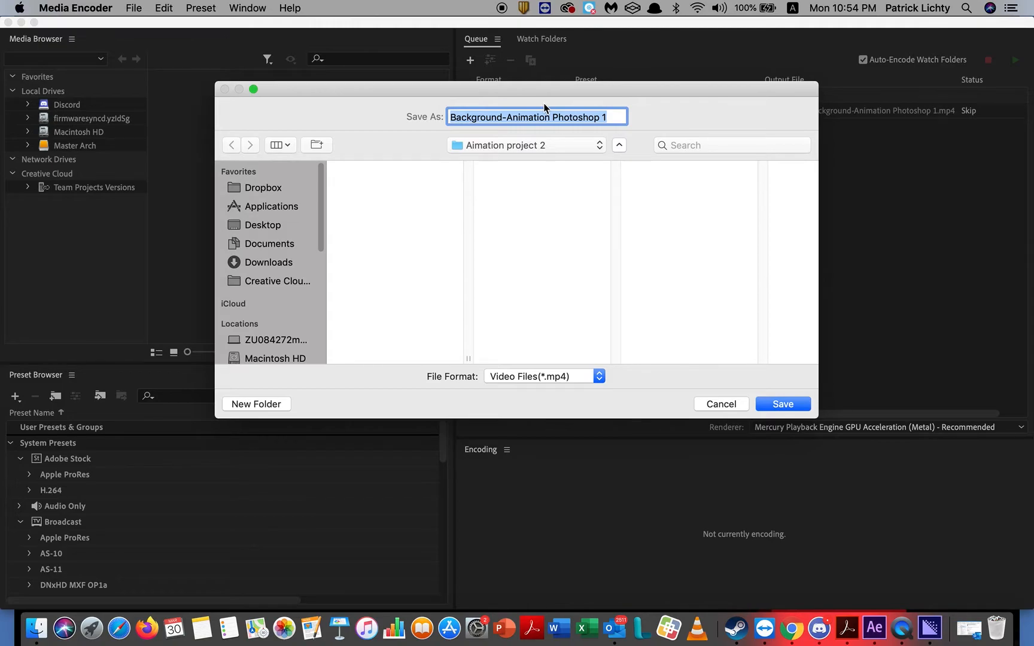
pyautogui.write('Scene')
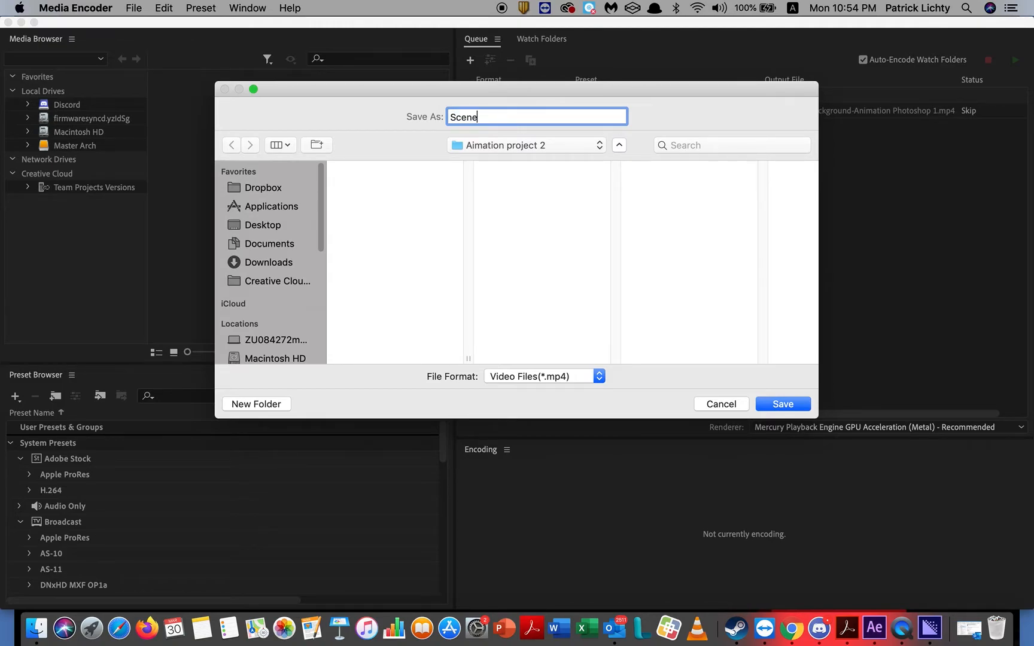
pyautogui.write(' 1')
pyautogui.click(784, 405)
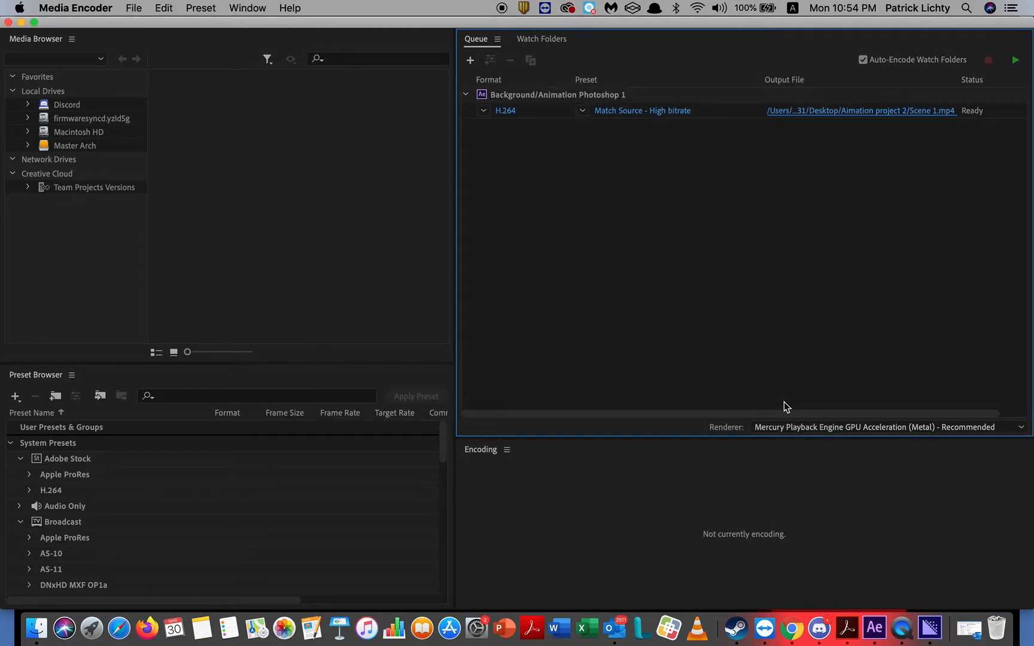
pyautogui.click(1016, 62)
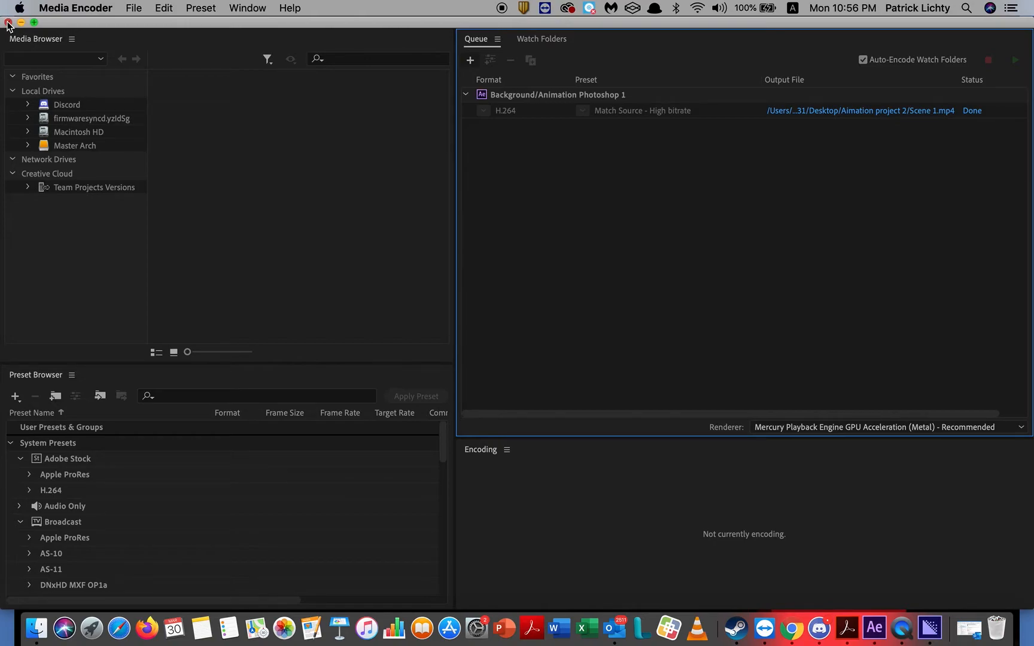
pyautogui.click(7, 23)
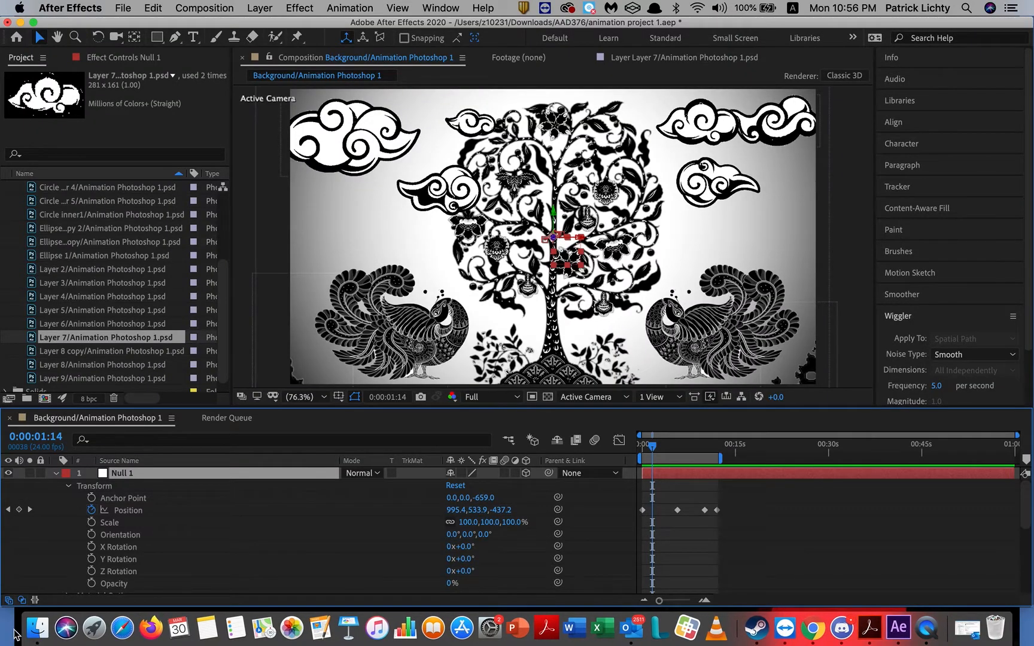
# Switch to Finder and look through the Desktop's contents for the Aimation project 2 folder.
pyautogui.click(37, 629)
pyautogui.press('super+n')
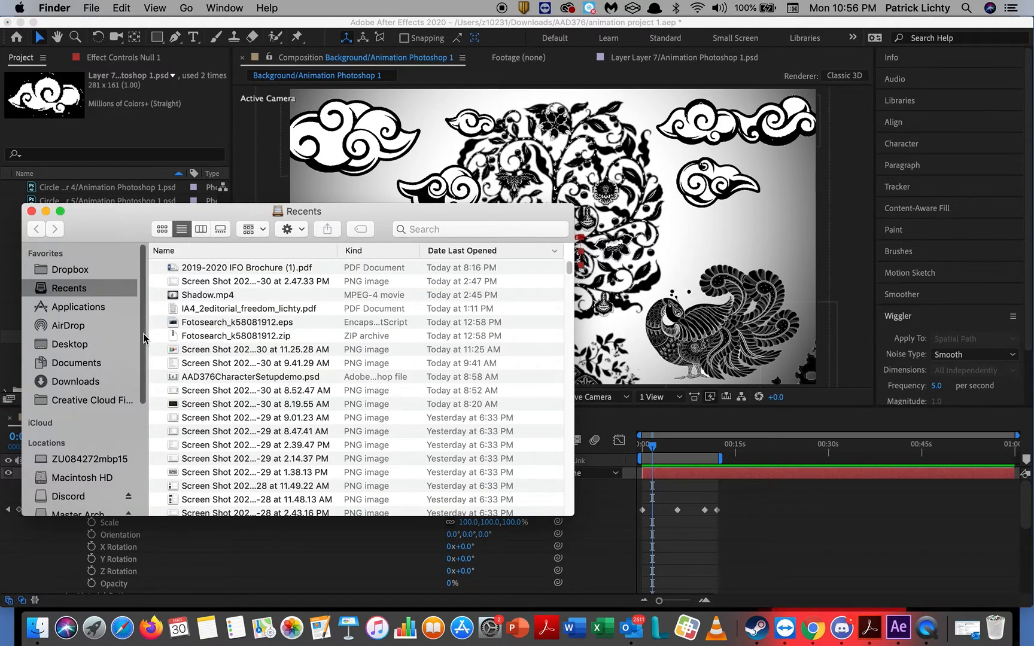
pyautogui.scroll(-5, 134, 322)
pyautogui.scroll(5, 106, 327)
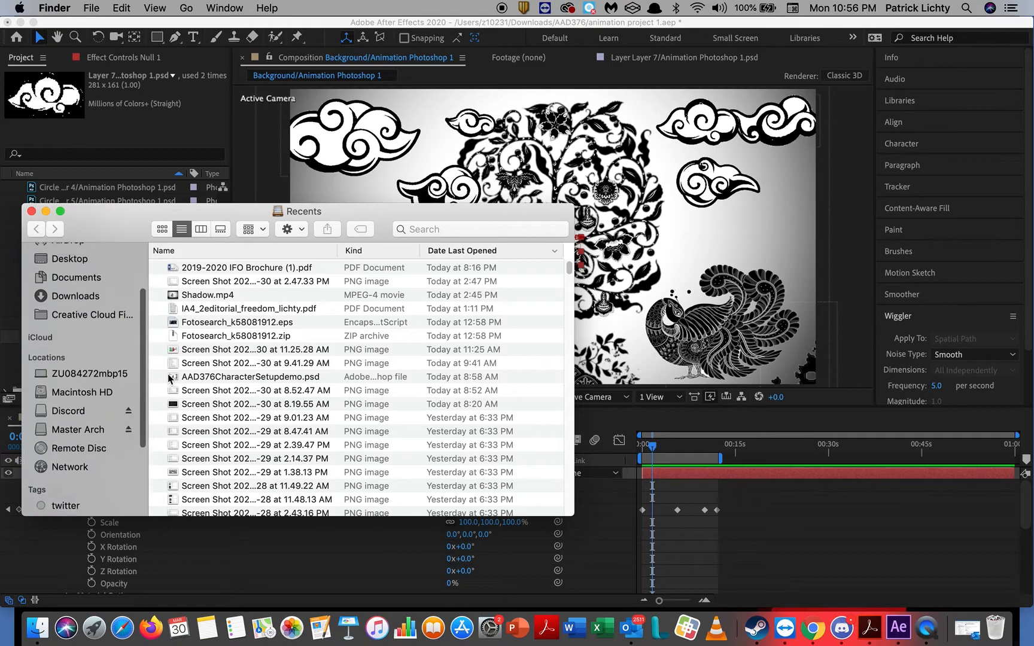
pyautogui.click(92, 323)
pyautogui.scroll(10, 265, 396)
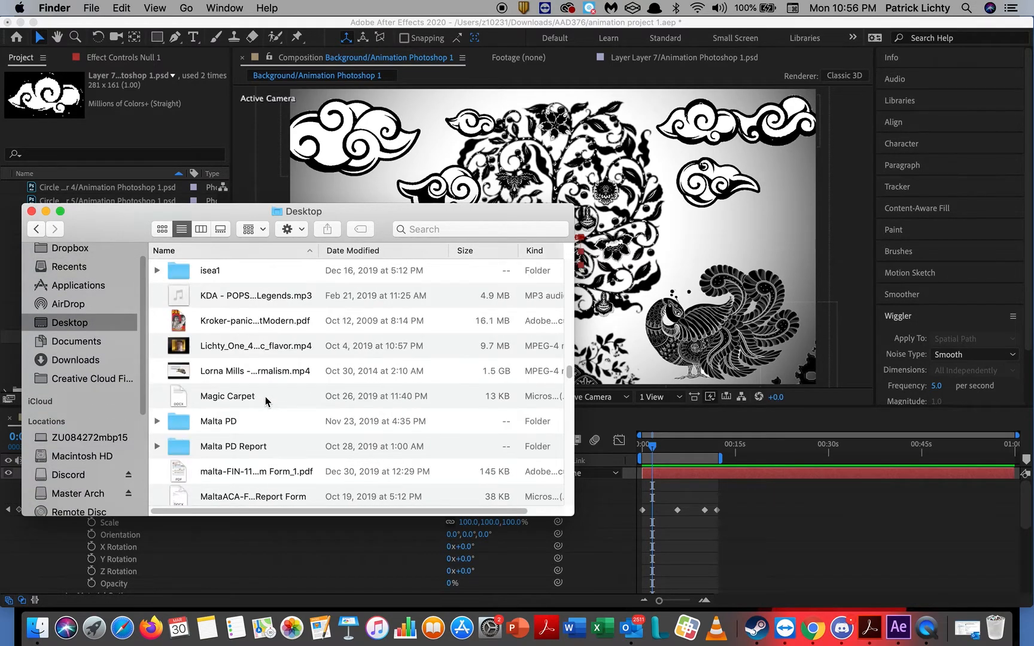
pyautogui.scroll(15, 265, 396)
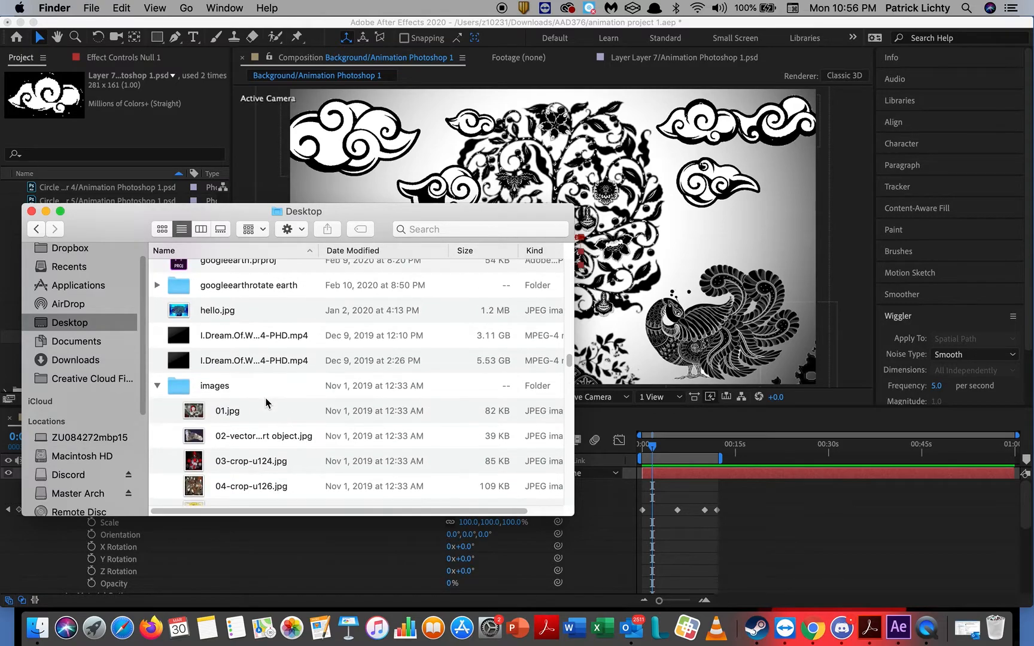
pyautogui.scroll(-8, 265, 397)
# Search the Mac for "aimation" and open the Aimation project 2 folder.
pyautogui.click(427, 228)
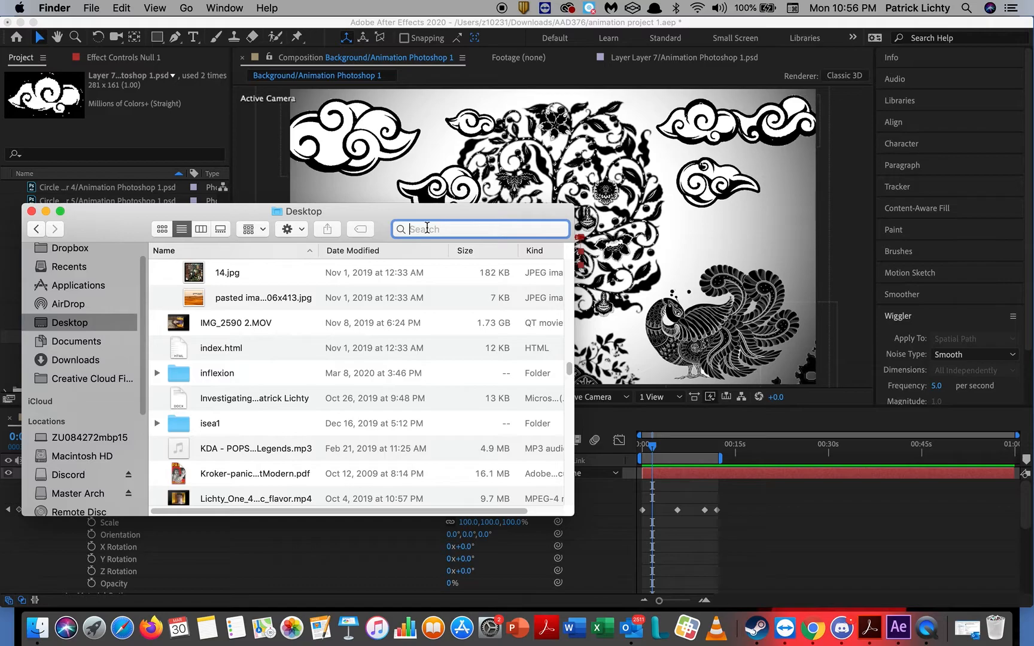
pyautogui.write('aimationa')
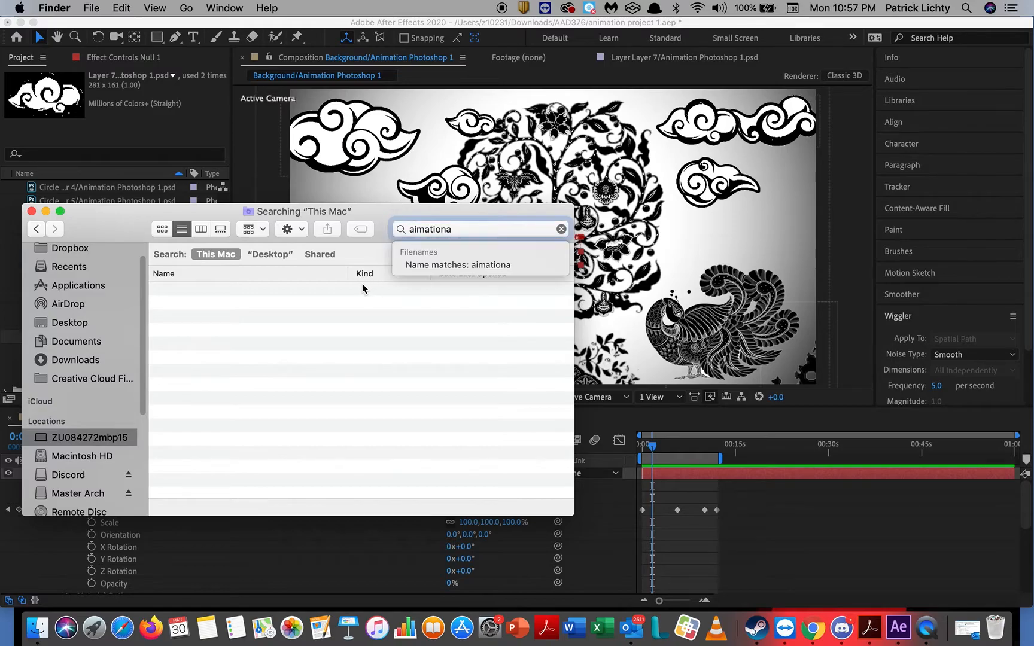
pyautogui.press('BackSpace')
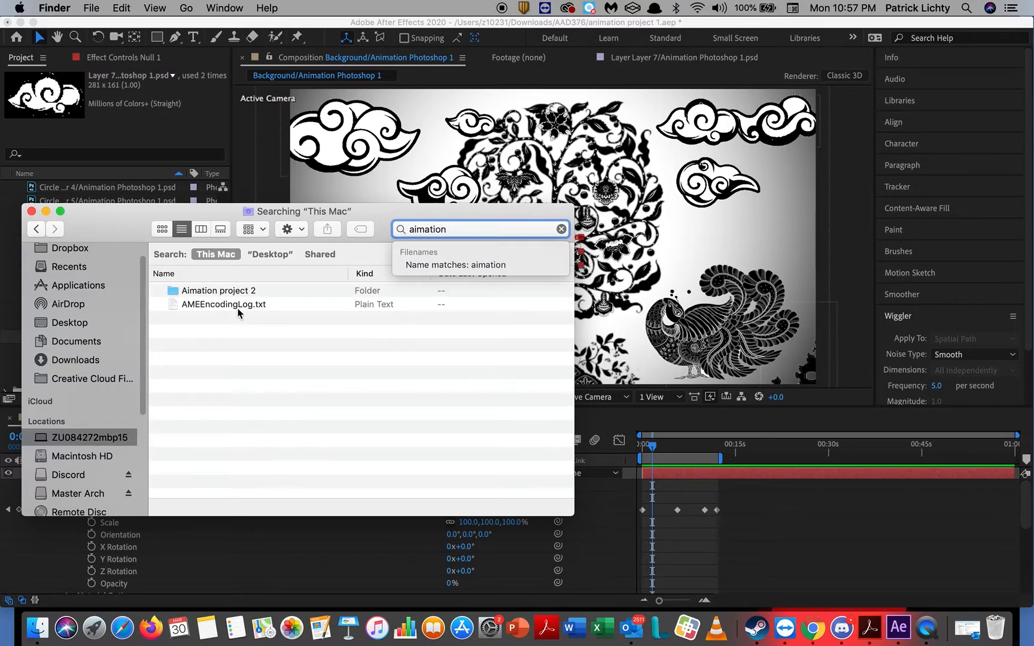
pyautogui.click(201, 291)
pyautogui.doubleClick(202, 291)
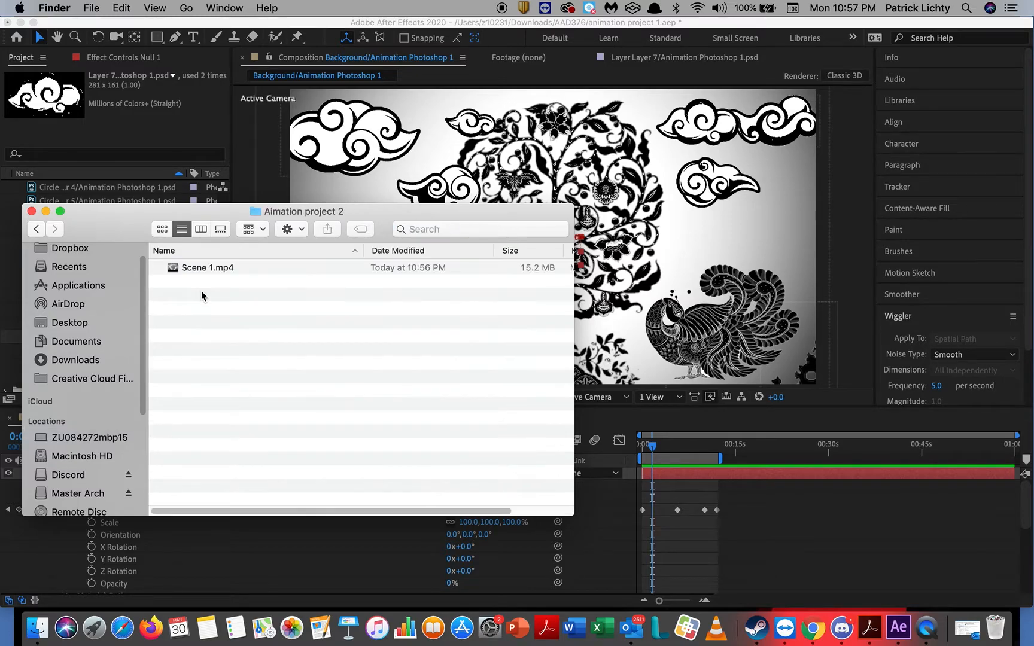
# Play the exported Scene 1.mp4 through to its end, and close both the video and its folder window.
pyautogui.doubleClick(206, 267)
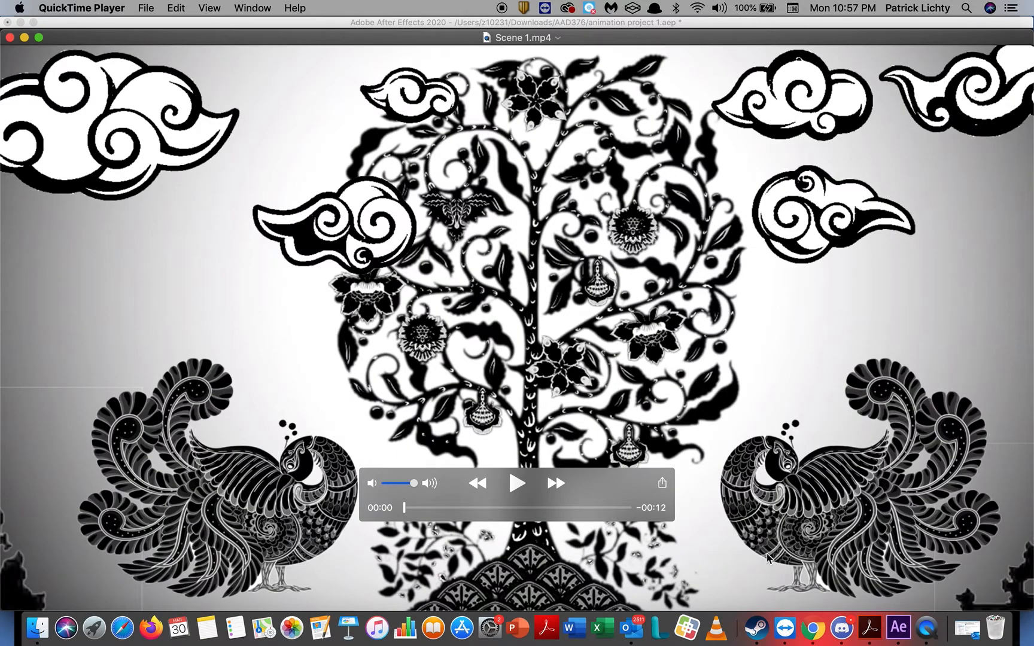
pyautogui.click(513, 484)
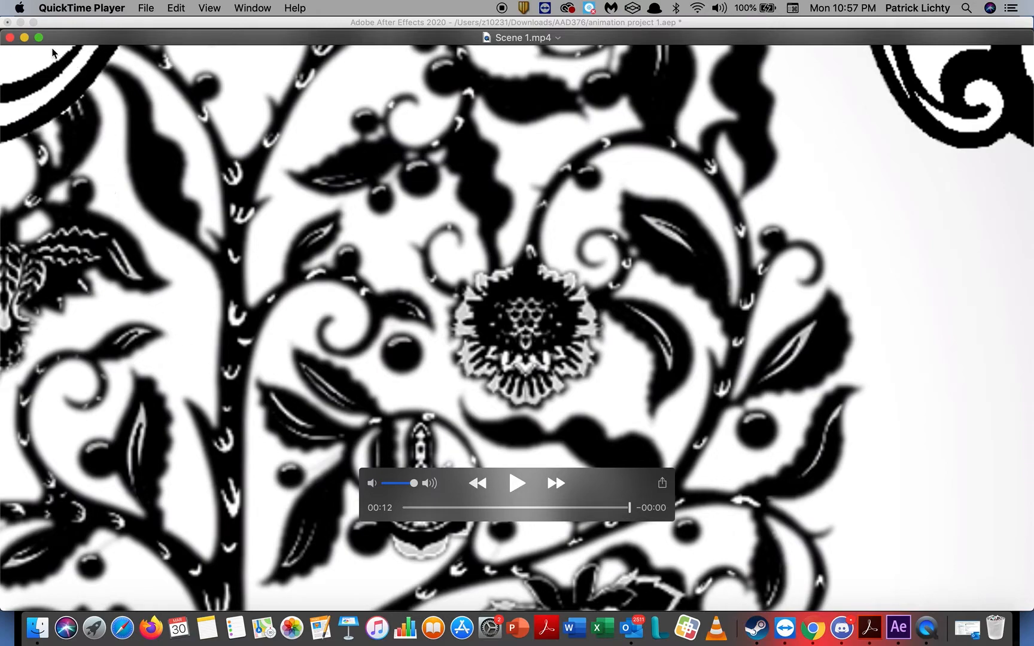
pyautogui.click(10, 38)
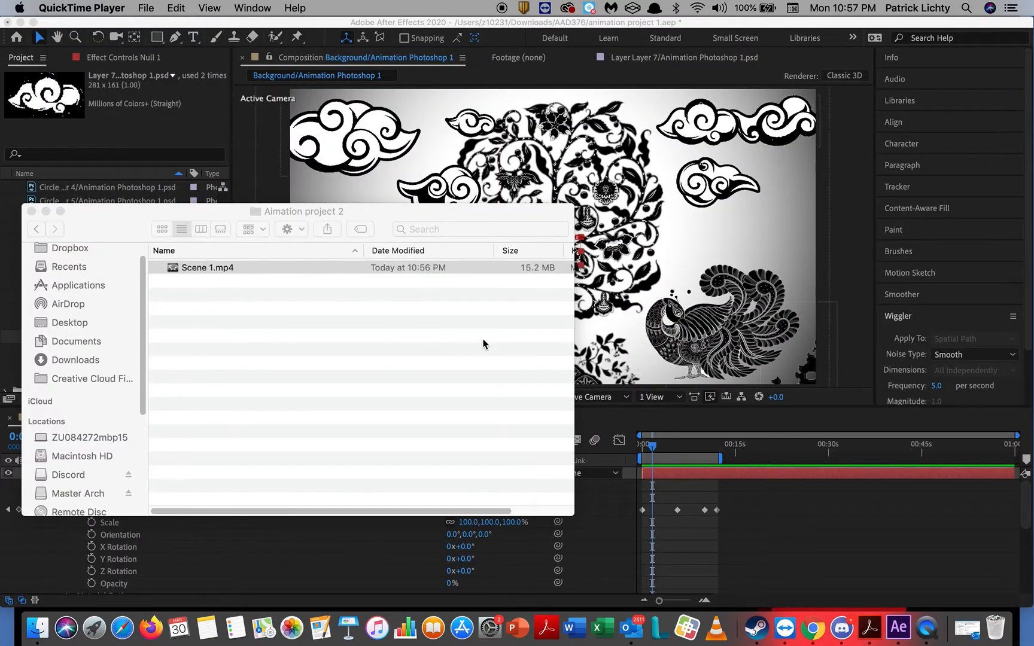
pyautogui.click(32, 211)
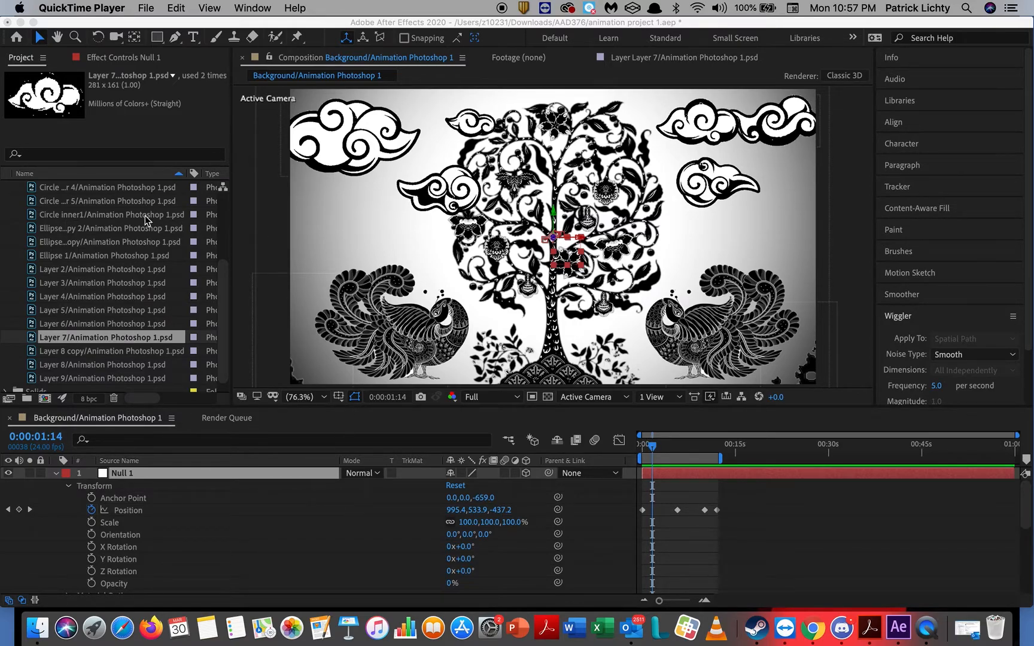
pyautogui.scroll(-1, 144, 293)
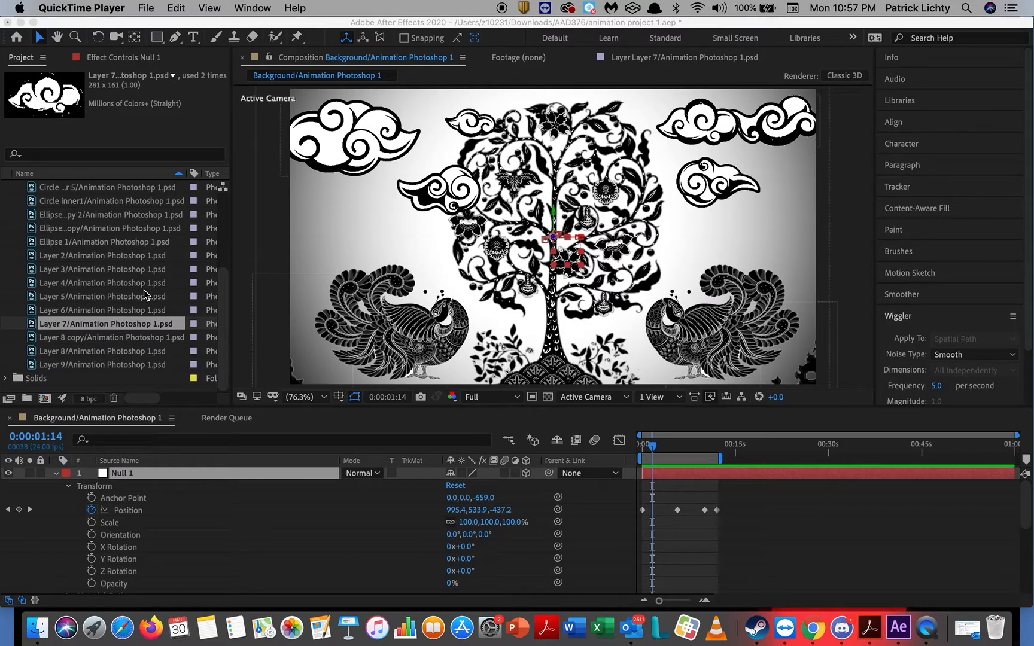
pyautogui.scroll(5, 143, 291)
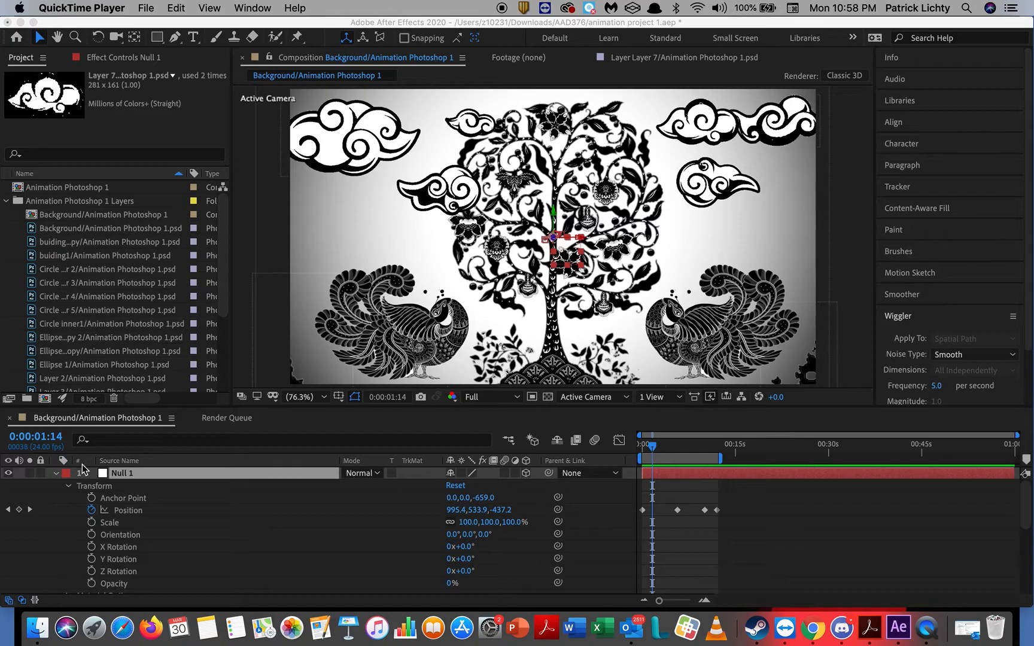
# Show Null 1's Position curves in the Graph Editor and apply Easy Ease to the keyframe at 0:00:10:02.
pyautogui.click(108, 517)
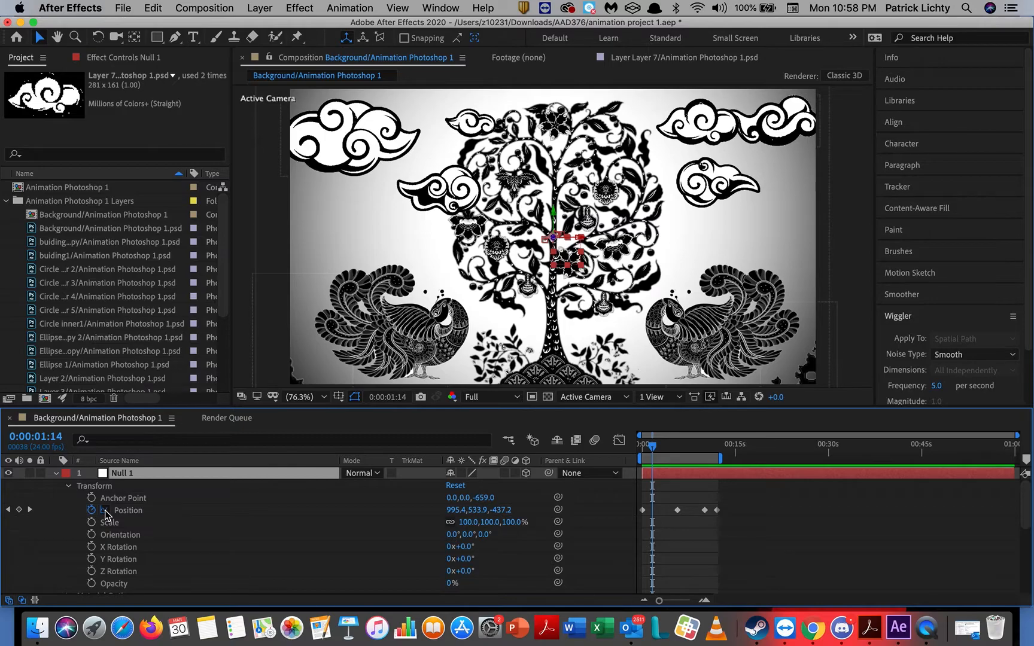
pyautogui.click(620, 442)
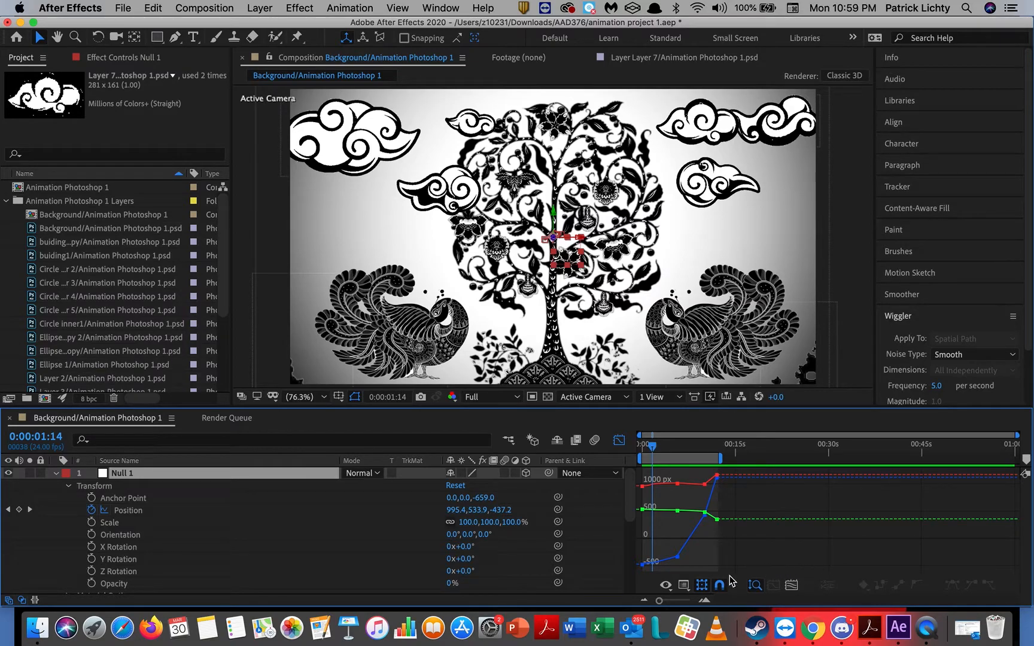
pyautogui.moveTo(706, 489)
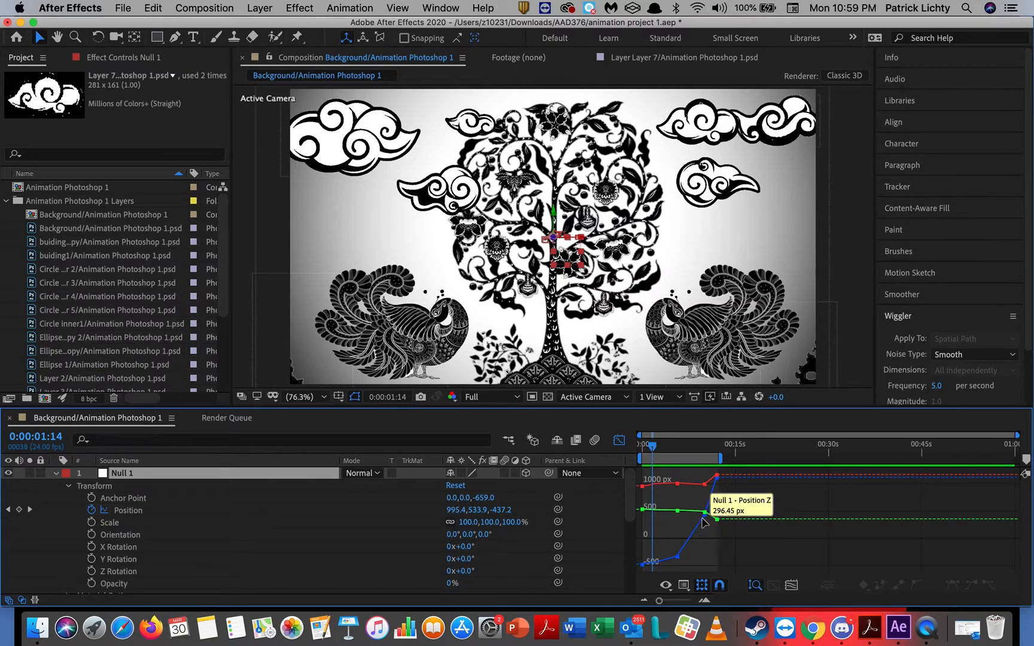
pyautogui.click(706, 486)
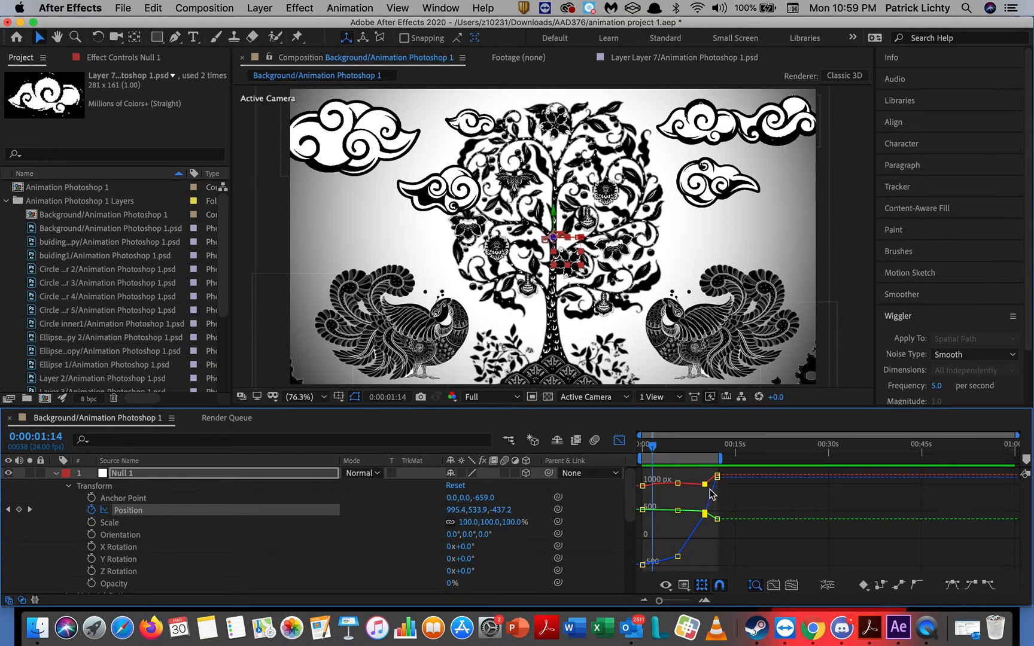
pyautogui.moveTo(706, 492)
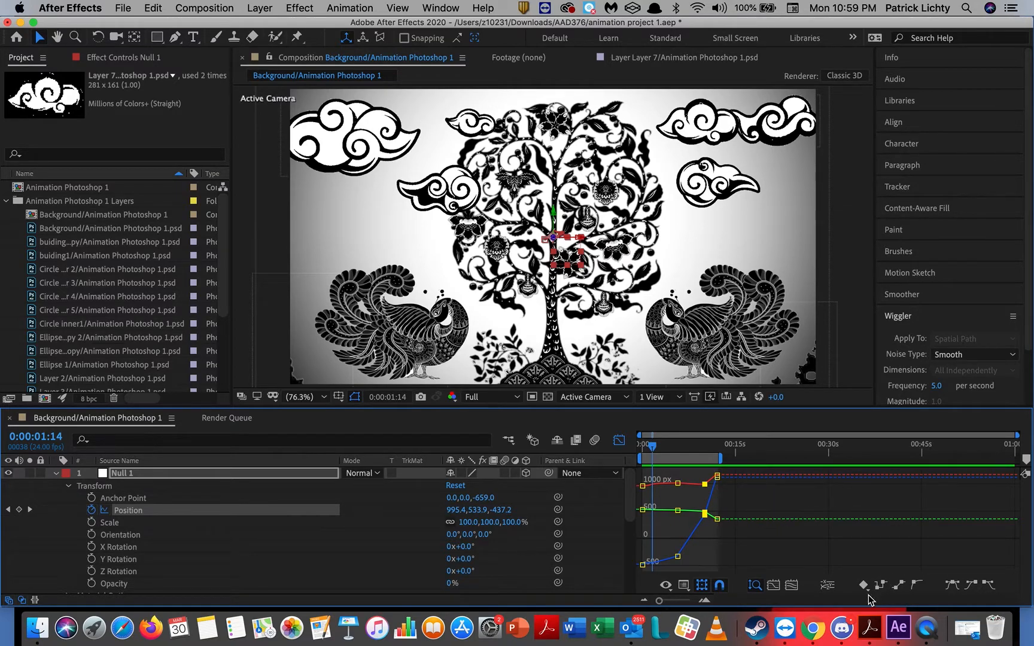
pyautogui.click(952, 585)
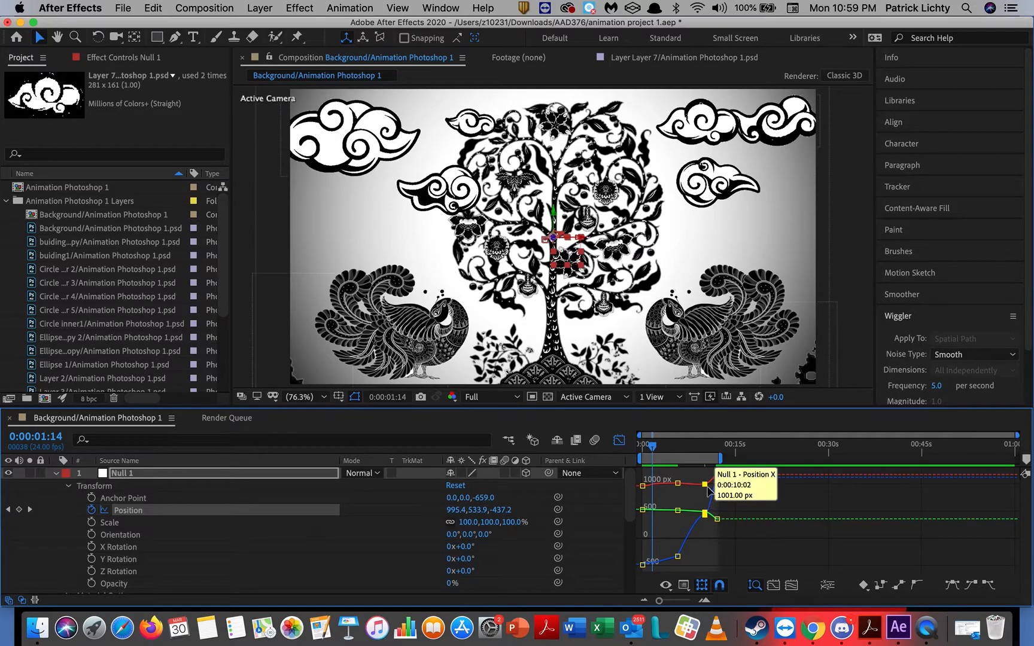
# Select Null 1's last three Position keyframes together in the Graph Editor and apply Easy Ease to them.
pyautogui.click(726, 479)
pyautogui.moveTo(726, 473); pyautogui.dragTo(669, 544)
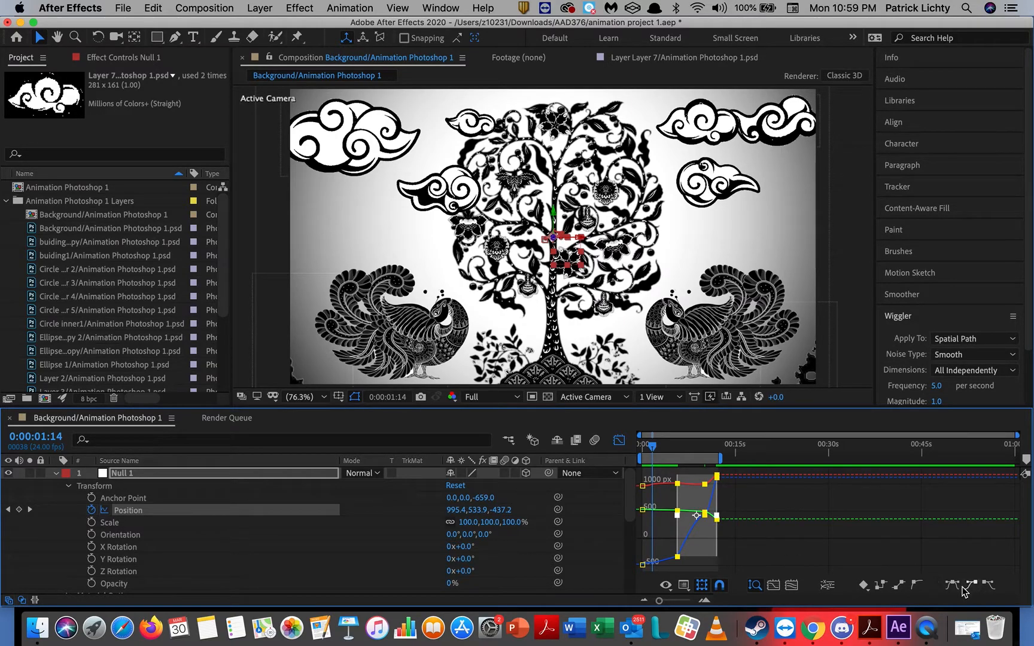
pyautogui.click(952, 585)
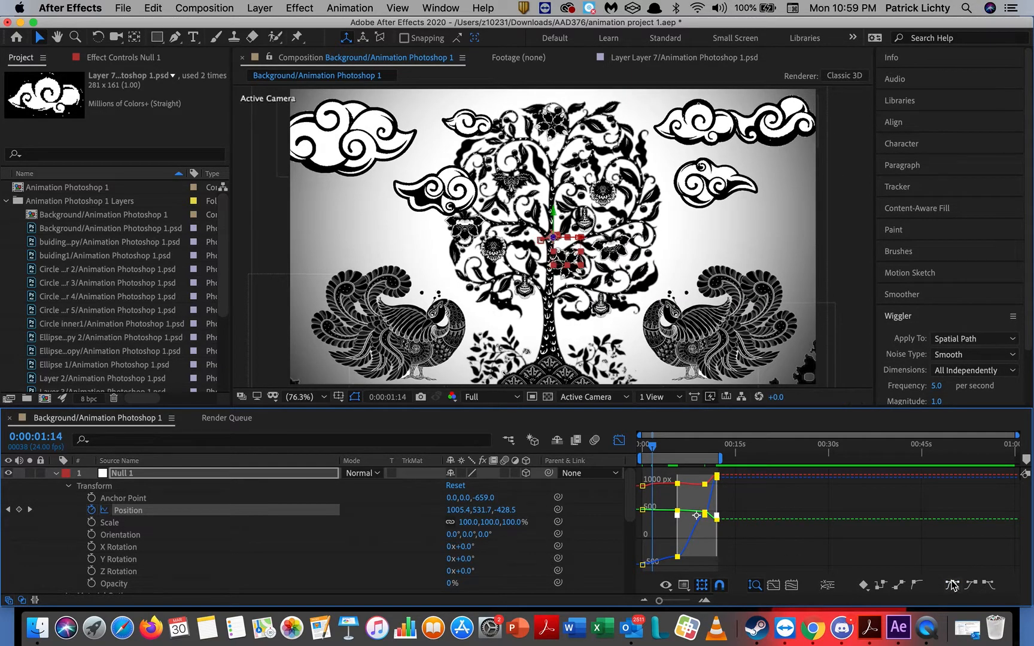
# Deselect Null 1's Position keyframes and send the Background/Animation Photoshop 1 composition to the Adobe Media Encoder queue.
pyautogui.click(787, 511)
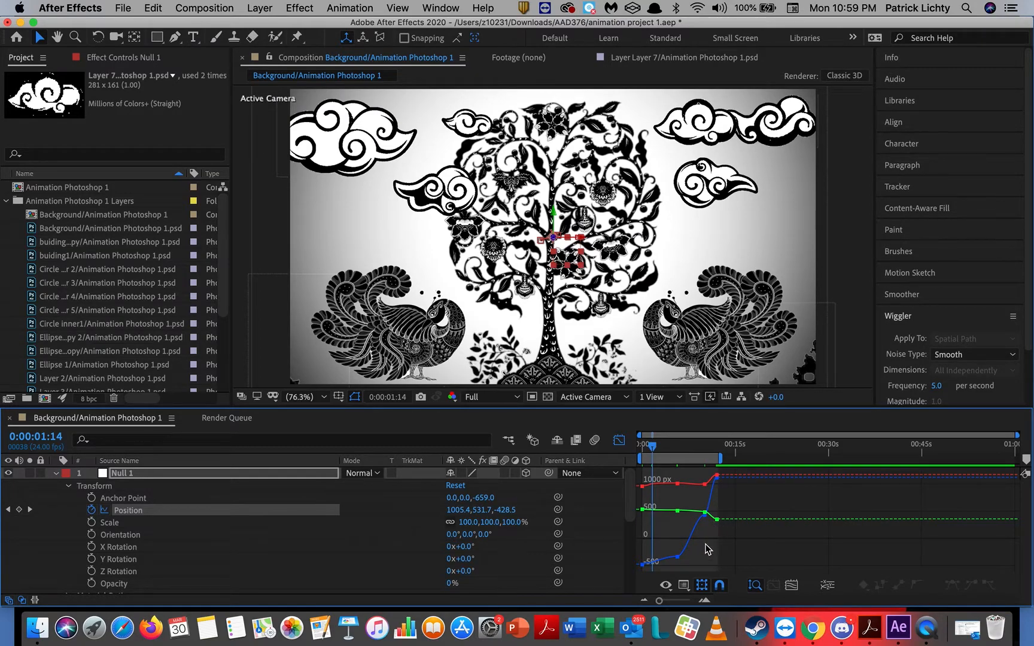
pyautogui.moveTo(660, 601); pyautogui.dragTo(682, 601)
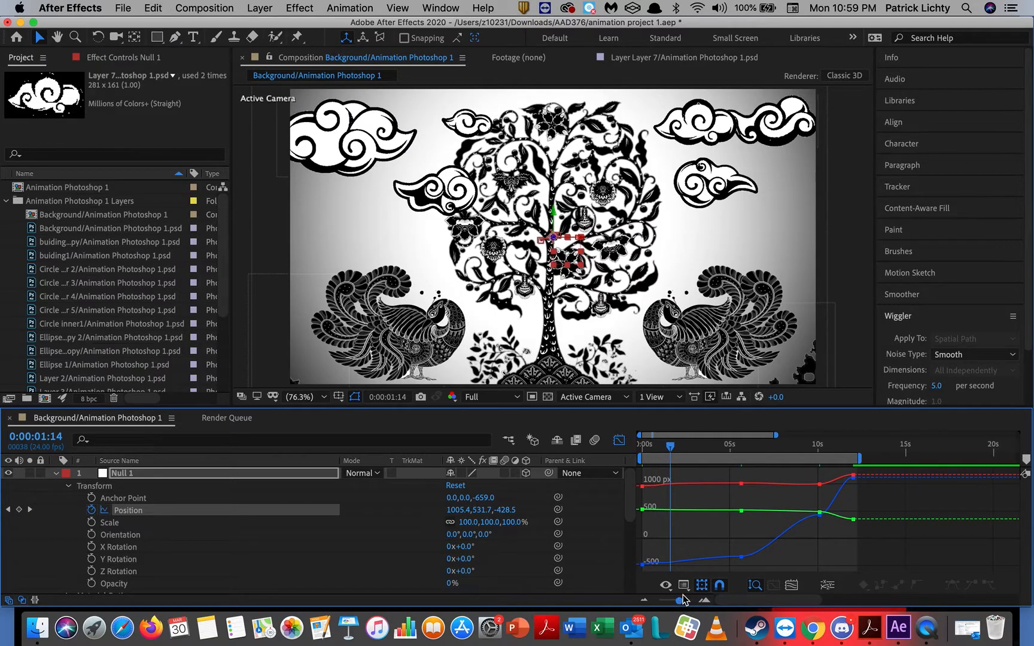
pyautogui.moveTo(823, 523)
pyautogui.click(130, 10)
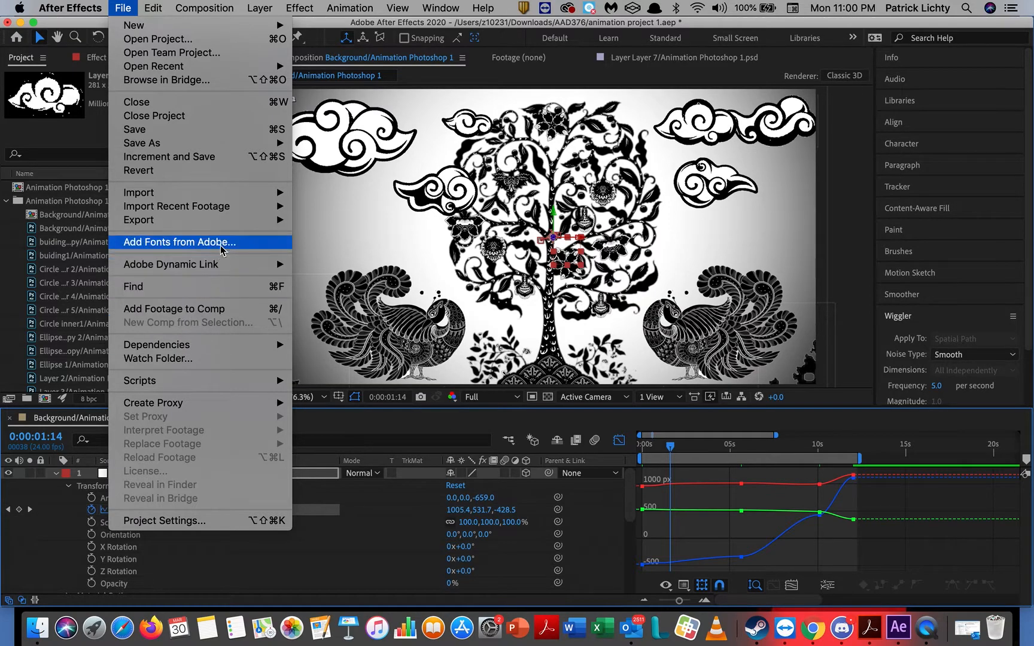
pyautogui.moveTo(231, 221)
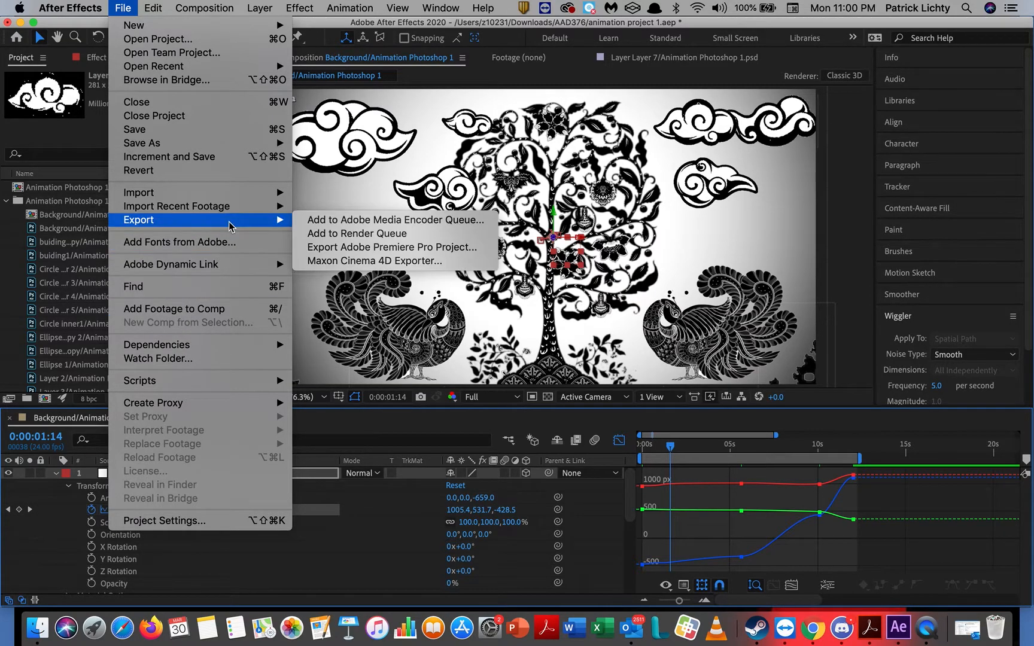
pyautogui.click(351, 221)
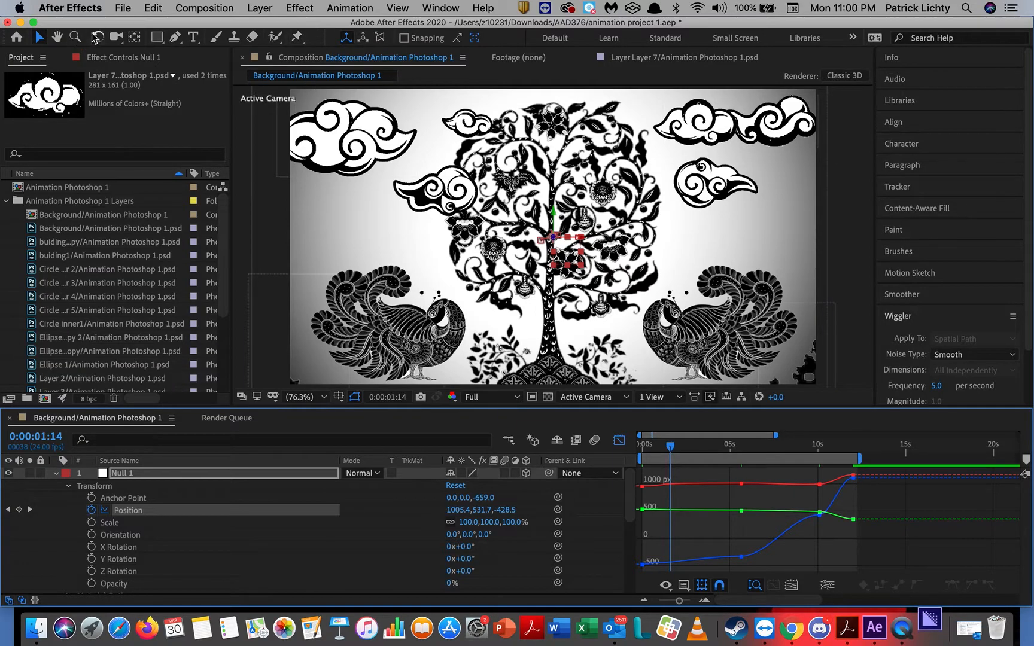
# Send the composition to the encoding queue again and switch to Adobe Media Encoder.
pyautogui.click(124, 11)
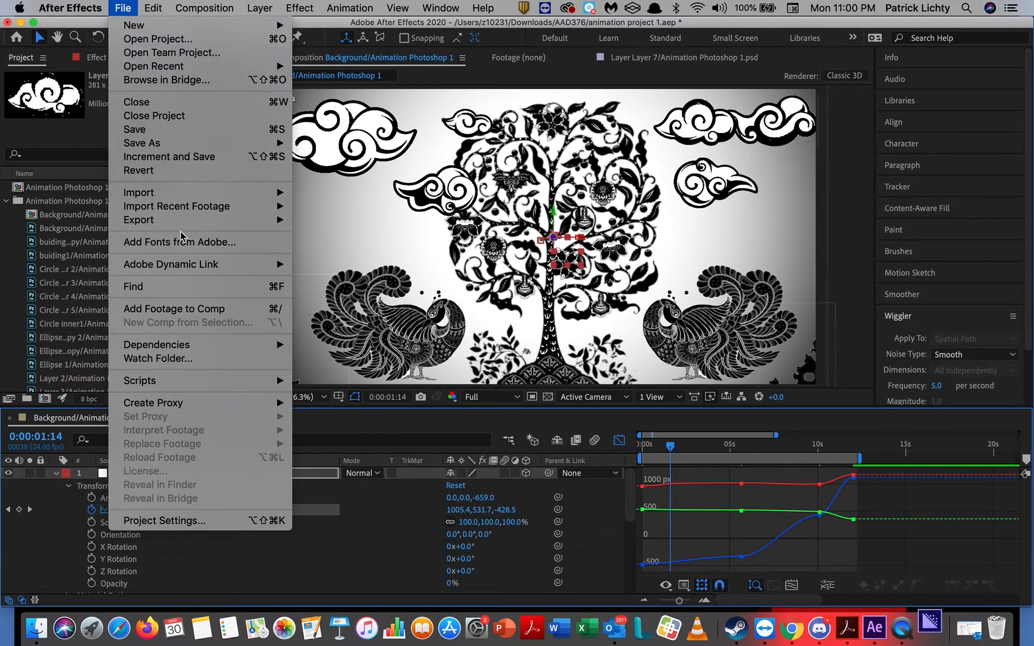
pyautogui.moveTo(200, 220)
pyautogui.click(359, 222)
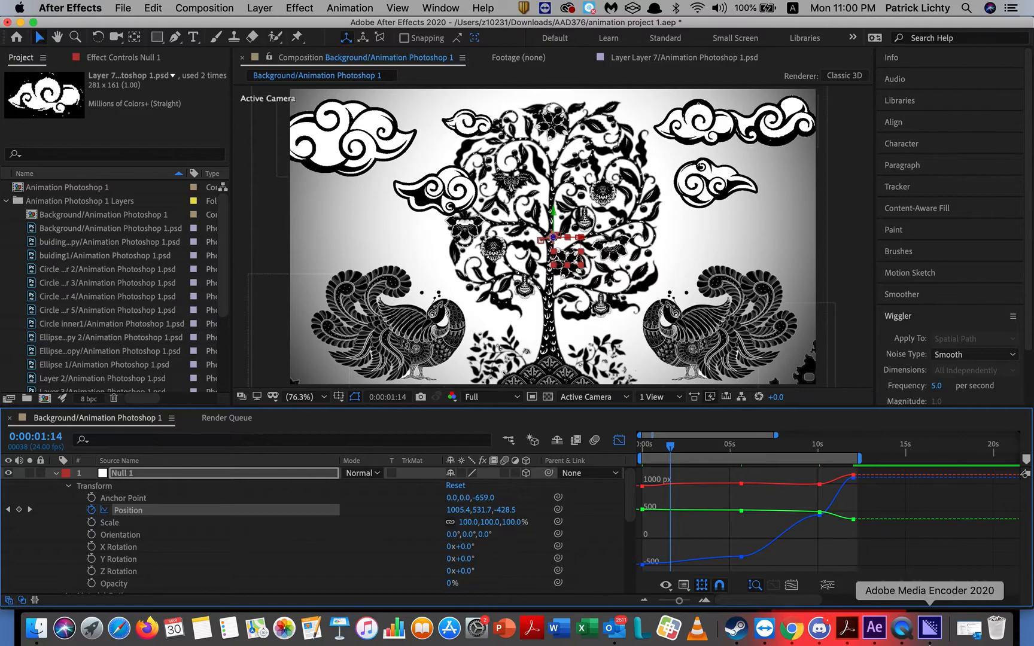
pyautogui.click(932, 628)
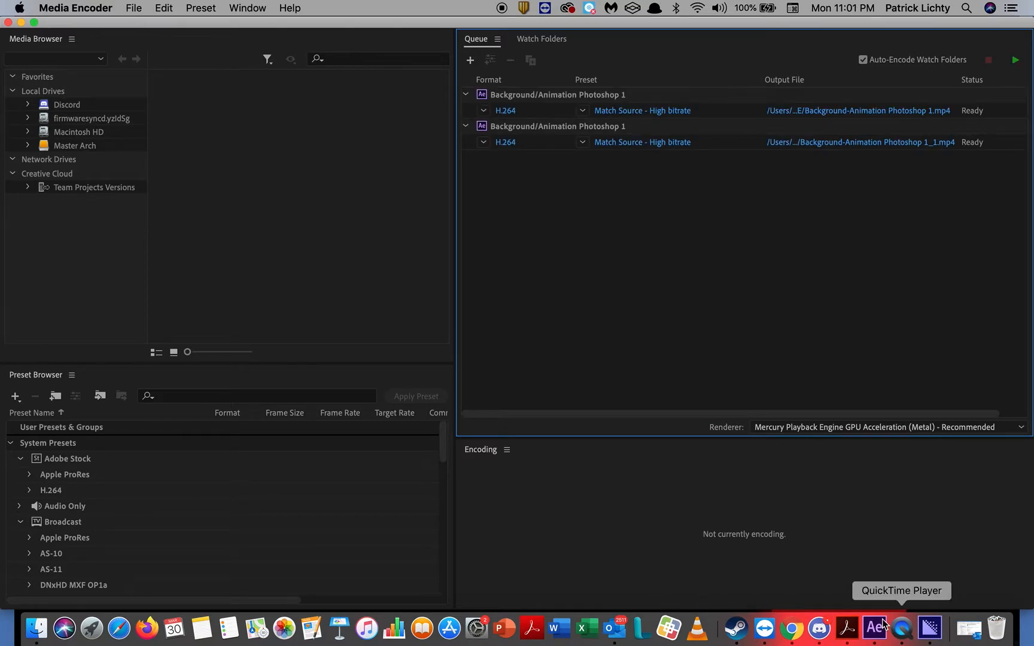
# Remove the second, duplicate Background/Animation Photoshop 1 item from the encoding queue.
pyautogui.click(542, 128)
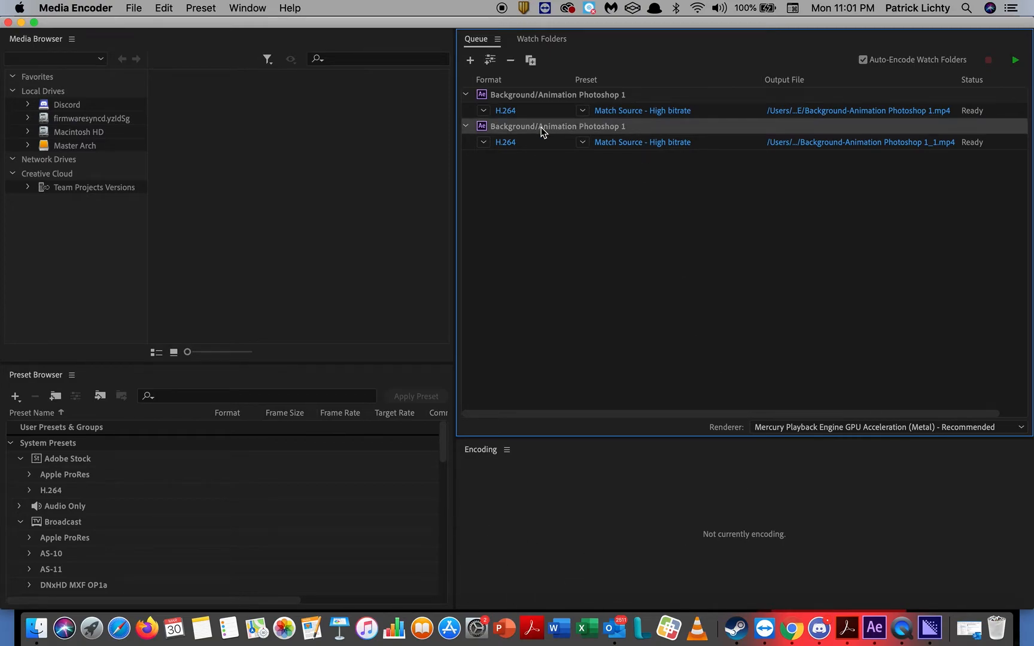
pyautogui.press('Delete')
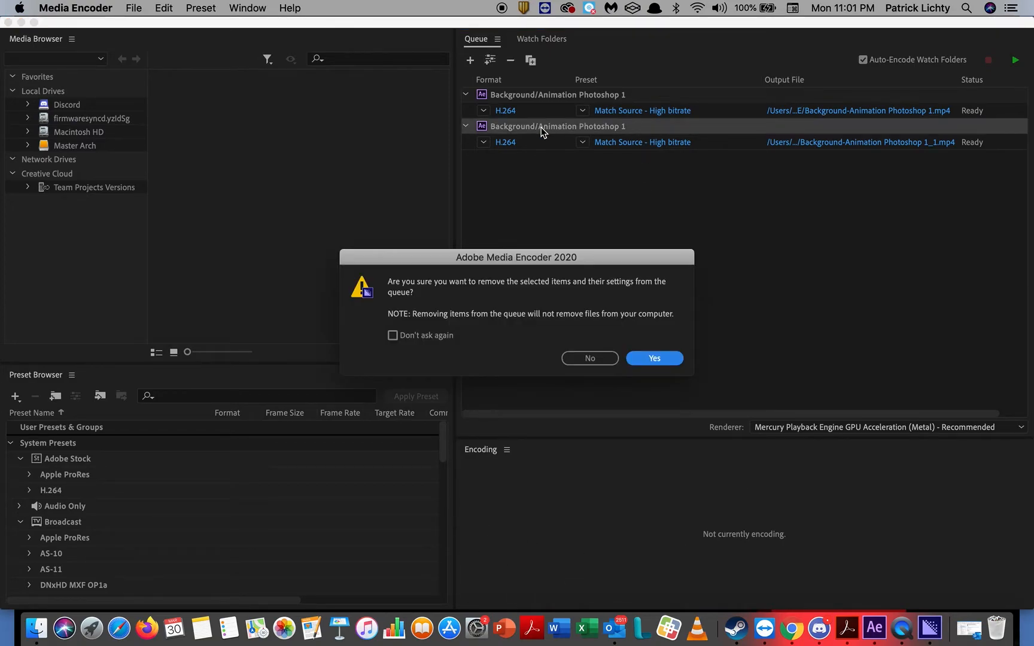
pyautogui.click(661, 361)
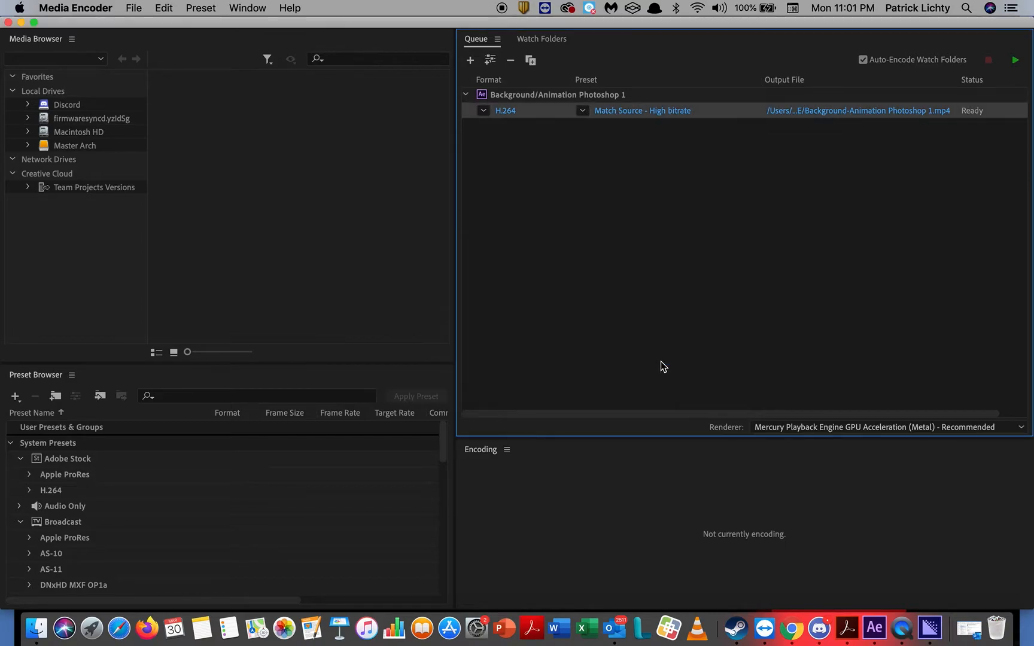
# Set the H.264 output file to Scene 1a in the Aimation project 2 folder and start encoding the queue.
pyautogui.click(860, 111)
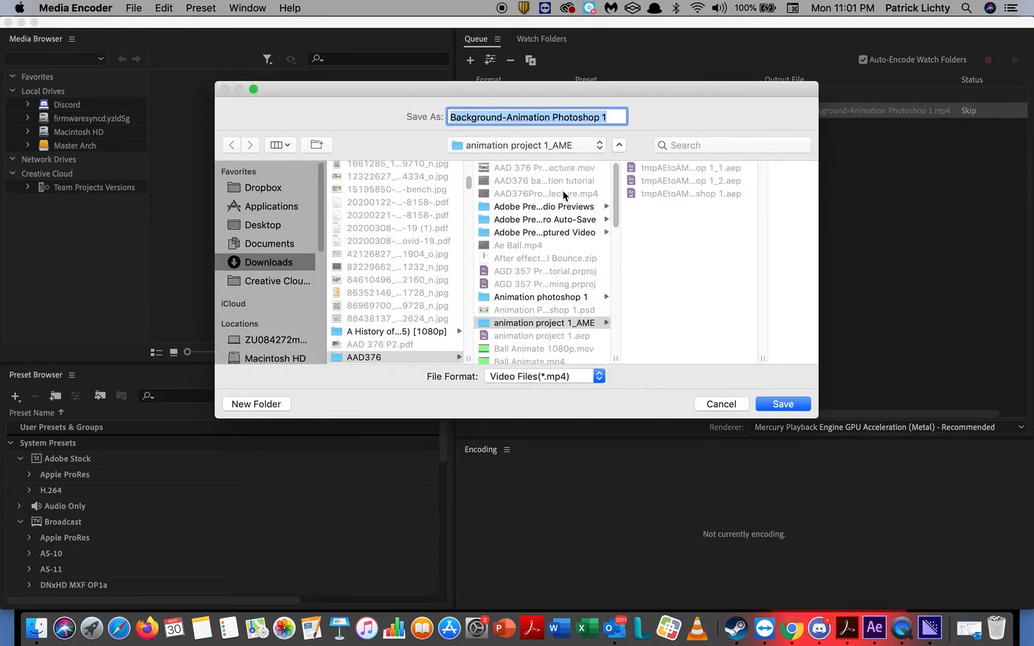
pyautogui.click(545, 149)
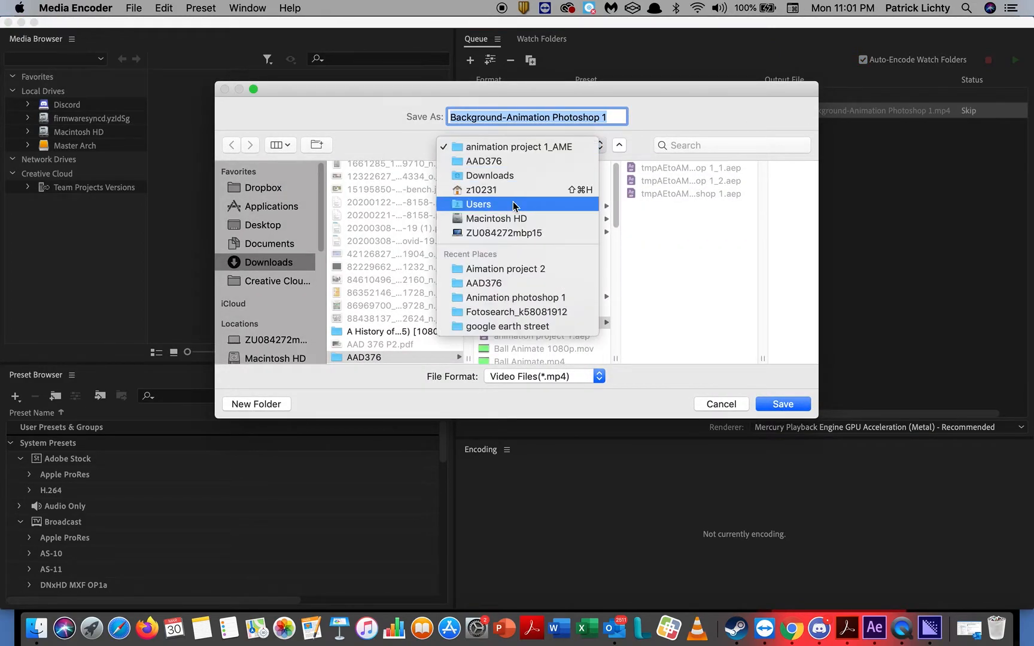
pyautogui.click(514, 269)
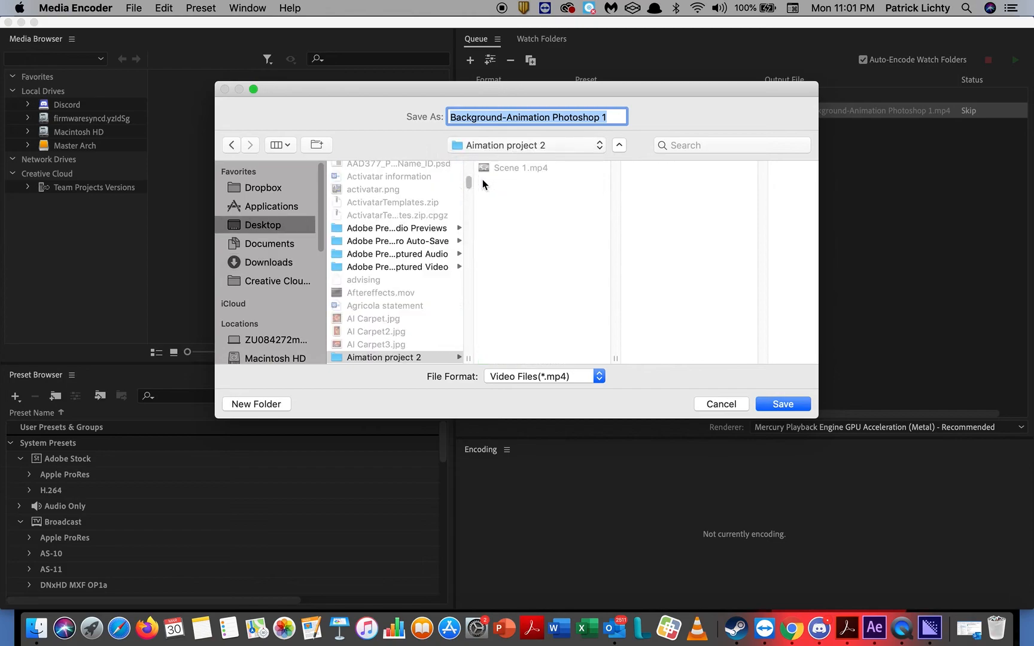
pyautogui.click(509, 170)
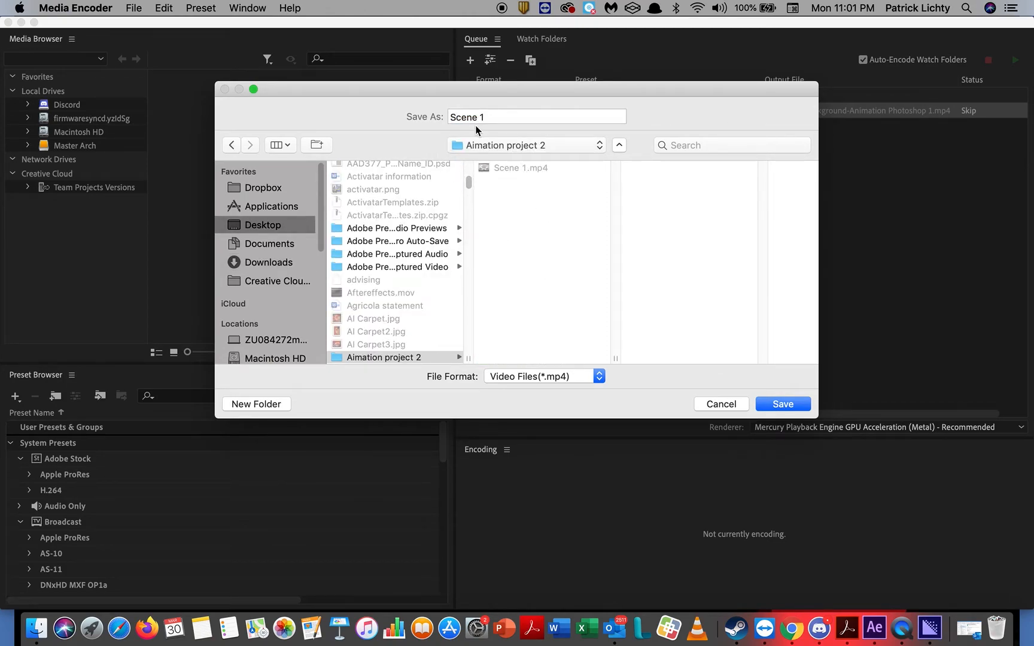
pyautogui.click(489, 118)
pyautogui.write('a')
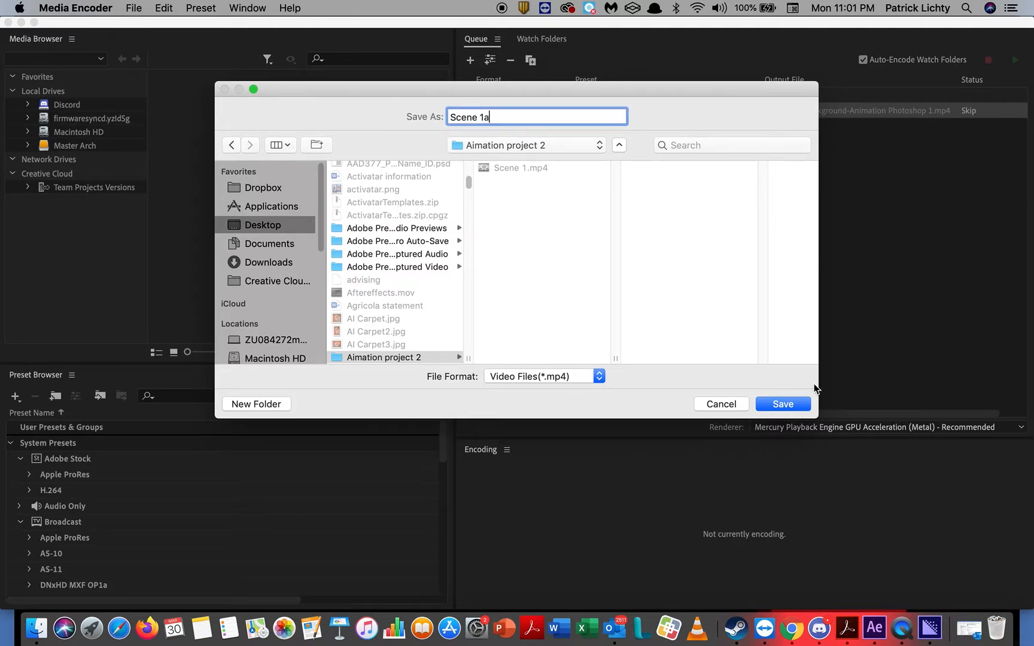
pyautogui.click(777, 406)
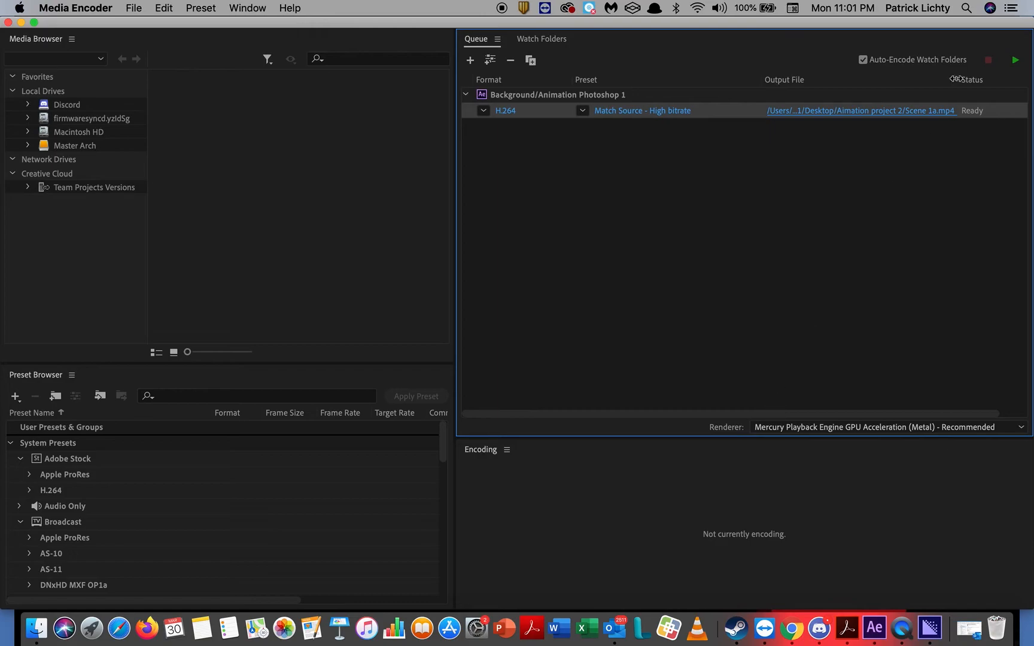
pyautogui.click(1014, 60)
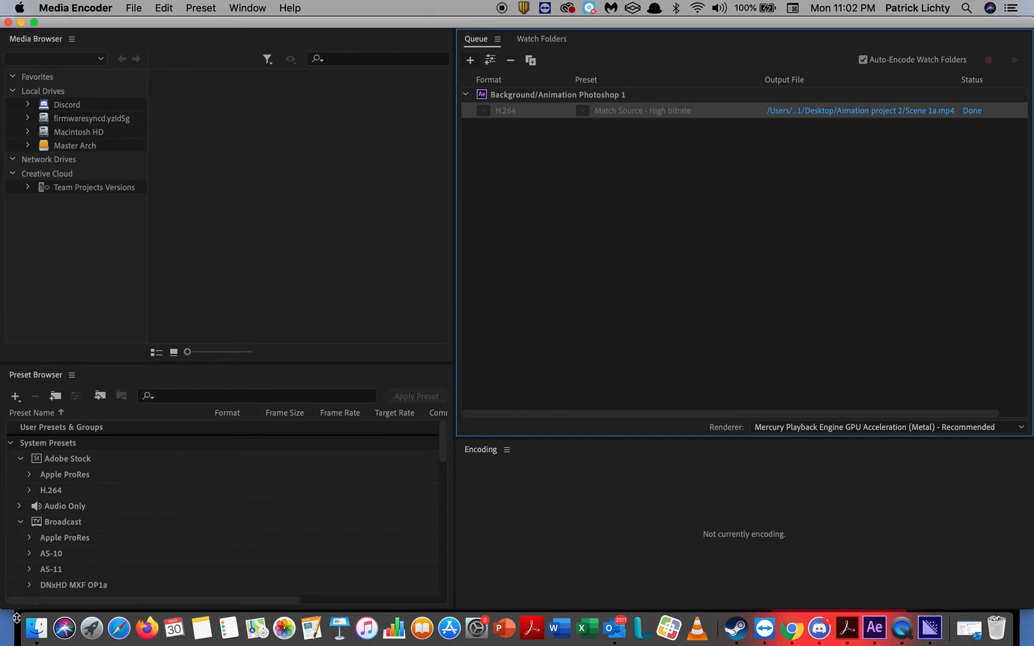
# Switch to Finder, search the whole Mac for "aimation", and open the Aimation project 2 folder.
pyautogui.click(38, 630)
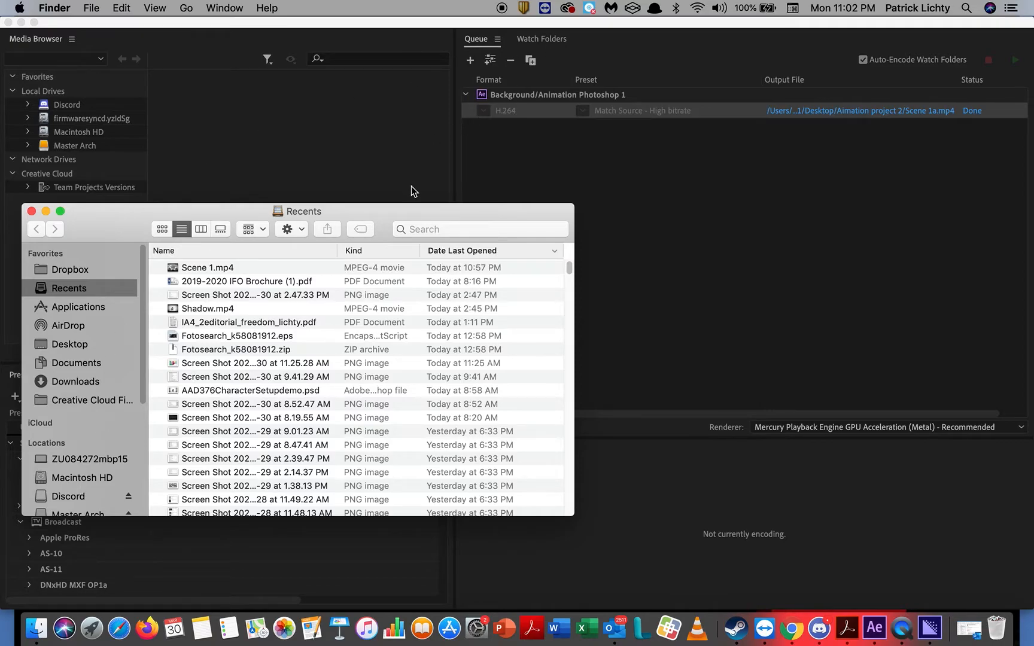
pyautogui.click(417, 236)
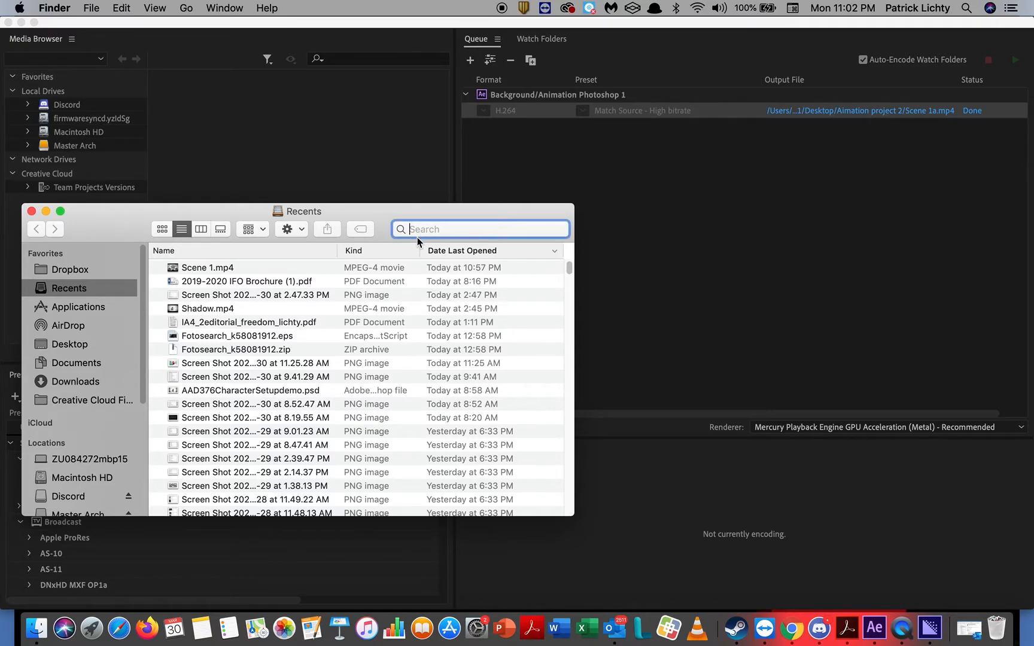
pyautogui.write('ai')
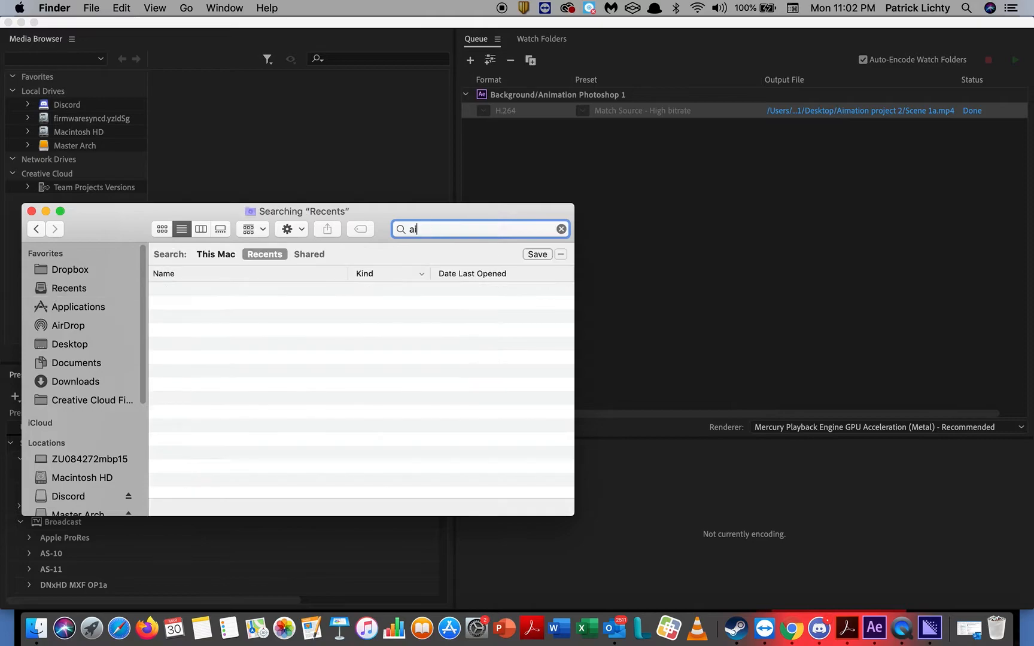
pyautogui.write('mation1')
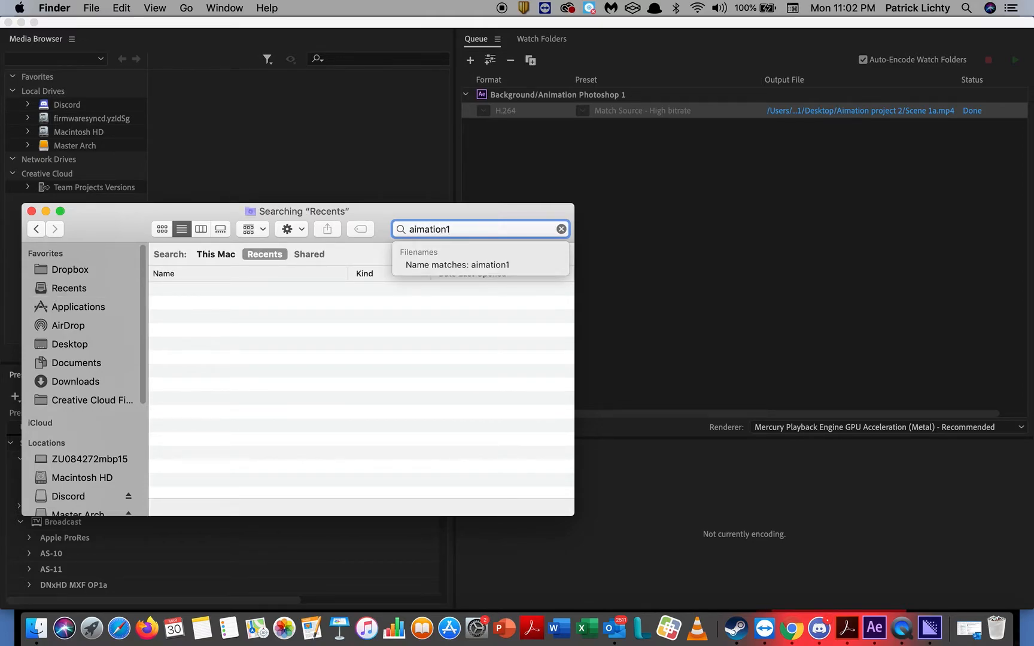
pyautogui.press('BackSpace')
pyautogui.press('Return')
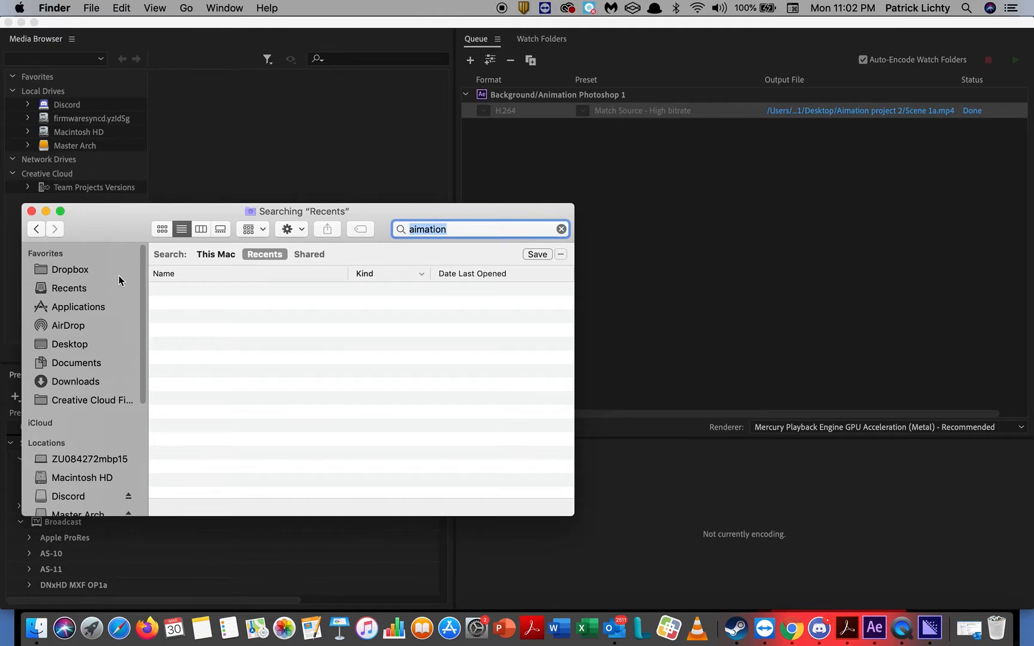
pyautogui.click(216, 256)
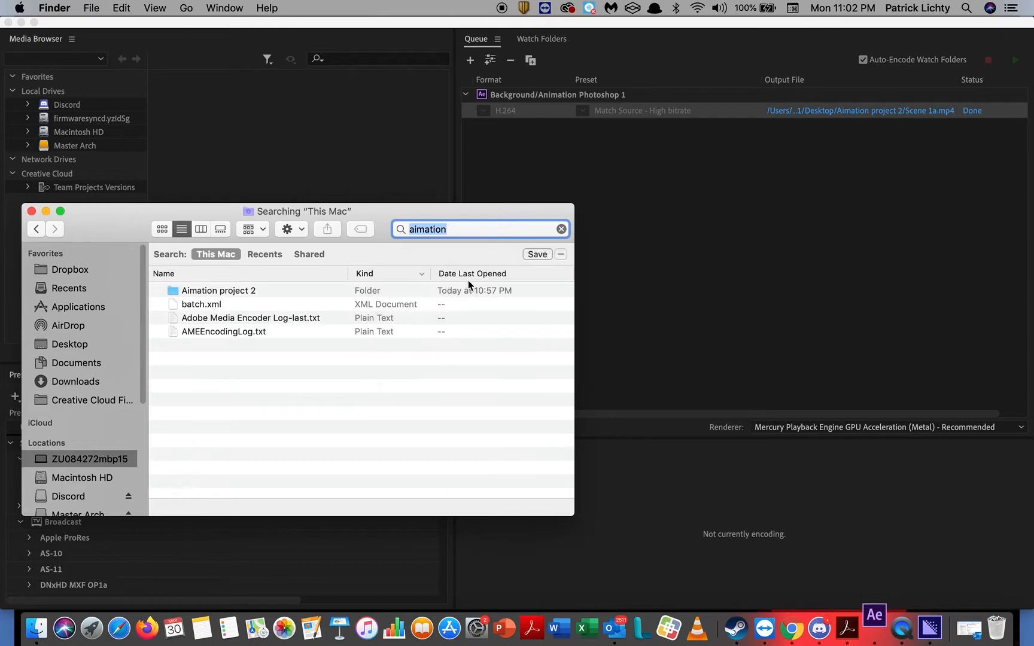
pyautogui.doubleClick(228, 291)
# Play the exported Scene 1a.mp4 in QuickTime Player through to its end and close the video.
pyautogui.doubleClick(225, 284)
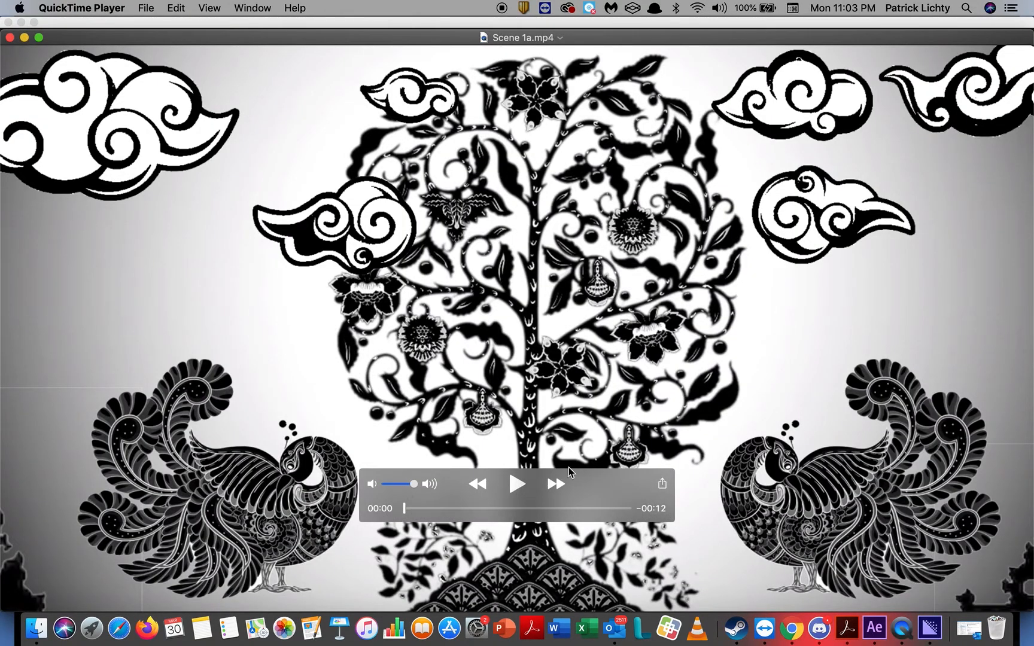
pyautogui.click(516, 488)
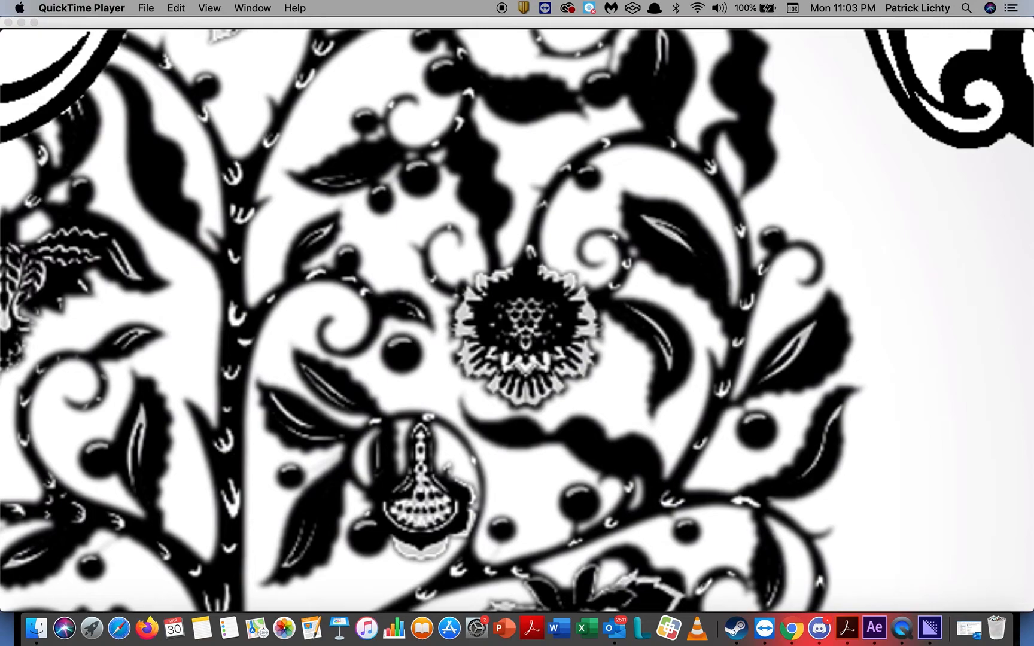
pyautogui.moveTo(594, 265)
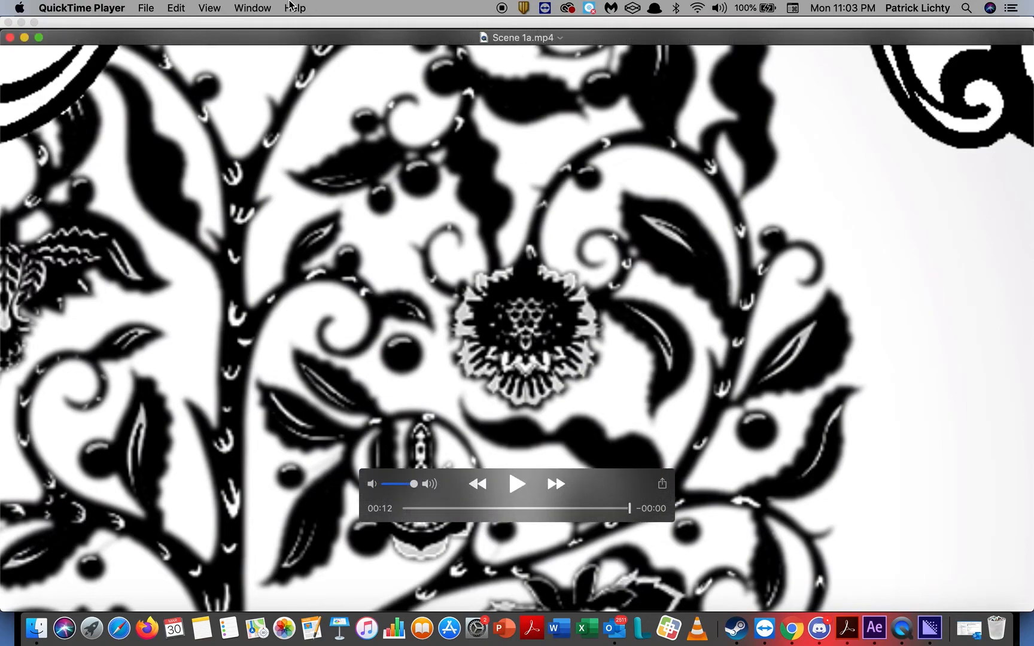
pyautogui.click(10, 37)
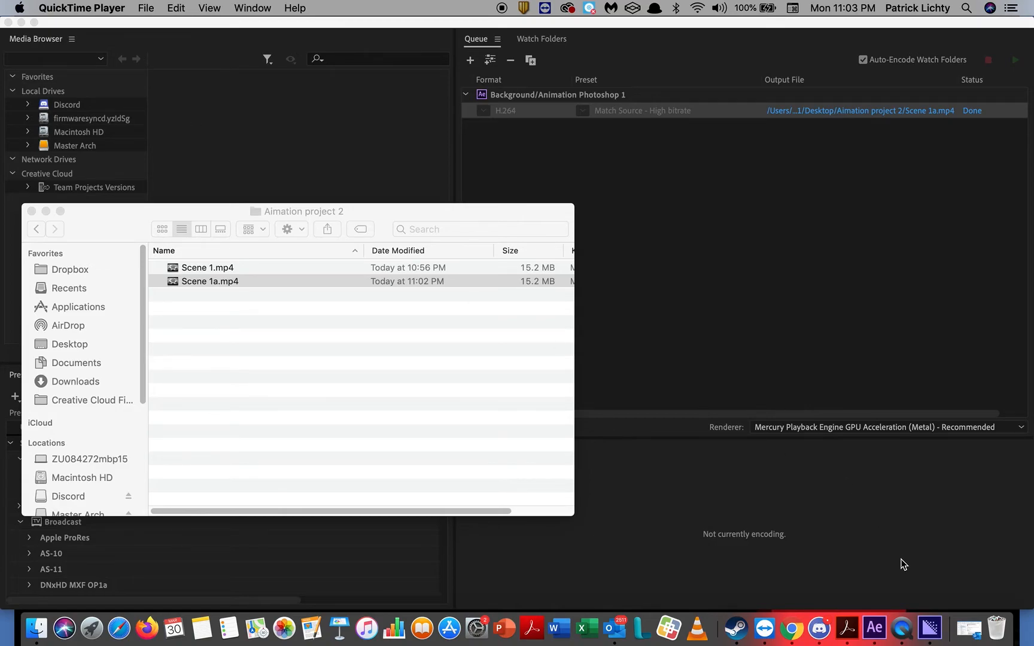
pyautogui.click(119, 7)
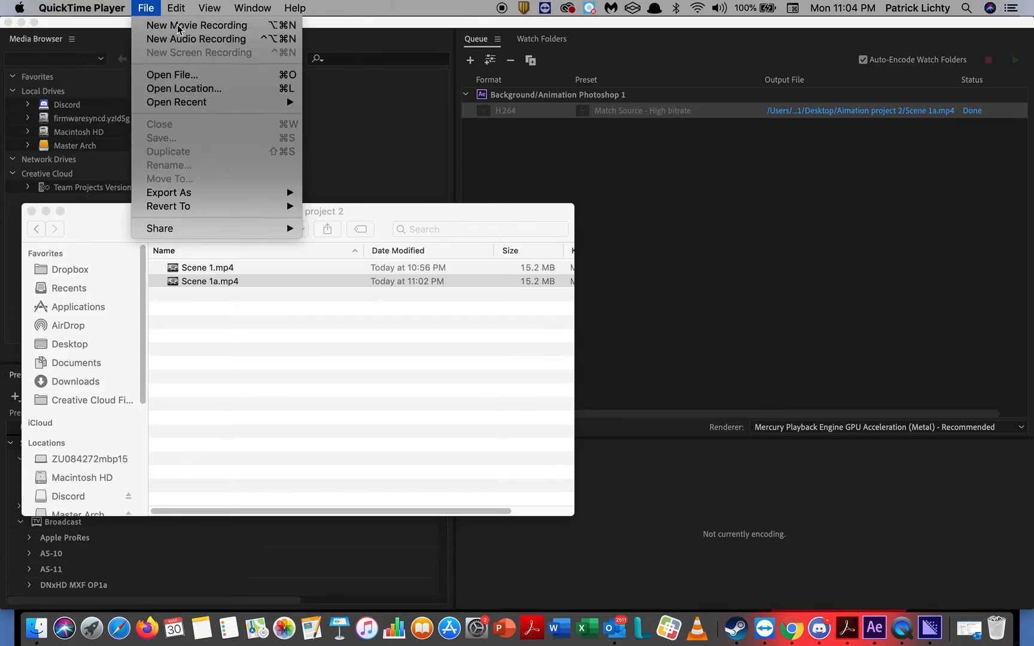
pyautogui.click(398, 8)
pyautogui.press('ctrl+super+Escape')
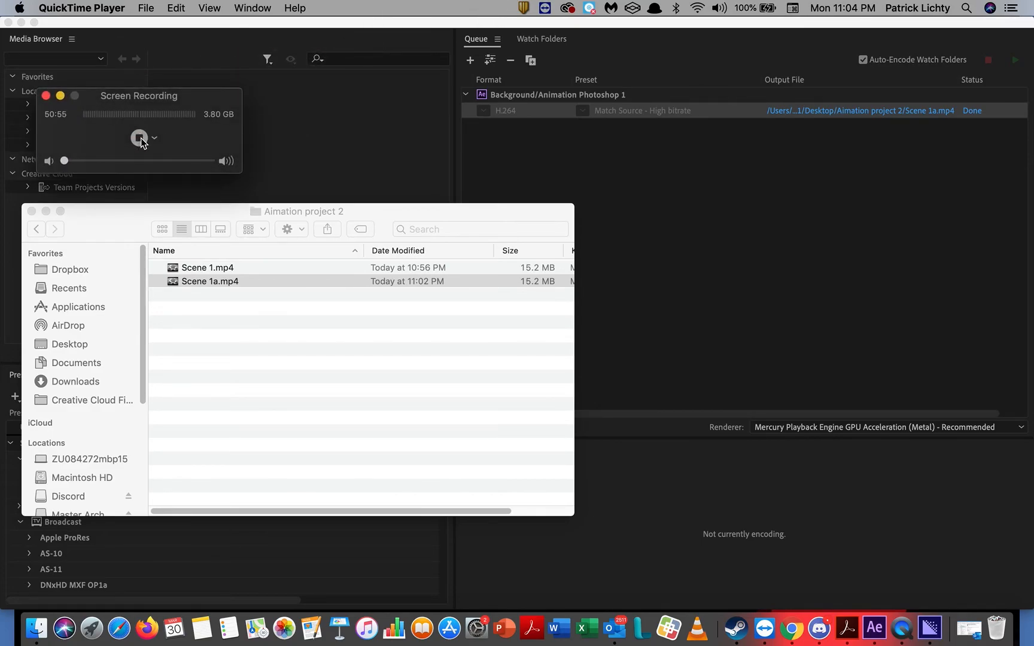
pyautogui.click(147, 8)
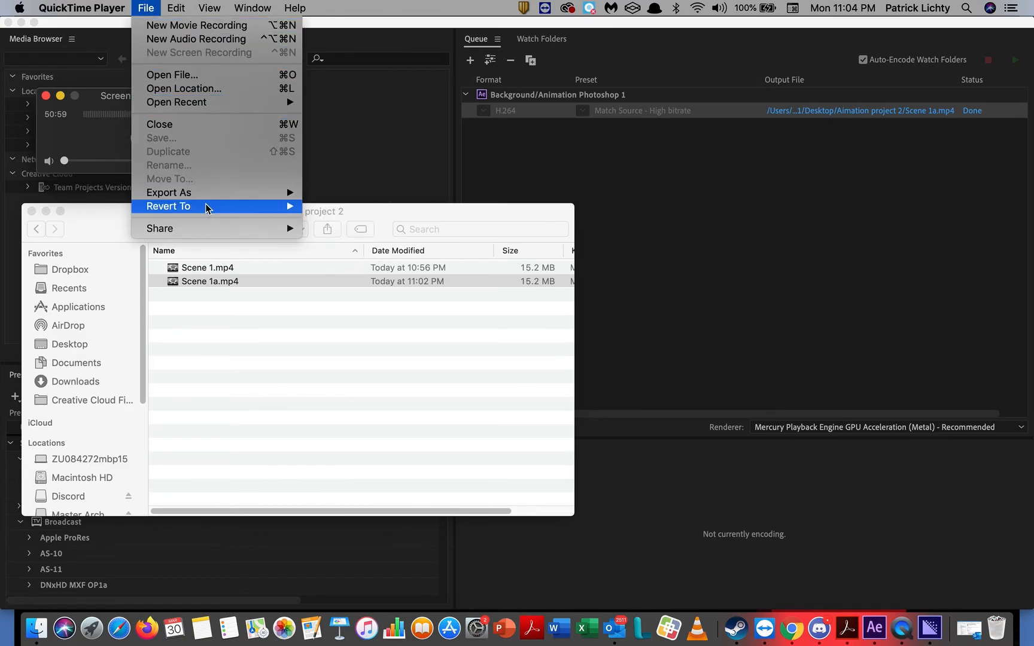
pyautogui.moveTo(216, 206)
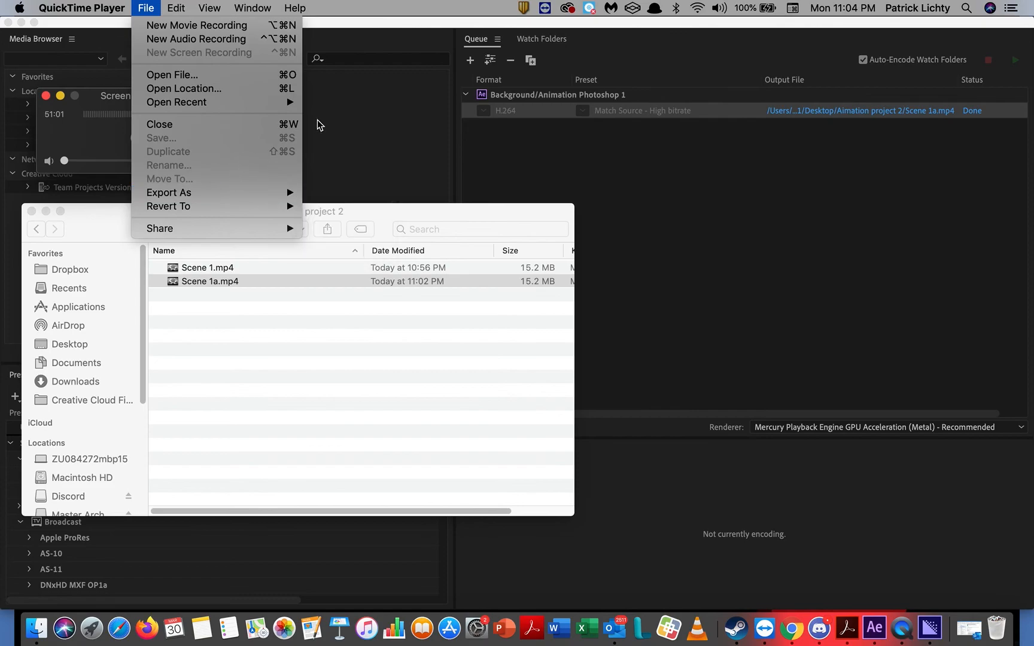
pyautogui.click(113, 94)
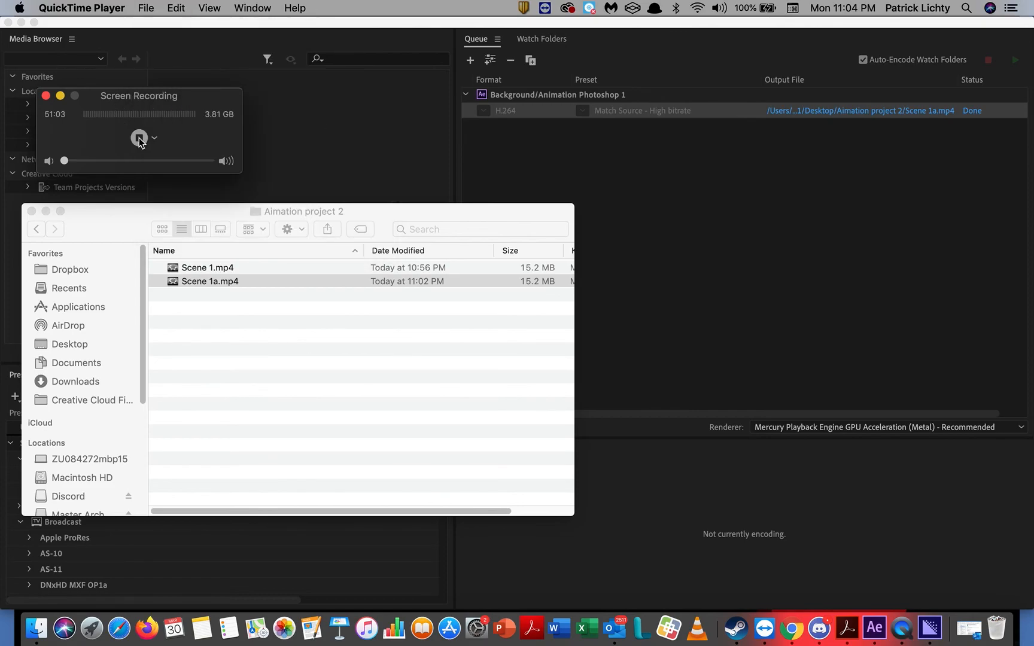